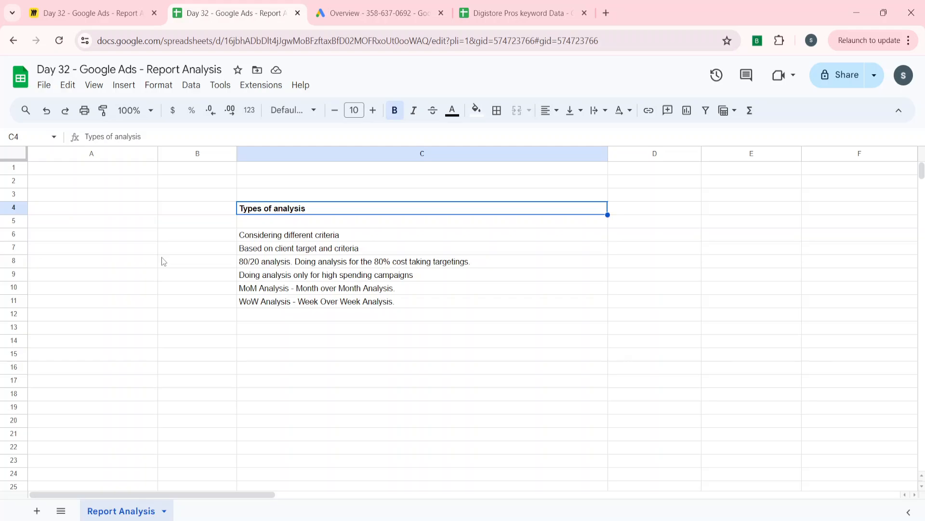
Review the listed types of analysis from different criteria through month-over-month, returning to the client target and criteria entry
key(Down)
key(Down)
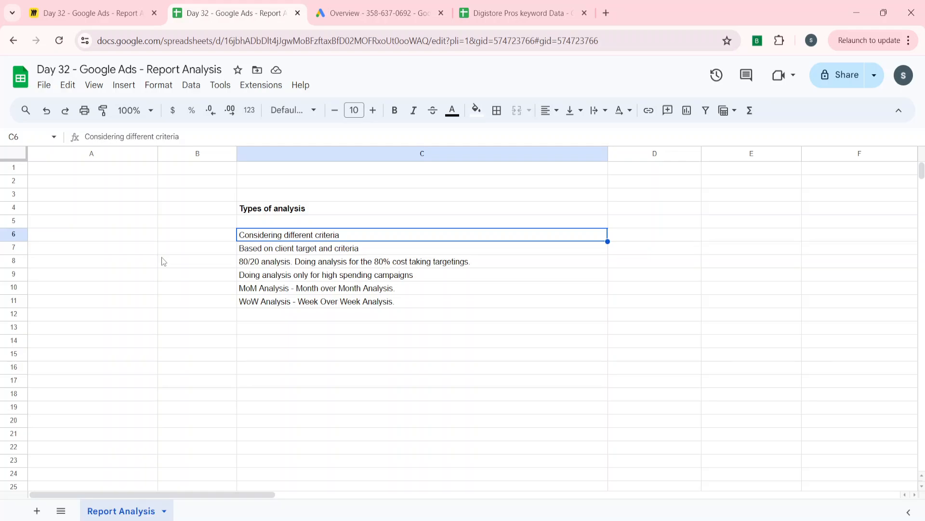
key(Down)
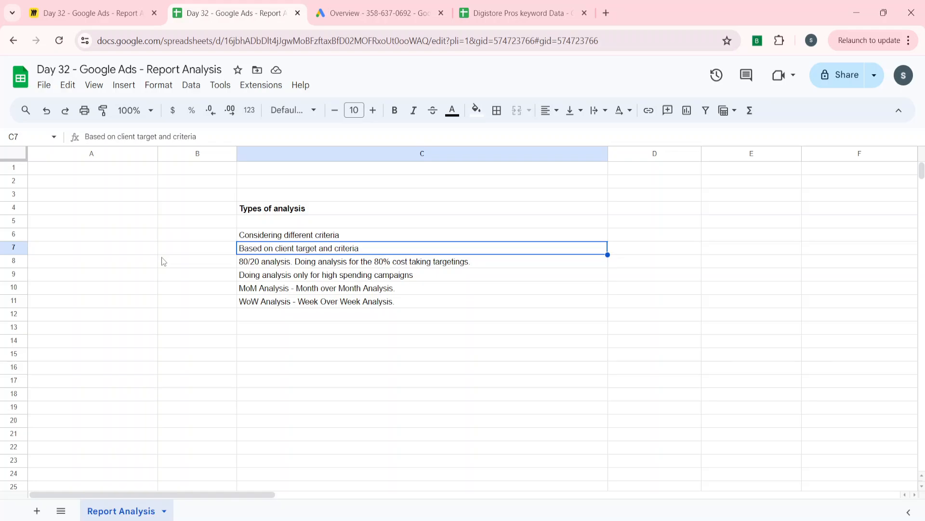
key(Down)
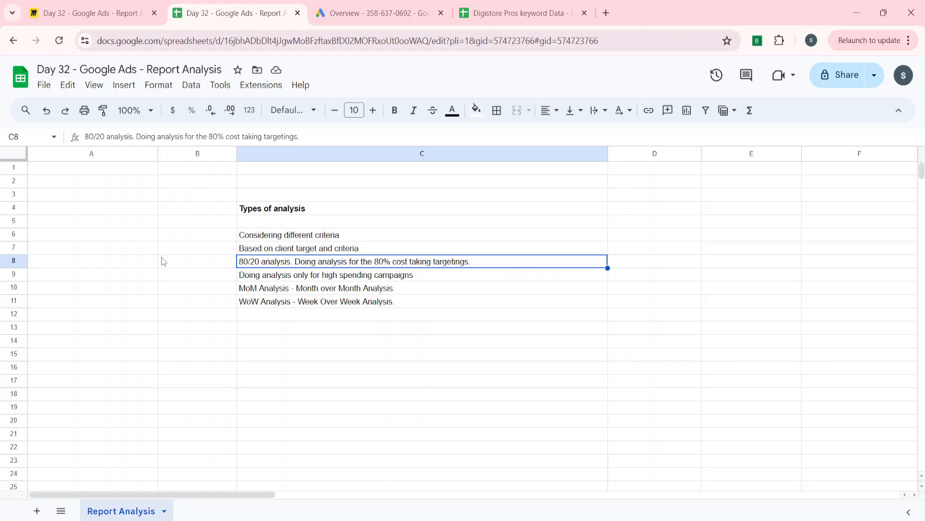
key(Down)
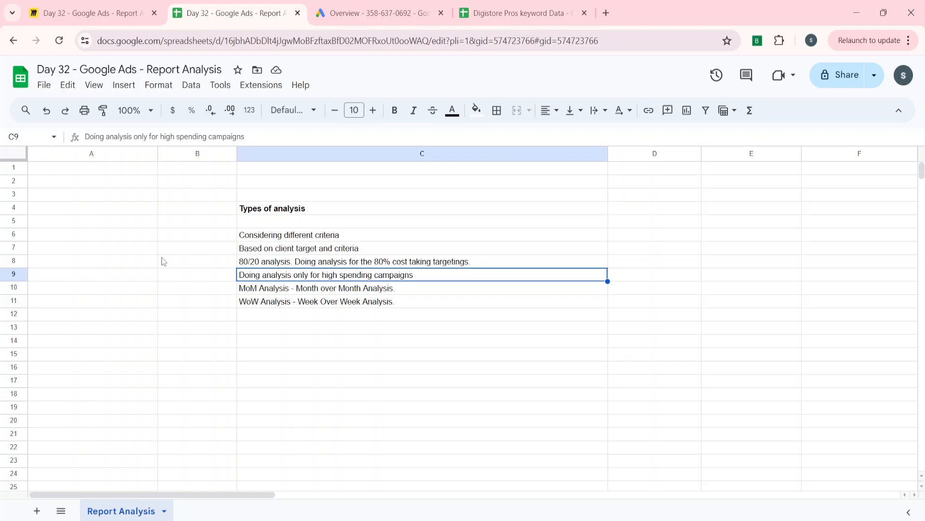
key(Down)
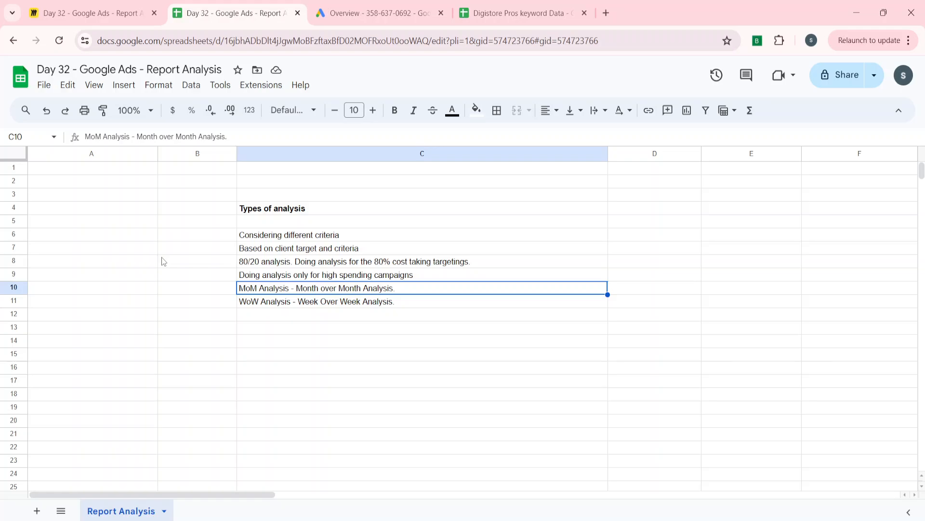
key(Up)
key(Up)
key(Up)
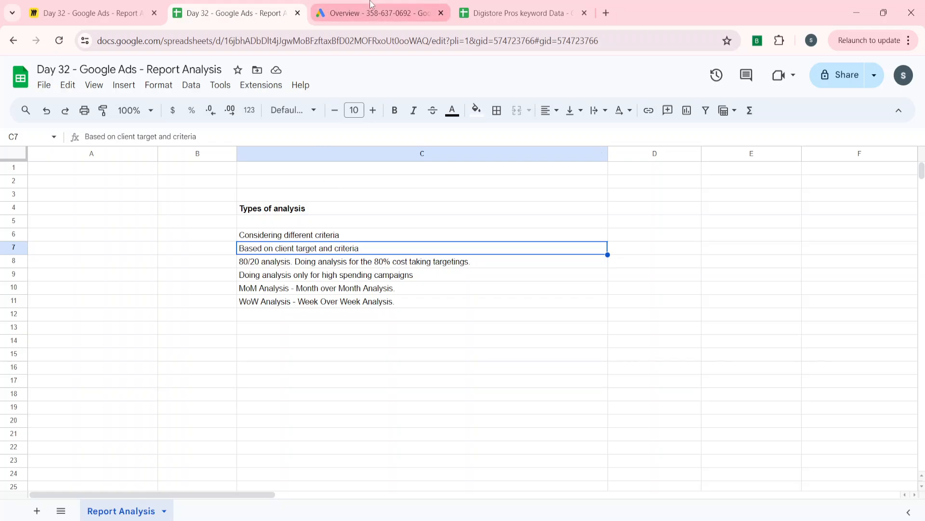
Switch to the Google Ads overview and dismiss the notification banner and the expert chat prompt
click(371, 6)
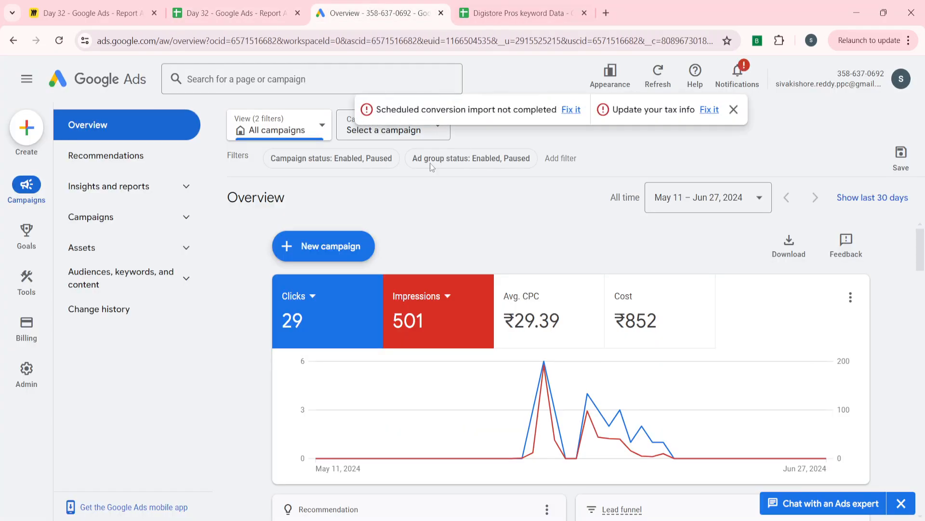
click(734, 109)
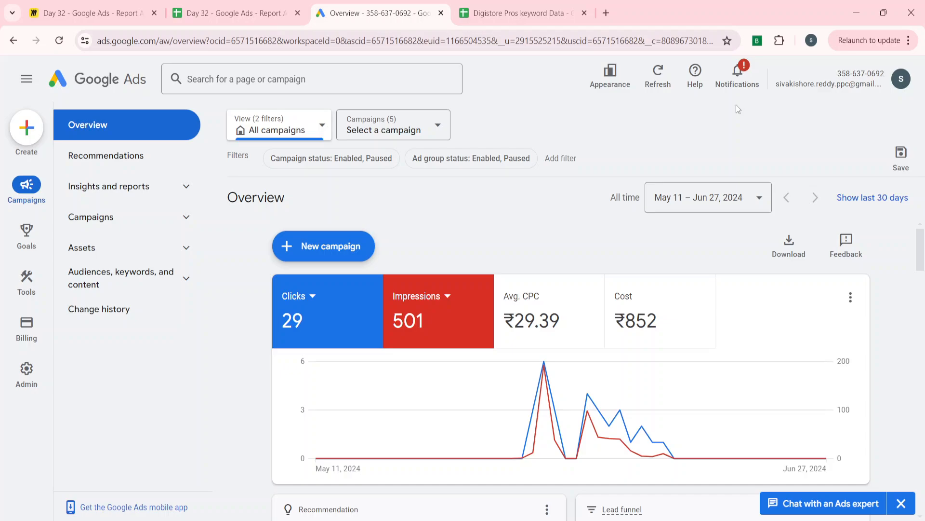
click(901, 503)
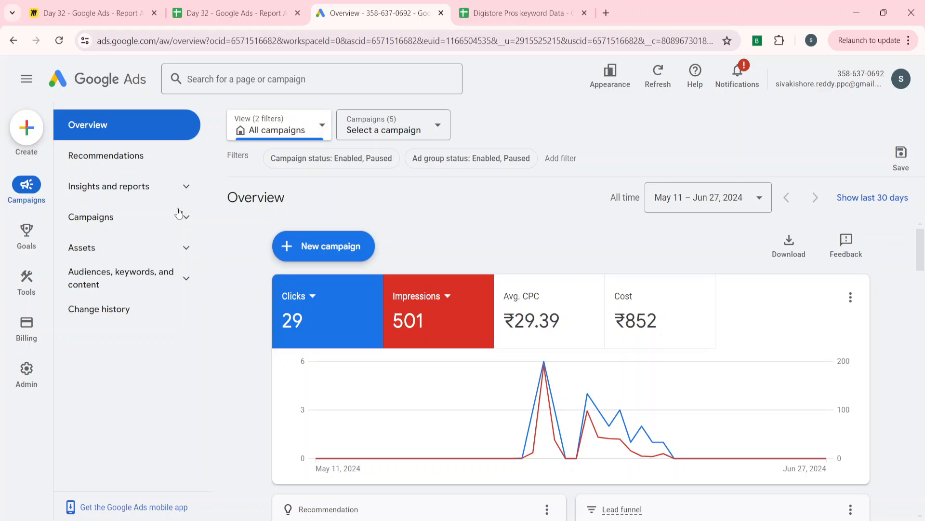
Filter the overview to enabled campaigns and enabled ad groups, and set the date range to Last 30 days
click(324, 159)
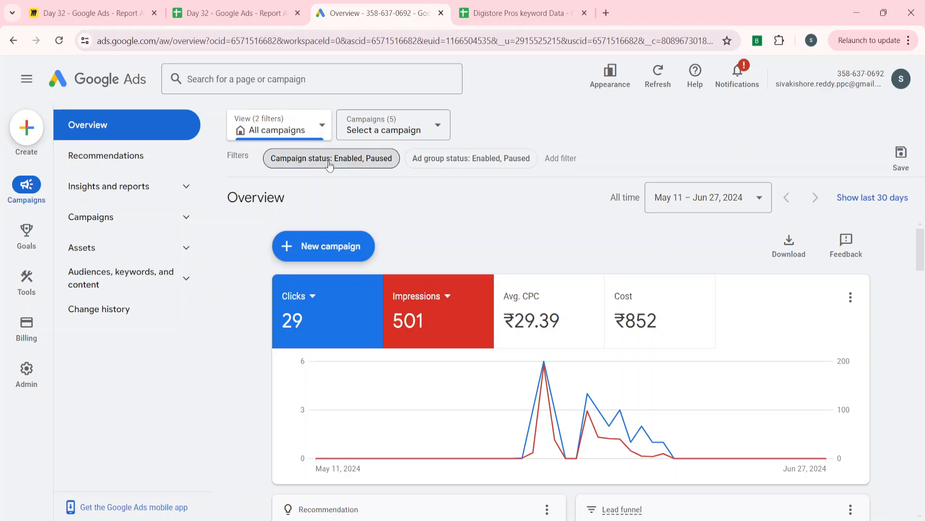
click(322, 261)
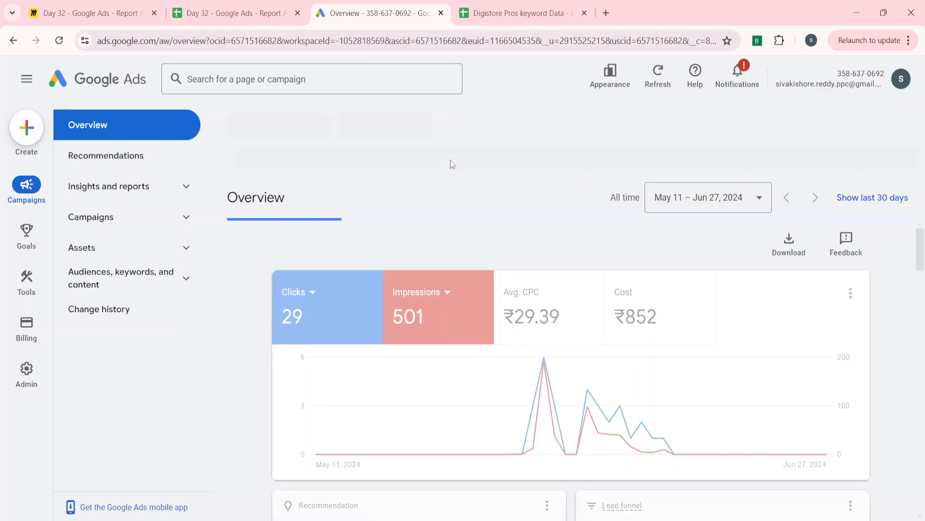
click(450, 159)
click(436, 261)
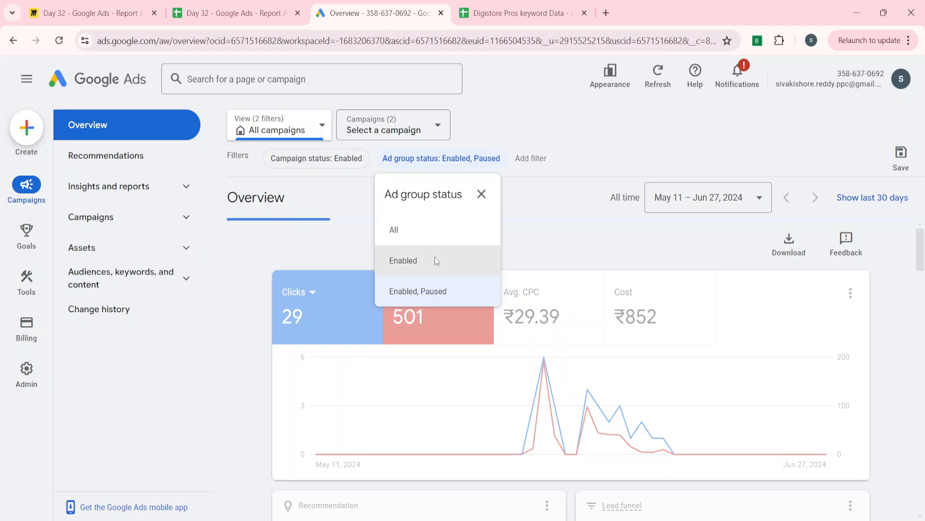
click(692, 208)
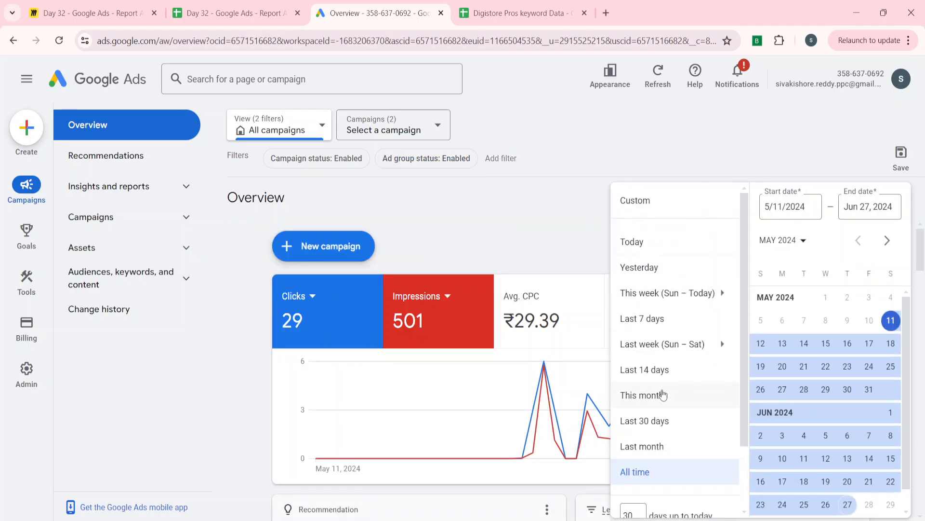
click(650, 424)
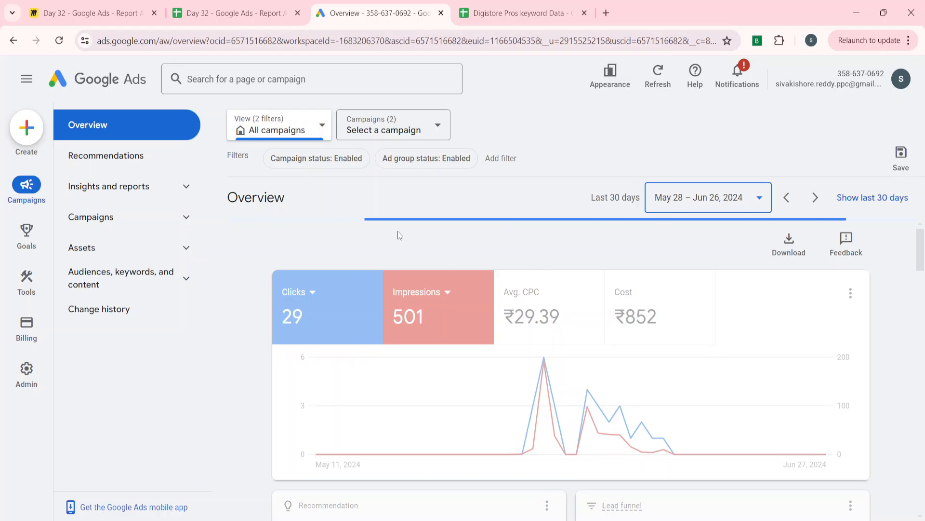
Open the Search keywords report and examine its impressions, CTR, cost, quality score and conversion columns
click(159, 287)
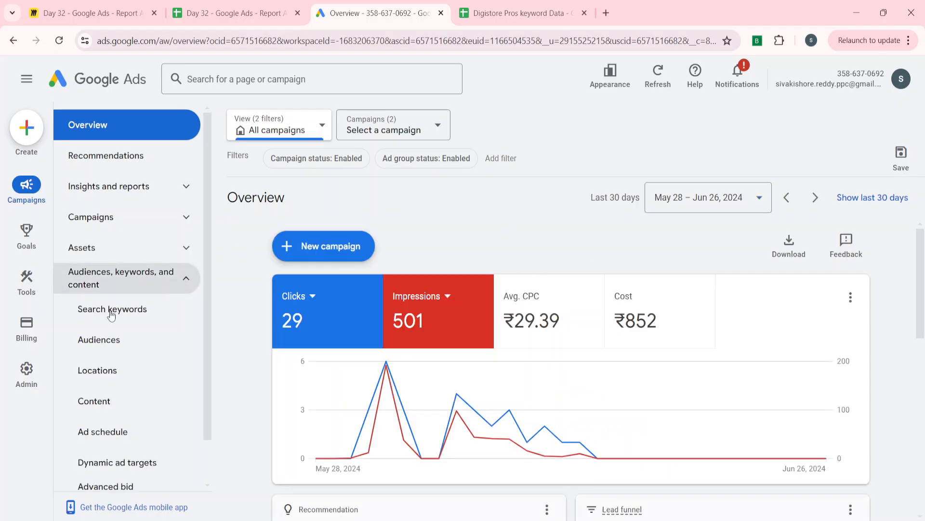
click(109, 318)
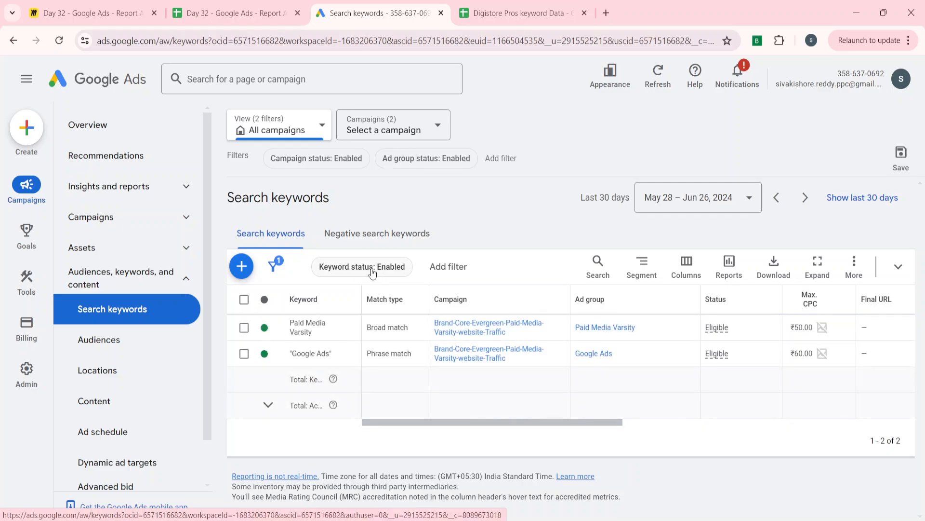
scroll(704, 378, right, 3)
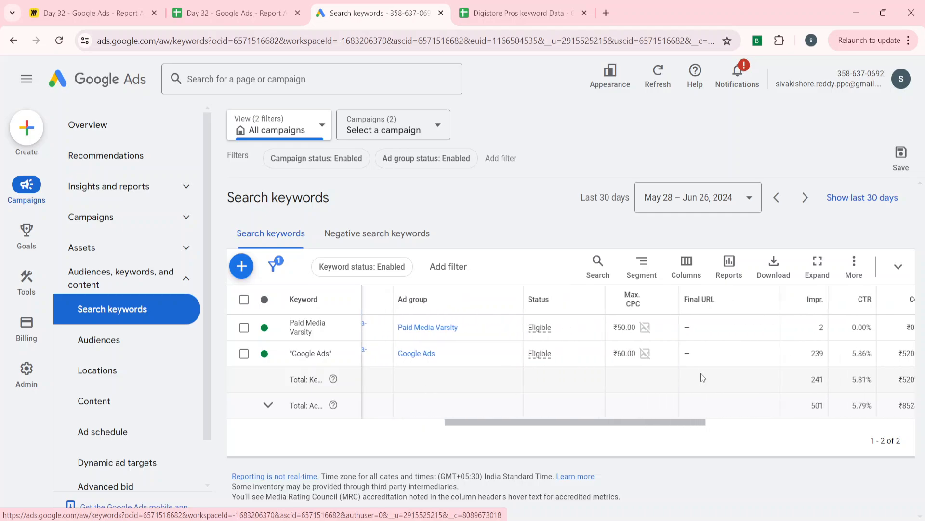
scroll(704, 378, right, 2)
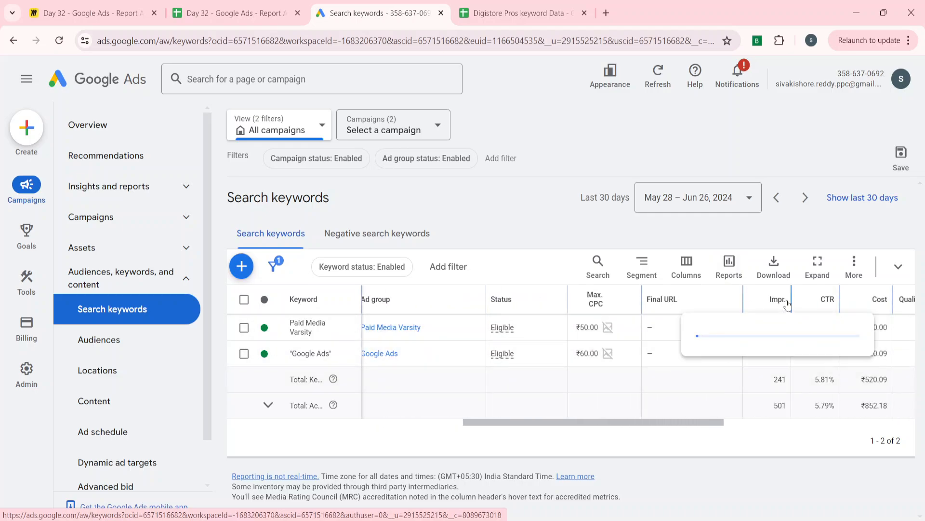
scroll(646, 332, right, 3)
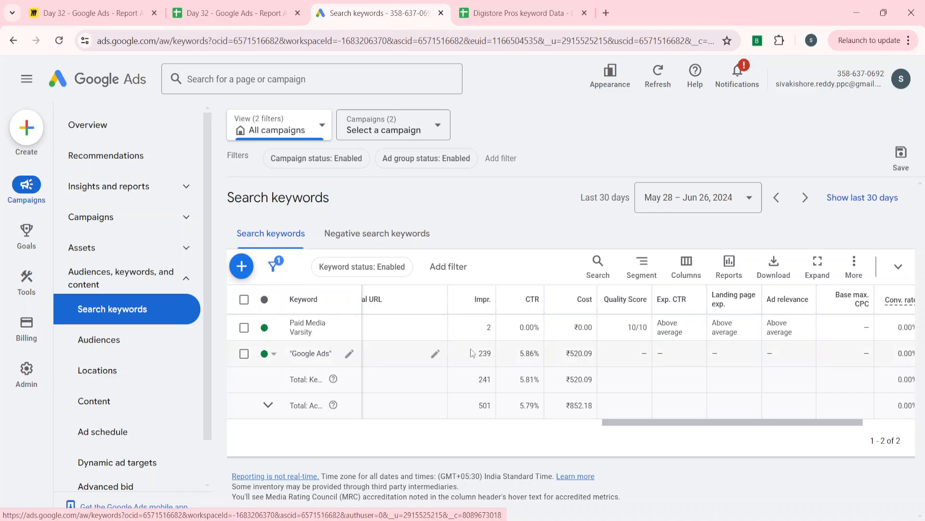
mouse_move(486, 300)
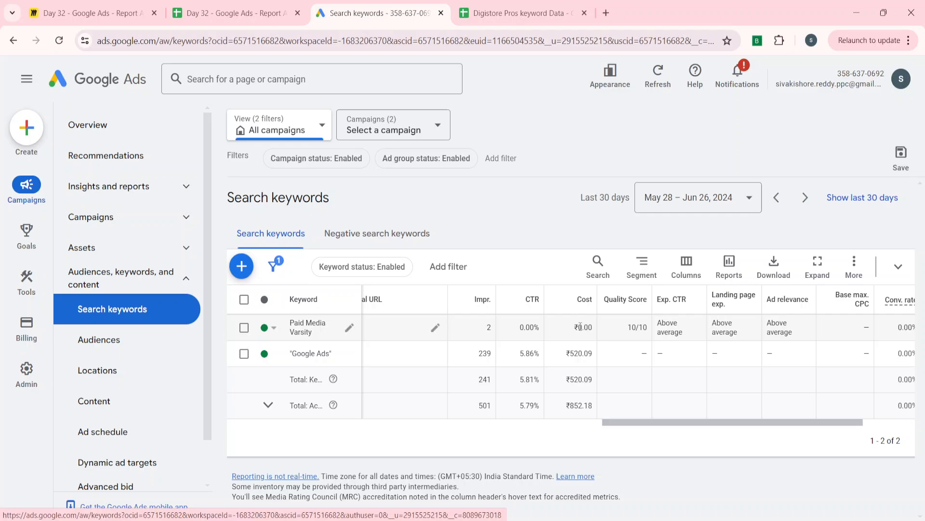
scroll(482, 328, left, 5)
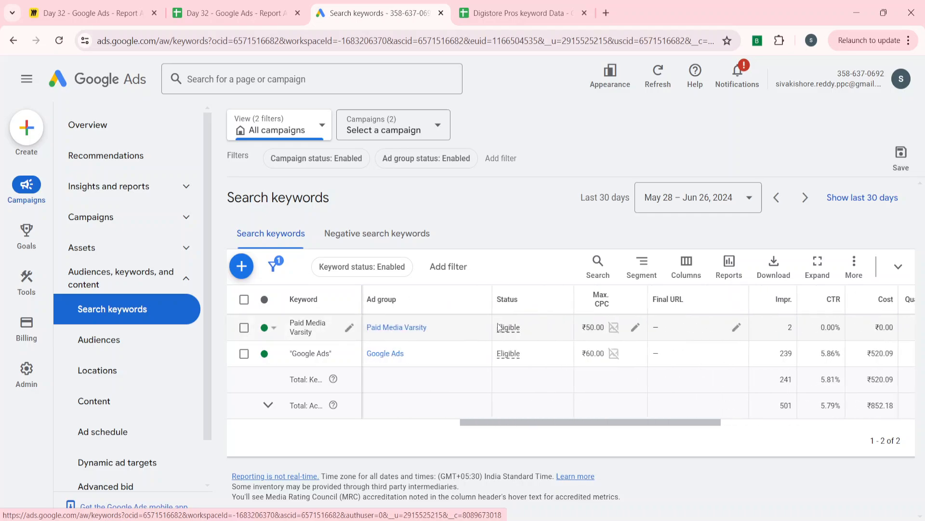
scroll(499, 328, right, 8)
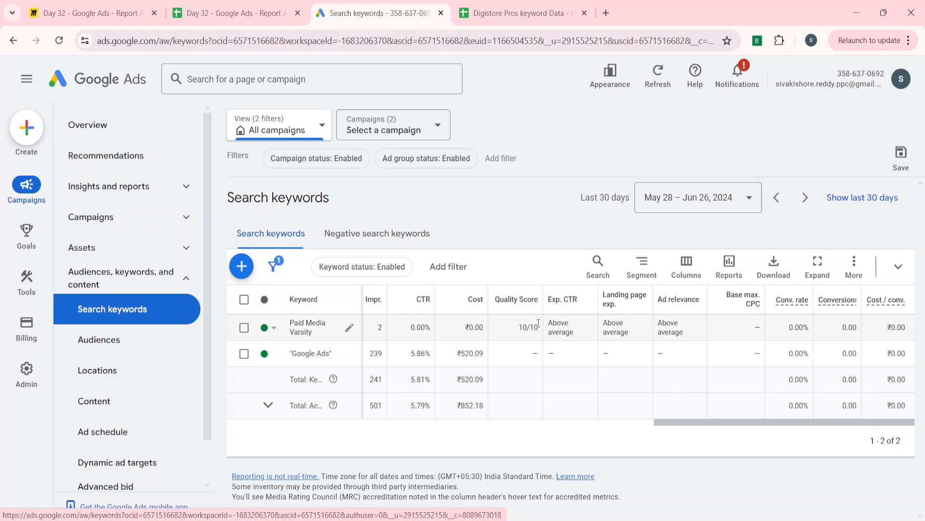
scroll(538, 326, left, 8)
scroll(538, 326, right, 8)
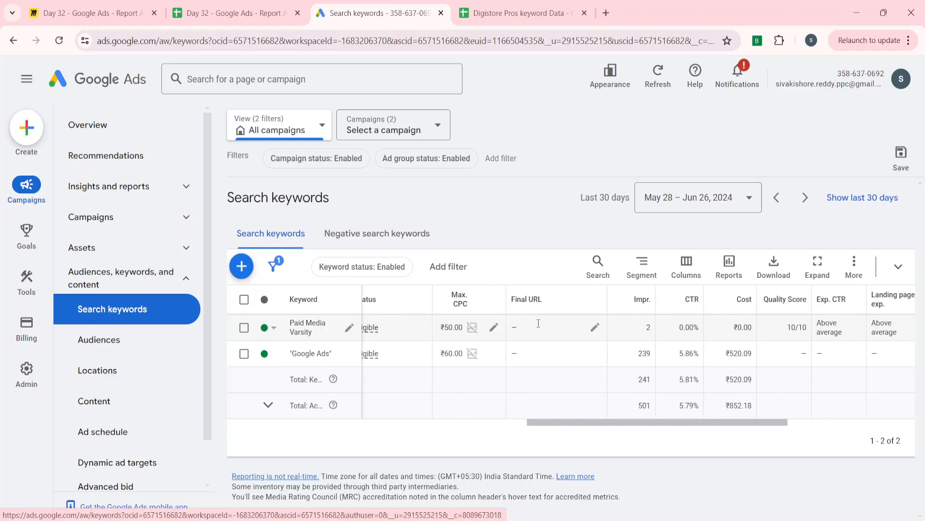
Add the Clicks column to the search keywords table and apply the column change
click(688, 268)
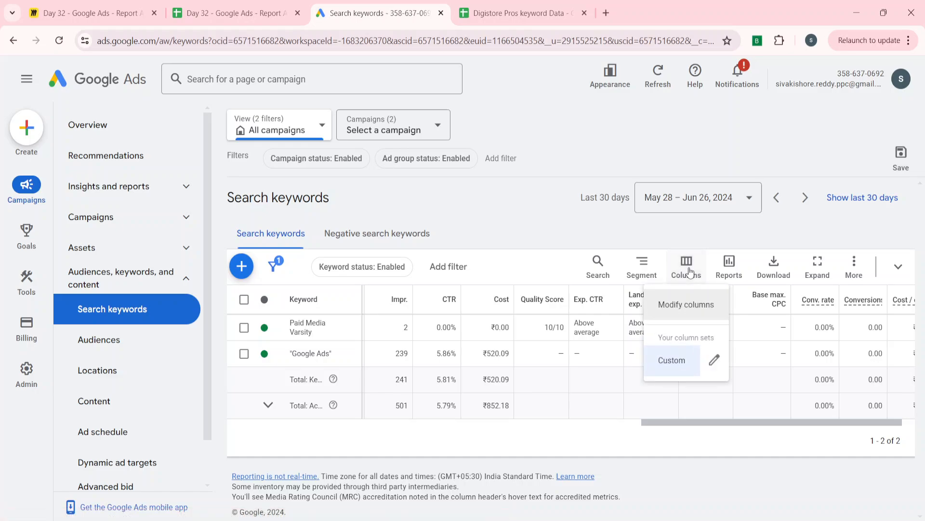
click(675, 306)
click(634, 269)
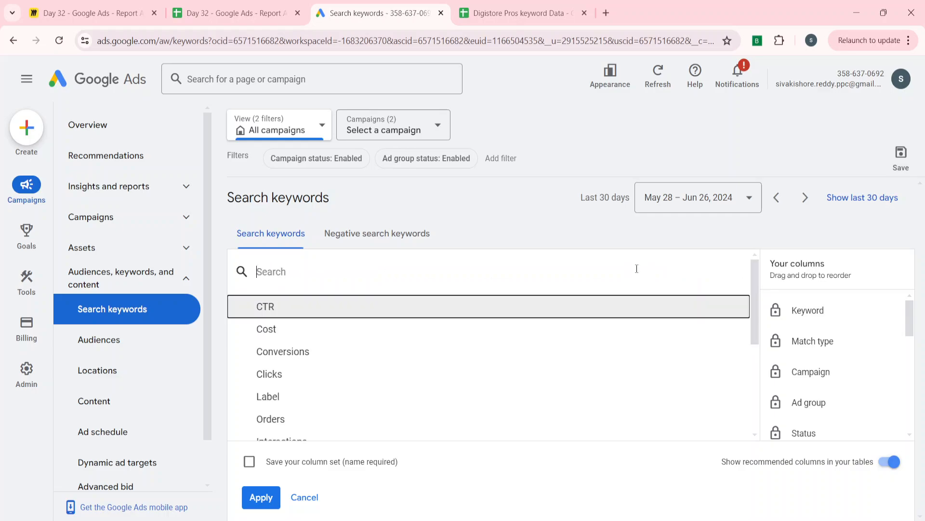
click(345, 374)
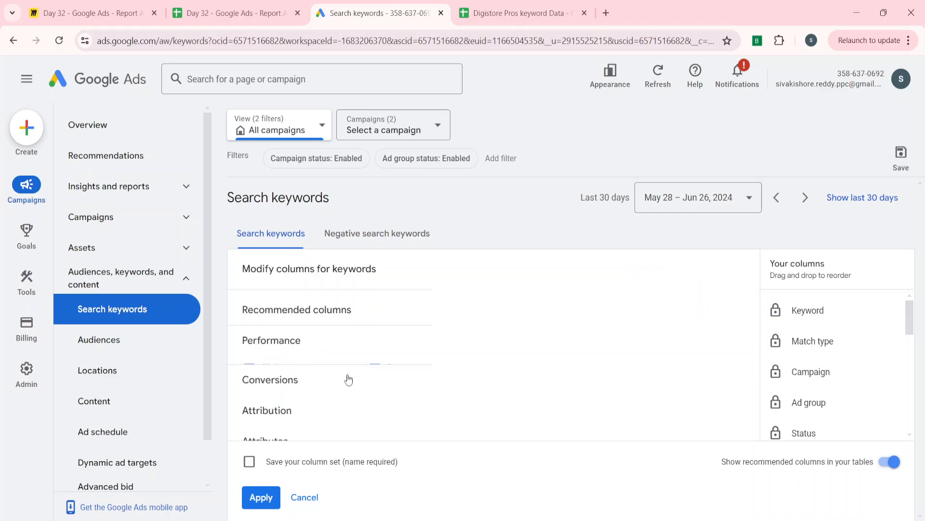
click(268, 494)
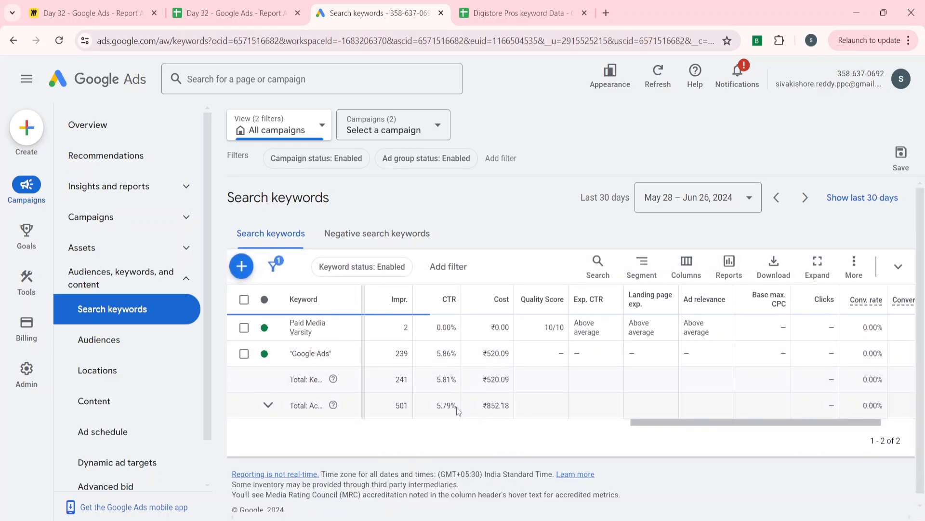
Examine the keywords' clicks, cost, conversion rate, conversions and cost per conversion, returning to the table's first columns
scroll(771, 323, right, 3)
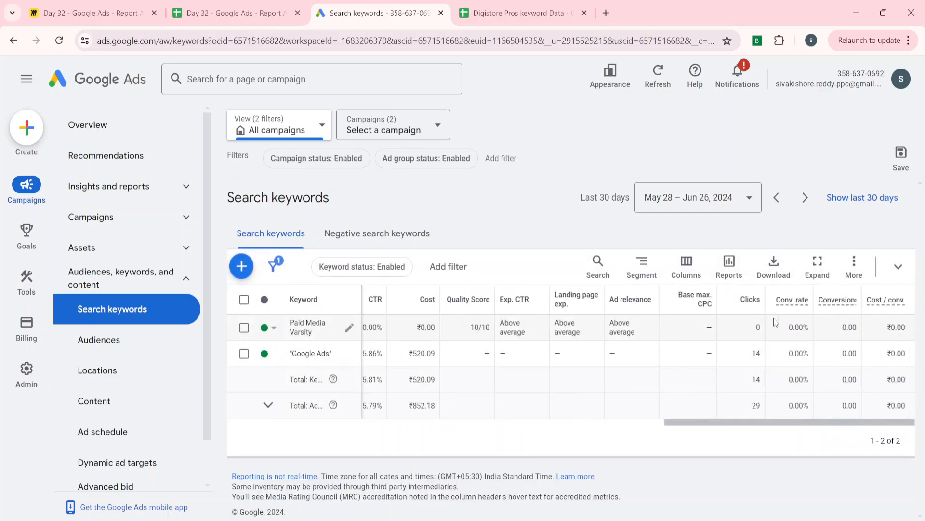
scroll(540, 314, left, 3)
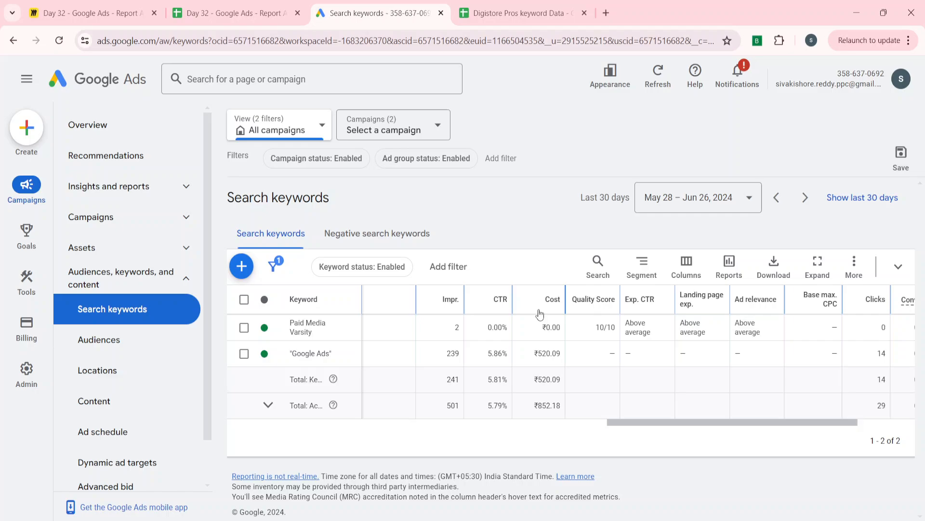
scroll(540, 315, right, 3)
mouse_move(844, 300)
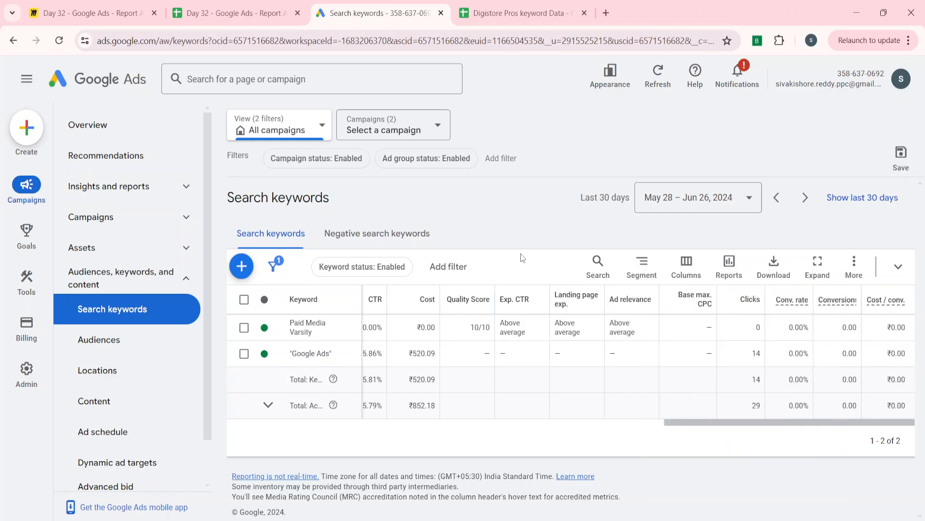
scroll(466, 335, left, 5)
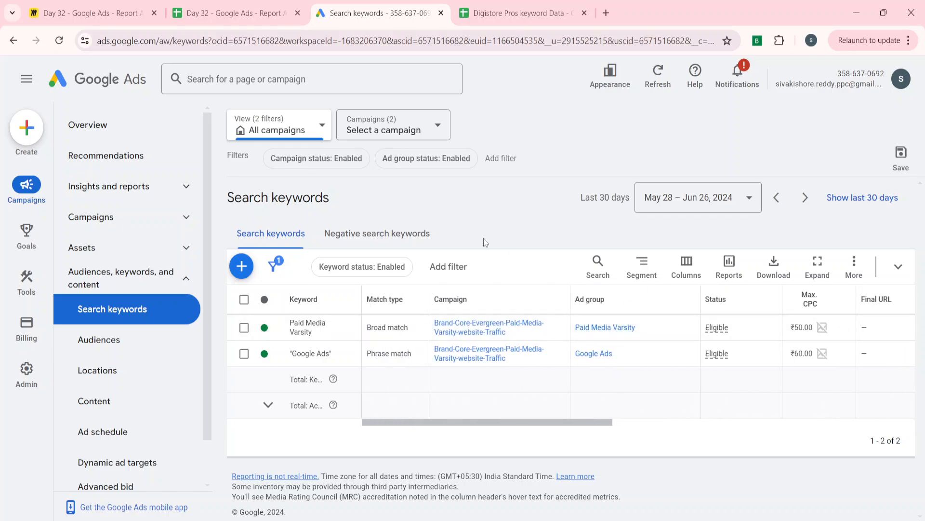
View the download format options for the search keywords report, and close them without downloading
mouse_move(811, 301)
click(774, 270)
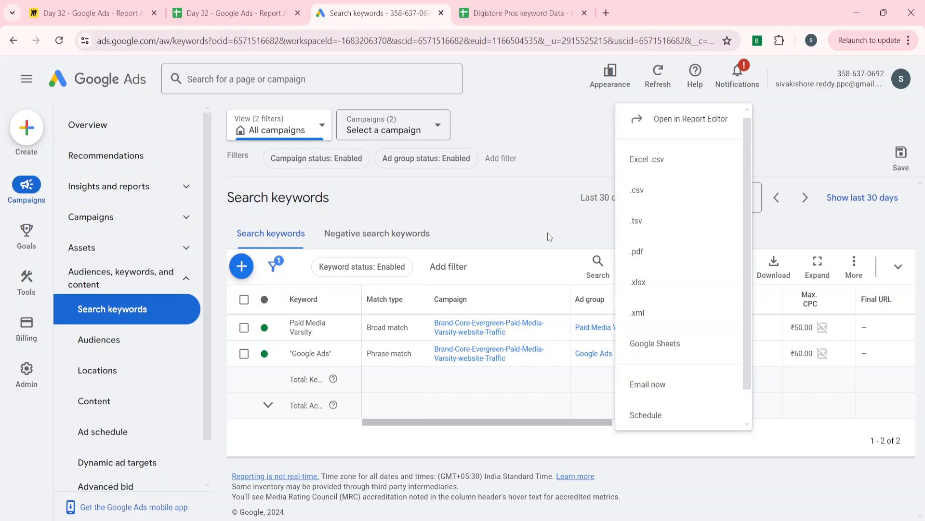
click(527, 223)
Switch to the Digistore Pros keyword Data spreadsheet and examine the report's row type, action, status and keyword columns
click(516, 11)
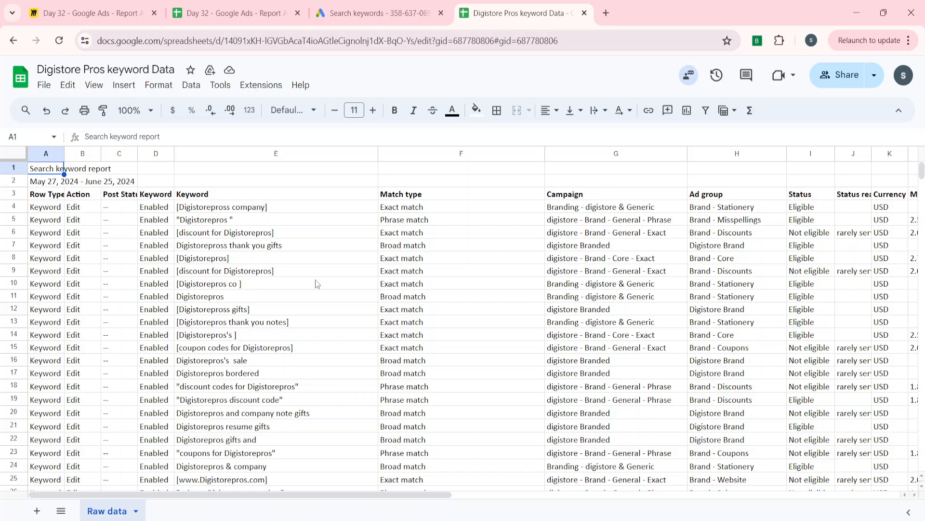
key(Down)
key(Down)
key(Right)
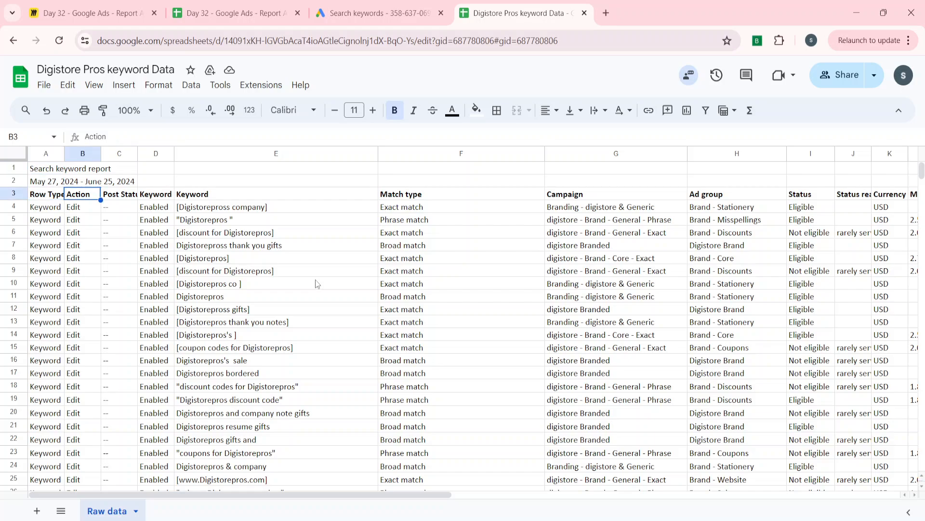
key(Right)
key(Right)
key(Down)
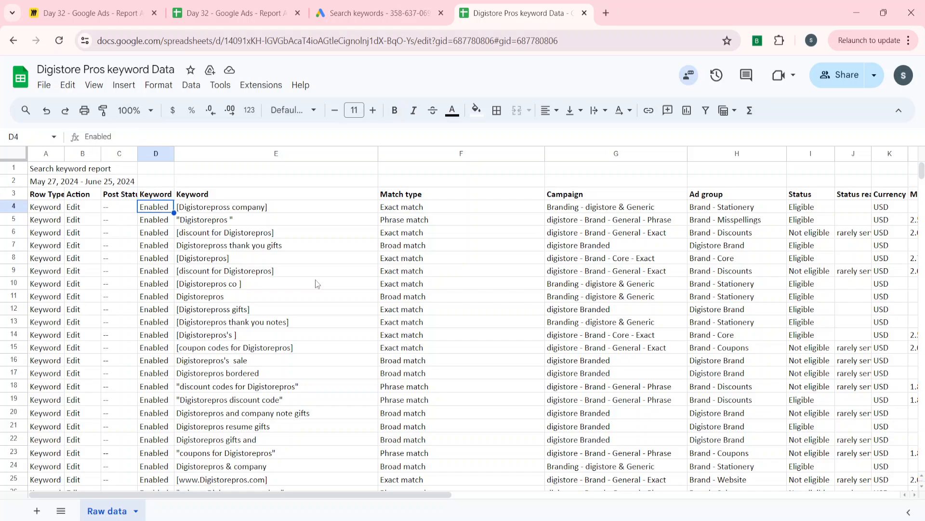
key(Right)
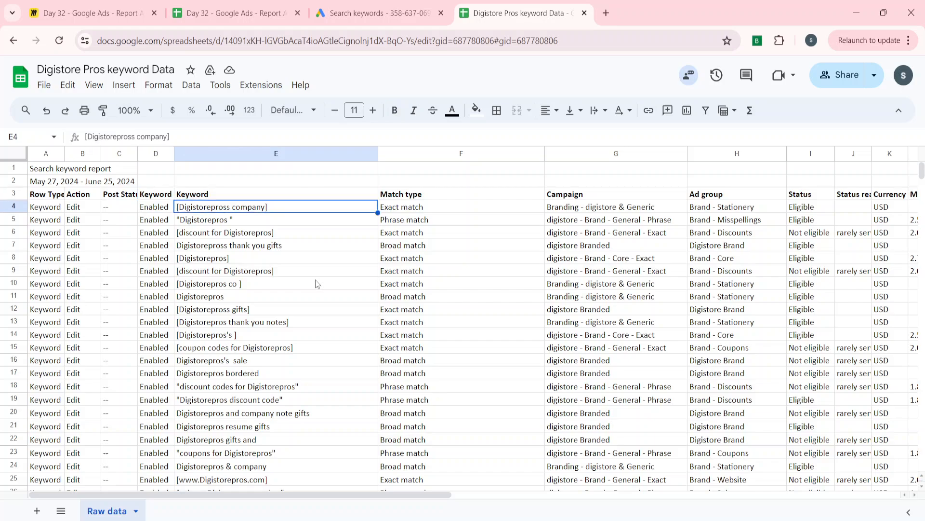
key(Up)
key(Left)
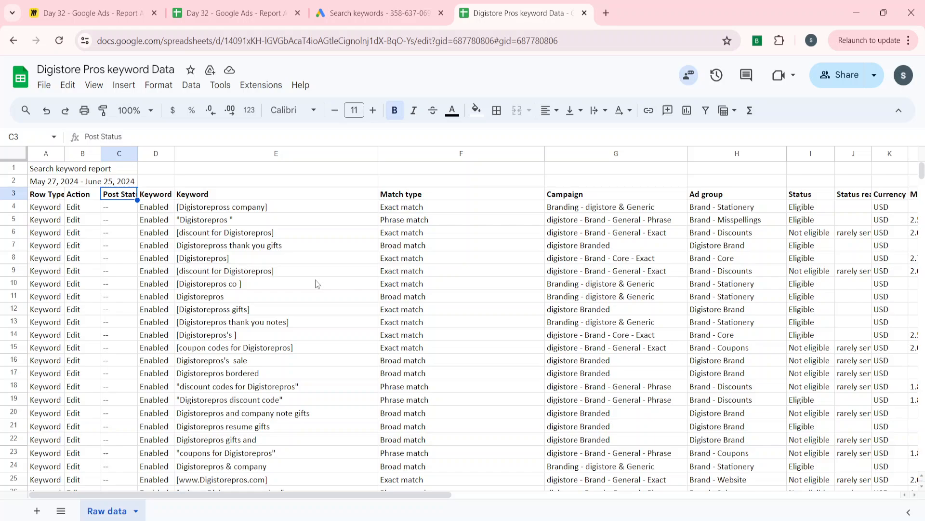
key(Left)
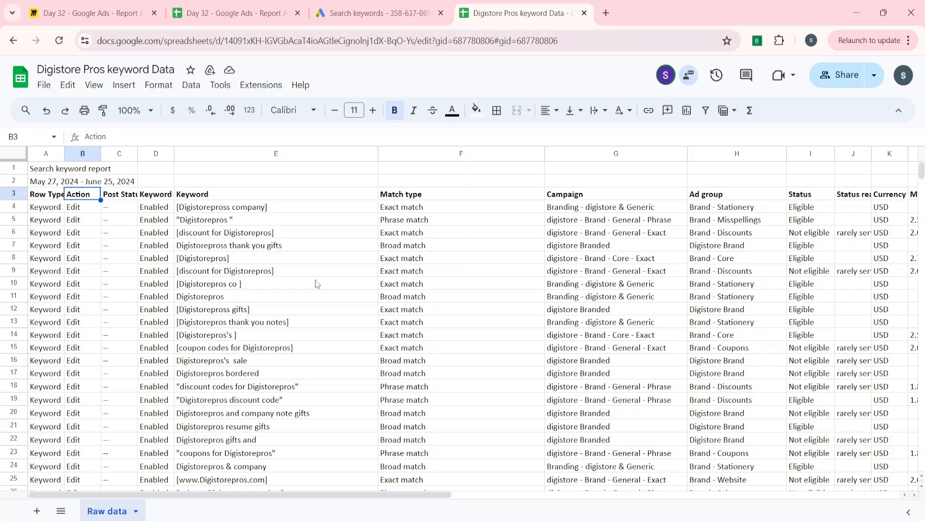
key(Left)
Examine the last keyword rows and the total rows beneath them in the raw data, returning to the header row
key(ctrl+Down)
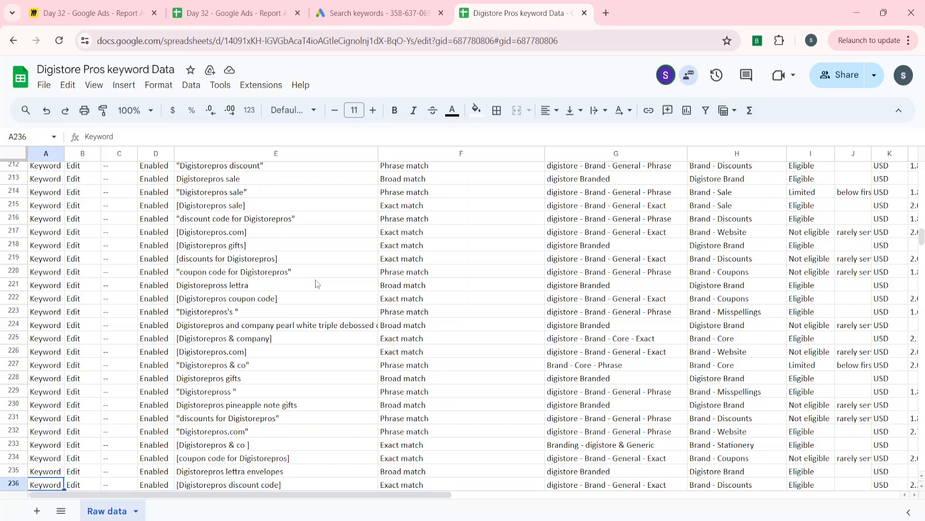
key(ctrl+Up)
key(Down)
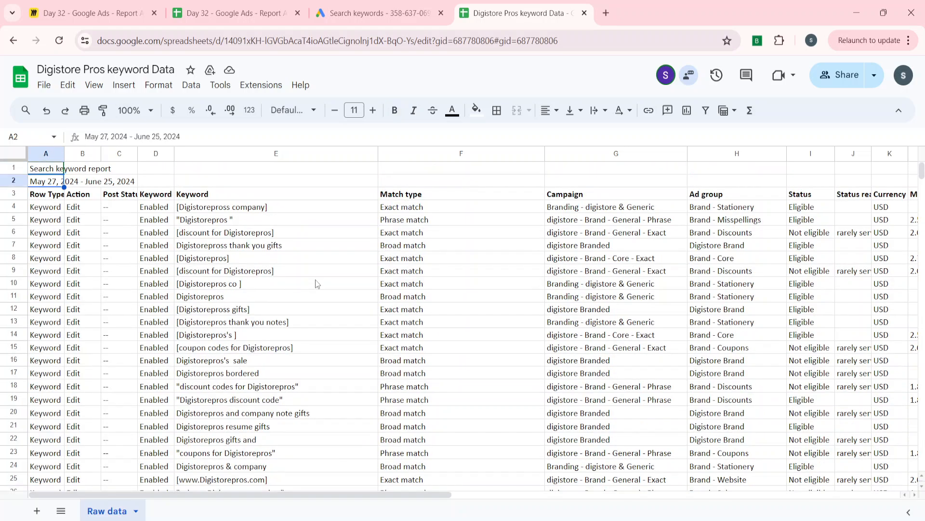
key(ctrl+Down)
key(Down)
key(Down)
key(Down)
key(Down)
key(Down)
key(Down)
key(Down)
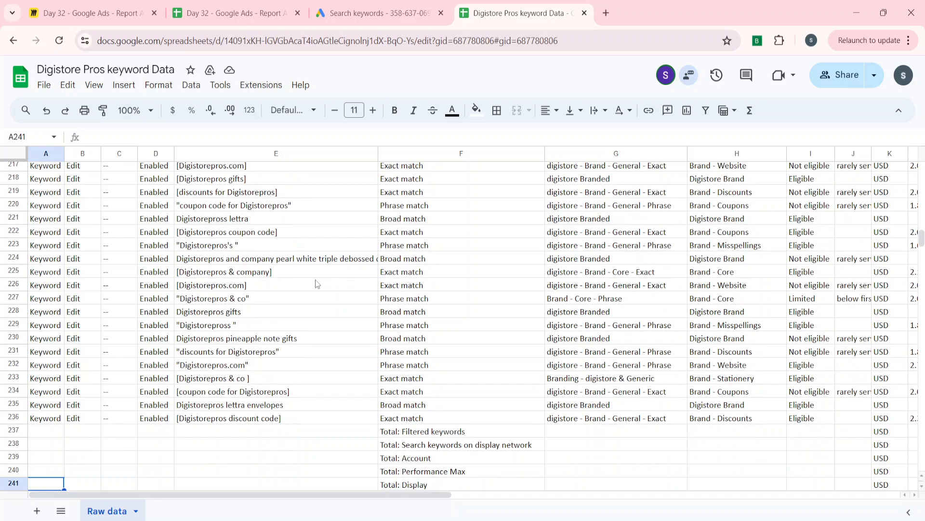
key(ctrl+Home)
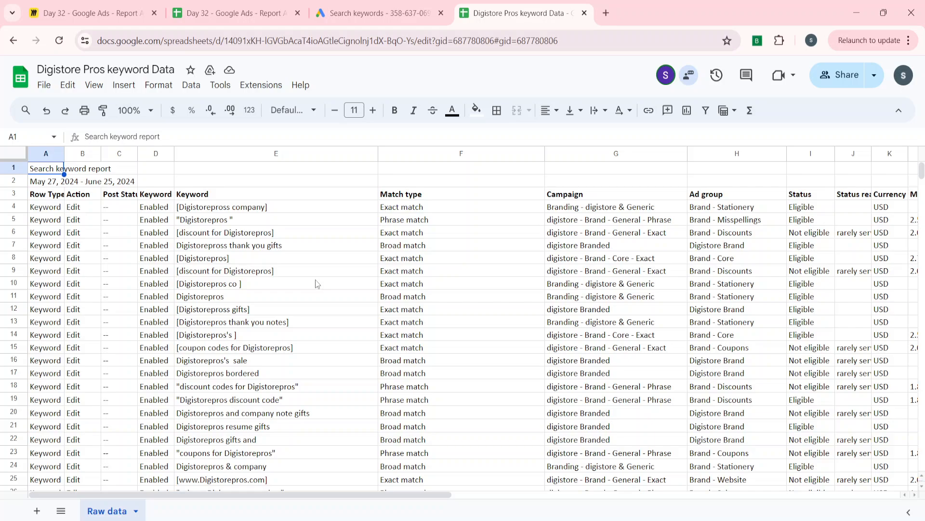
key(Down)
key(Down)
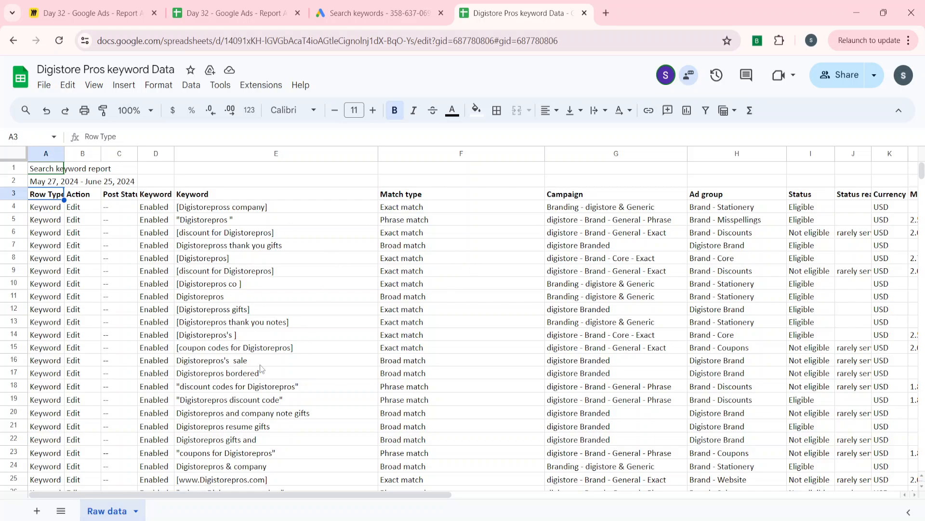
Add a new sheet to the spreadsheet and name it Analysis
click(38, 511)
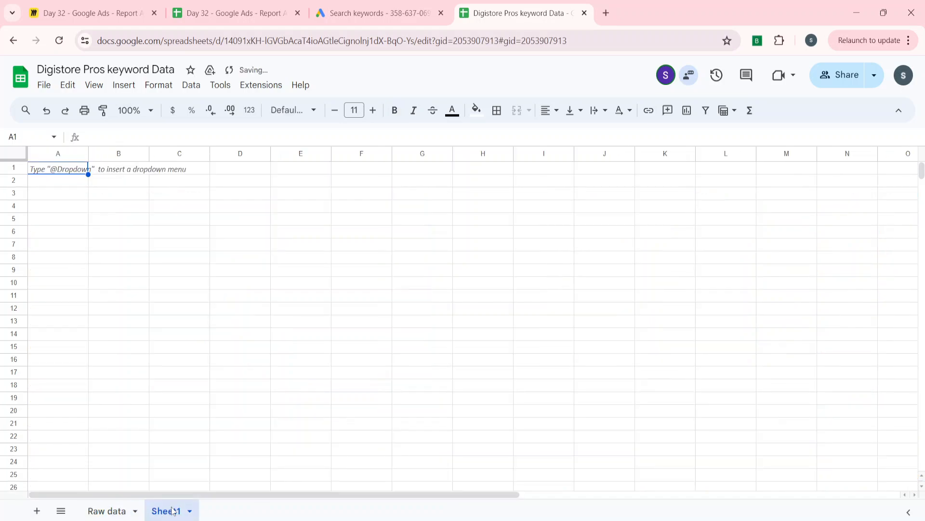
double_click(164, 511)
key(BackSpace)
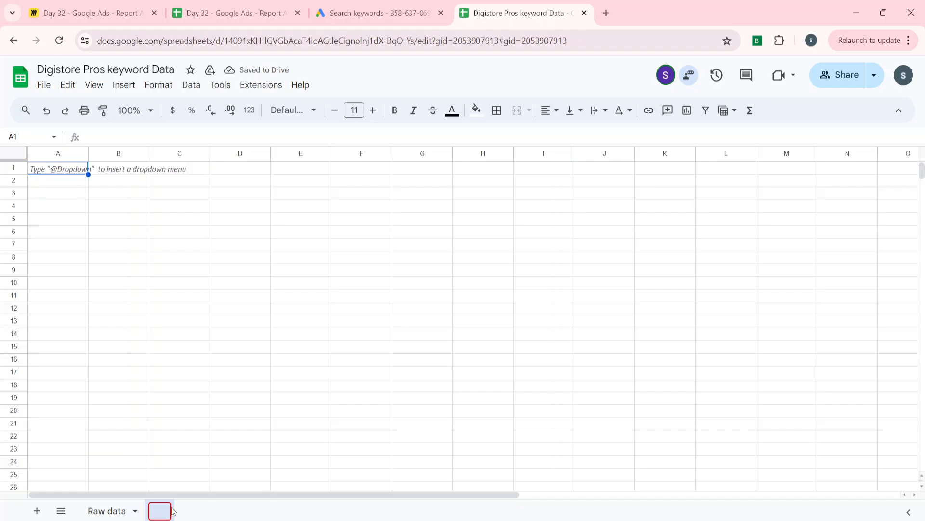
text(Analysis)
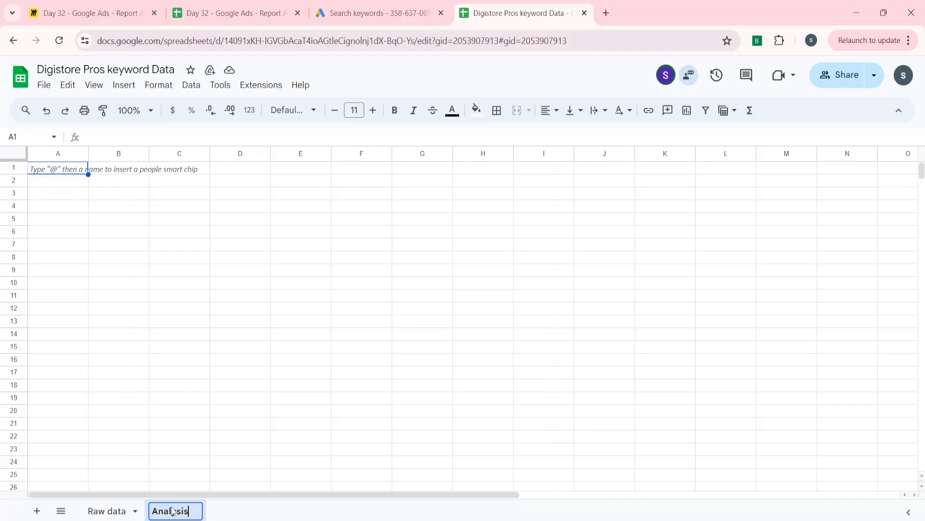
key(Return)
Copy the keyword table A3:AK236 from the Raw data sheet, including its header row but not the total rows
click(103, 509)
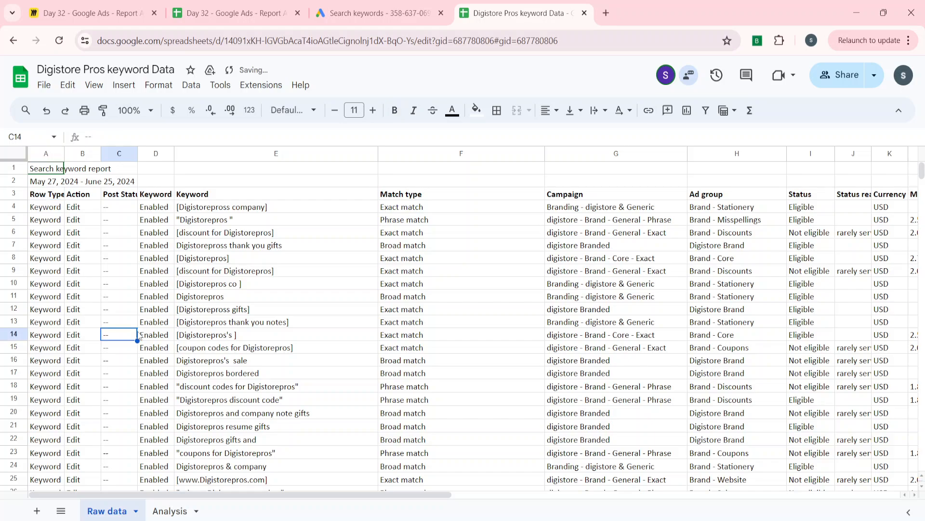
key(Left)
key(Left)
key(ctrl+Up)
key(Down)
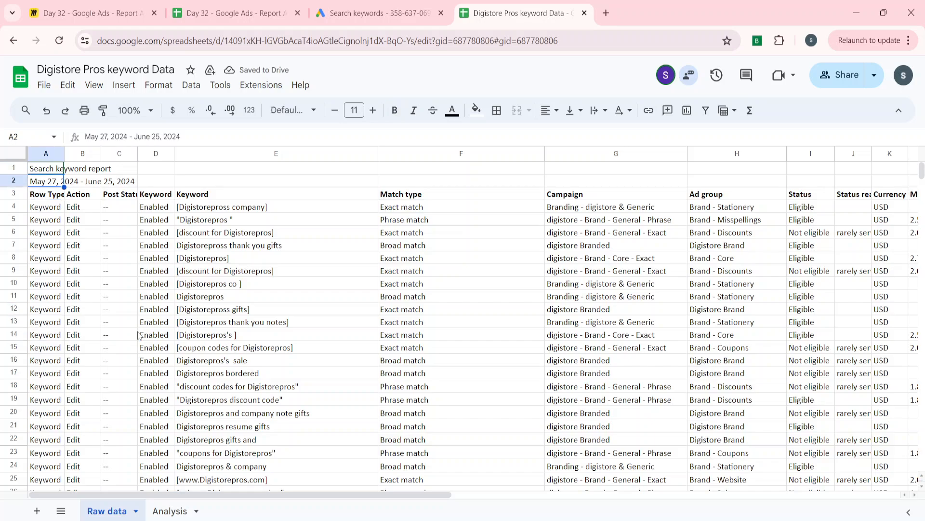
key(Down)
key(ctrl+shift+End)
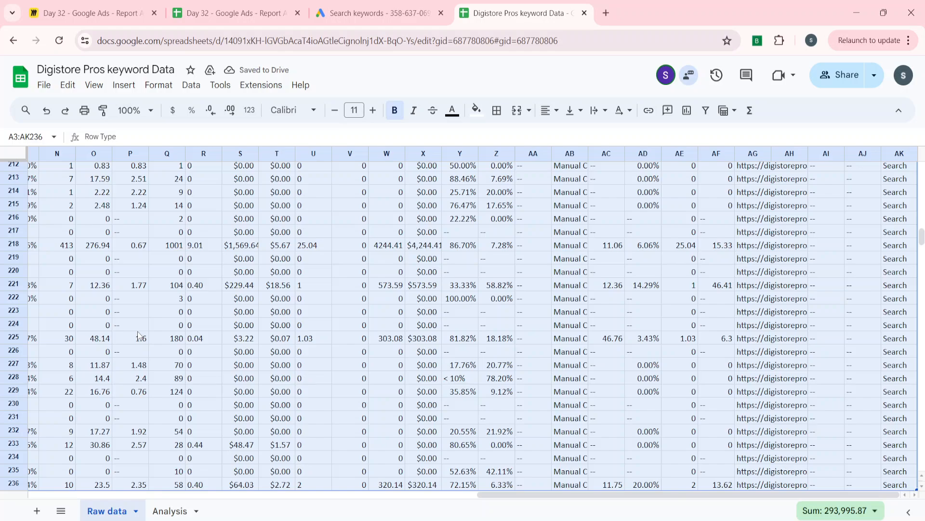
scroll(191, 430, left, 10)
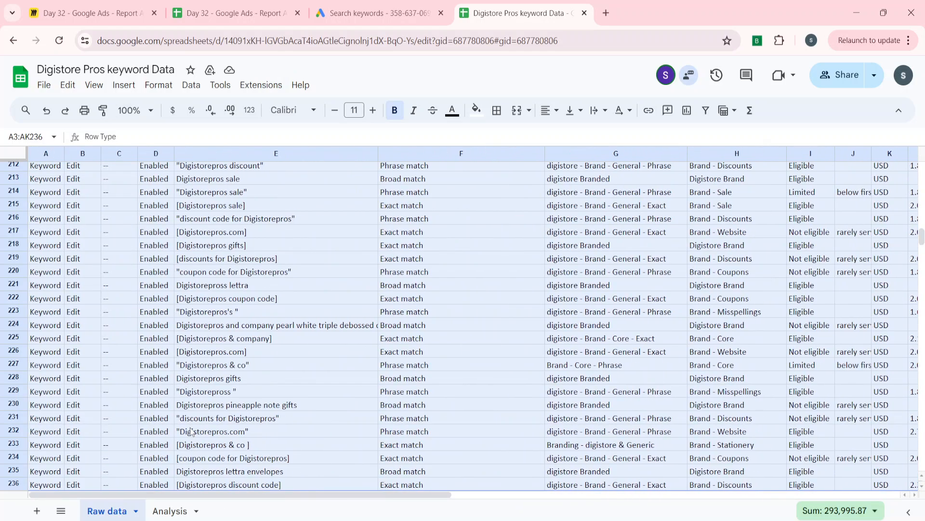
scroll(192, 431, down, 3)
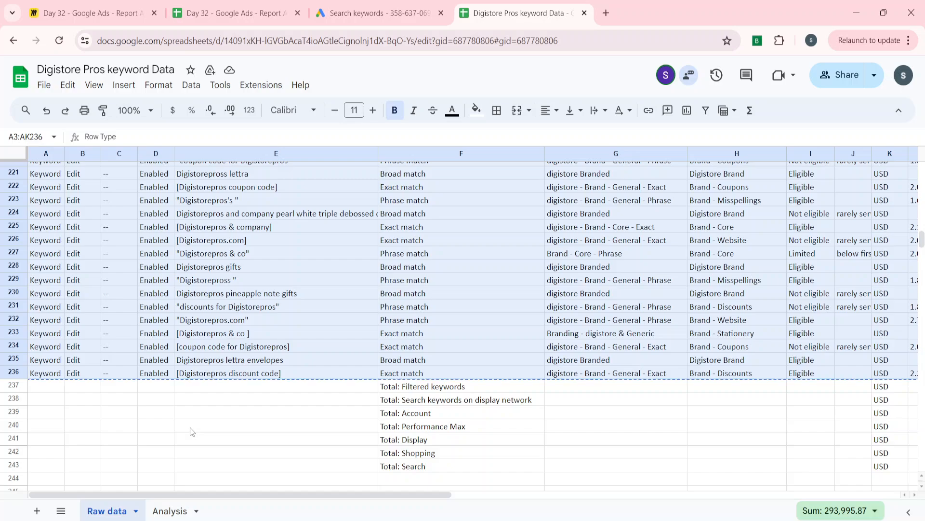
Paste the copied keyword table into the Analysis sheet starting at cell A5
click(168, 512)
key(Down)
key(Down)
key(Down)
key(Down)
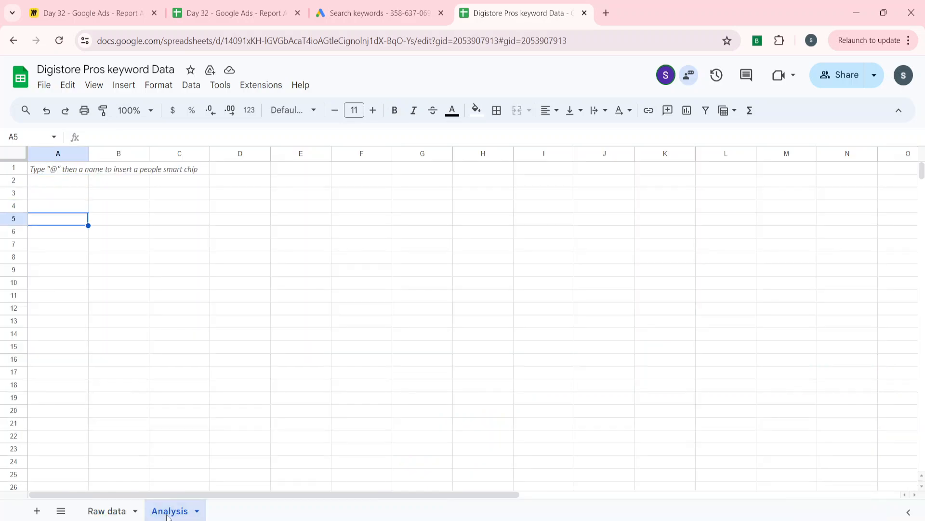
key(ctrl+v)
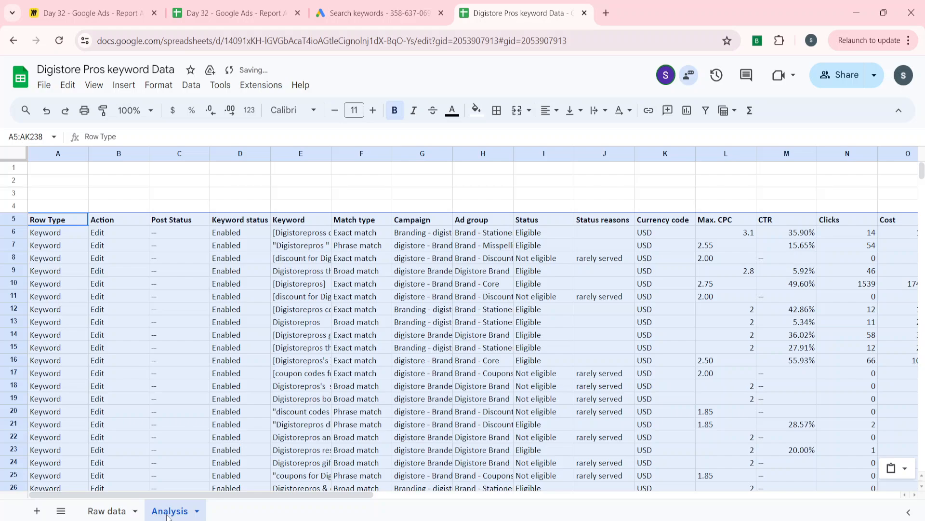
Enter the note "Client Target = 5 ROAS" in cell A1 of the Analysis sheet
key(ctrl+Home)
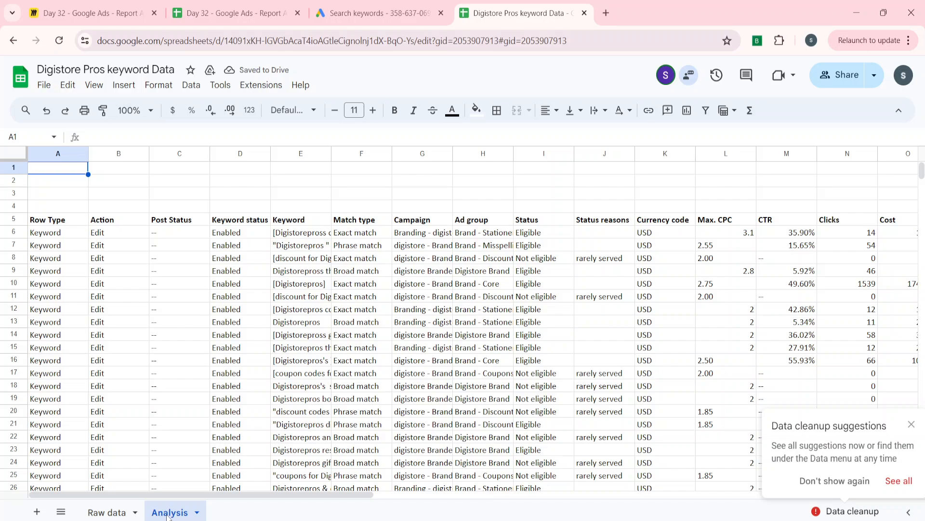
text(Client)
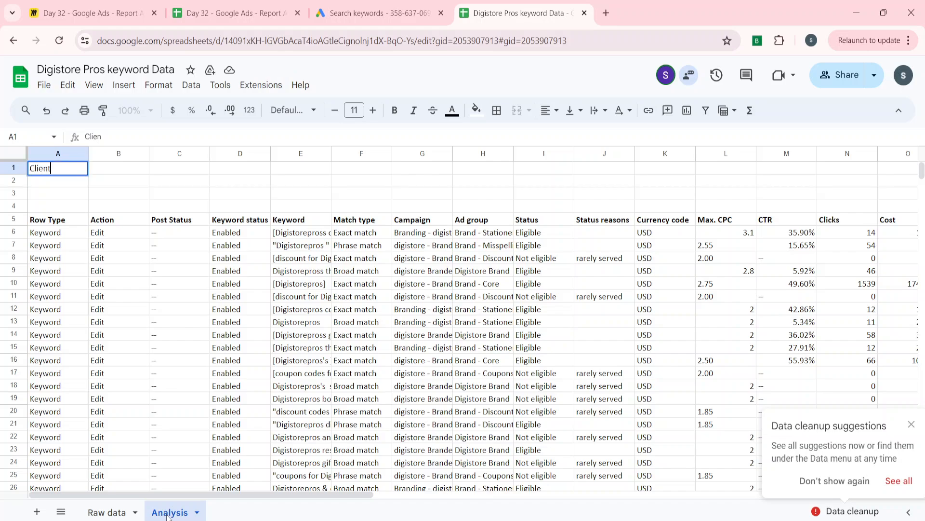
text( Target = 5 ROAS)
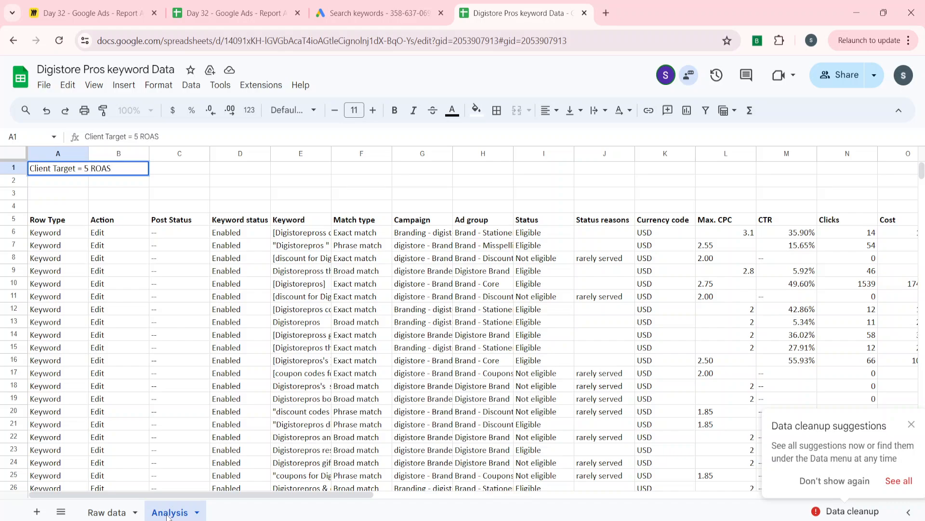
key(Return)
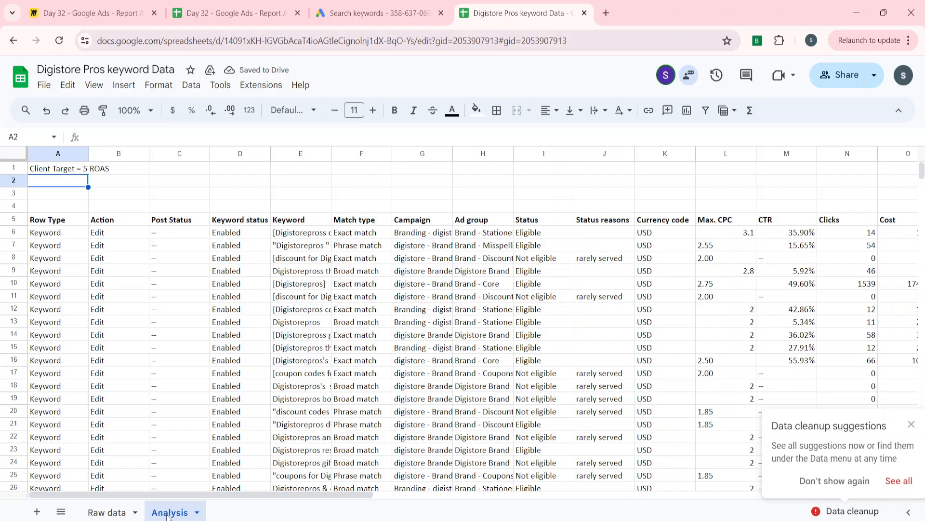
Examine the pasted table's column headers from Keyword status through Currency code
key(Down)
key(Down)
key(Down)
key(Down)
key(Right)
key(Right)
key(Right)
key(Up)
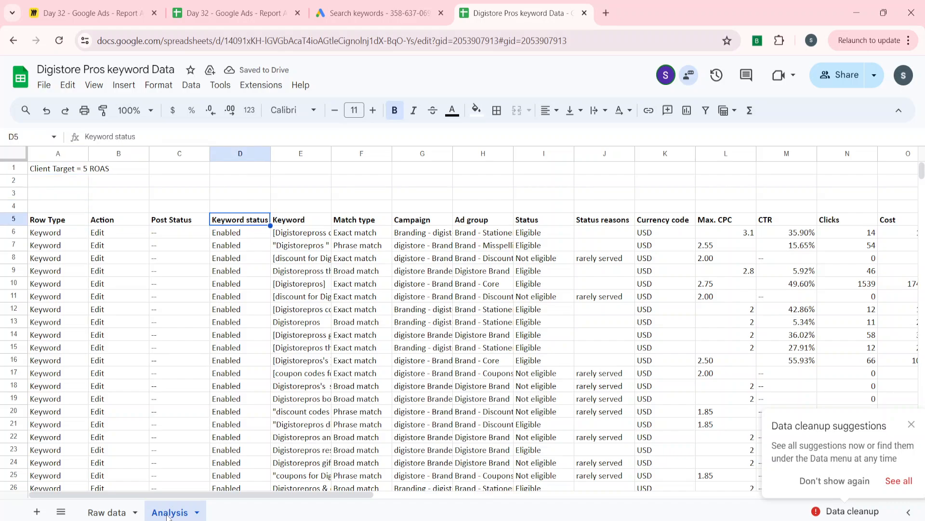
key(Right)
key(Right)
key(Right)
key(Right)
key(Right)
key(Right)
key(Right)
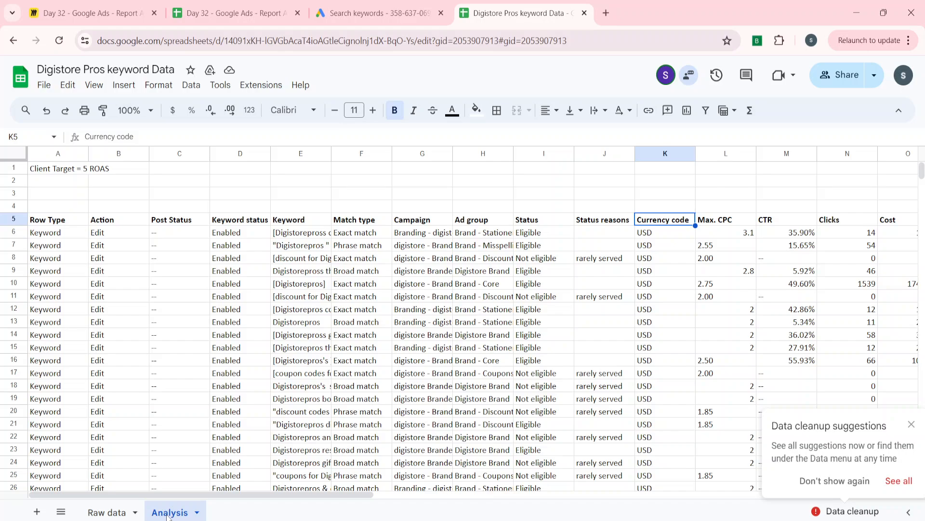
Enter the label "80/20 Analysis" in cell E1 of the Analysis sheet
key(Left)
key(Left)
key(Up)
key(Left)
key(Left)
key(Left)
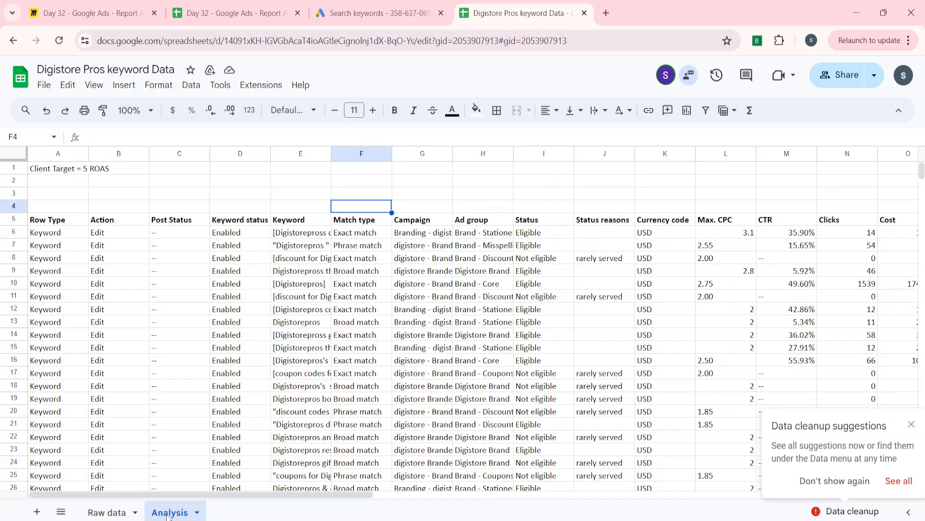
key(Left)
key(Up)
key(Up)
key(Up)
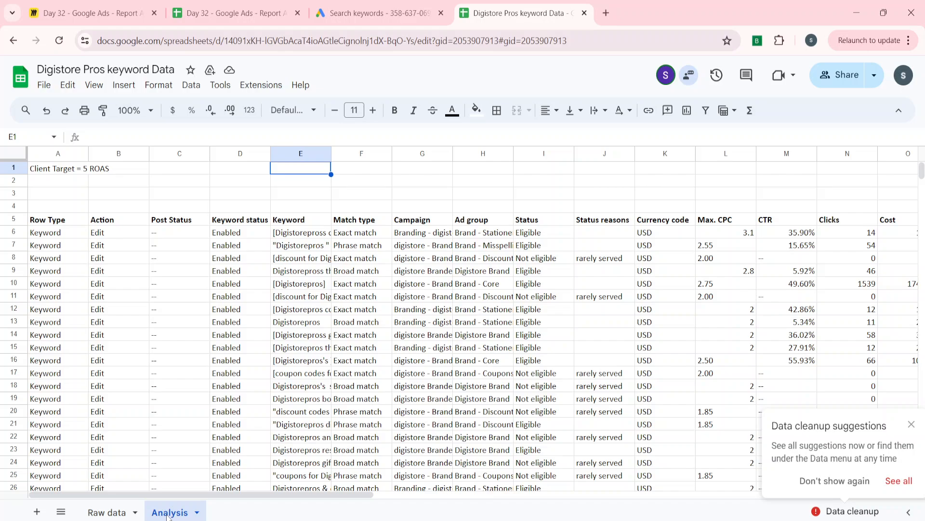
text(8)
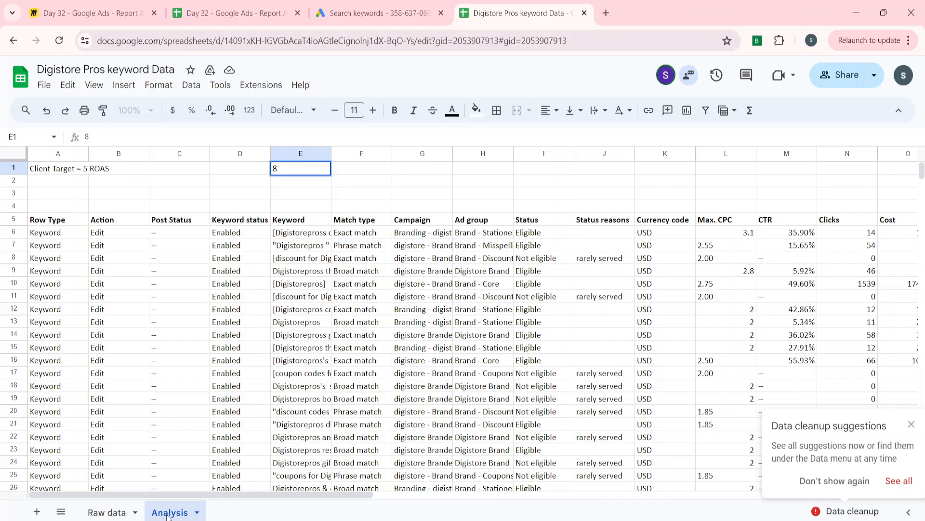
text(0/20 Analysis)
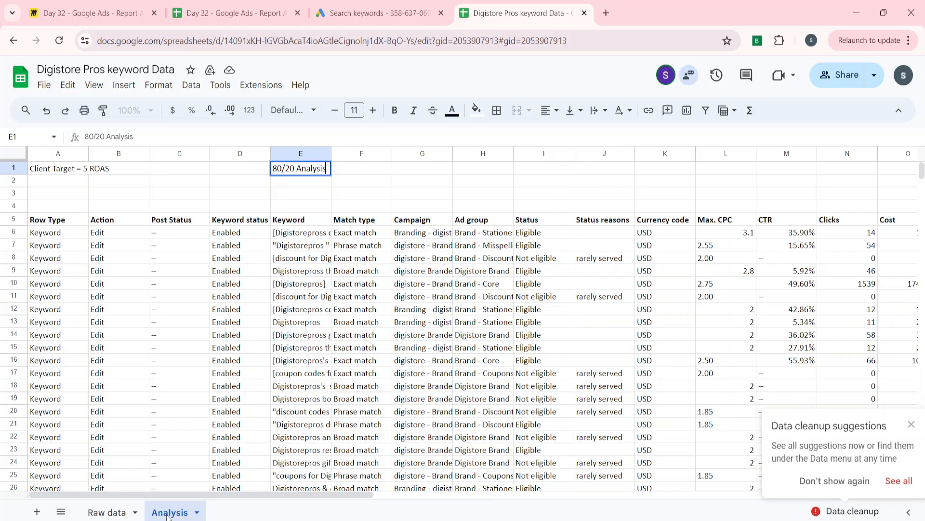
key(Return)
Dismiss the data cleanup suggestions notice
key(Down)
key(Down)
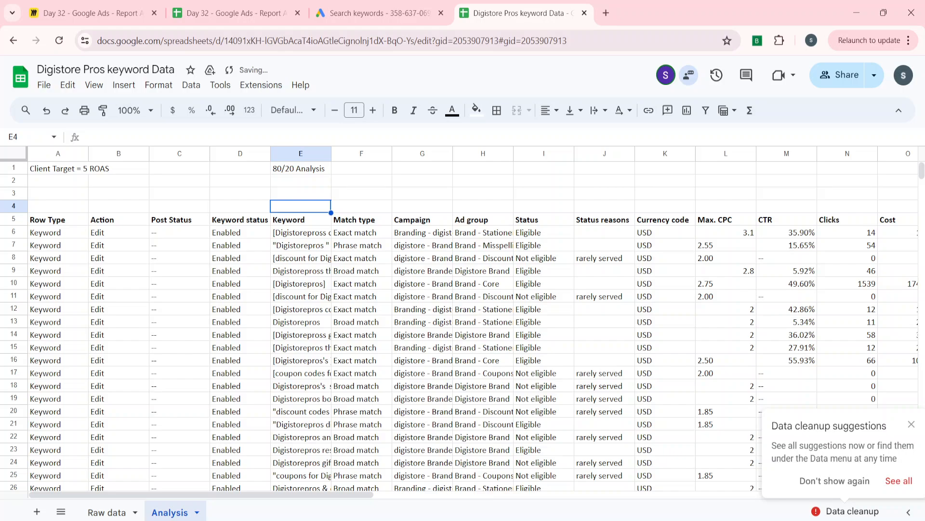
click(912, 423)
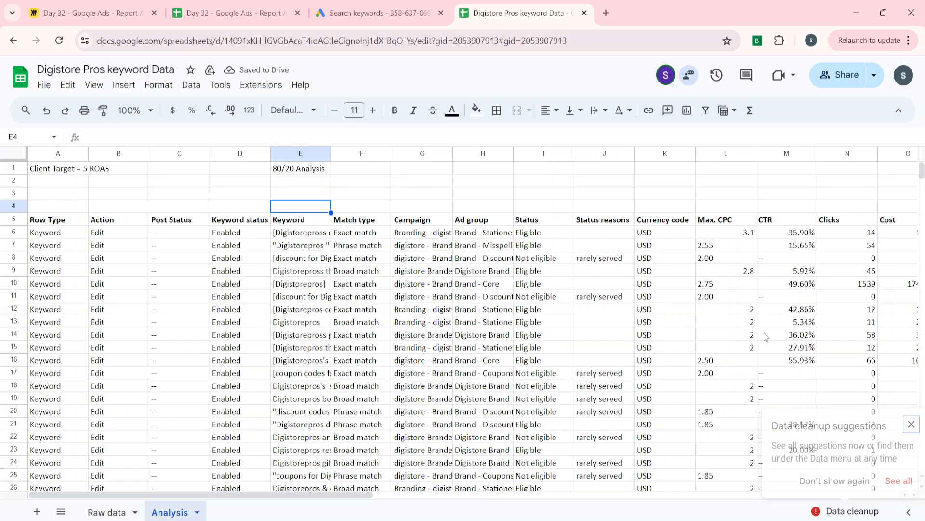
Examine the table's Max. CPC, CTR, Clicks and Cost columns along the header row
click(587, 274)
key(Up)
key(Up)
key(Up)
key(Up)
key(Right)
key(Right)
key(Right)
key(Right)
key(Right)
key(Right)
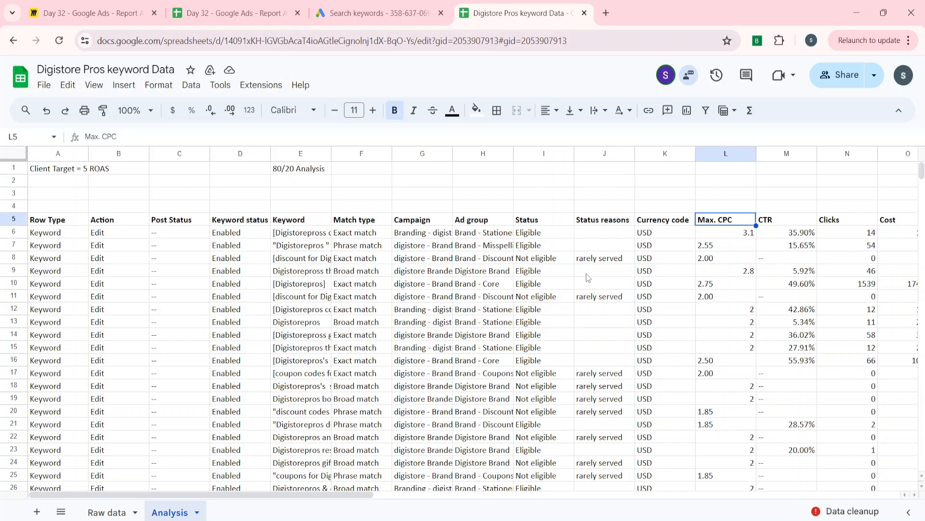
key(Right)
key(Left)
key(Left)
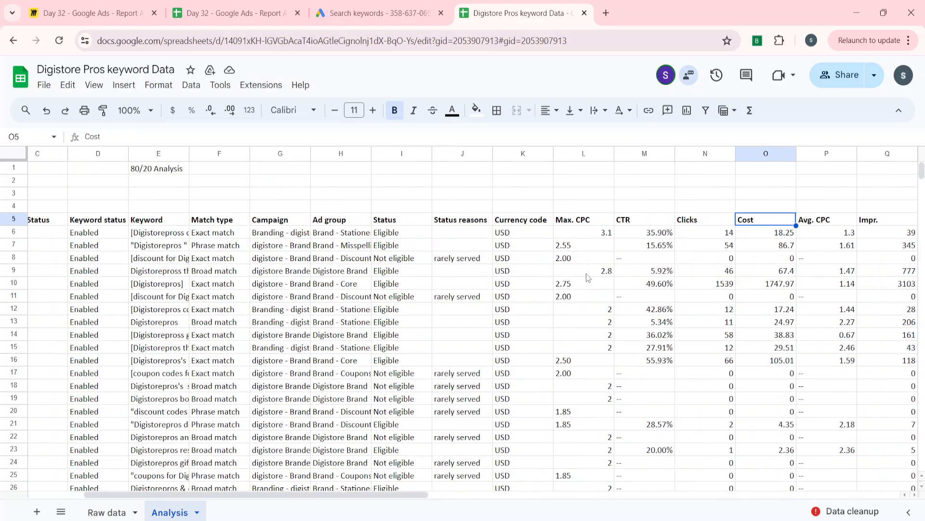
Examine the Analysis table's headers around Clicks and Cost, and return to the Row Type header
key(Right)
key(Right)
key(Left)
key(Left)
key(Left)
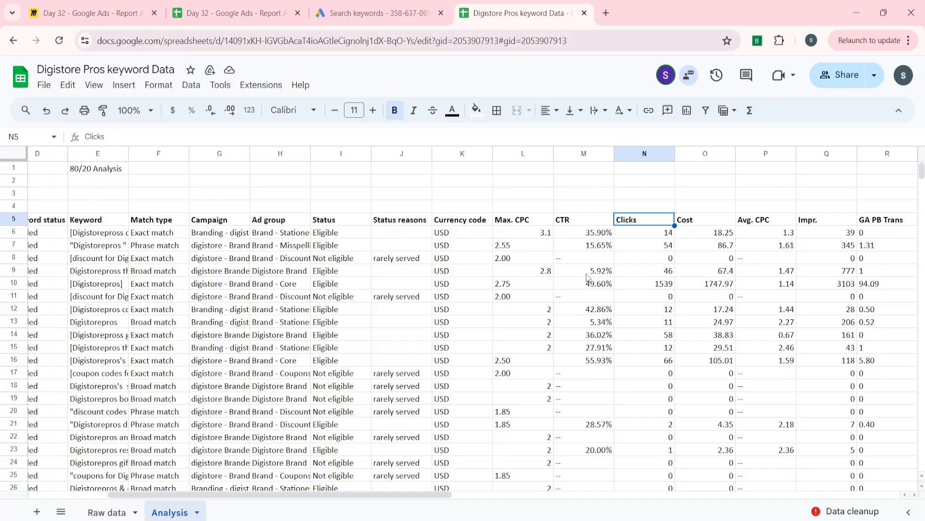
key(Left)
key(ctrl+Left)
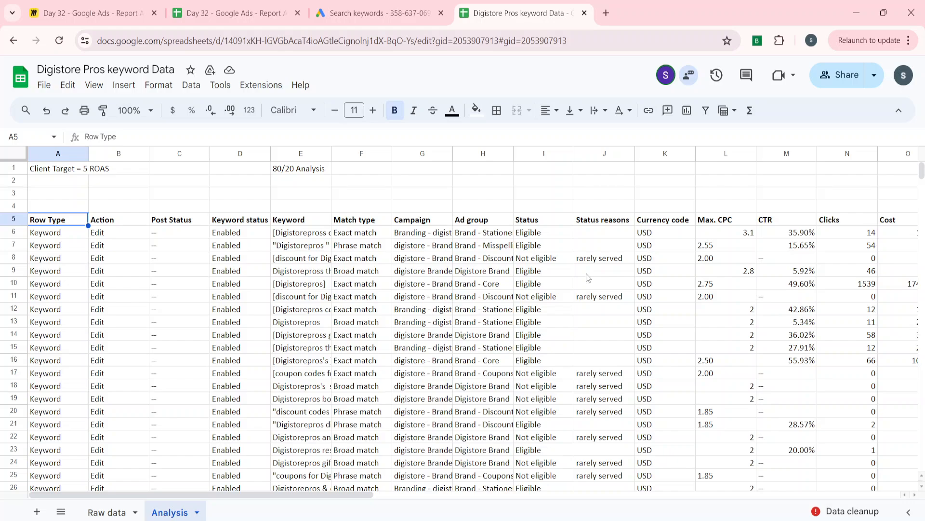
Open the Raw data sheet and go to the total rows below the last keyword row
click(110, 511)
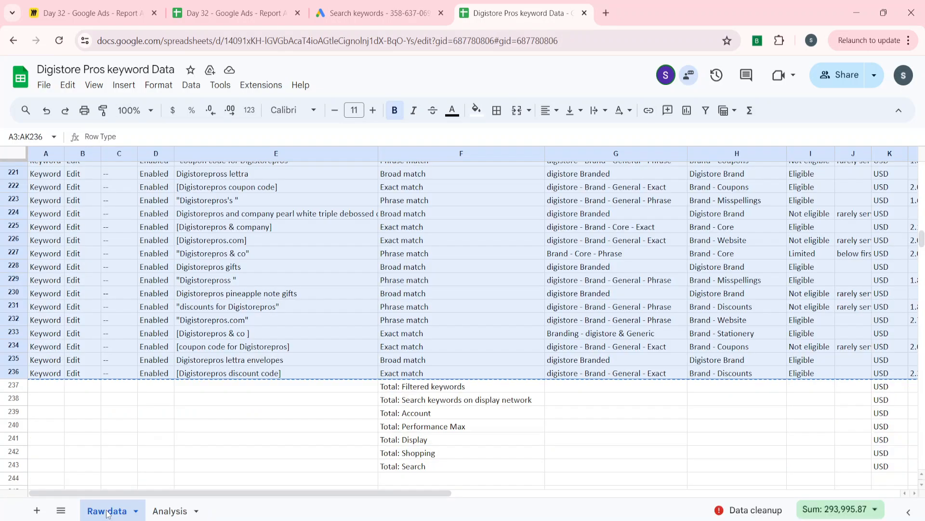
click(345, 274)
key(Right)
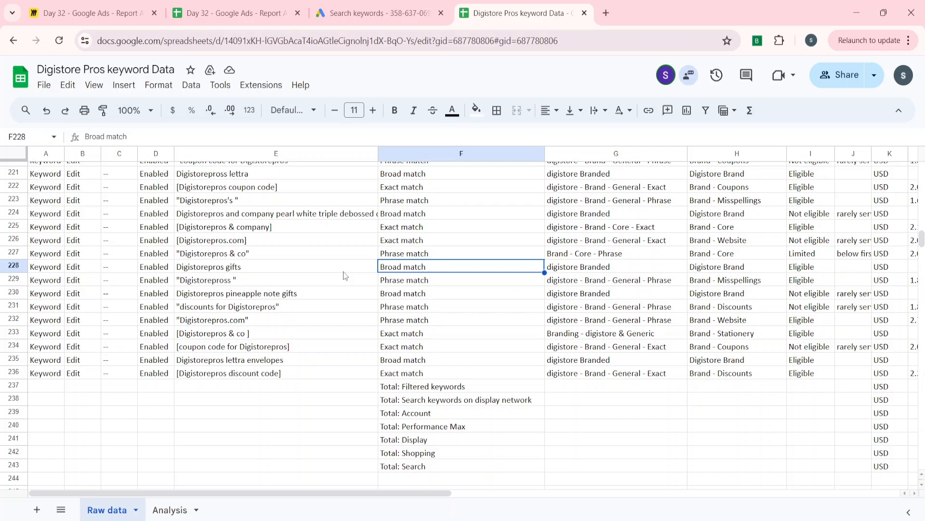
key(ctrl+Down)
key(ctrl+Down)
key(ctrl+Up)
key(Up)
key(Up)
key(Up)
key(Up)
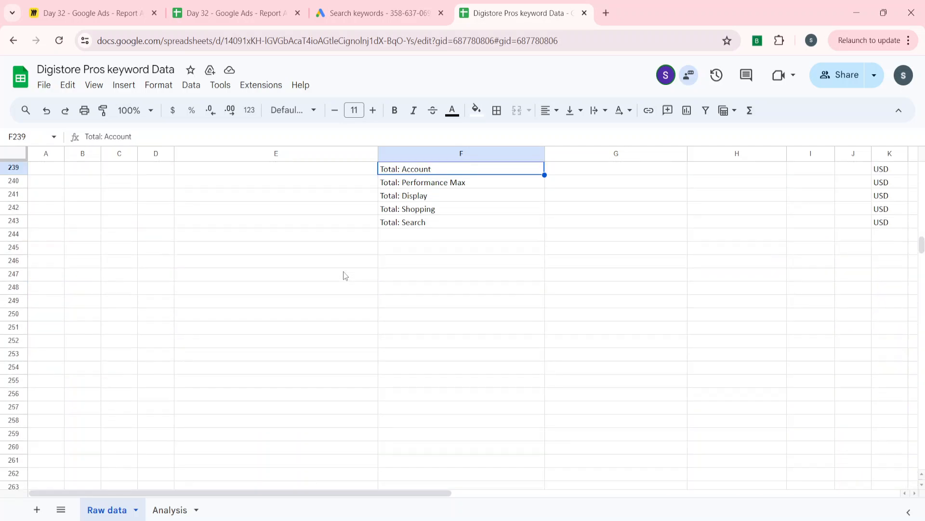
key(Up)
key(Up)
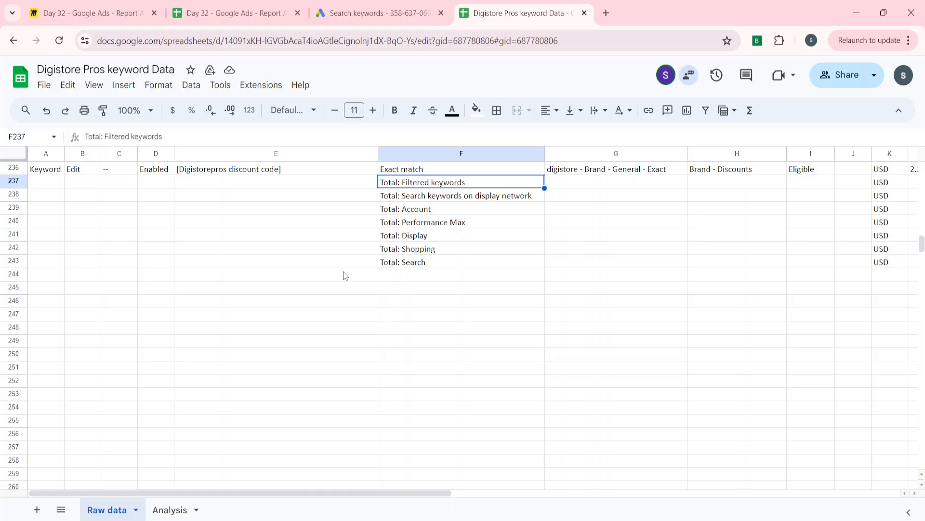
Examine which total rows follow the last keyword record in the Raw data sheet
key(shift+Down)
key(shift+Down)
key(shift+Down)
key(shift+Down)
key(shift+Down)
key(Up)
key(Up)
key(Left)
key(Left)
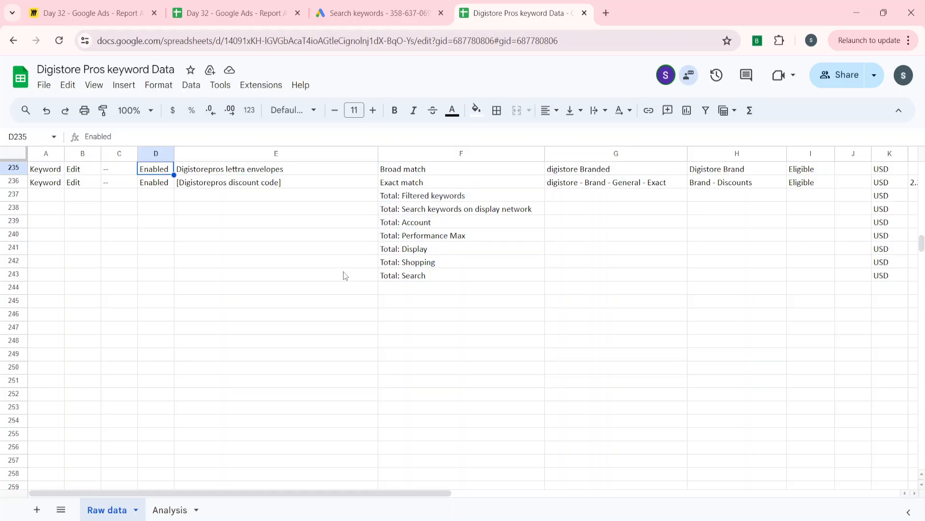
key(Down)
key(Left)
key(Left)
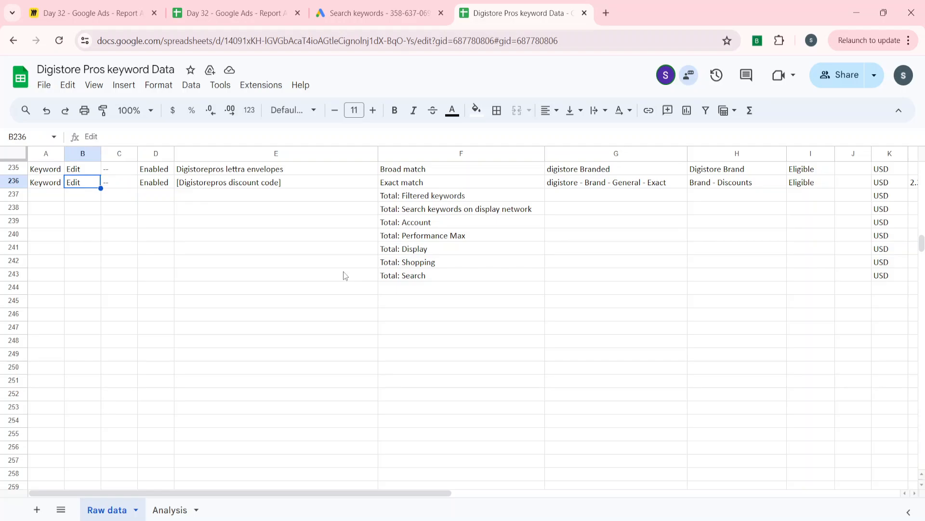
Return to the Analysis sheet and dismiss the data cleanup suggestions
click(179, 508)
click(413, 311)
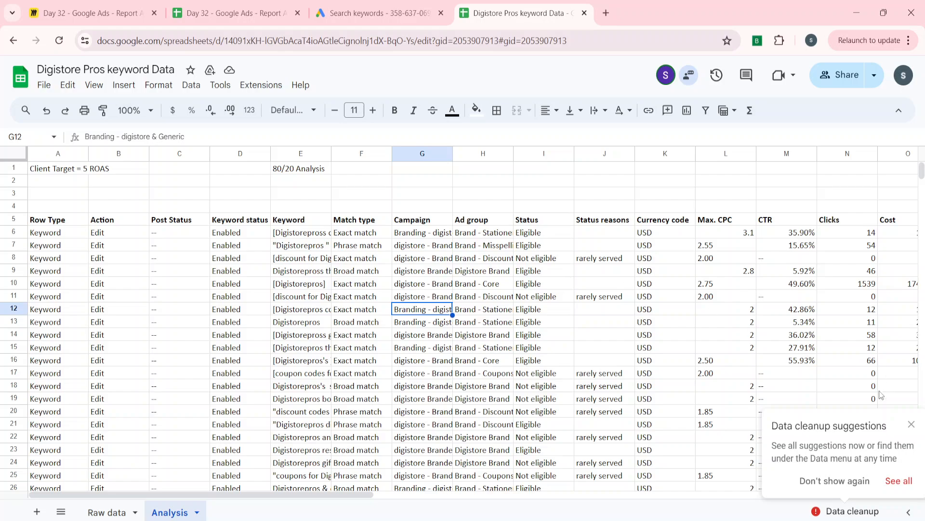
click(912, 424)
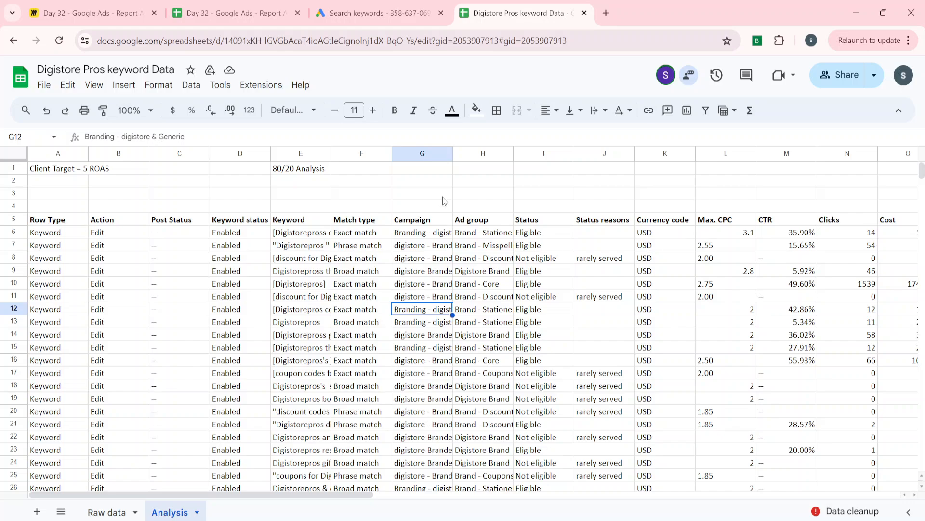
Examine the Analysis table's column headers from Campaign through Final URL suffix
click(437, 232)
key(Up)
key(Right)
key(Right)
key(Right)
key(Right)
key(Right)
key(Right)
key(Right)
key(Right)
key(Right)
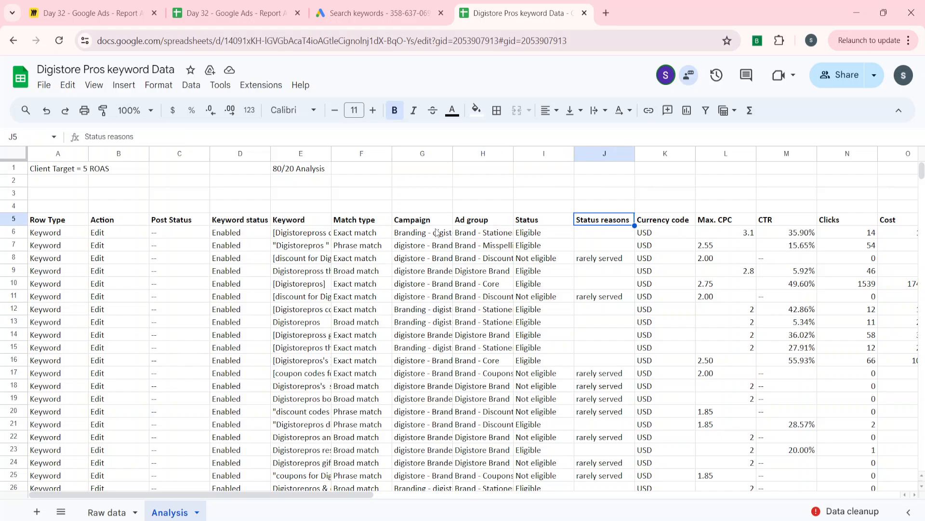
key(Left)
key(Left)
key(Left)
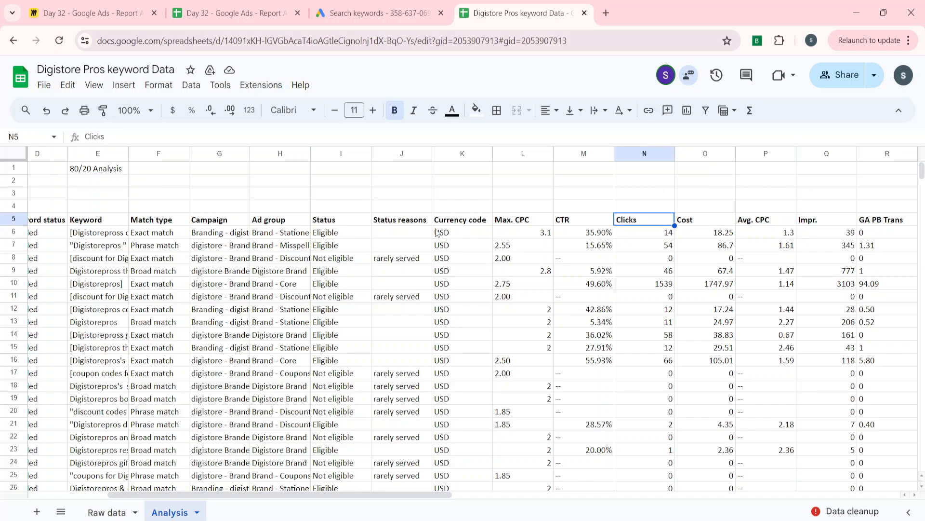
key(Right)
key(Right)
key(Right)
key(Right)
key(Right)
key(Right)
key(Right)
key(Right)
key(Right)
key(Right)
key(Right)
key(Right)
key(Right)
key(Right)
key(Right)
key(Right)
key(Right)
key(Right)
key(Right)
key(Right)
key(Right)
key(Right)
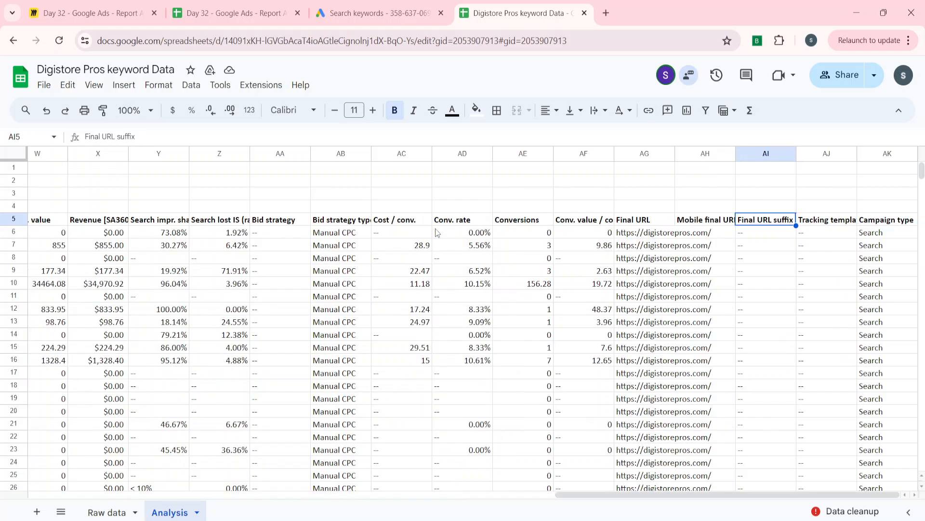
Examine the headers back from Final URL suffix past GA_PB_ROAS to the Impr. column
key(Left)
key(Left)
key(Left)
key(Left)
key(Left)
key(Left)
key(Left)
key(Left)
key(Left)
key(Left)
key(Left)
key(Left)
key(Left)
key(Left)
key(Left)
key(Left)
key(Left)
key(Left)
key(Left)
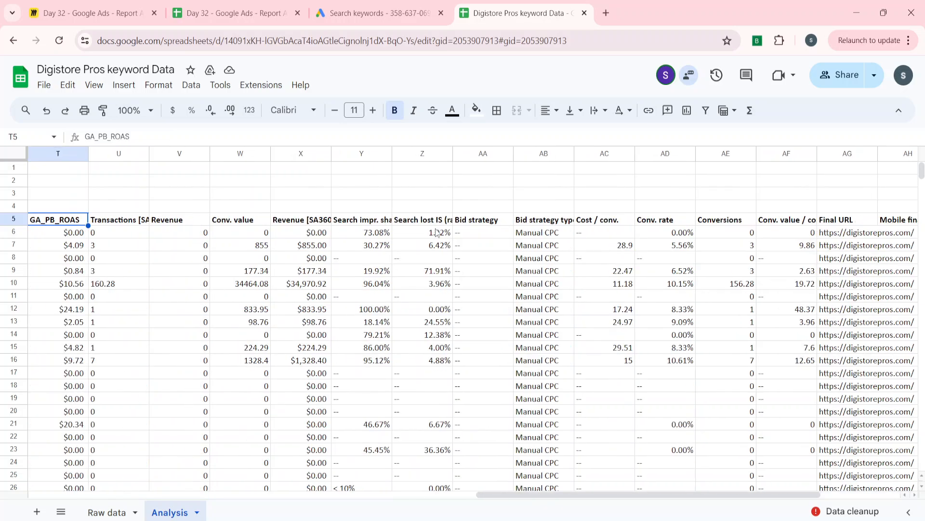
key(Left)
key(Right)
key(Right)
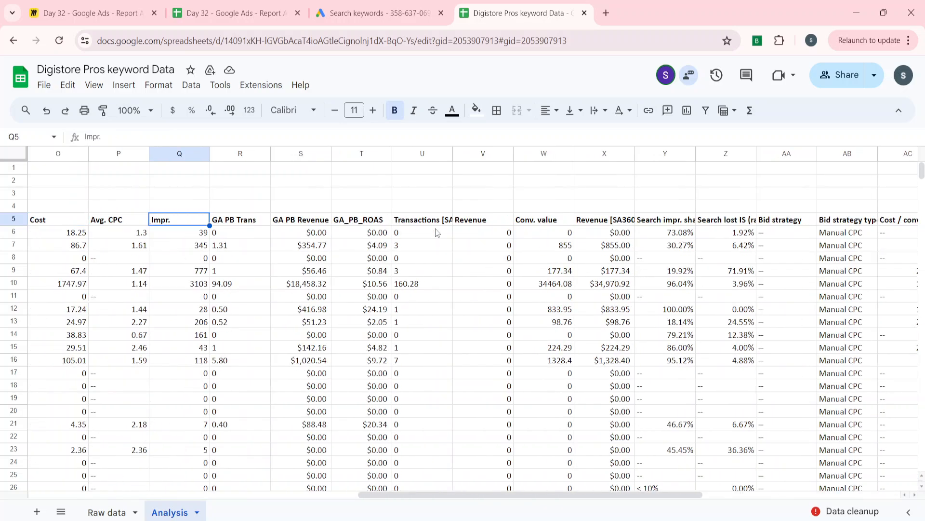
Try to move the Impr. column to the Avg. CPC position in column P, and undo it
key(ctrl+space)
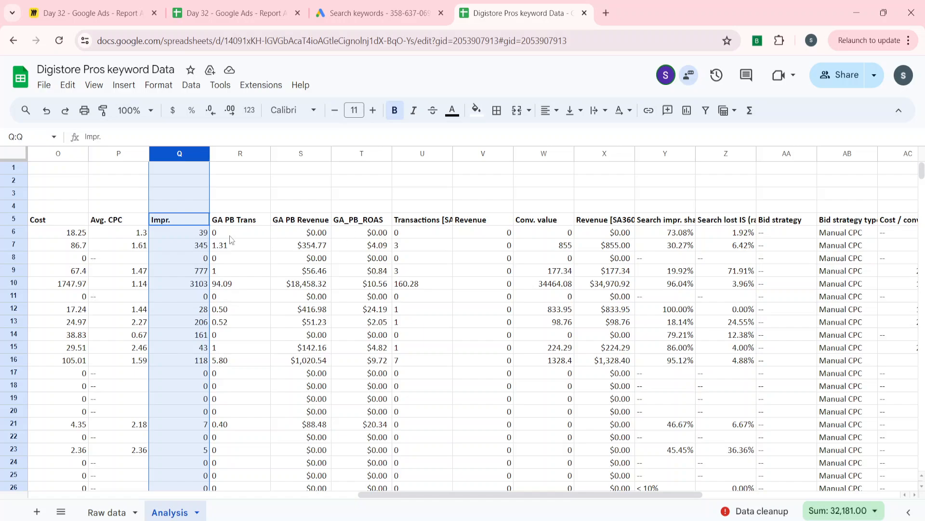
drag(152, 245, 107, 231)
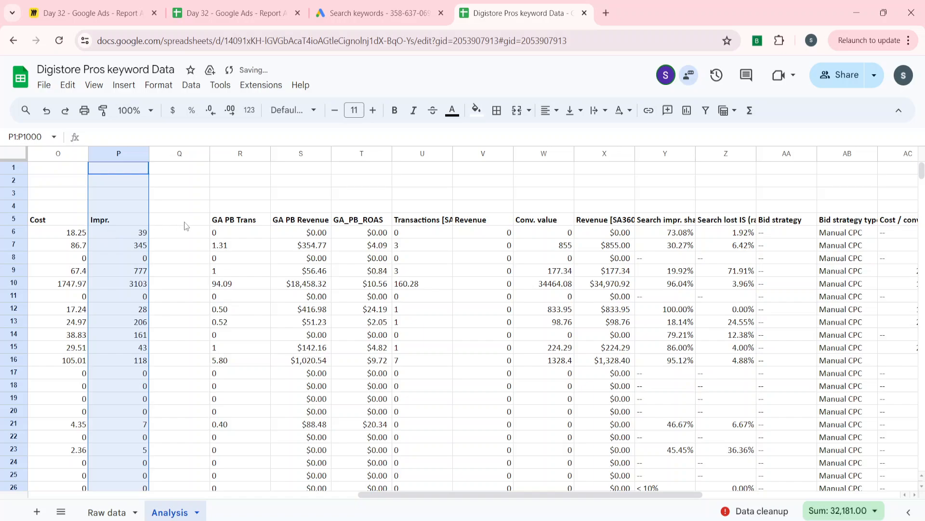
key(ctrl+z)
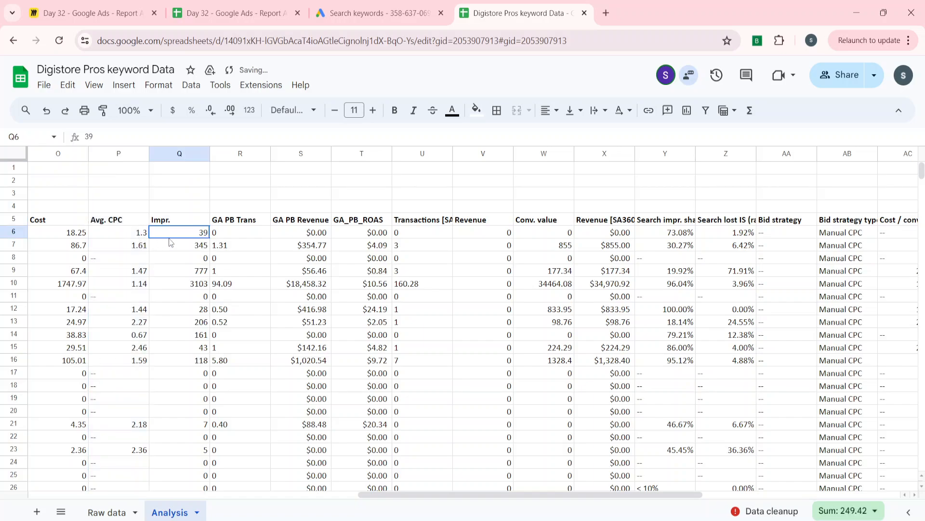
Try to move the Impr. column to the Cost position in column O, and undo it
key(ctrl+space)
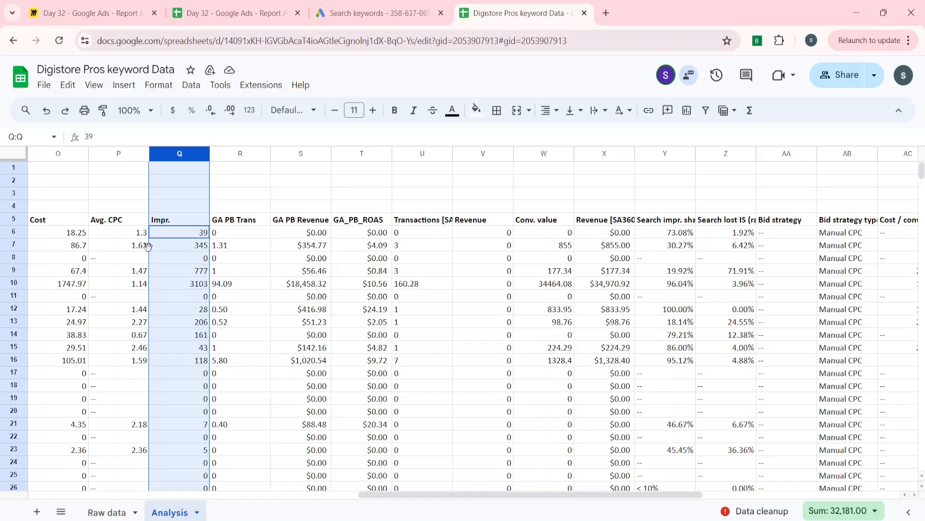
drag(148, 251, 89, 254)
scroll(154, 256, left, 5)
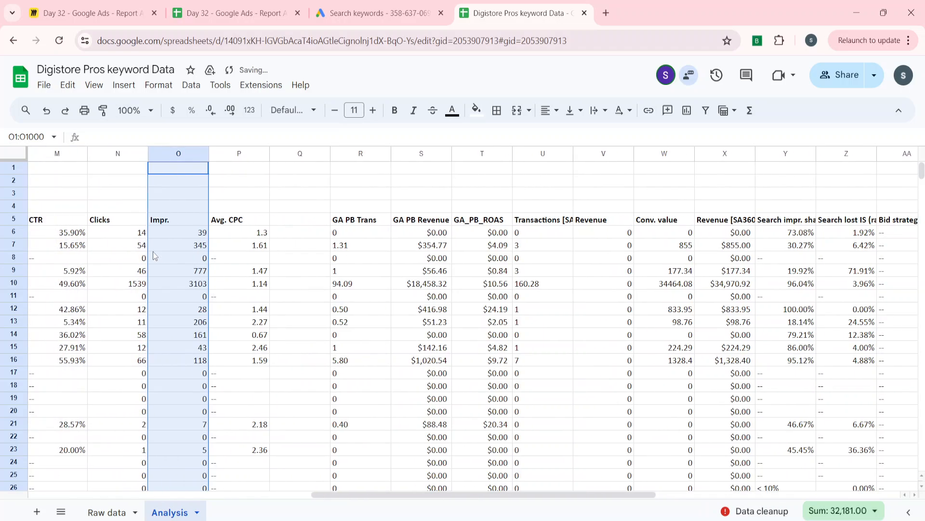
click(314, 222)
scroll(295, 253, left, 2)
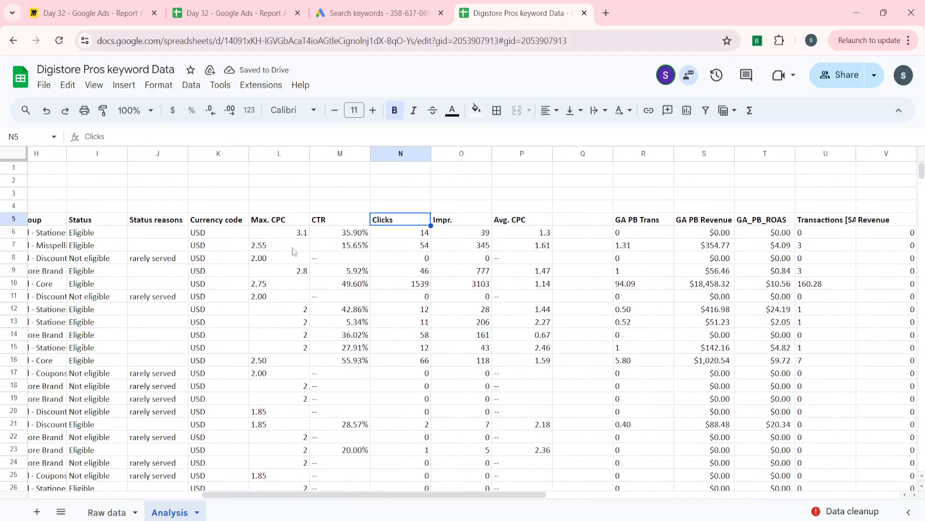
click(467, 263)
key(ctrl+space)
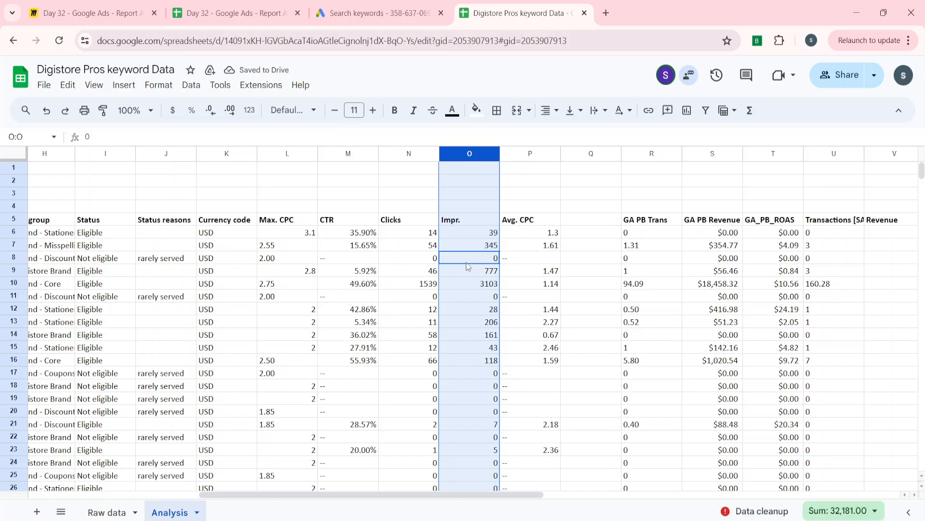
key(ctrl+z)
Try to move the Impr. column to the Clicks position in column N, undoing each attempt
click(581, 258)
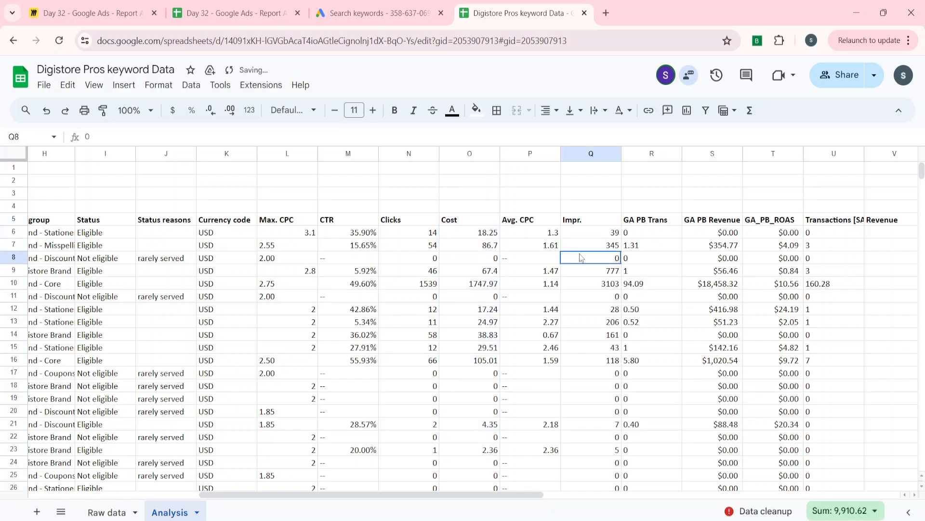
key(ctrl+space)
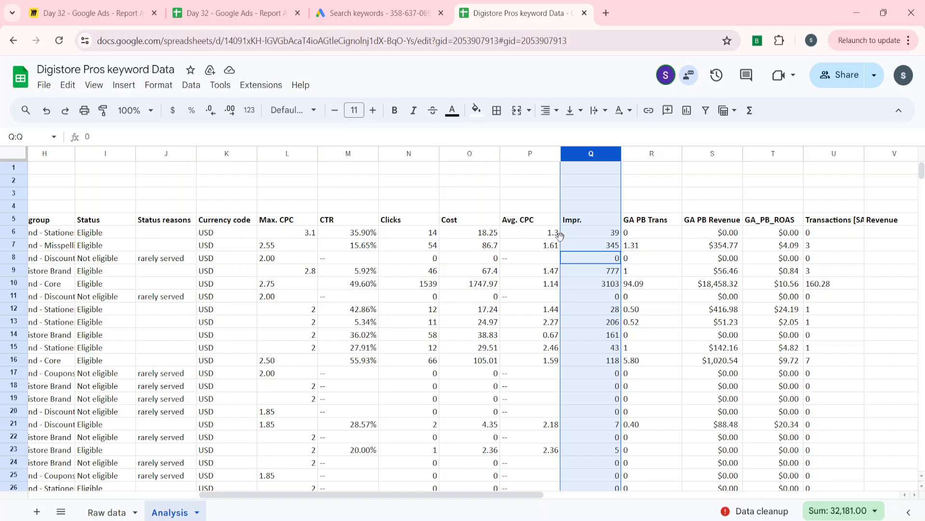
drag(561, 236, 435, 264)
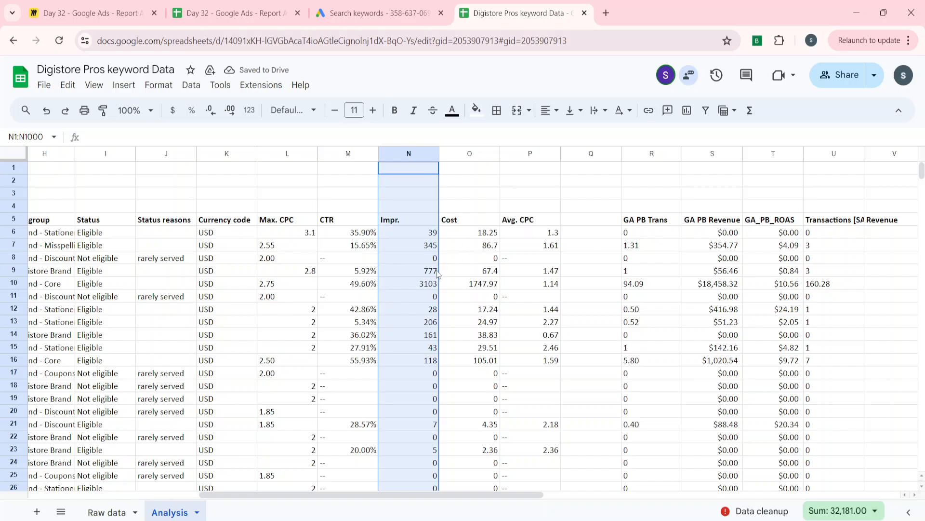
key(ctrl+z)
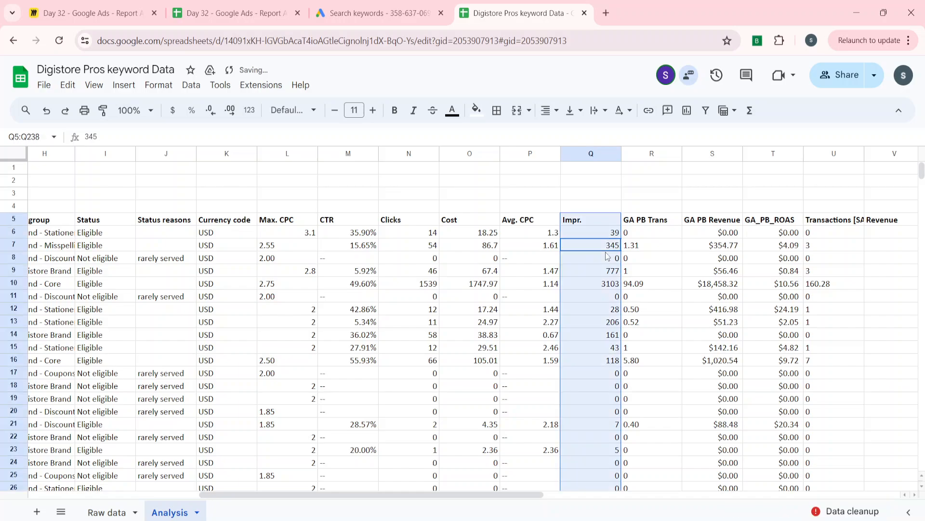
key(ctrl+space)
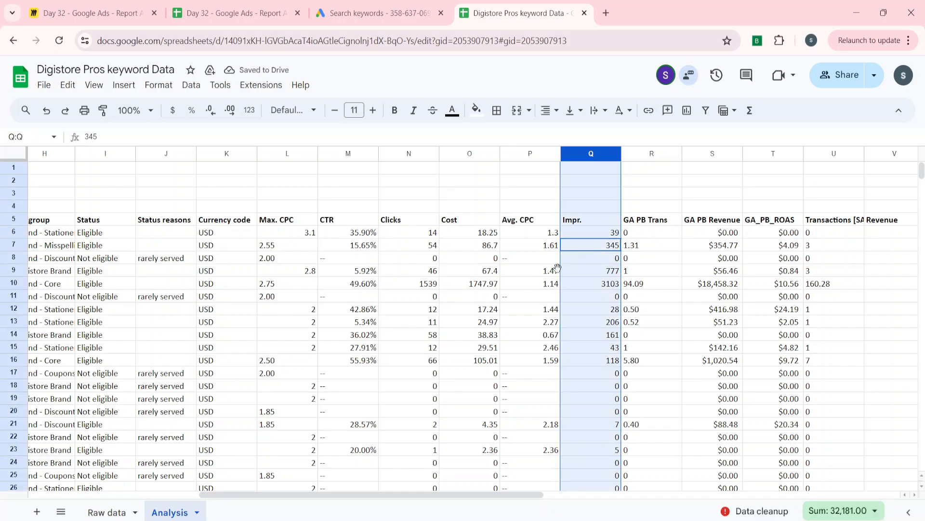
key(ctrl+c)
drag(559, 265, 393, 283)
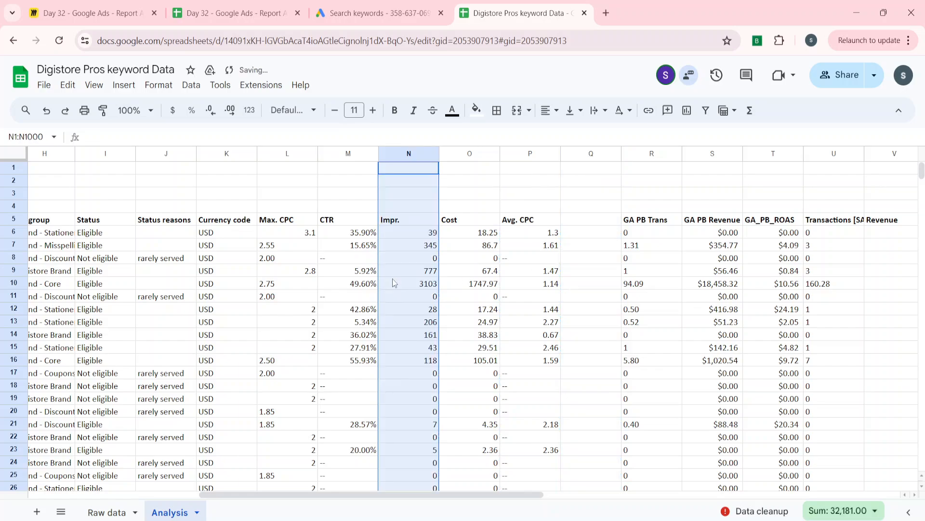
scroll(338, 283, left, 5)
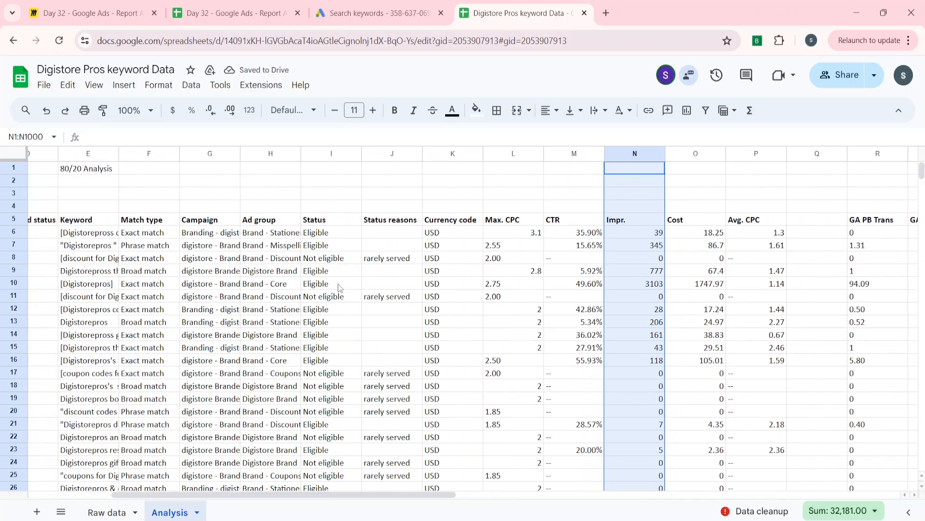
key(ctrl+z)
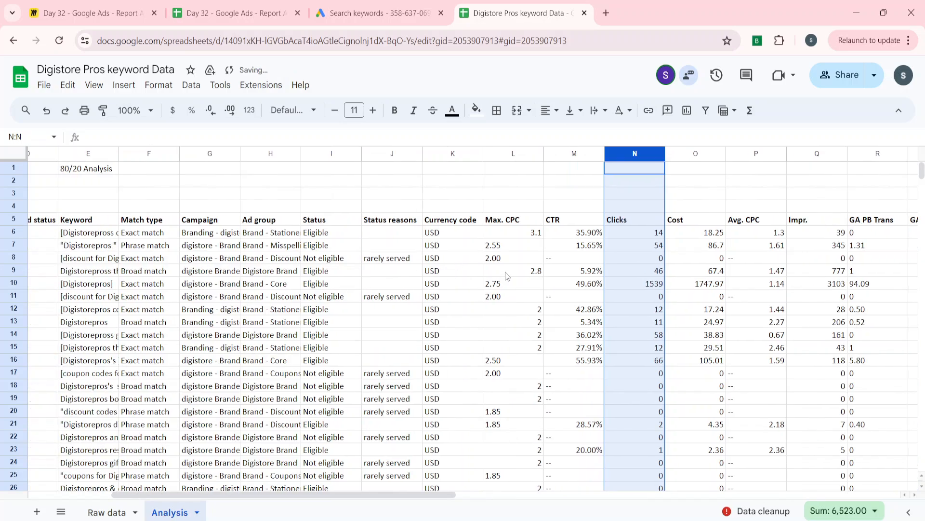
Insert a blank column directly before Clicks and move the Impr. header and data into it, starting at N5
right_click(631, 154)
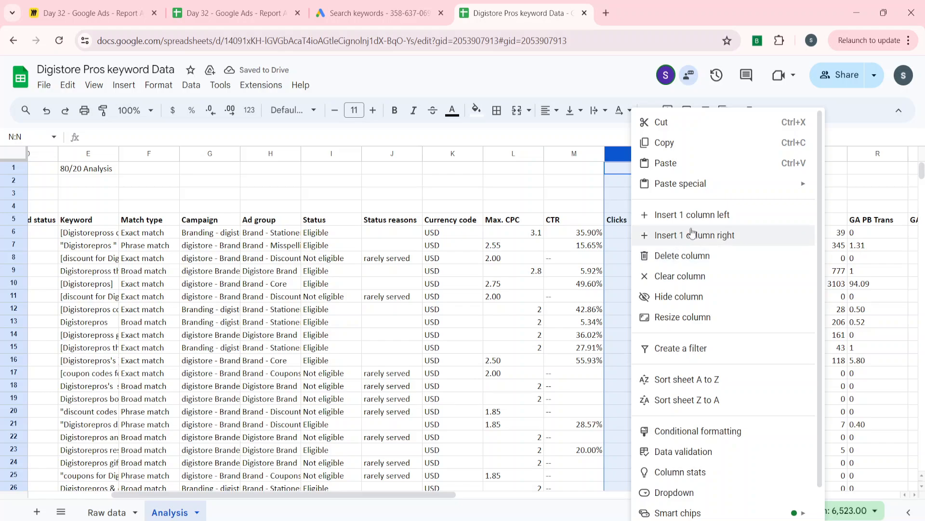
click(714, 214)
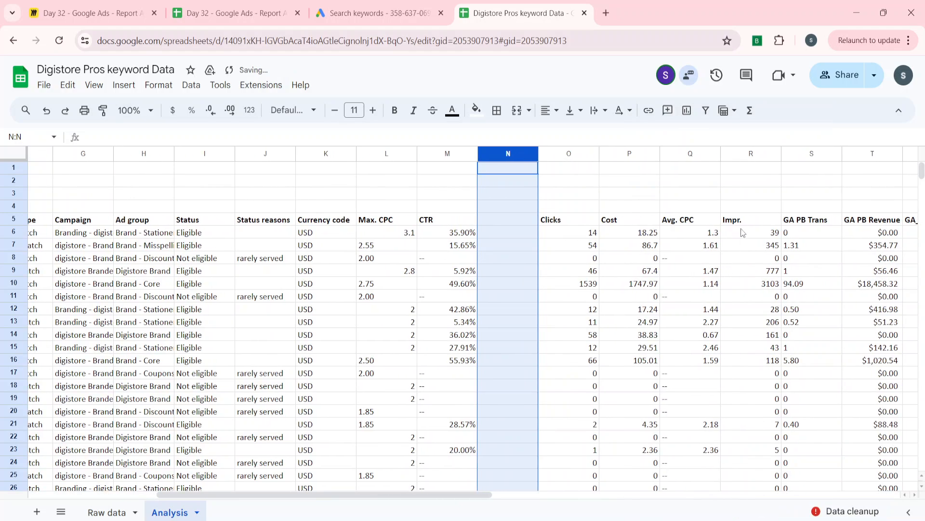
click(748, 223)
key(ctrl+shift+Down)
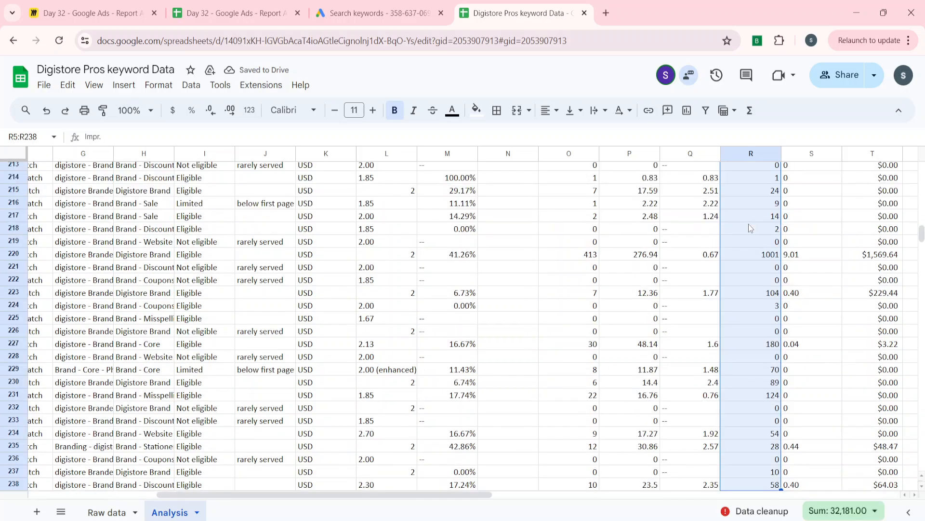
key(ctrl+c)
key(Left)
key(Left)
key(Left)
key(Left)
key(Left)
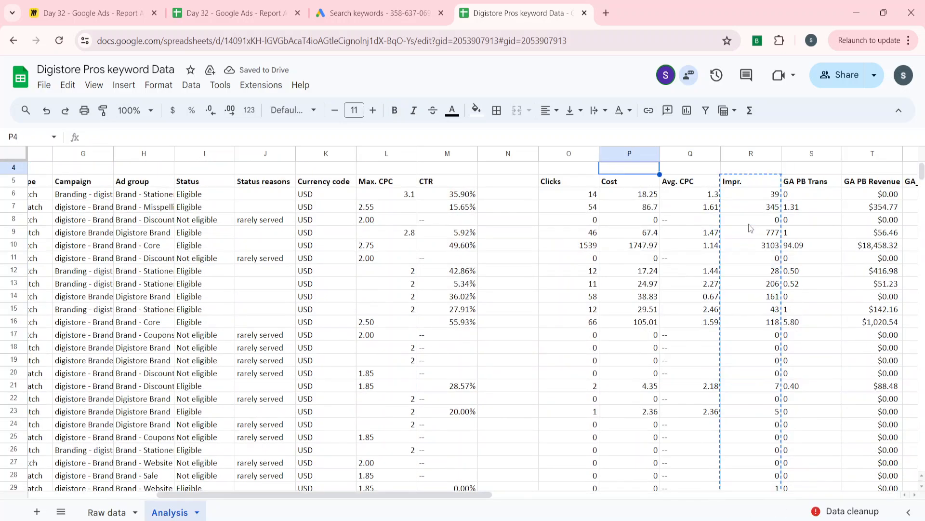
key(Right)
key(ctrl+v)
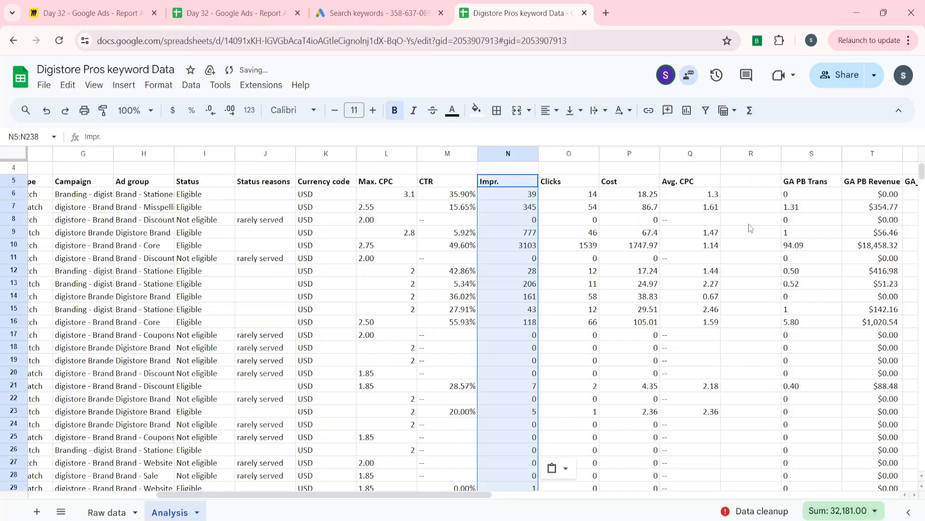
Insert two blank columns directly before the Avg. CPC column
key(ctrl+shift+Up)
key(Right)
key(Right)
key(Right)
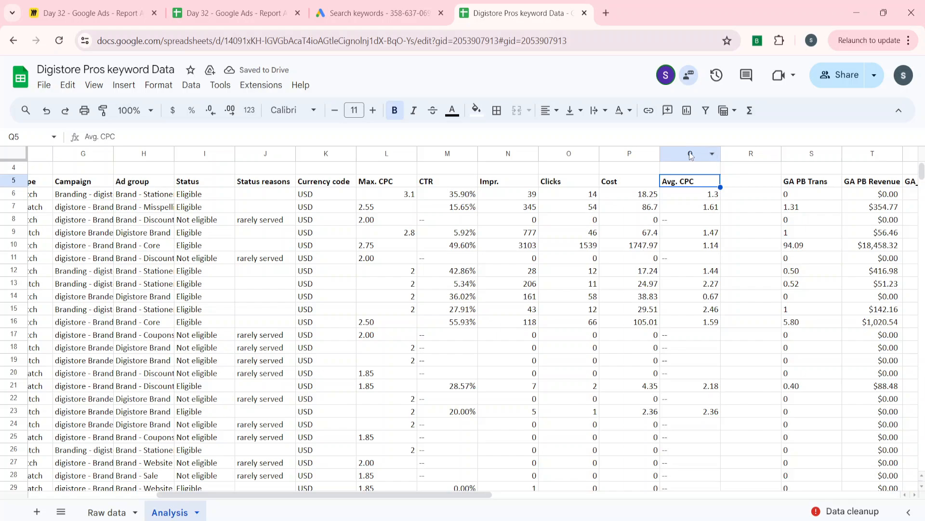
click(692, 154)
right_click(692, 154)
click(736, 214)
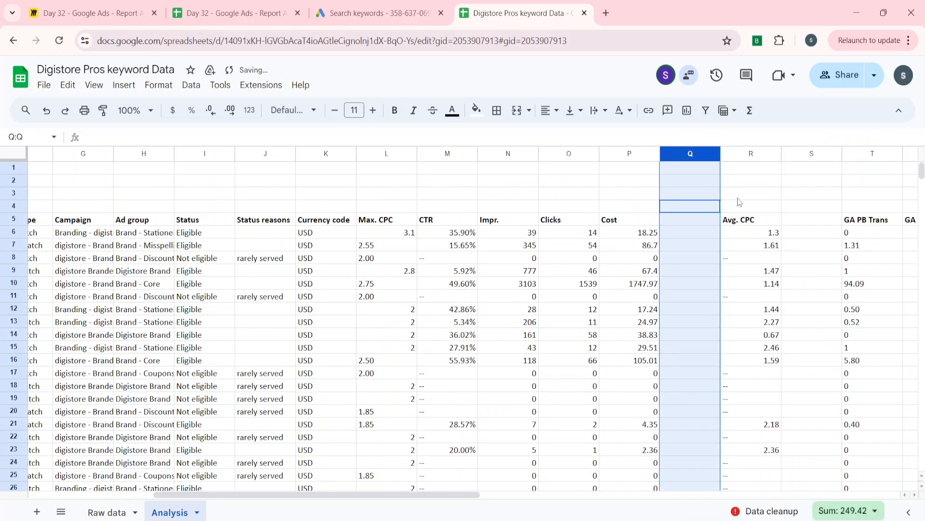
right_click(680, 151)
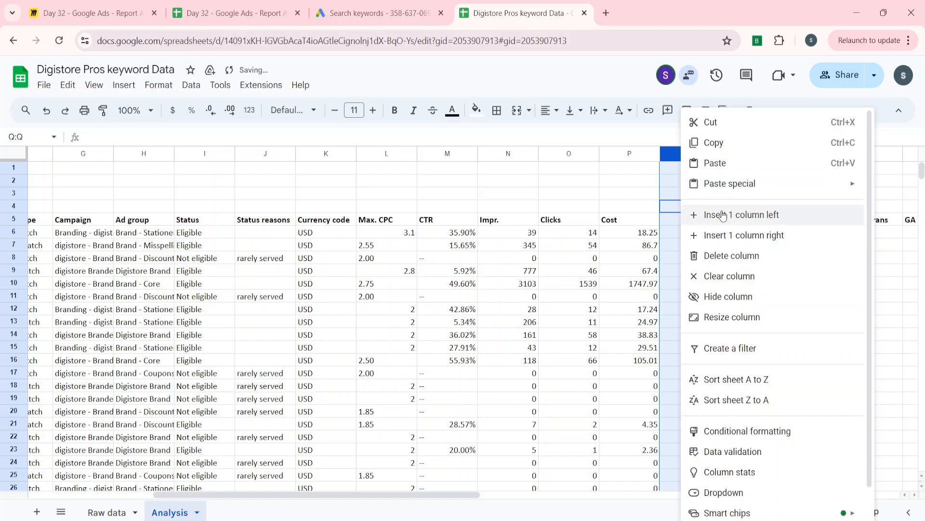
click(723, 214)
Move the Conversions header and data from column AH into the blank column after Cost, starting at Q5
click(700, 246)
key(Up)
key(Up)
key(Right)
key(Right)
key(Right)
key(Right)
key(Right)
key(Right)
key(Right)
key(Right)
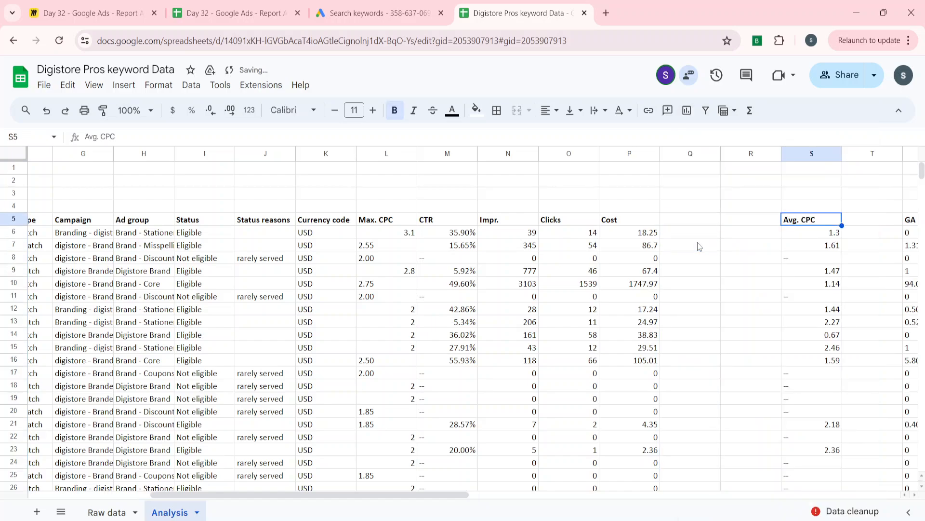
key(Right)
key(Right)
key(Right)
key(Left)
key(Left)
key(Left)
key(Left)
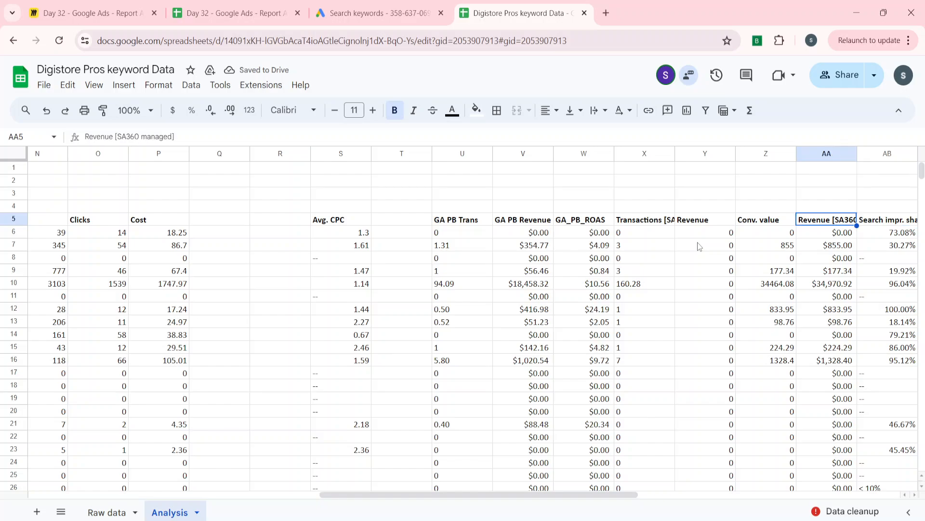
key(Right)
key(Right)
key(Right)
key(Right)
key(Right)
key(Right)
key(Right)
key(Right)
key(Right)
key(Right)
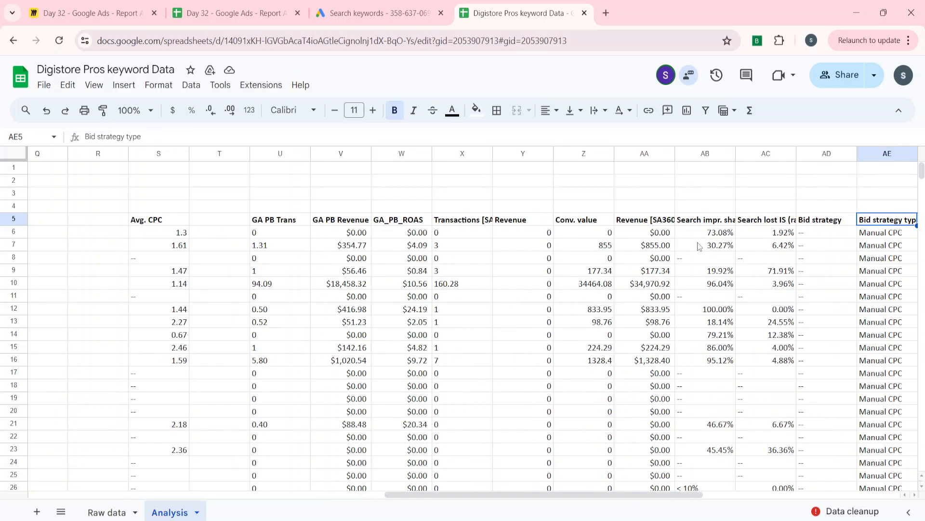
key(Left)
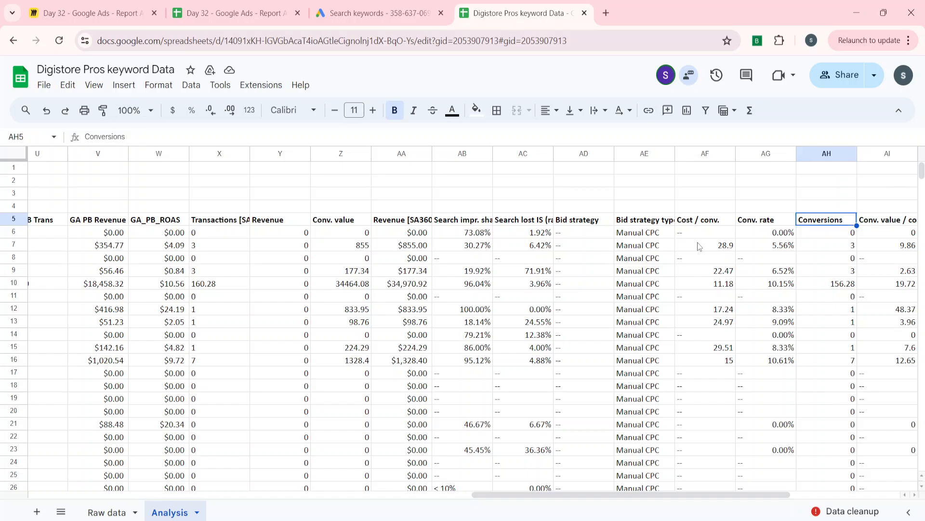
key(ctrl+shift+Down)
key(ctrl+c)
key(ctrl+Up)
key(ctrl+Left)
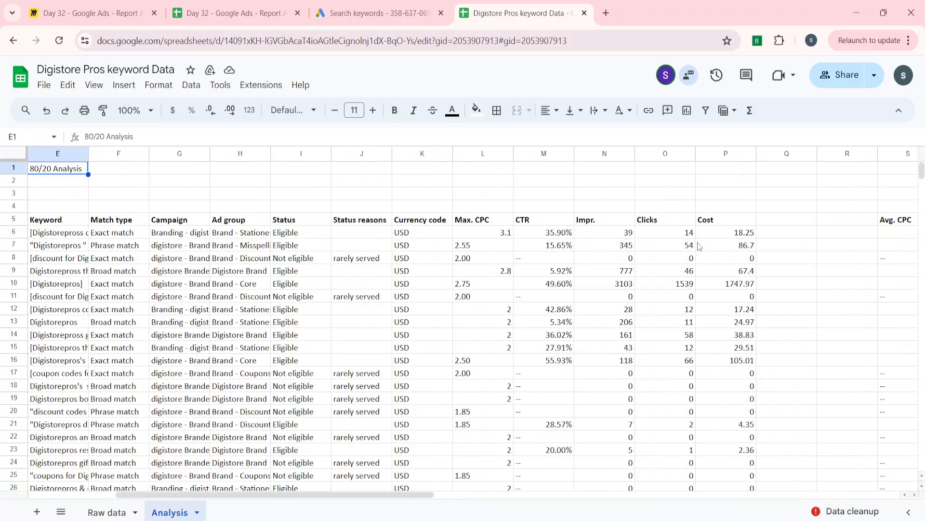
key(Down)
key(Down)
key(Down)
key(Down)
key(ctrl+Right)
key(Right)
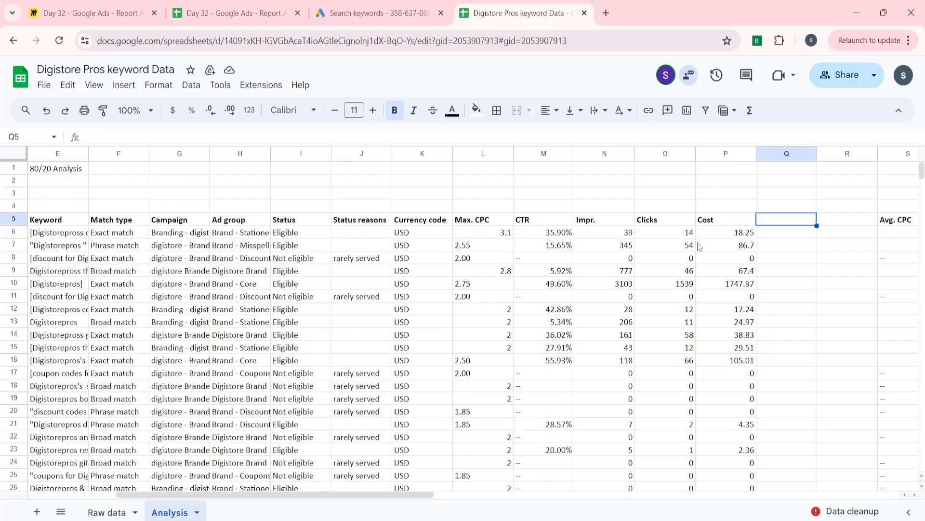
key(ctrl+v)
Move the Conv. value header and data from column Z into the blank column after Conversions, starting at R5
key(ctrl+Right)
key(ctrl+Right)
key(Right)
key(Right)
key(Right)
key(Right)
key(Right)
key(Right)
key(Right)
key(Right)
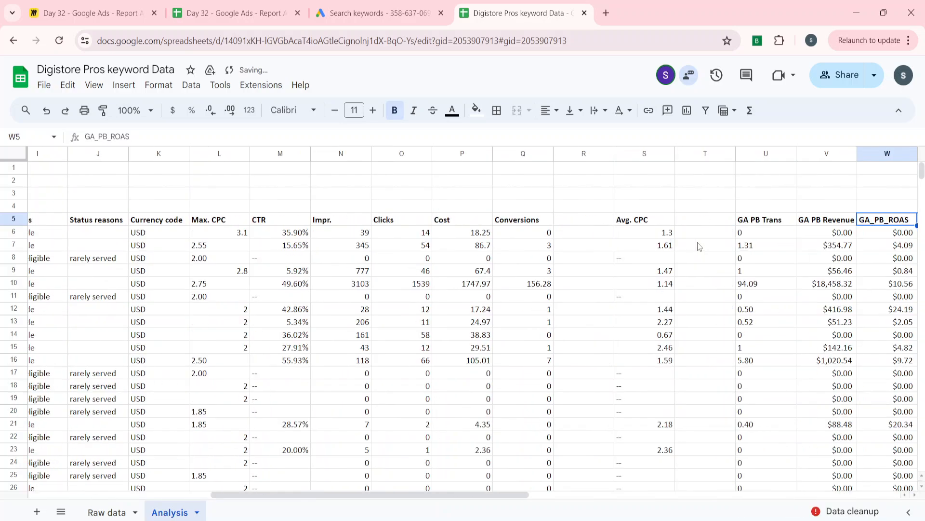
key(Left)
key(Left)
key(Left)
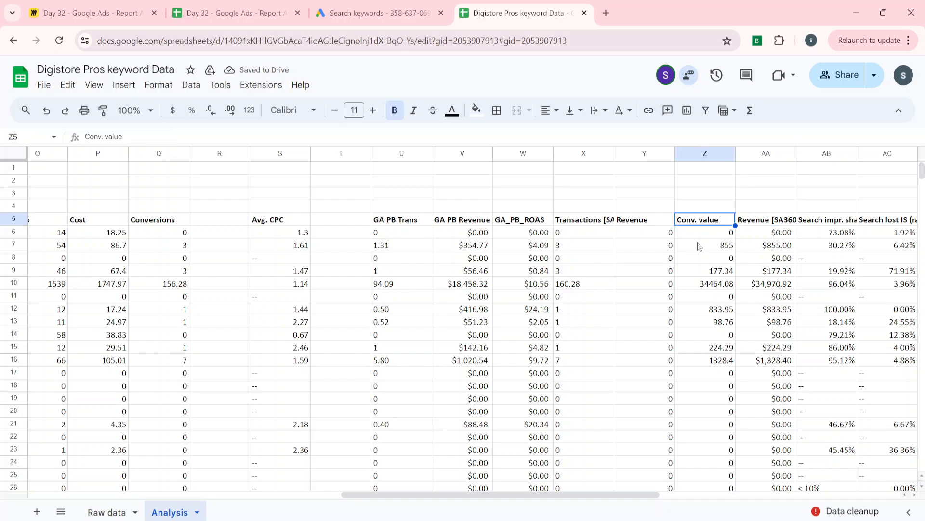
key(ctrl+shift+Down)
key(ctrl+c)
key(Left)
key(Up)
key(Left)
key(Left)
key(Left)
key(Left)
key(Left)
key(Left)
key(Left)
key(Left)
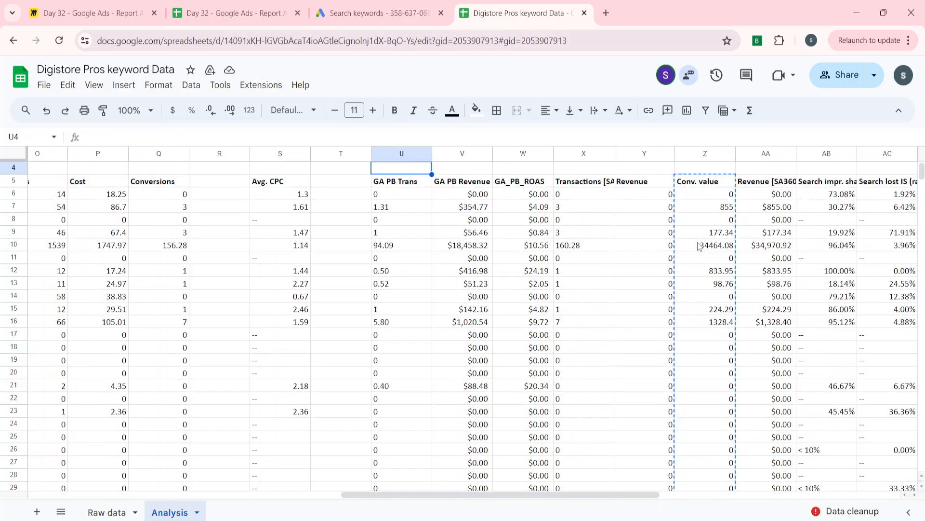
key(Down)
key(Right)
key(ctrl+v)
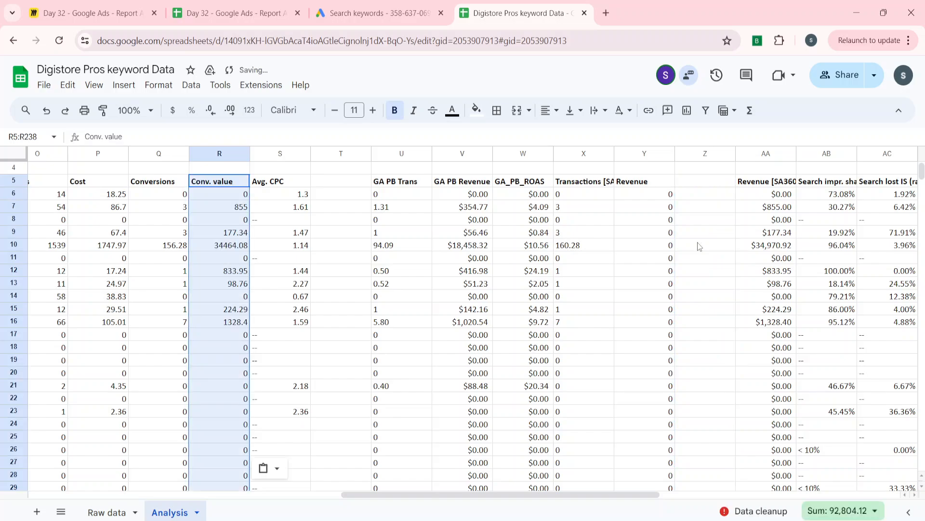
Delete the empty column before GA PB Trans and the empty column before Revenue [SA360 managed]
key(Right)
key(Right)
key(ctrl+space)
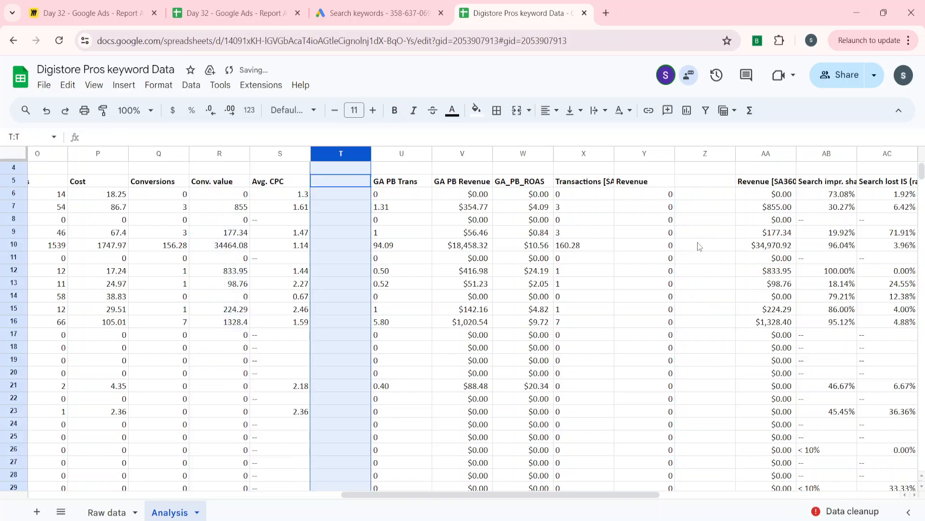
right_click(339, 153)
click(381, 255)
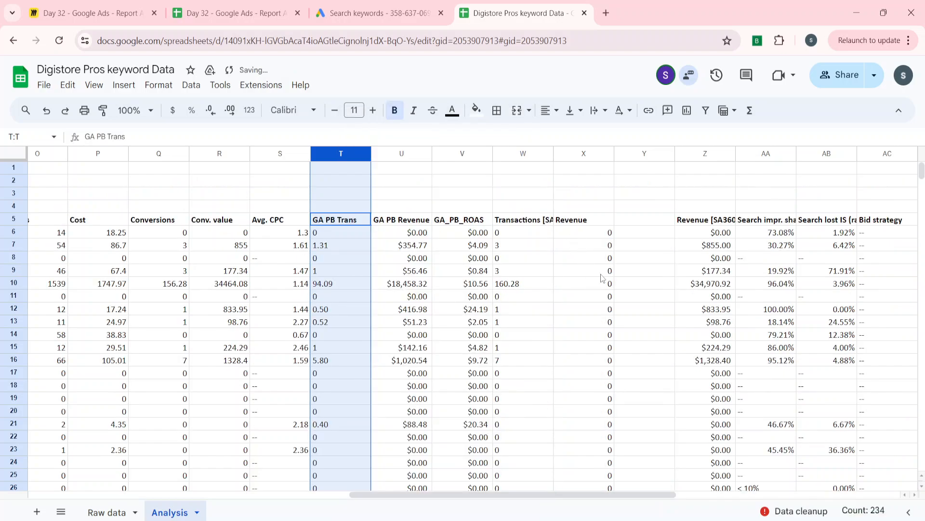
click(653, 250)
key(ctrl+space)
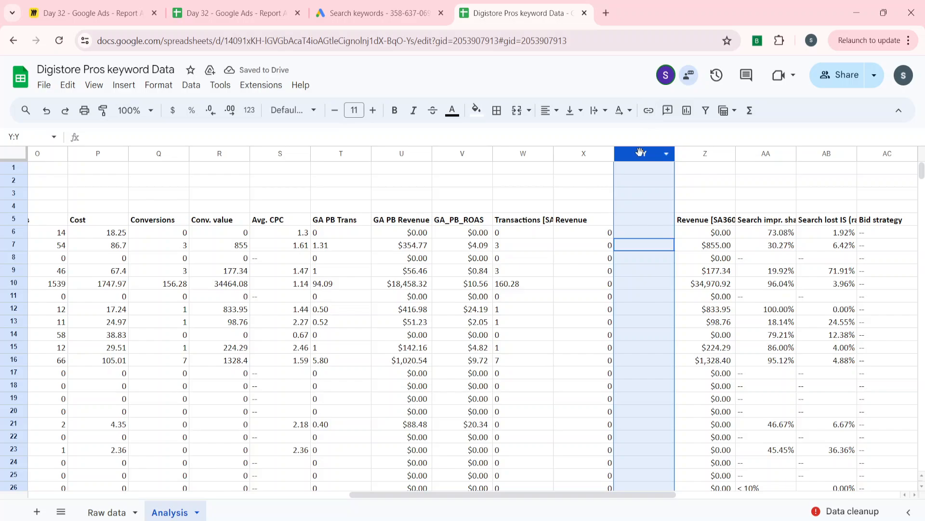
right_click(641, 152)
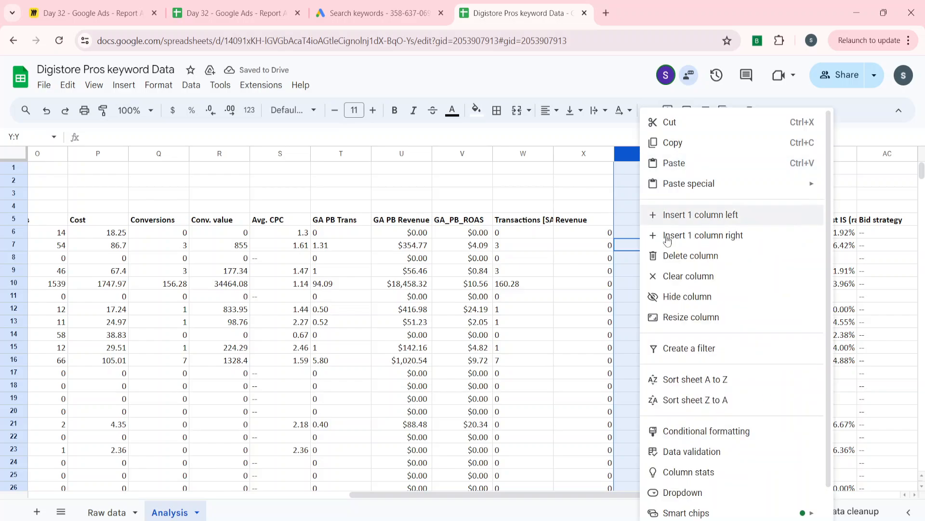
click(682, 265)
Look through the row 5 headers from GA_PB_ROAS to column AF, where Conversions was moved out
click(378, 260)
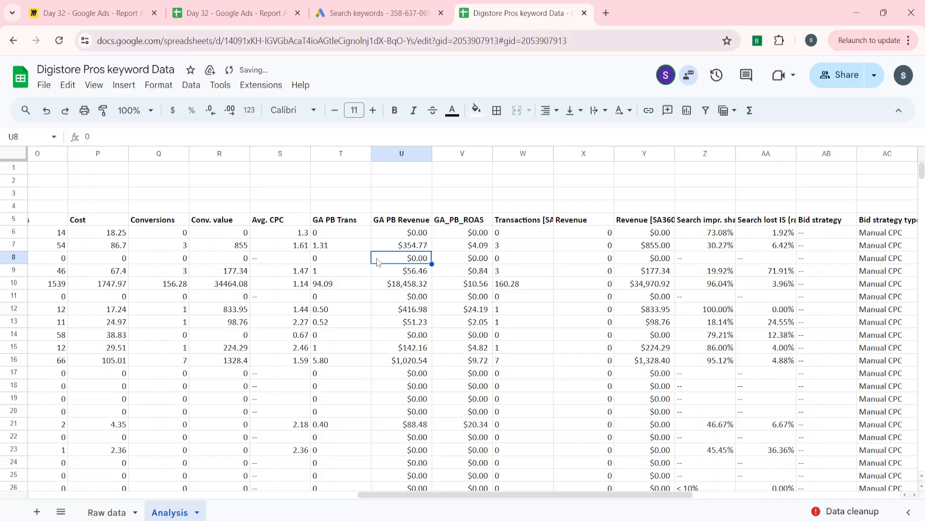
key(Left)
key(Up)
key(Up)
key(Right)
key(Up)
key(Right)
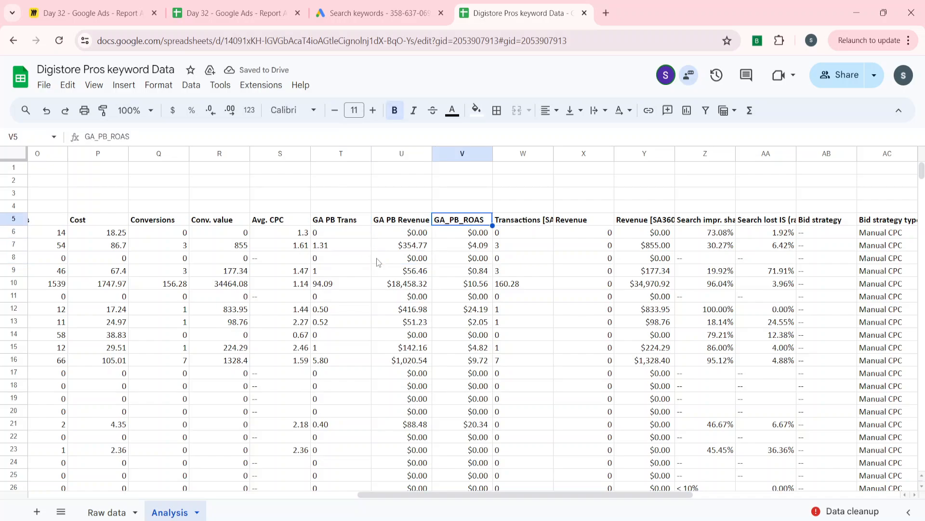
key(Right)
key(Right)
key(Right)
key(Right)
key(Right)
key(Right)
key(Right)
key(Right)
key(Right)
key(Right)
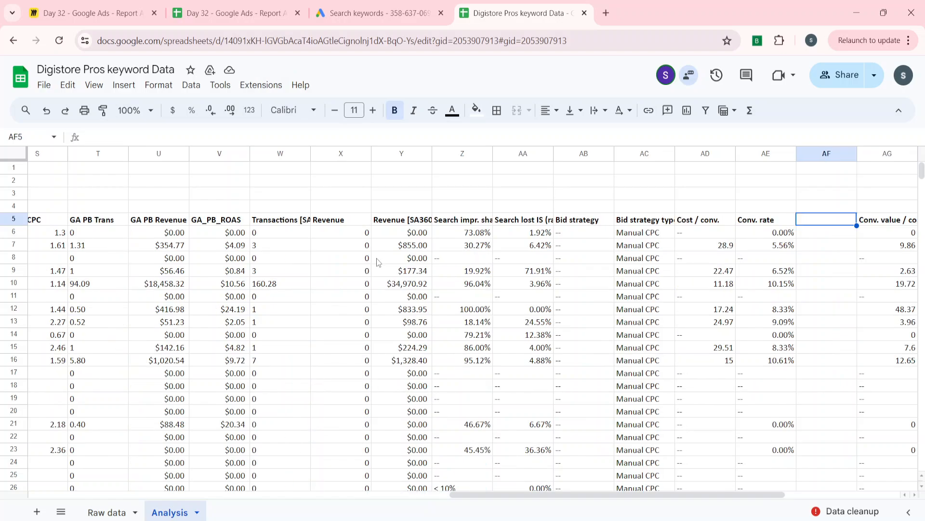
key(Left)
key(Left)
key(Left)
Check the column order in row 5 from Row Type through Transactions [SA360 managed]
key(ctrl+Left)
key(Right)
key(Right)
key(Right)
key(Right)
key(Right)
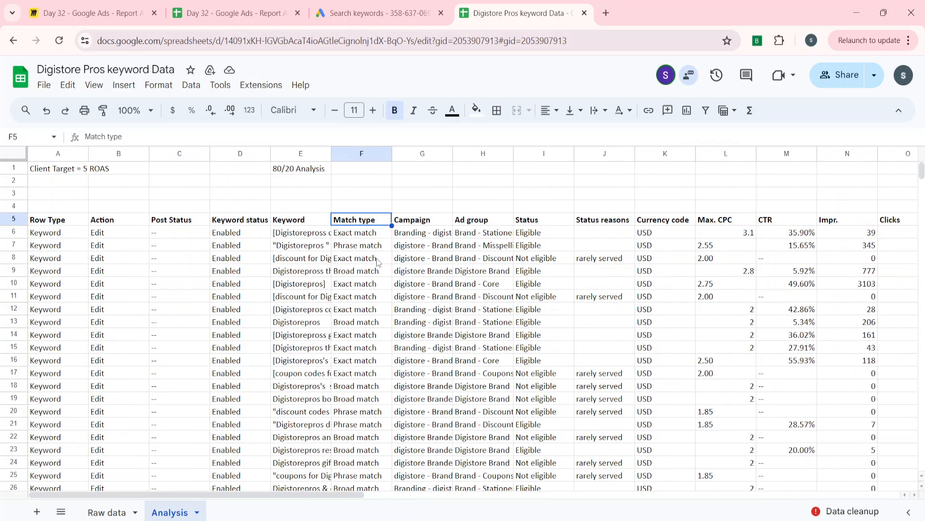
key(Right)
key(Right)
key(Right)
key(Right)
key(Right)
key(Right)
key(Right)
key(Right)
key(Right)
key(Right)
key(Right)
key(Right)
key(Right)
key(Right)
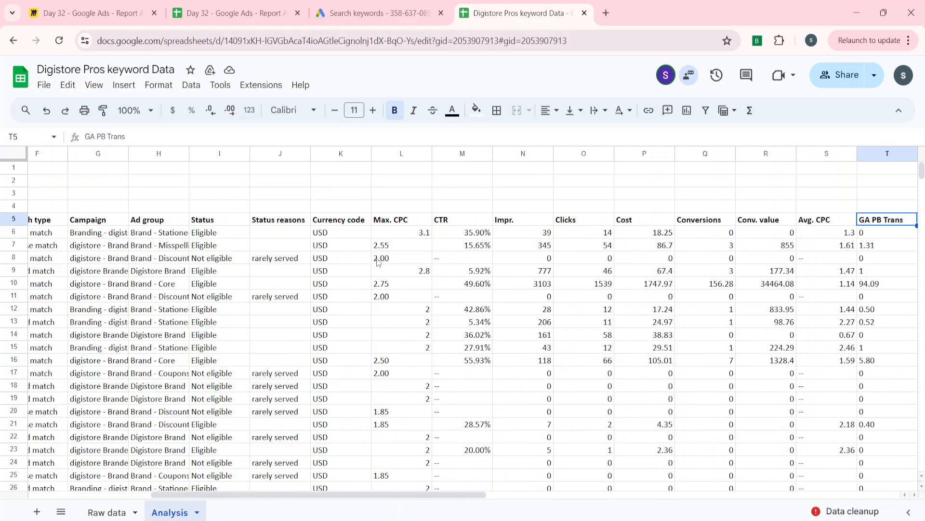
key(Left)
key(Left)
key(Left)
key(Left)
key(Right)
key(Right)
key(Right)
key(Right)
key(Right)
key(Left)
key(Left)
key(Right)
key(Right)
key(Right)
key(Right)
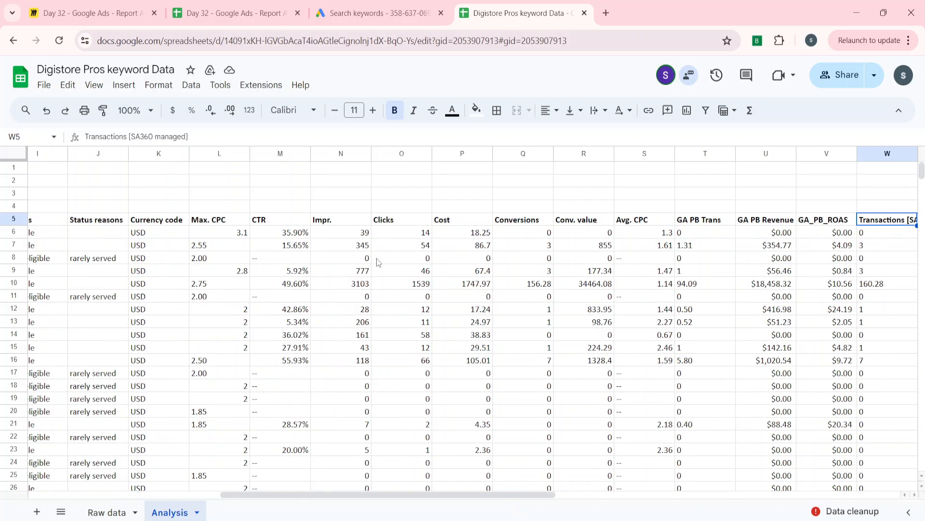
Insert a blank column between Conv. value and Avg. CPC
key(Left)
key(Left)
key(Left)
key(Left)
key(ctrl+shift+Down)
key(ctrl+space)
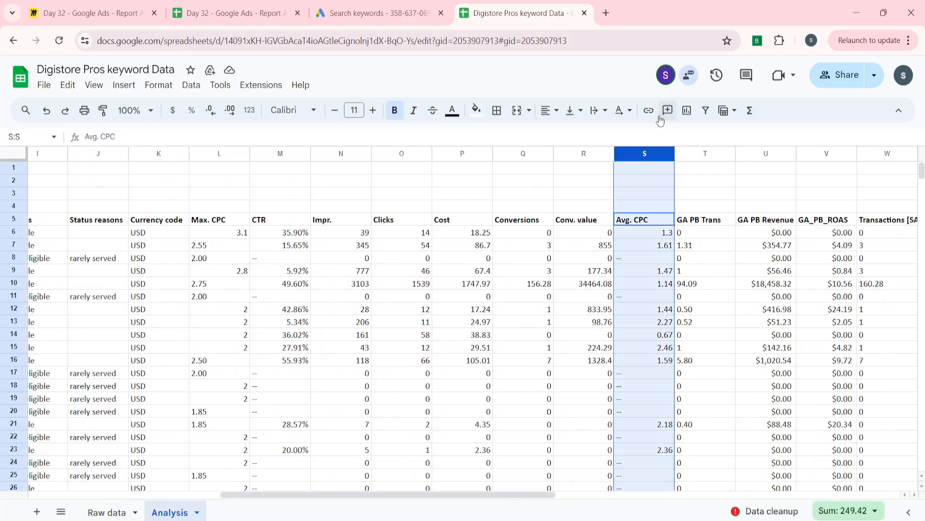
right_click(632, 162)
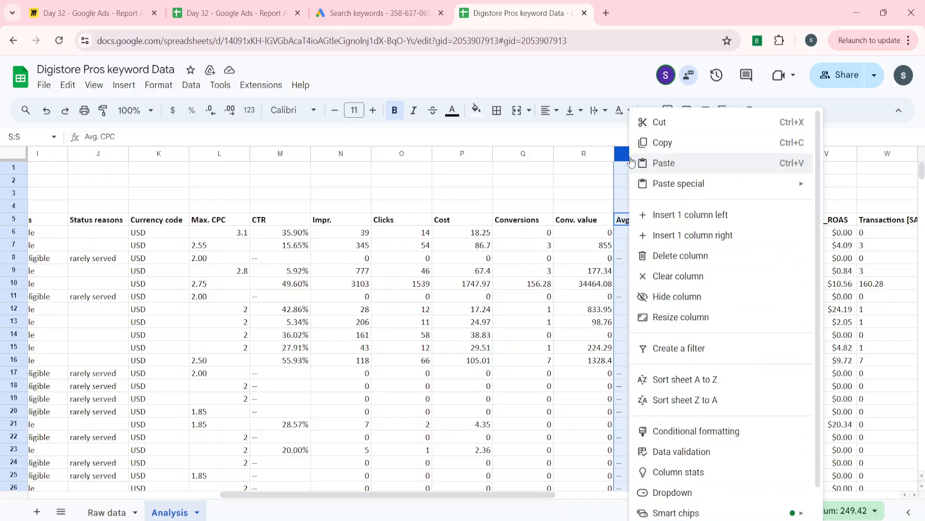
click(689, 215)
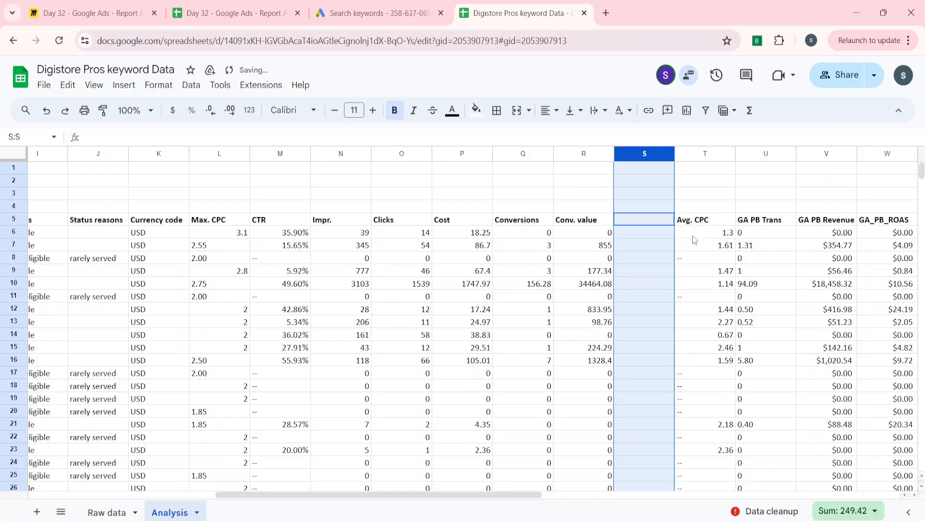
Enter the header ROAS in S5, in the blank column after Conv. value
click(626, 249)
key(Up)
key(Up)
key(Up)
key(Down)
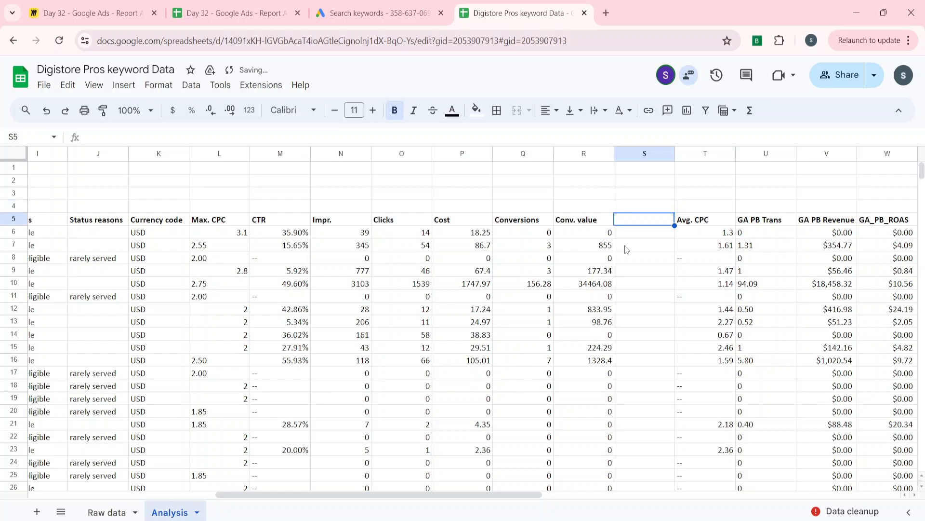
text(ROAS)
key(Return)
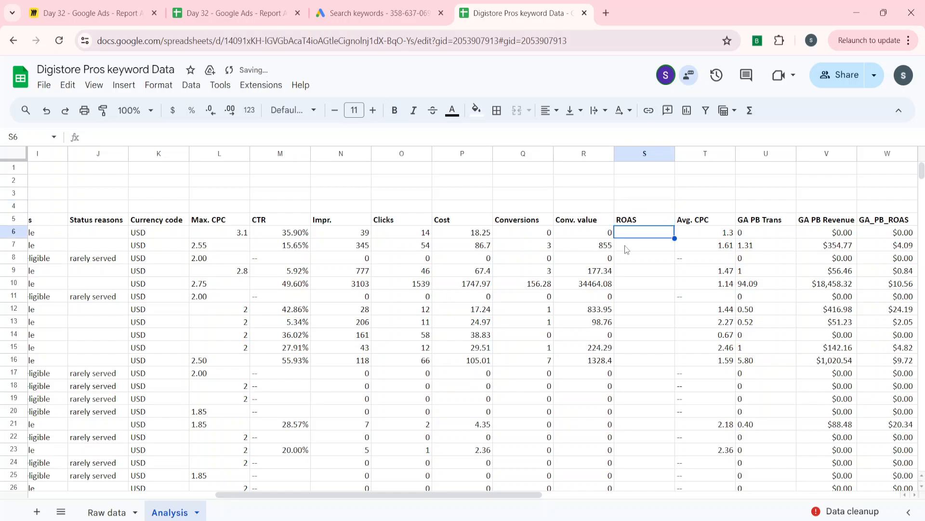
Examine the first few Conv. value entries below the header in column R
key(Left)
key(Down)
key(Down)
key(Down)
key(Down)
key(Up)
key(Up)
key(Up)
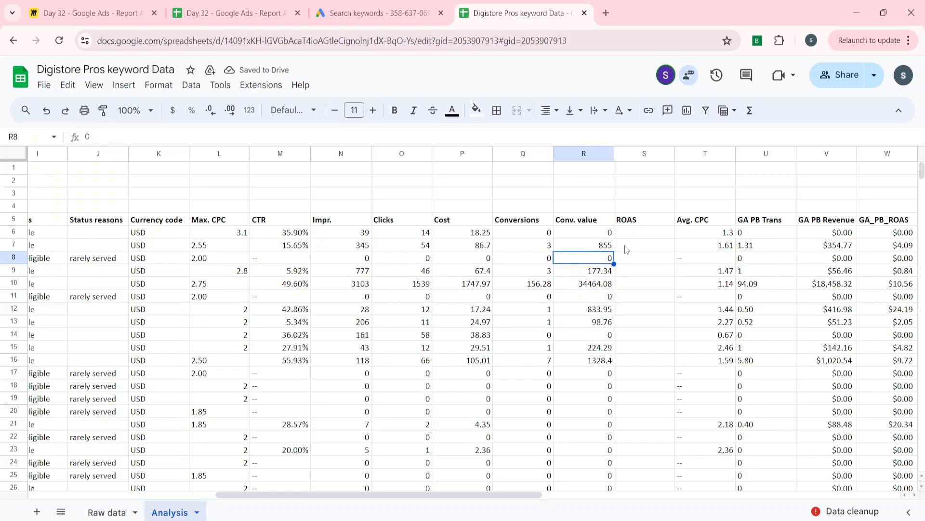
key(Up)
key(Up)
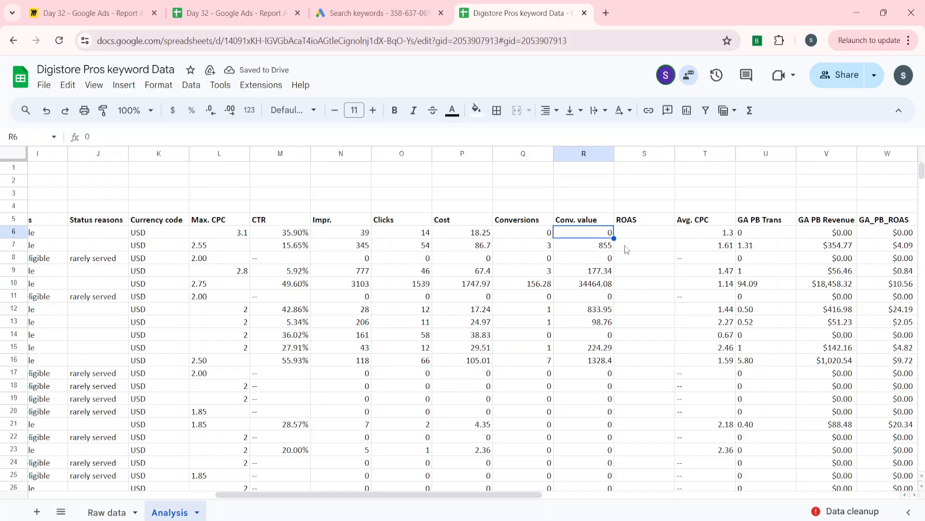
Calculate ROAS for the first keyword in S6 as Conv. value divided by Cost with =IFERROR(R6/P6,0)
key(Right)
key(Down)
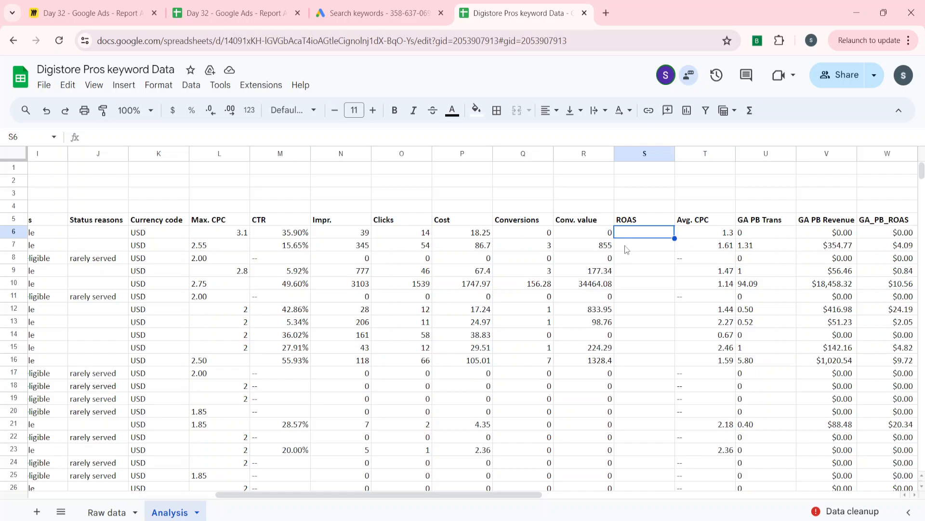
text(=f)
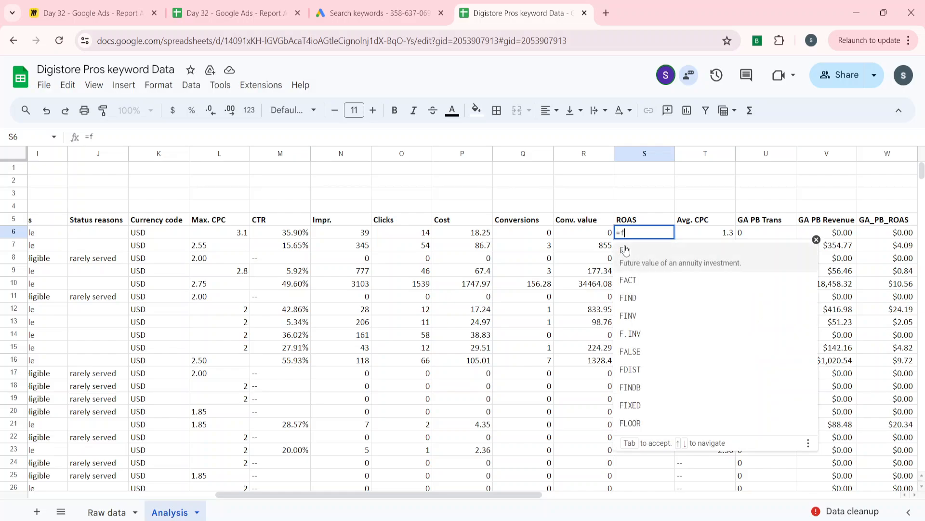
key(BackSpace)
text(if)
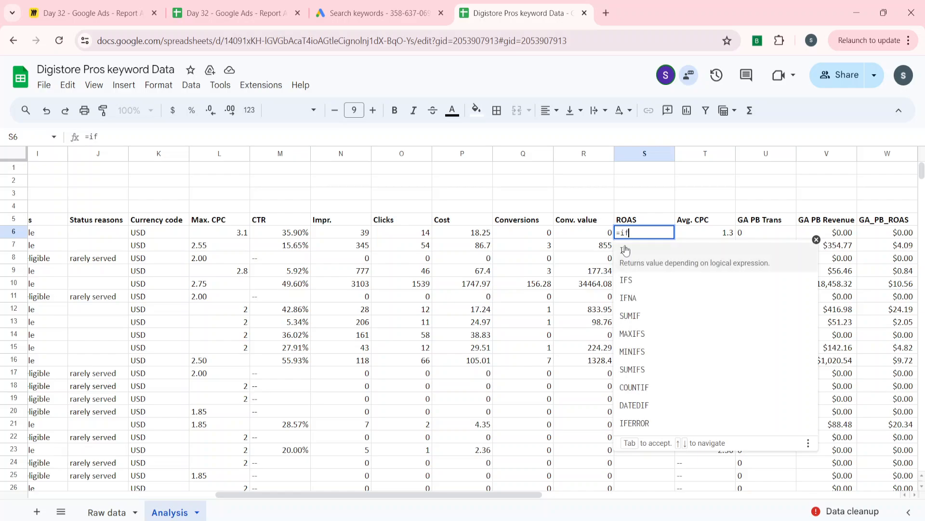
key(Down)
key(Down)
key(Down)
key(Down)
key(Down)
key(Down)
key(Down)
key(Down)
key(Down)
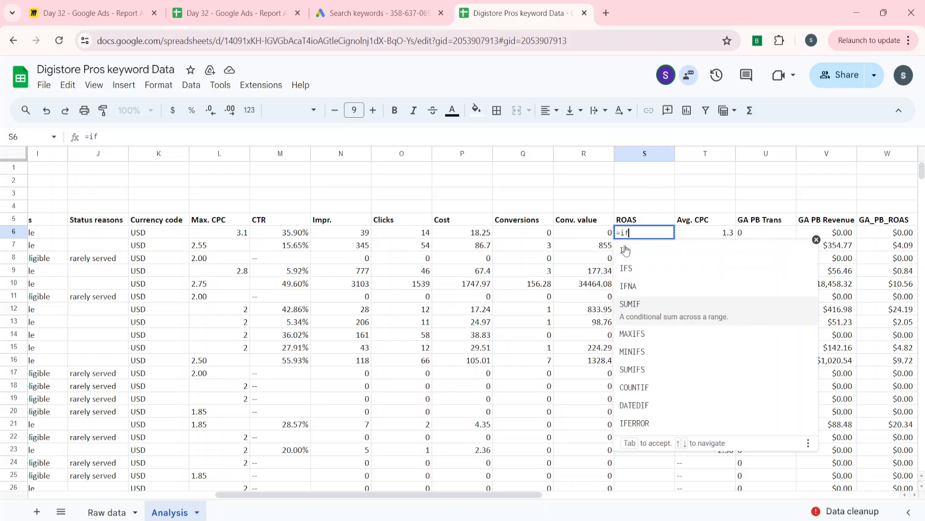
key(Tab)
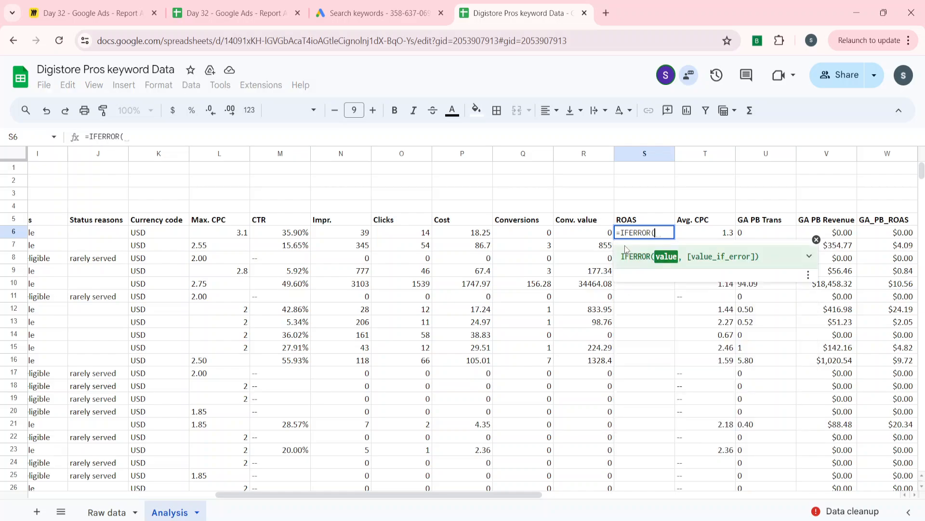
key(Left)
text(/)
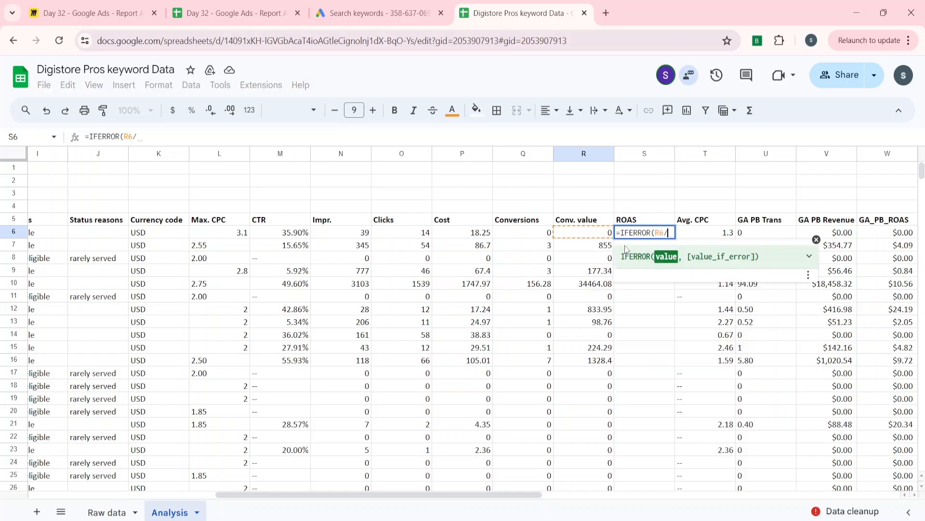
key(Left)
key(Left)
key(Left)
text(,)
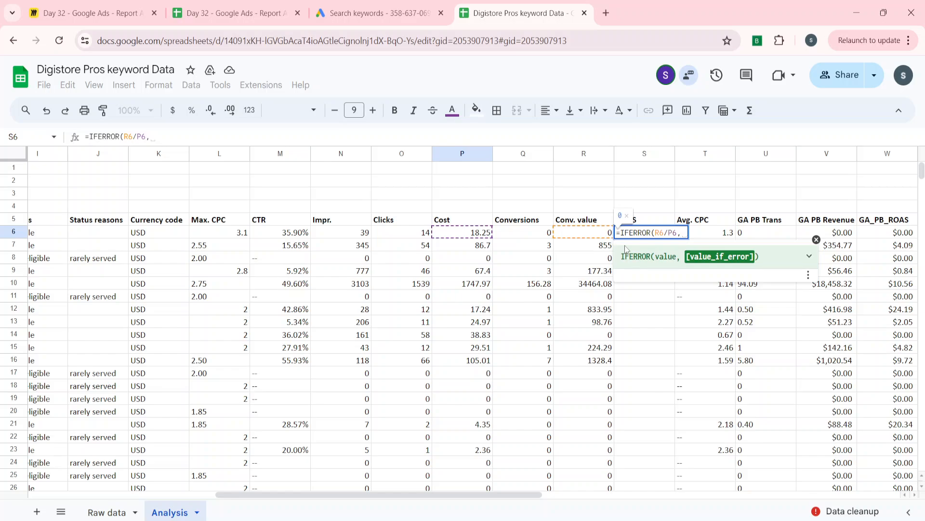
text(0)
key(Return)
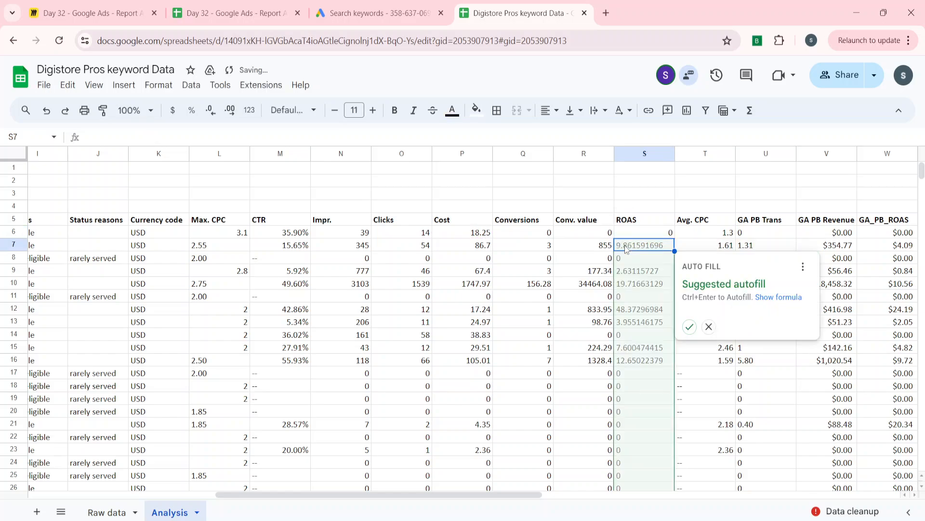
Dismiss the suggested autofill and fill the S6 ROAS formula down the column through S238
double_click(625, 246)
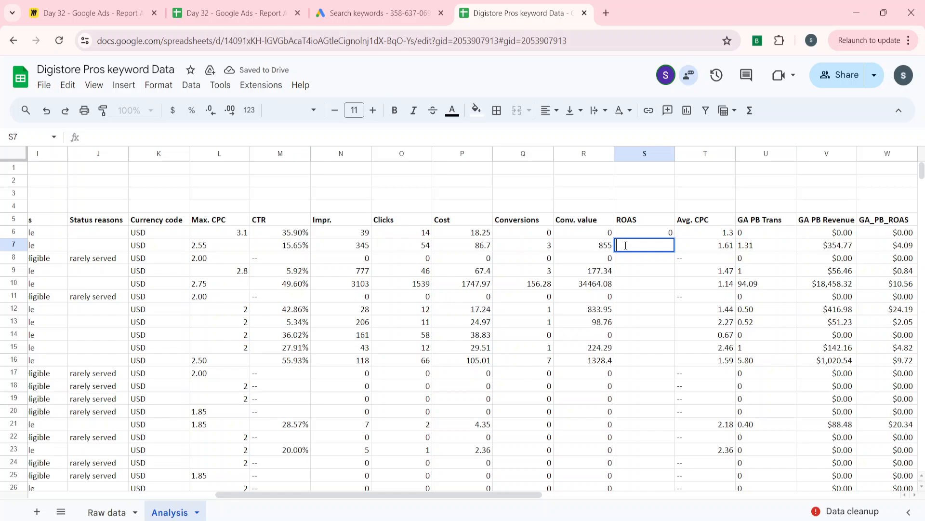
key(Return)
key(Up)
key(Up)
key(Left)
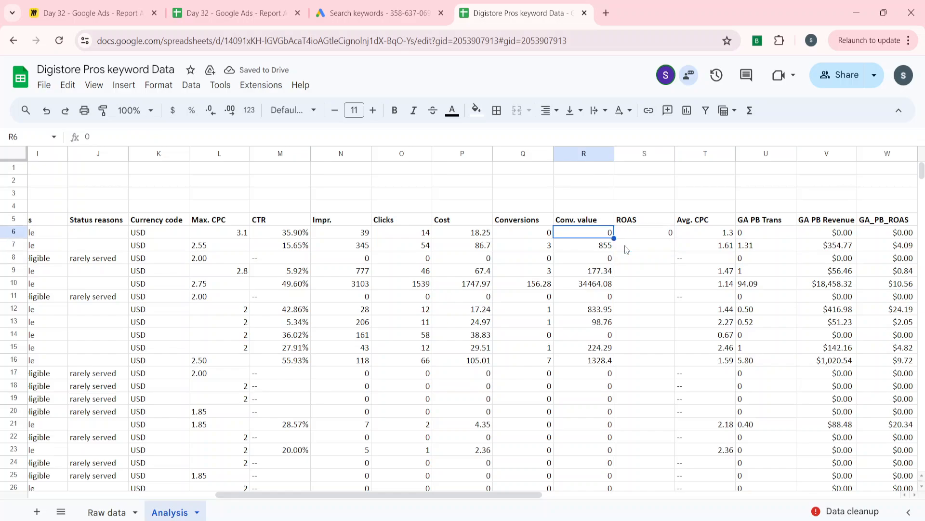
key(ctrl+Down)
key(Right)
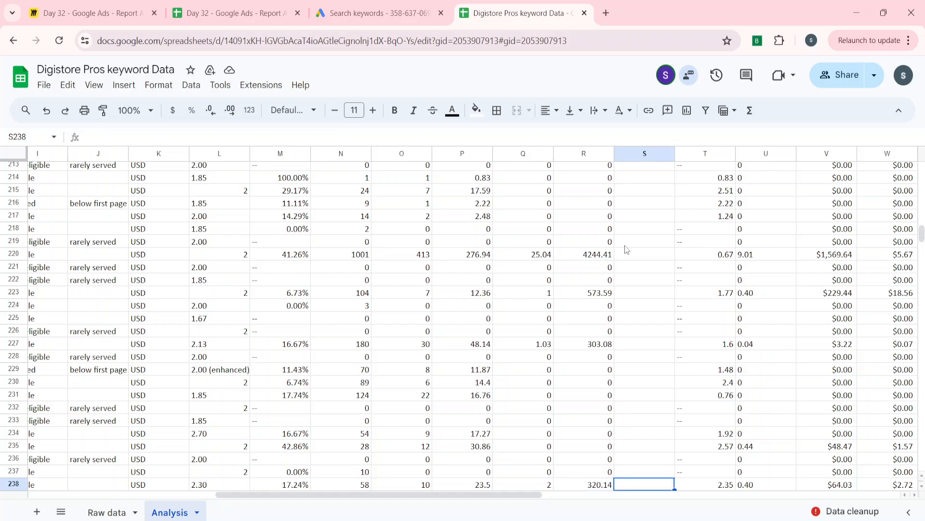
key(ctrl+shift+Up)
key(ctrl+d)
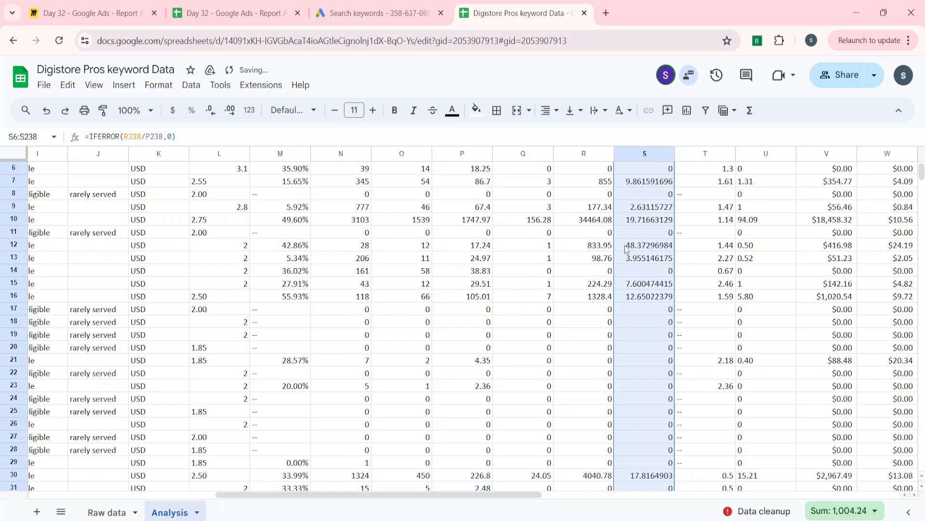
Examine the calculated ROAS values in the first data rows of column S
key(ctrl+Up)
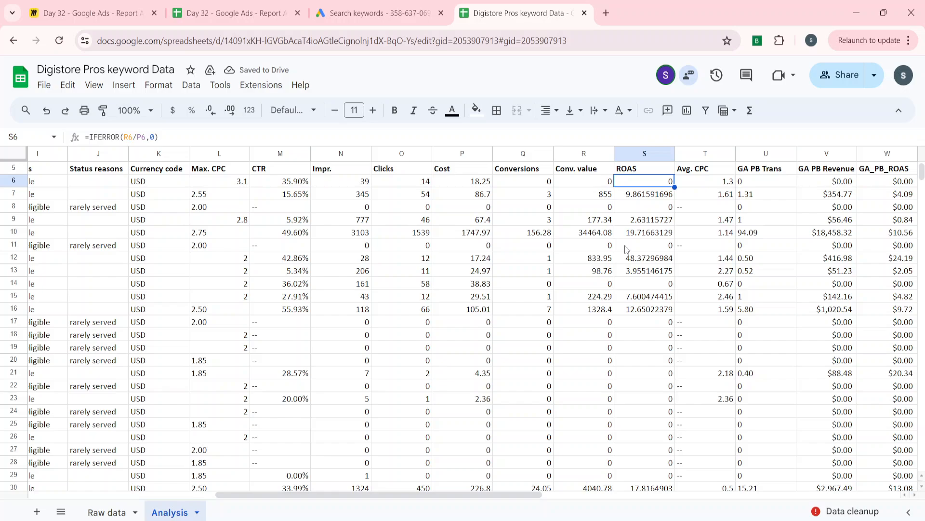
key(ctrl+Up)
key(Down)
key(ctrl+Up)
key(ctrl+Up)
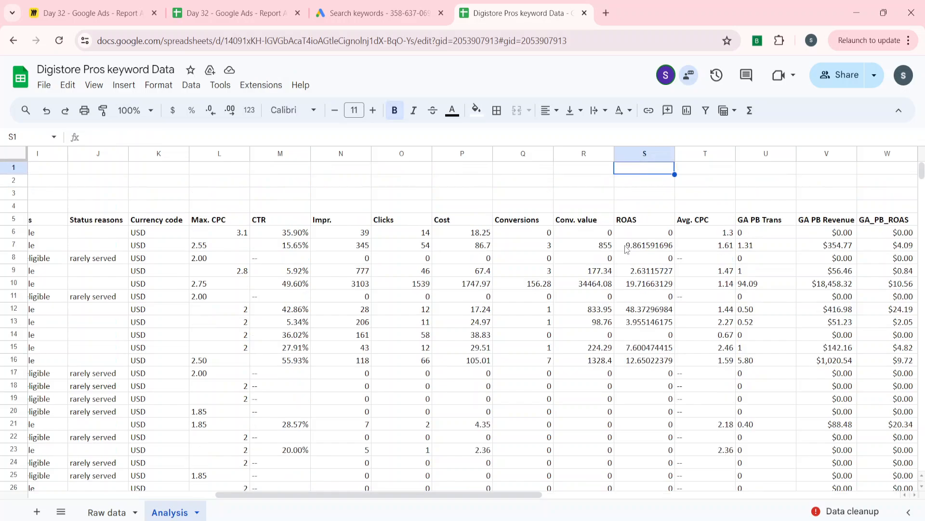
key(Down)
key(Down)
key(Down)
key(Down)
key(Down)
key(Down)
key(Down)
key(Down)
key(Down)
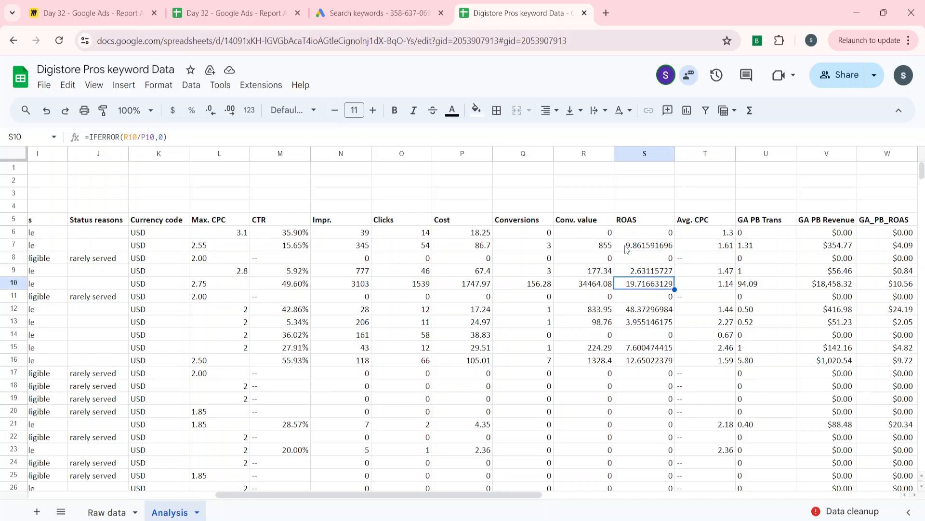
Format the ROAS values in S6:S238 to two decimal places
key(Up)
key(Up)
key(Up)
key(Up)
key(ctrl+shift+Down)
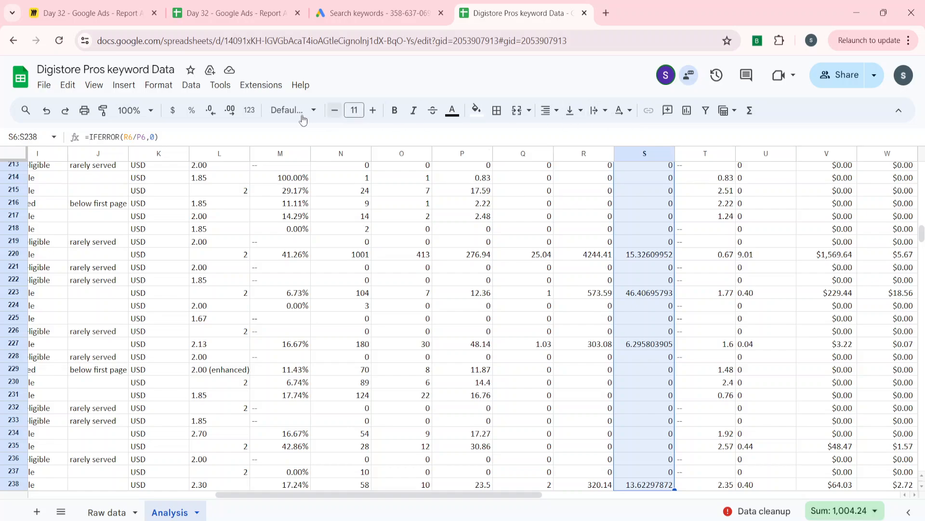
click(214, 113)
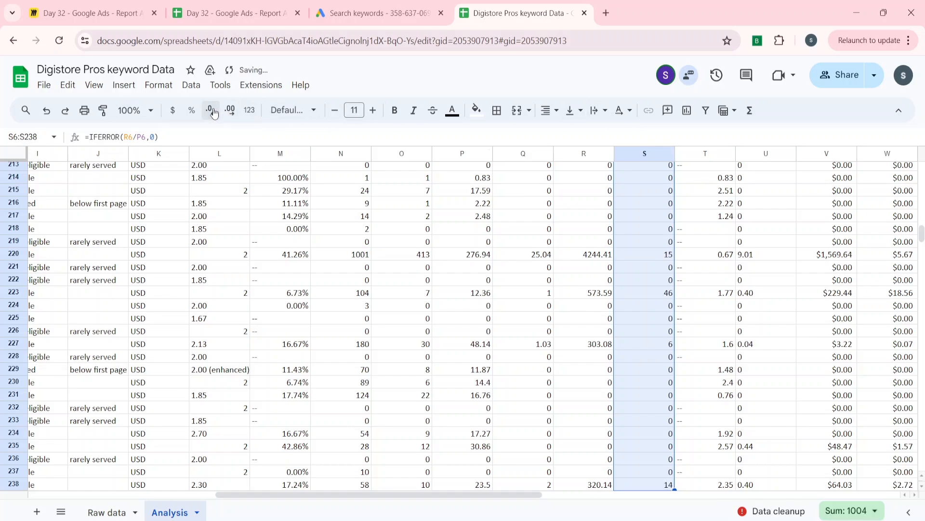
click(226, 112)
click(226, 112)
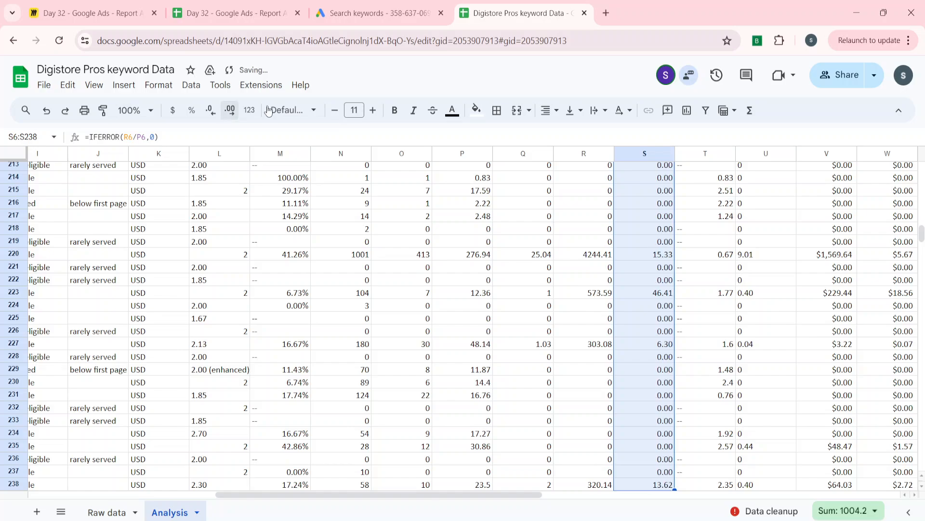
Check the formatted ROAS values under the header at the start of column S
click(444, 243)
key(ctrl+Up)
key(Right)
key(Right)
key(Right)
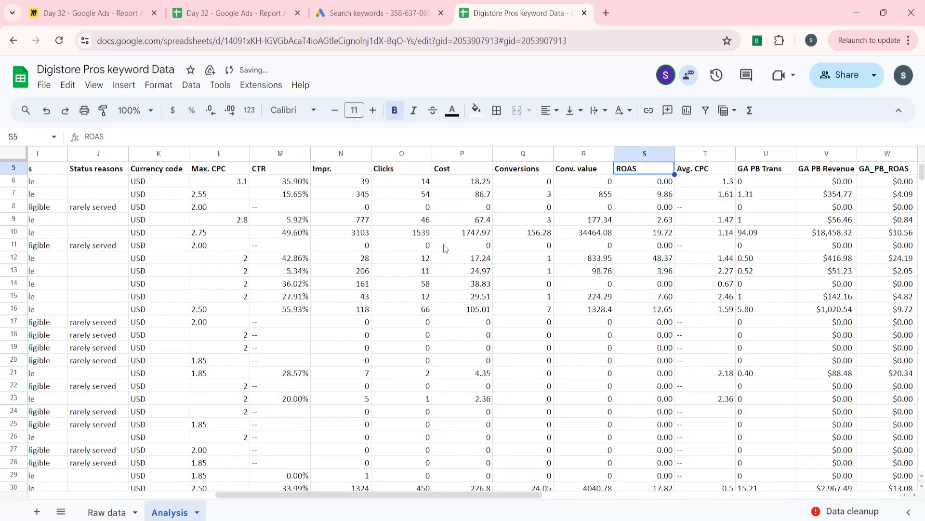
key(ctrl+Up)
key(ctrl+Down)
key(Down)
key(Down)
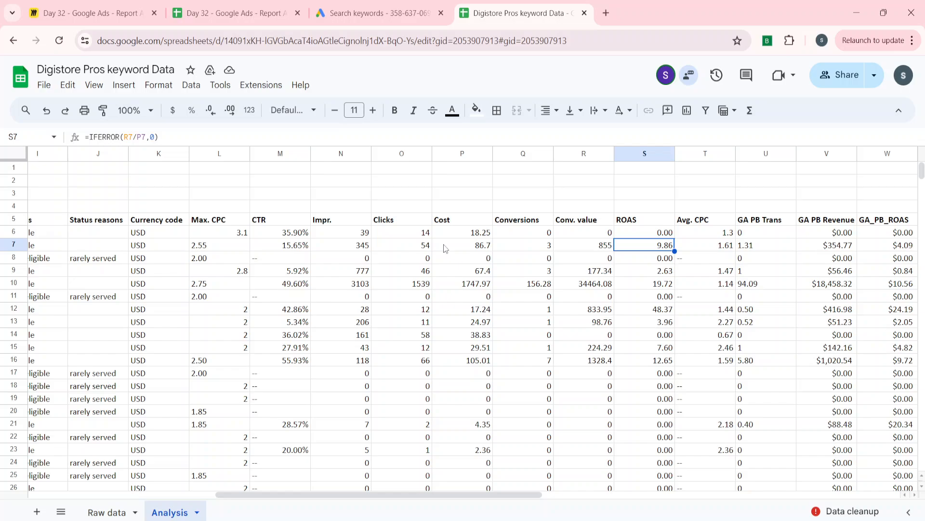
Insert a blank column between Cost and Conversions
key(Left)
key(Left)
key(Up)
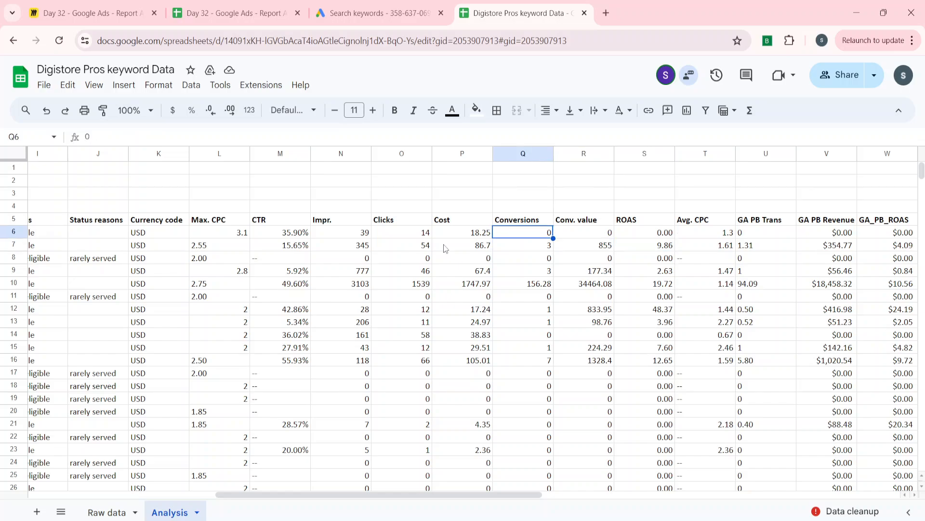
key(Left)
key(Up)
key(Right)
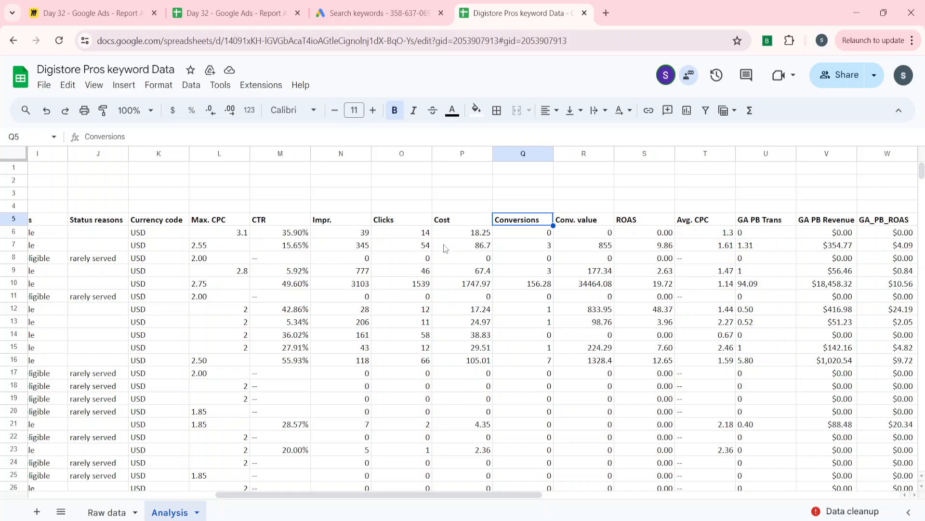
key(ctrl+space)
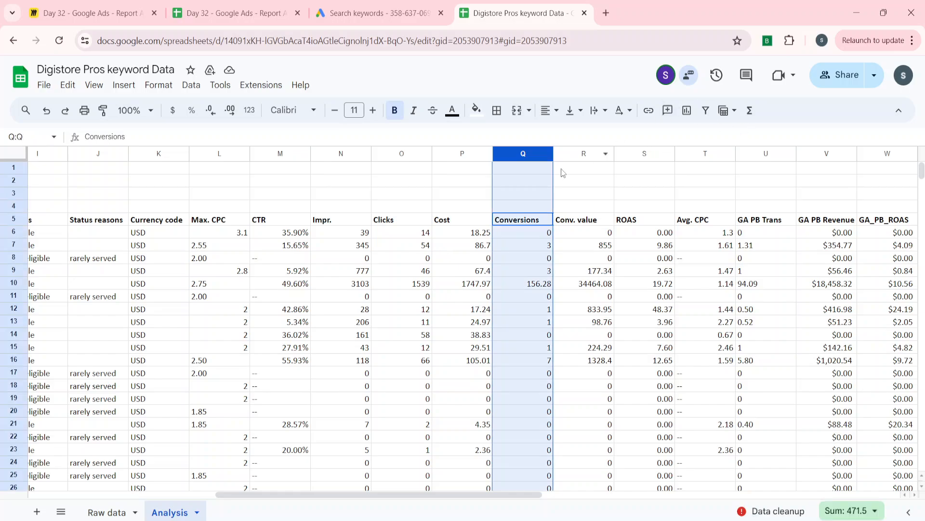
right_click(522, 153)
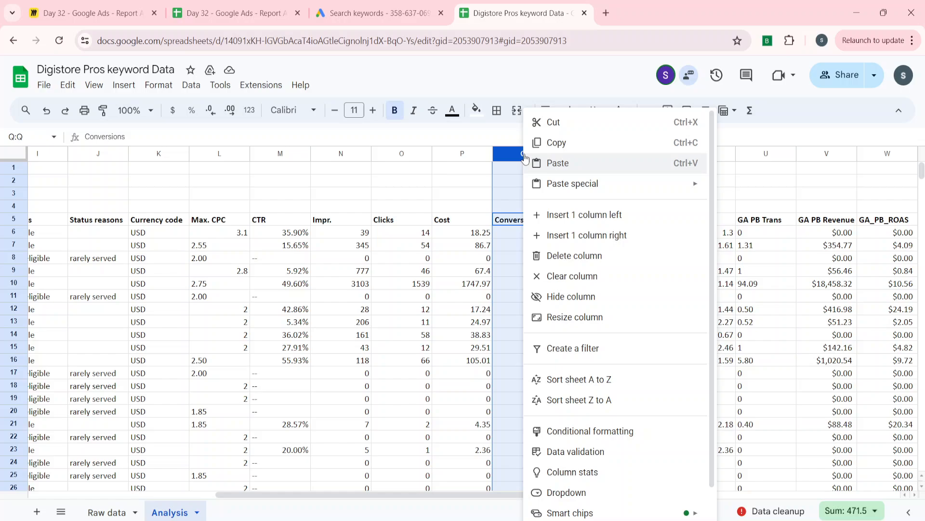
click(566, 215)
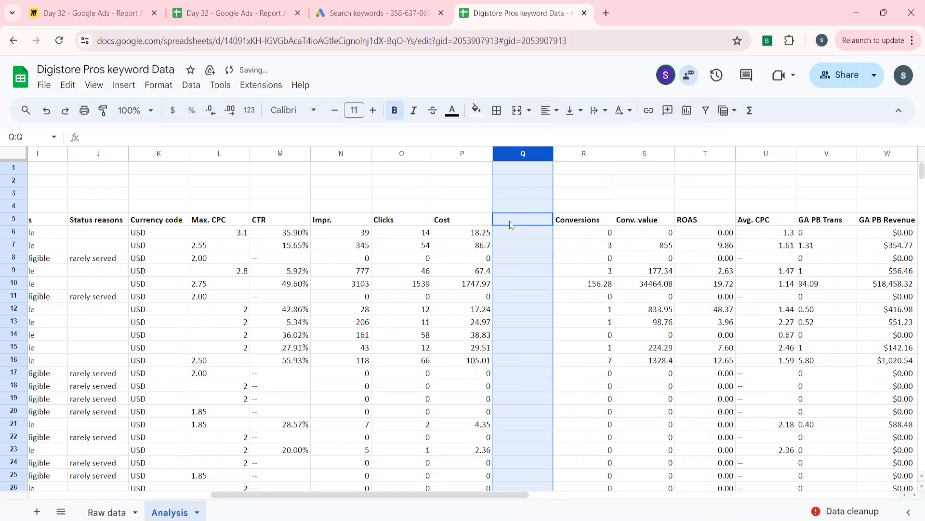
Enter the header "80% of the cost" in Q5, in the blank column after Cost
click(510, 222)
text(202)
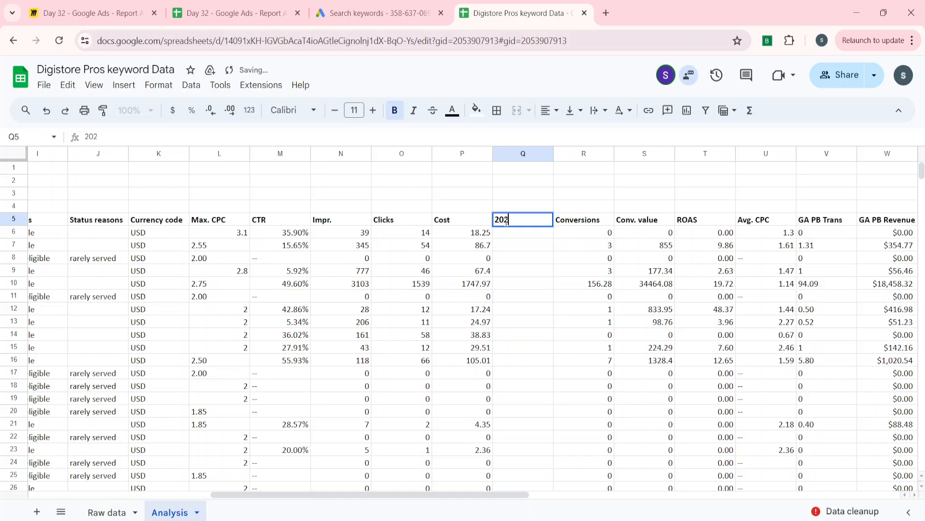
key(BackSpace)
key(BackSpace)
key(BackSpace)
text(8)
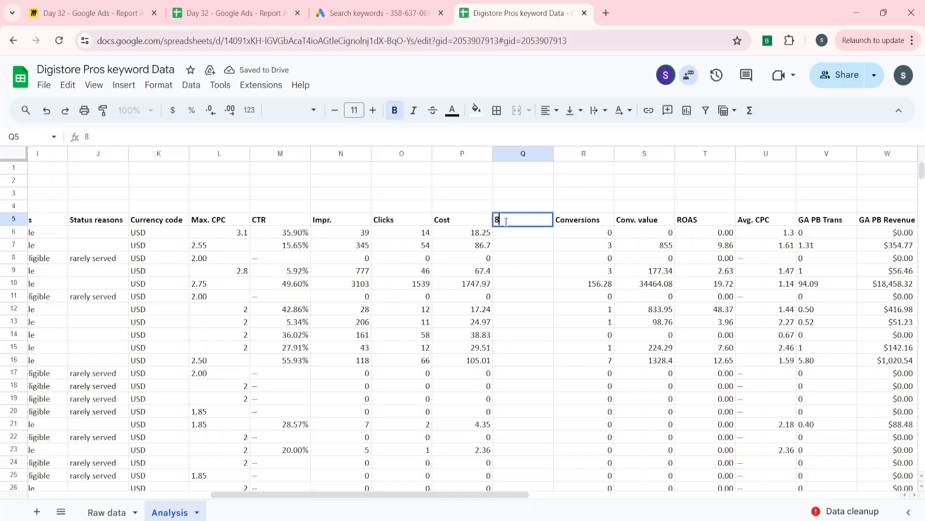
text(0% og)
key(BackSpace)
text(f )
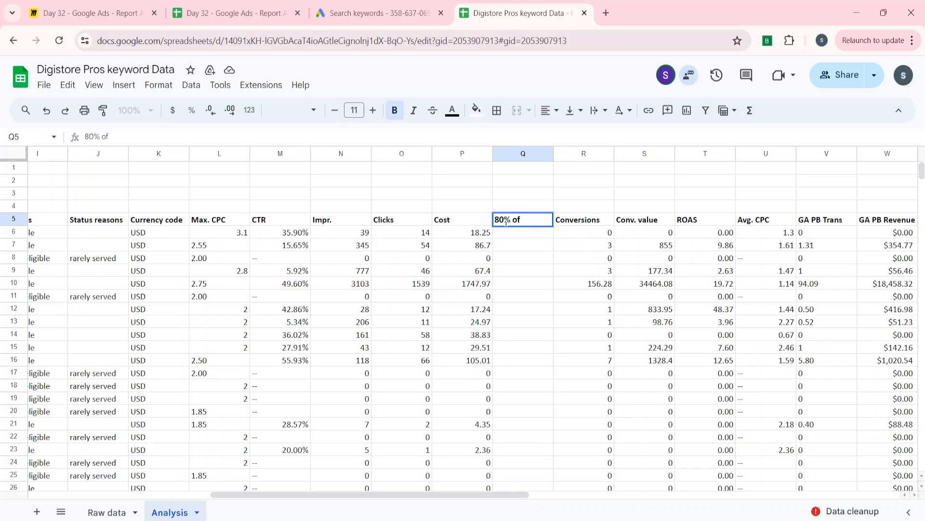
text(tjehe cpa)
key(BackSpace)
key(BackSpace)
text(ost)
key(Return)
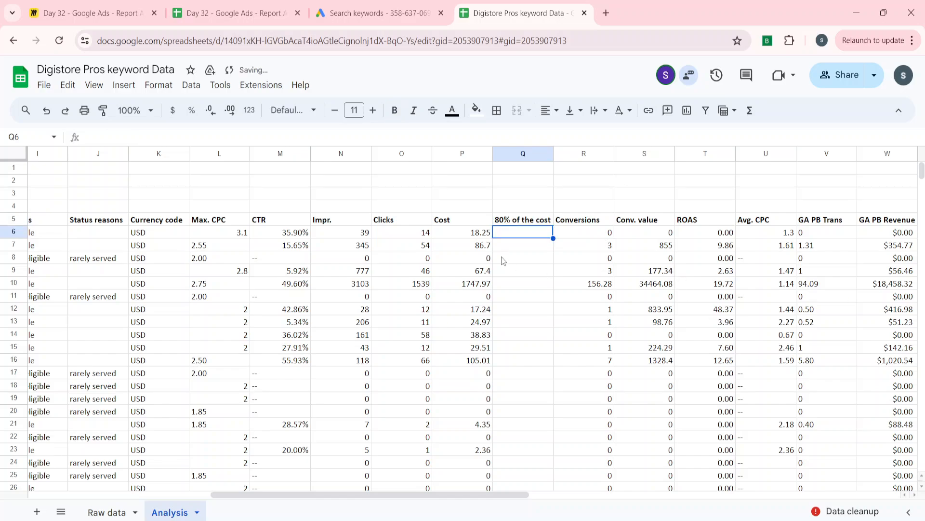
Create a filter on the header row 5 of the keyword table
key(Left)
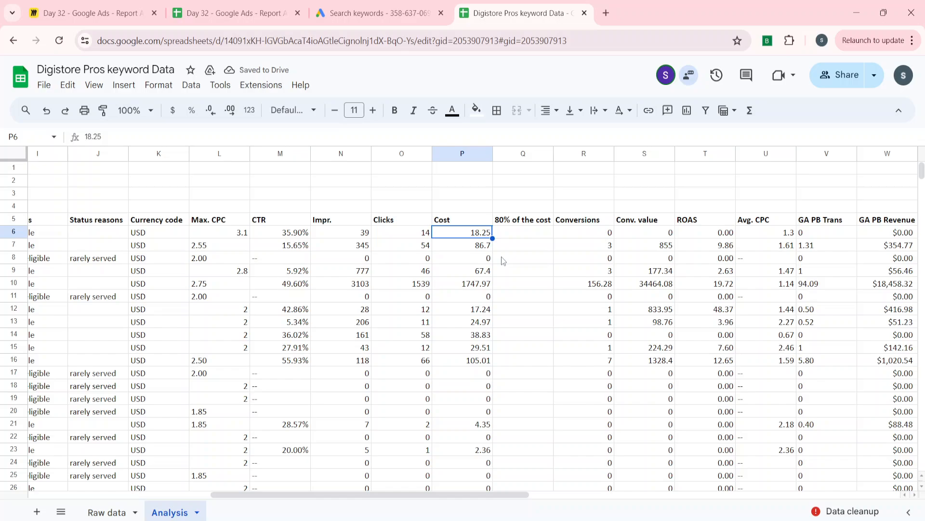
key(Up)
key(shift+space)
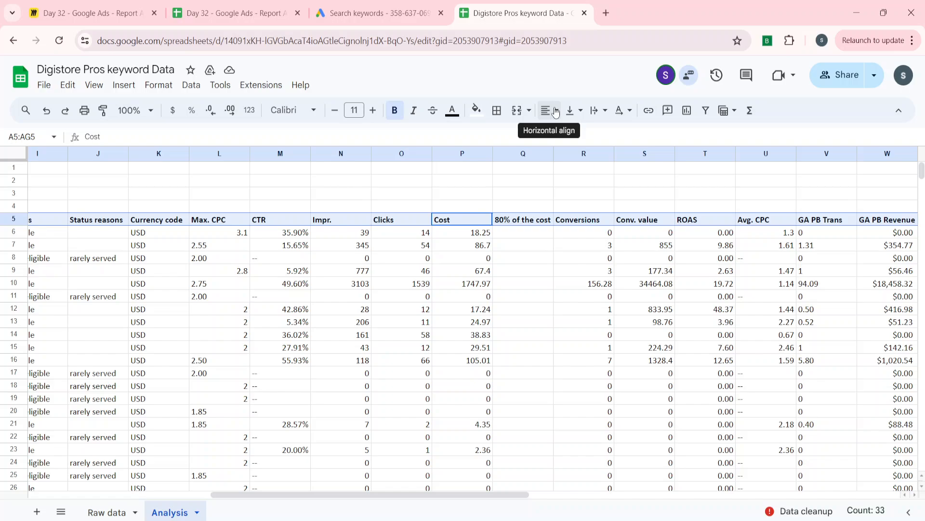
click(708, 116)
click(460, 259)
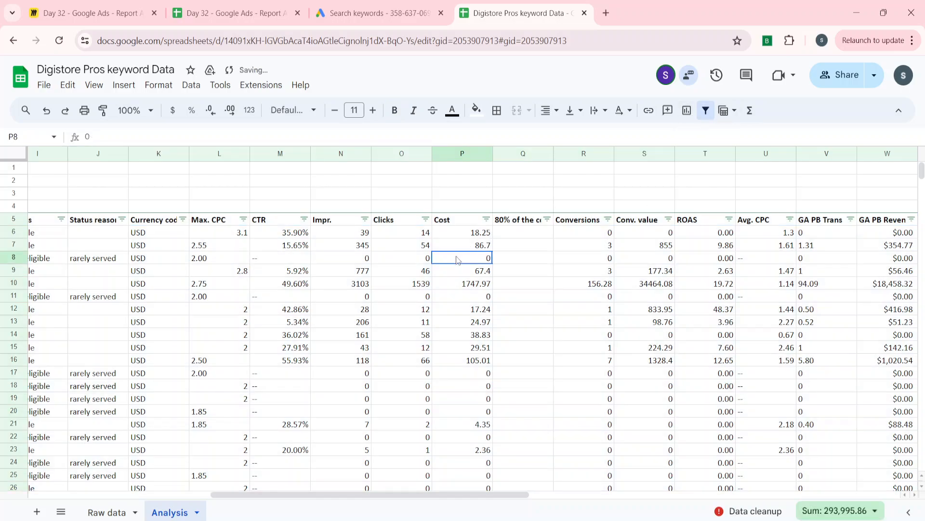
Sort the keyword rows by Cost in descending order (Z to A)
click(486, 219)
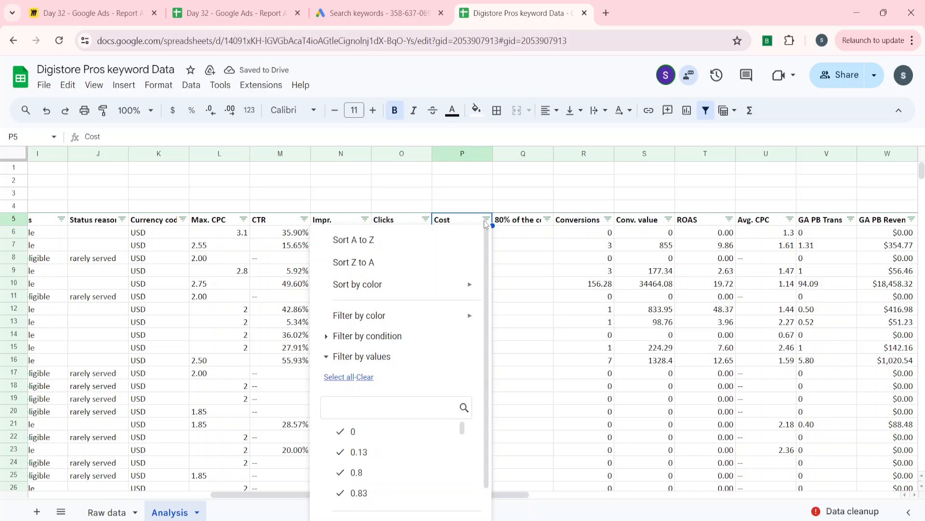
click(379, 250)
click(486, 220)
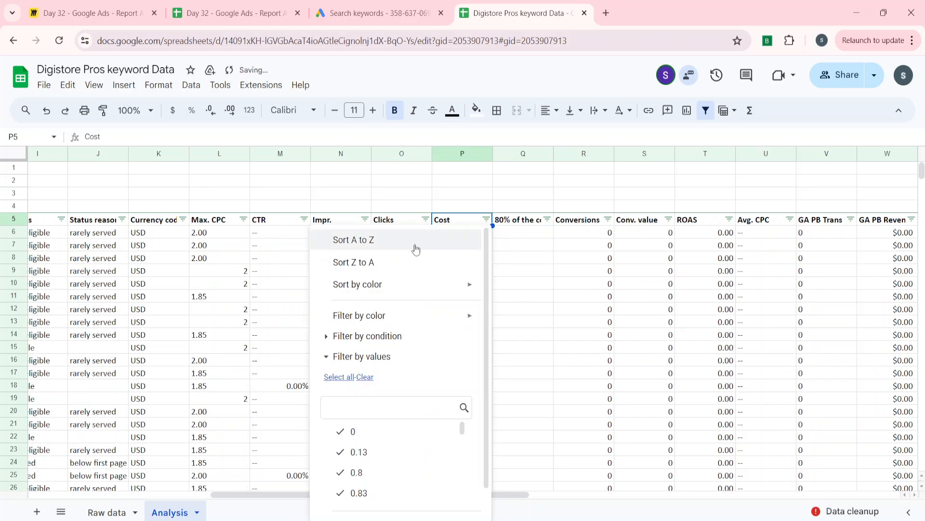
click(444, 263)
click(459, 260)
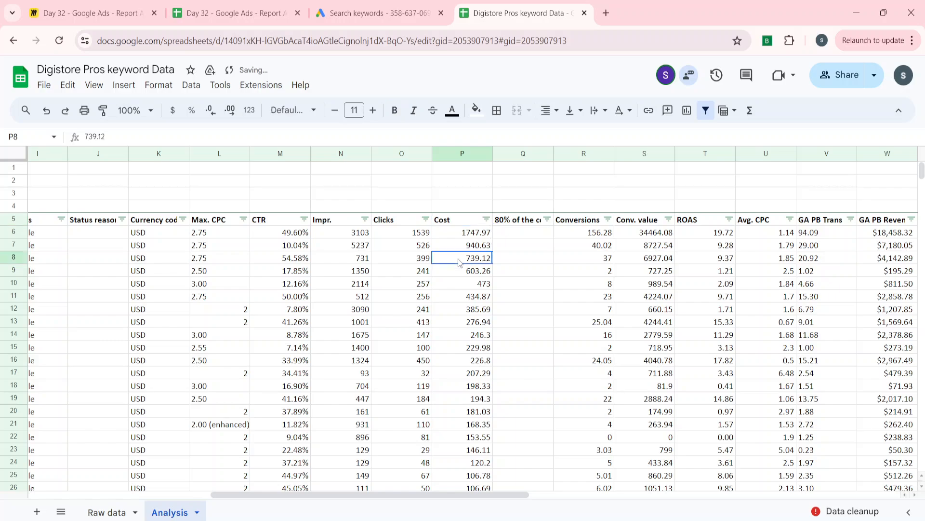
Remove the filter from the keyword table's header row
key(Up)
key(Up)
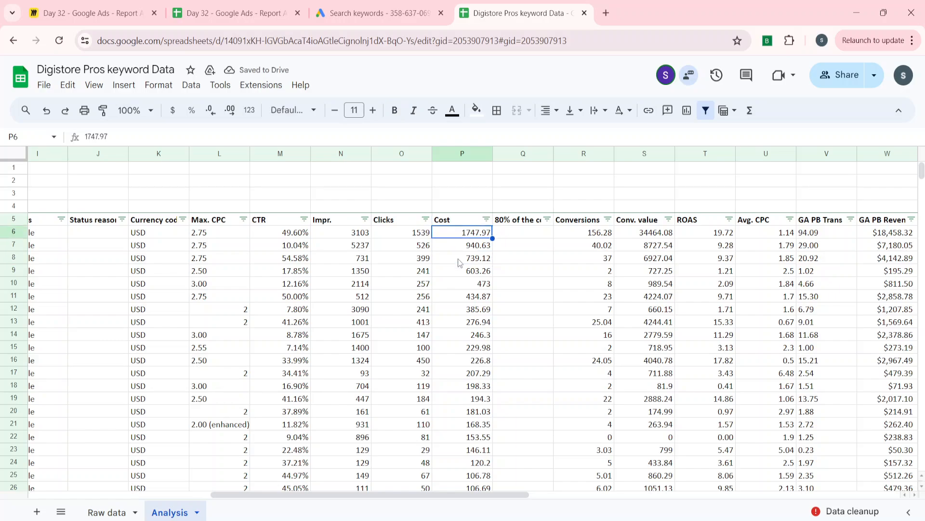
key(ctrl+Down)
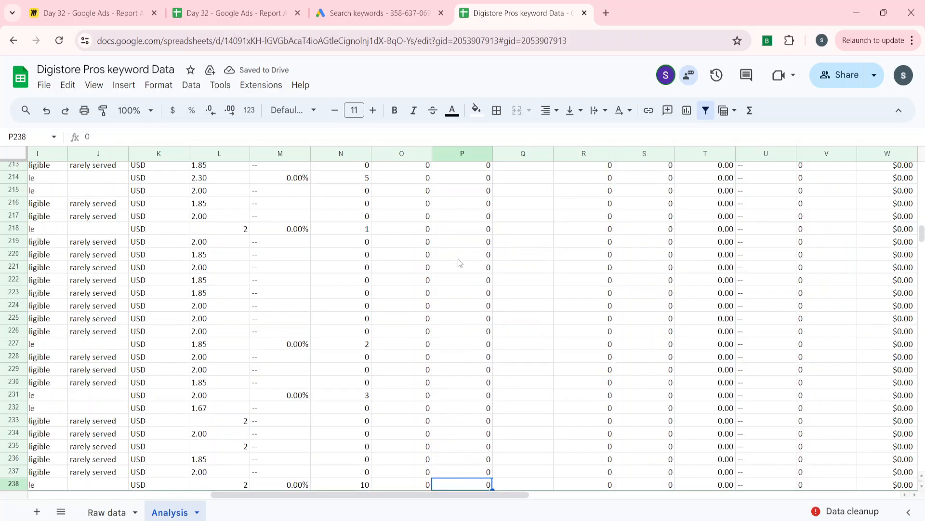
key(Up)
key(ctrl+Up)
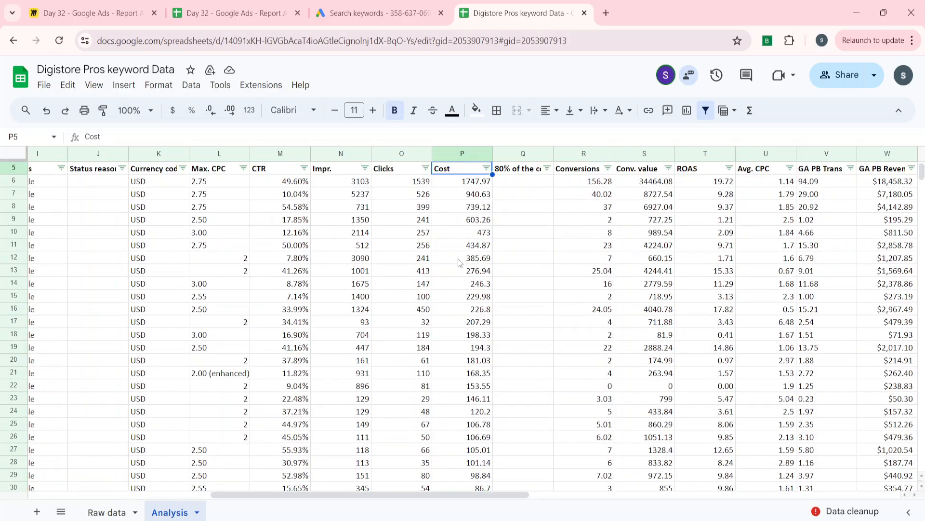
key(Up)
key(Up)
key(Down)
Total the Cost column in P239, below the last keyword row, with =SUM(P6:P237)
key(Down)
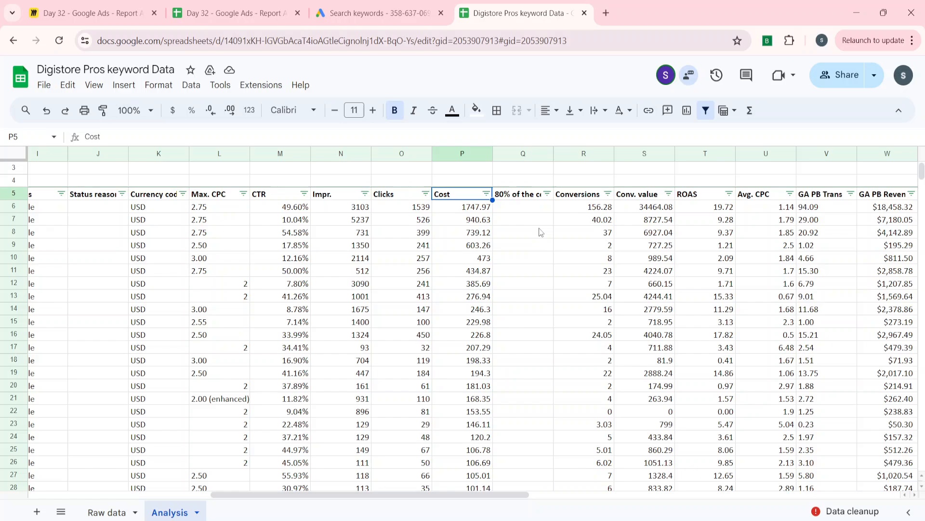
click(706, 109)
key(ctrl+Down)
key(Down)
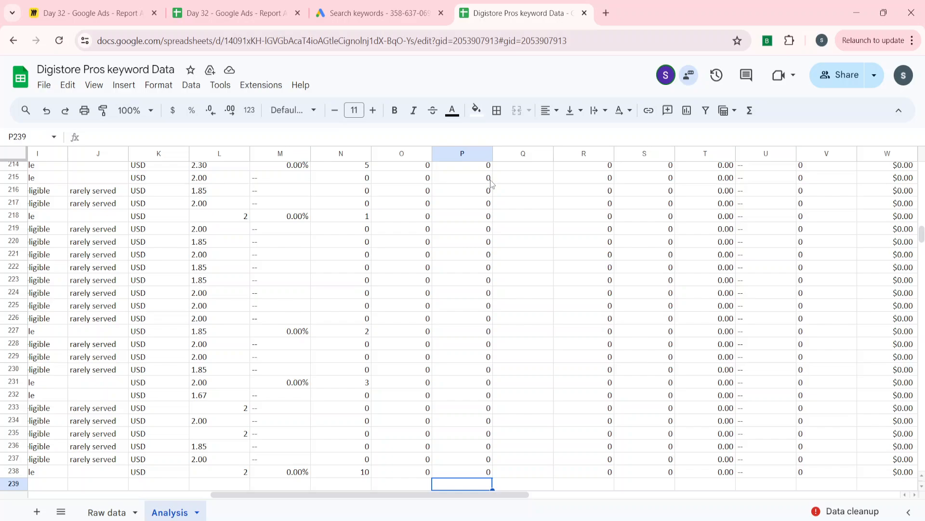
text(=su)
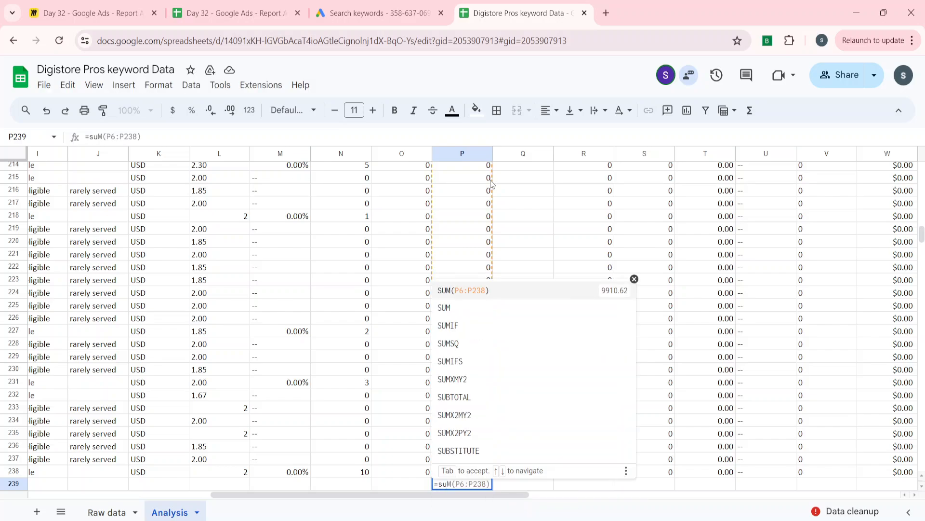
key(Down)
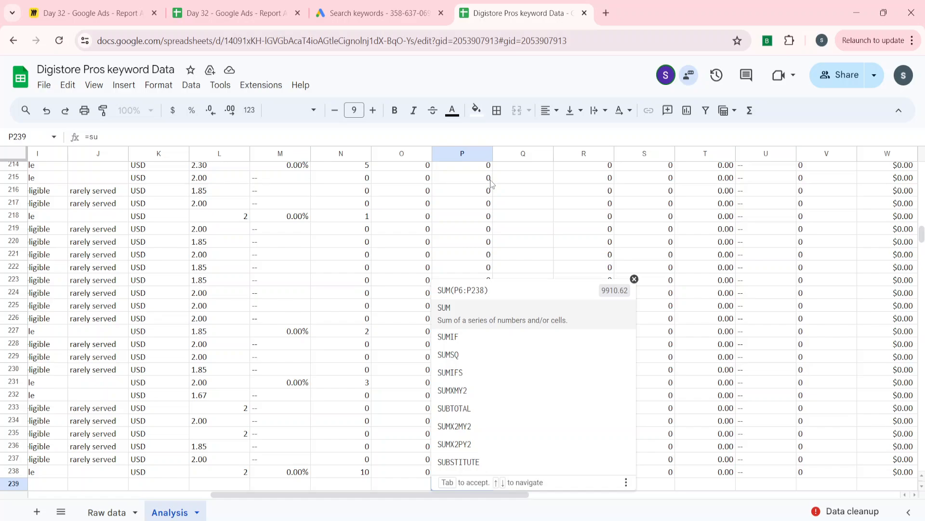
key(Tab)
key(Up)
key(Up)
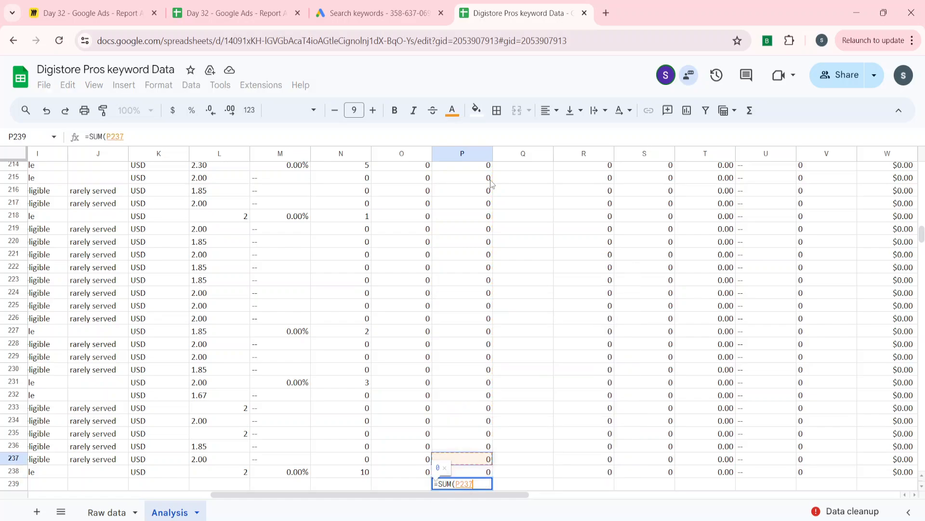
key(ctrl+shift+Up)
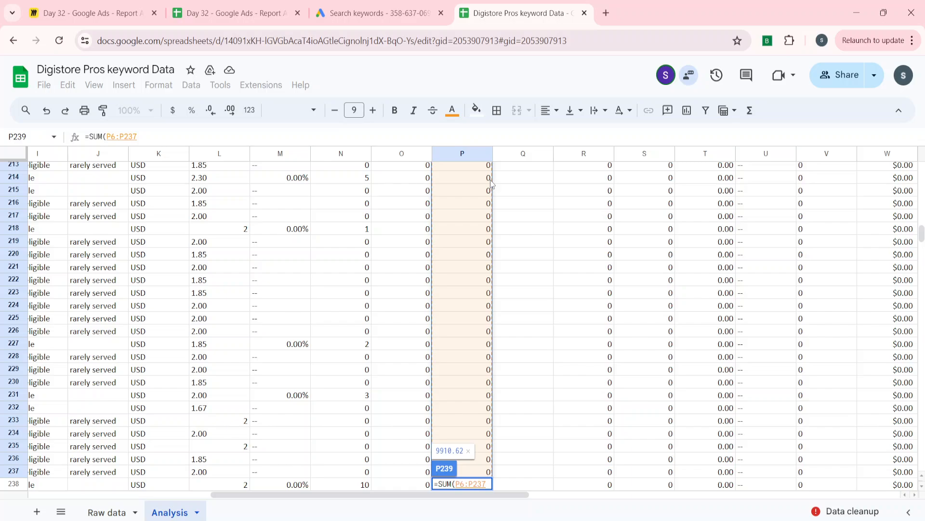
key(Return)
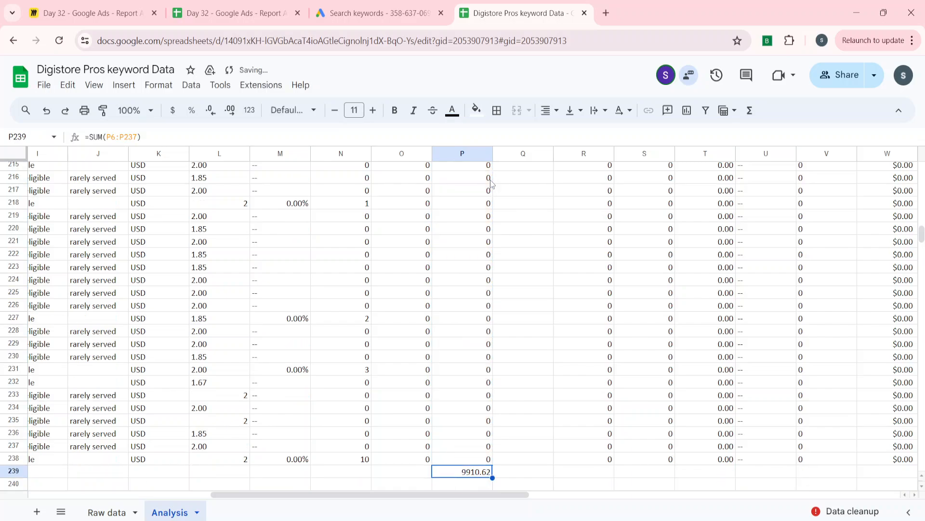
Look through the Cost column from the first keyword row down to the total in P239
key(ctrl+Up)
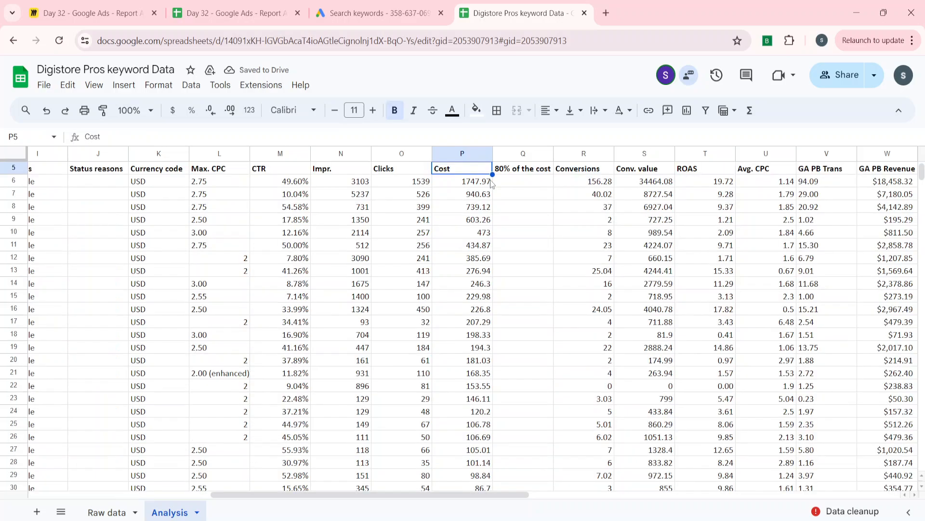
key(Right)
key(Down)
click(491, 183)
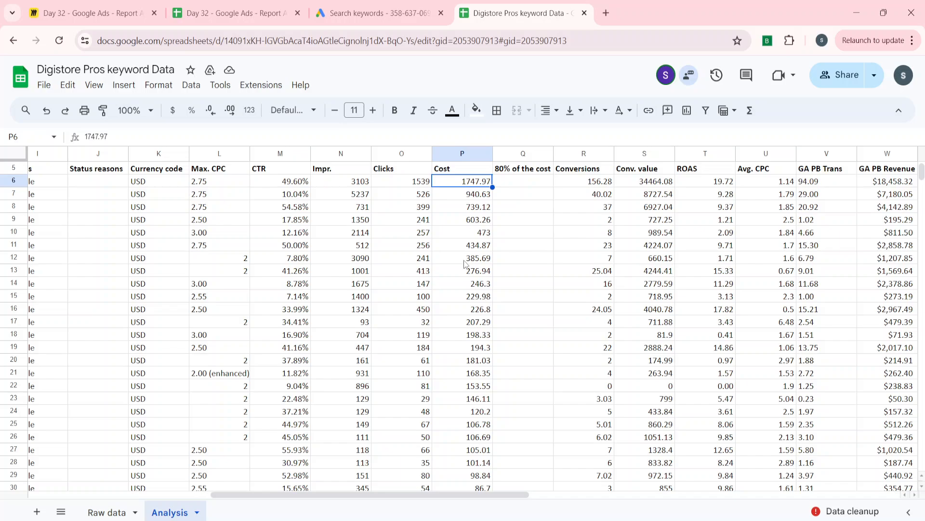
scroll(465, 264, down, 10)
scroll(466, 264, down, 20)
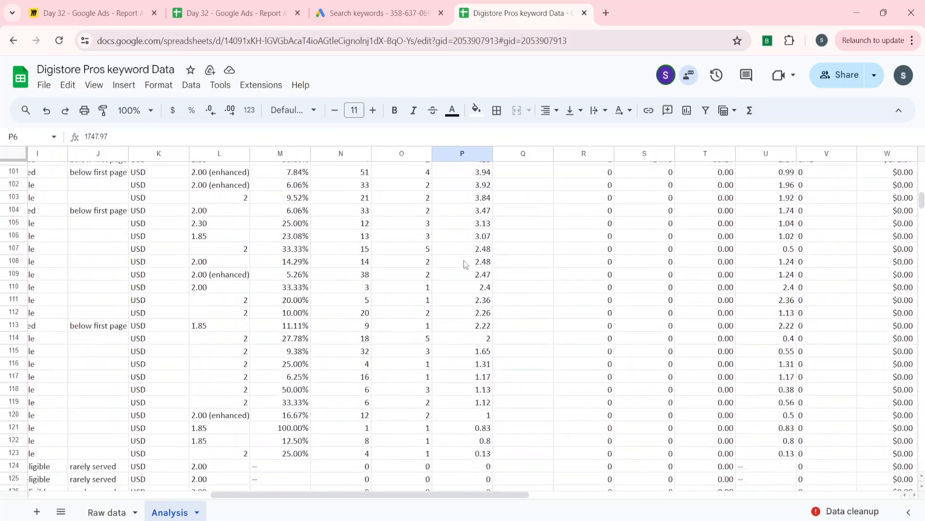
click(466, 289)
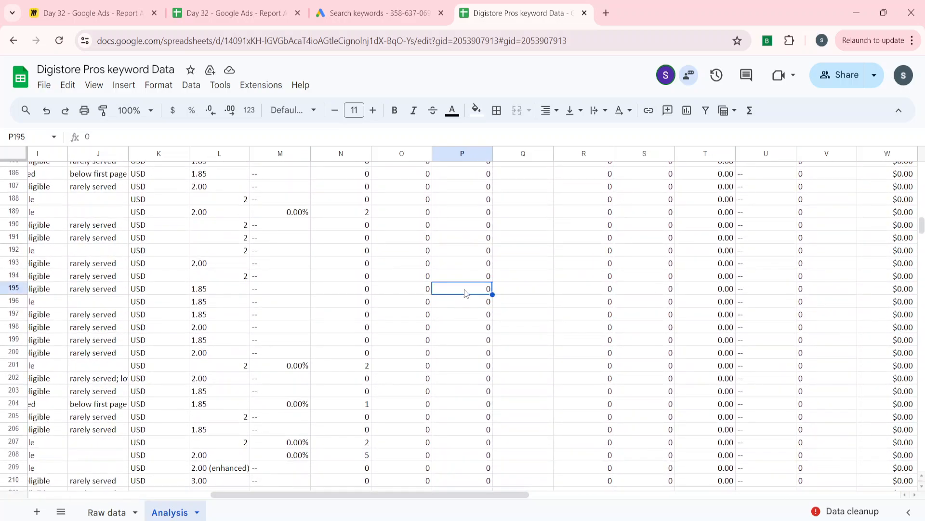
key(ctrl+Down)
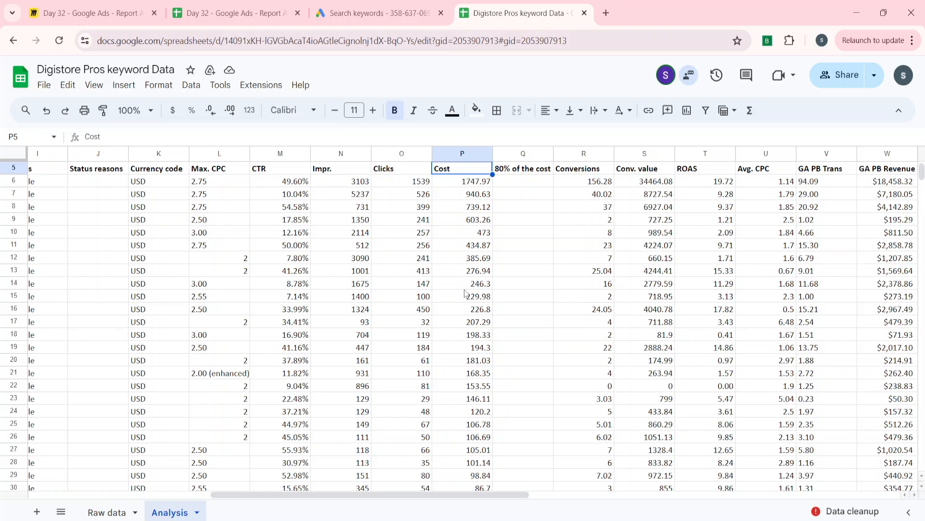
key(Down)
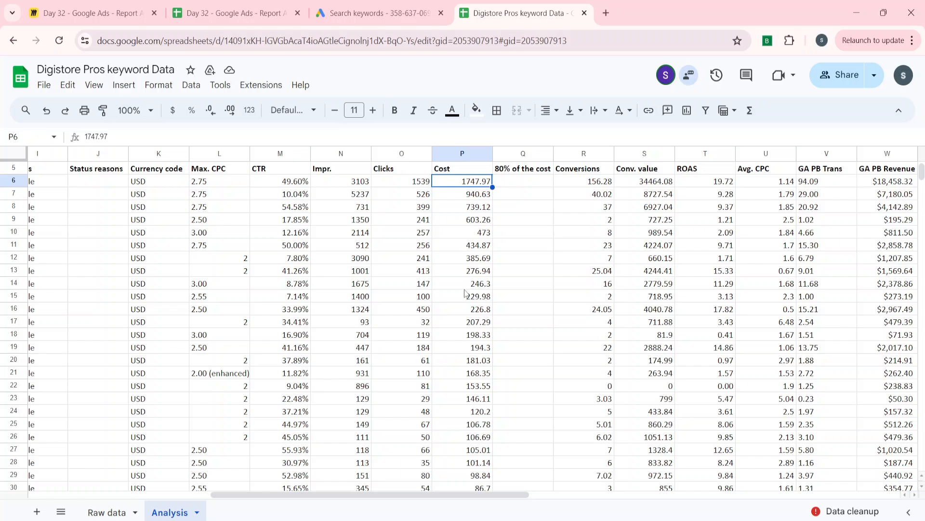
key(ctrl+Down)
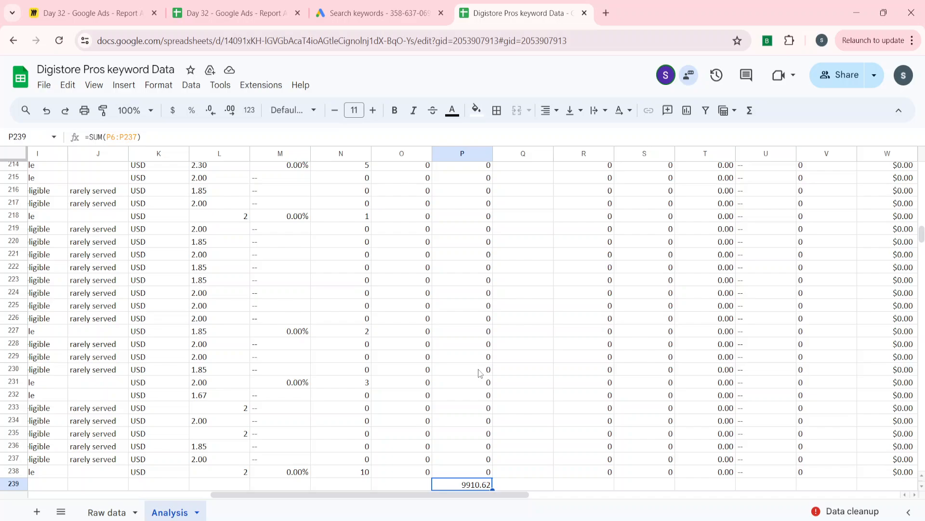
Enter =P6/P239 in Q6 to calculate the first keyword's share of the total cost
key(ctrl+Up)
key(Down)
key(Up)
key(Down)
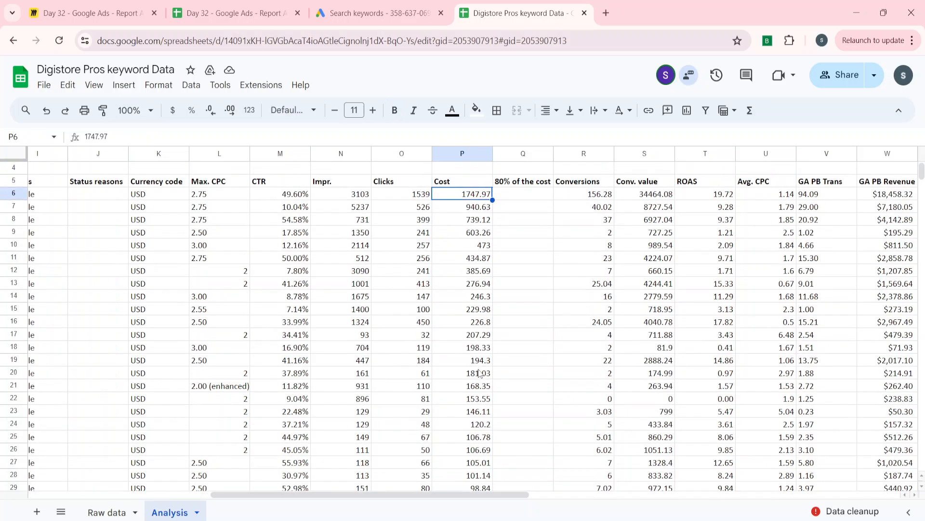
key(Right)
text(=P6)
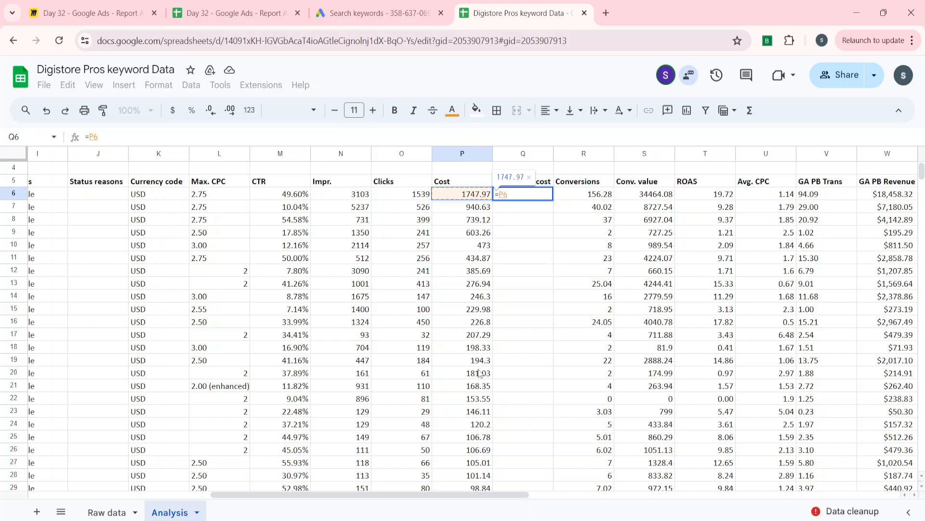
text(/)
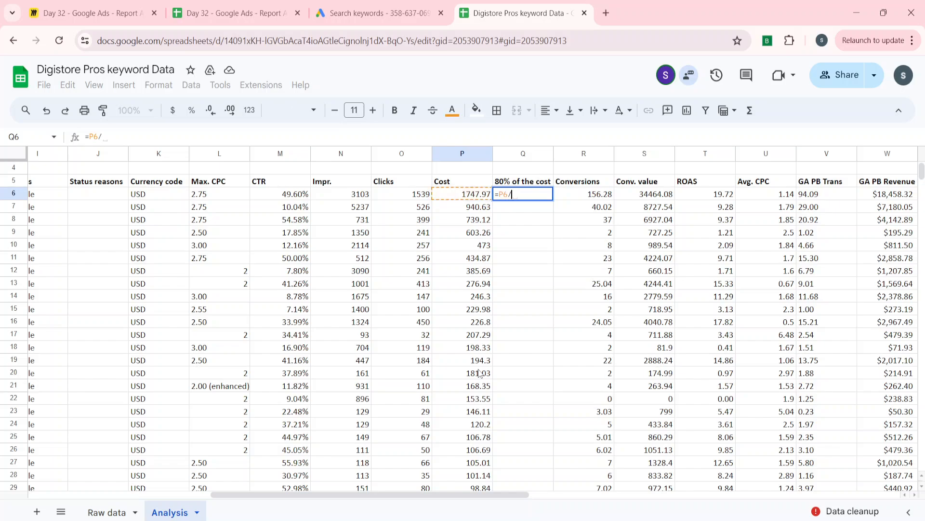
key(Left)
key(ctrl+Down)
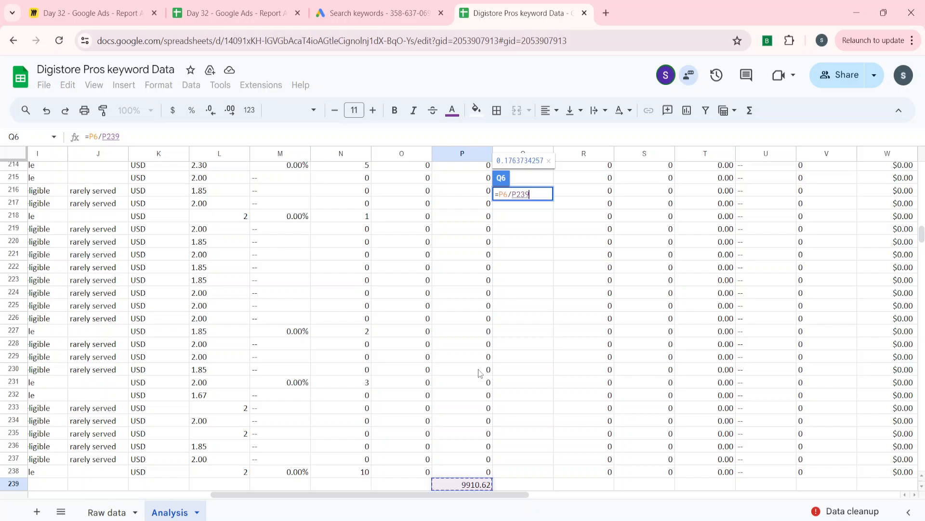
key(Return)
Format the cost share in Q6 as a percentage
key(Up)
key(Up)
key(Up)
key(Down)
key(Down)
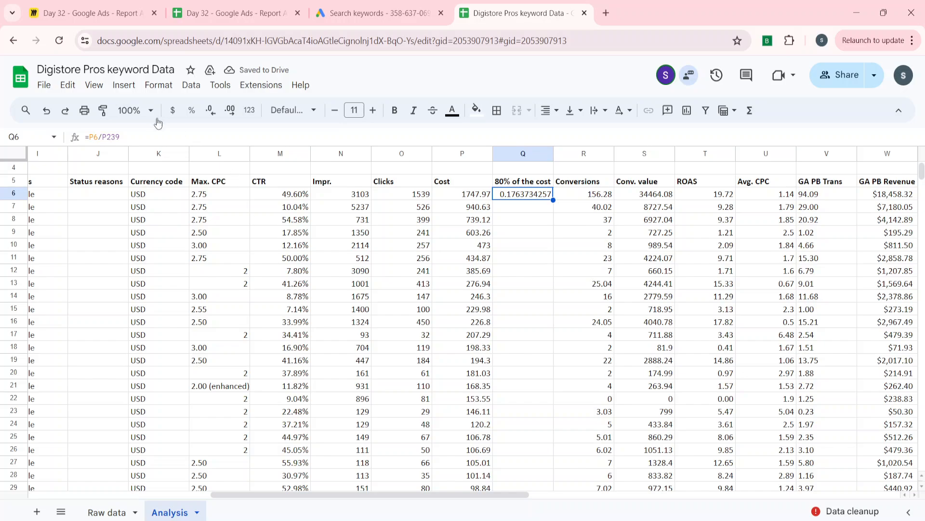
click(166, 89)
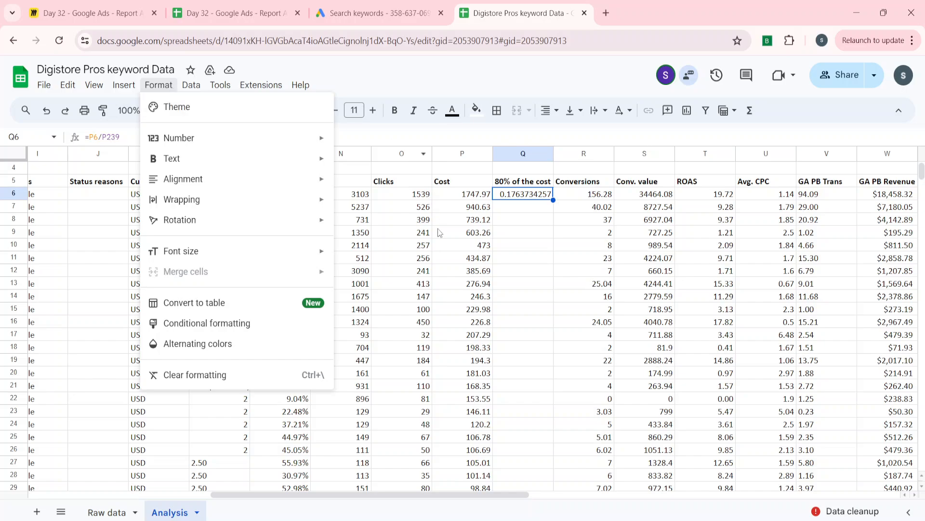
click(476, 263)
click(529, 199)
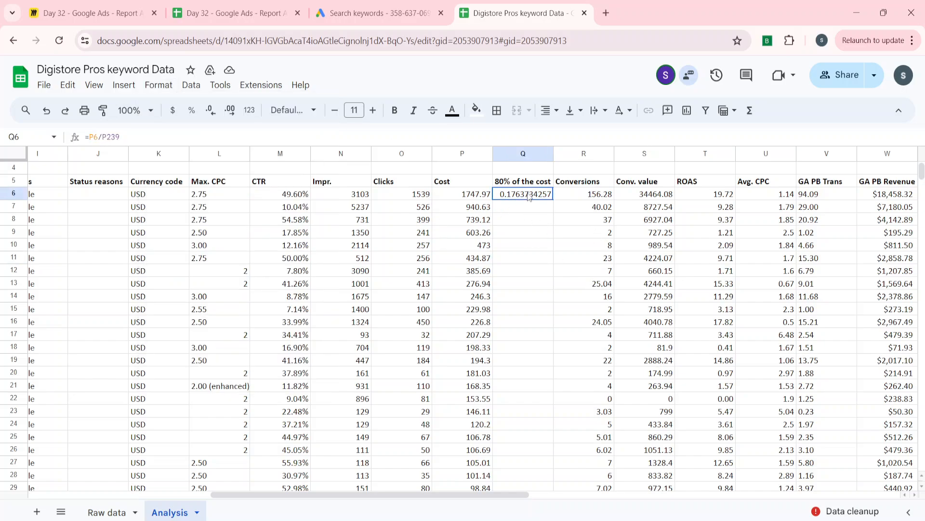
click(192, 109)
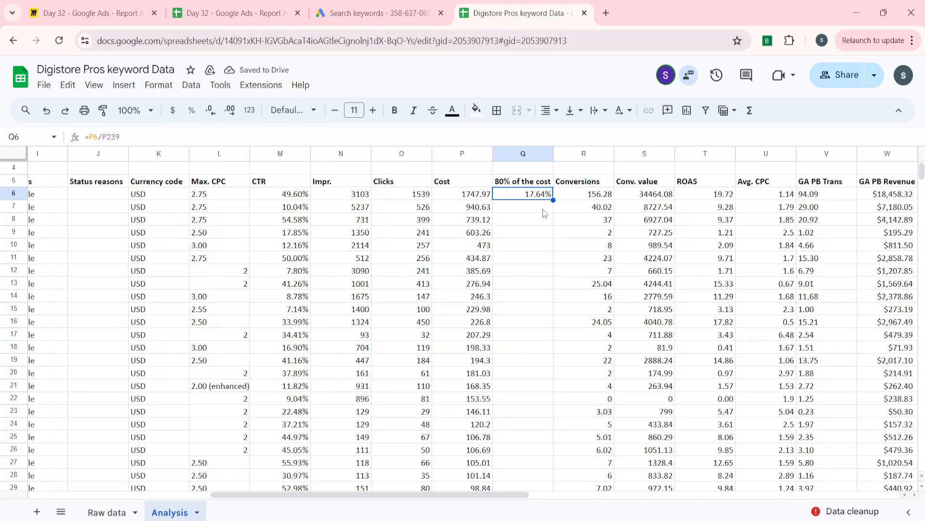
Fill Q6:Q239 with the suggested cost share formula =P6/$P$239, which locks the reference to the total
key(Left)
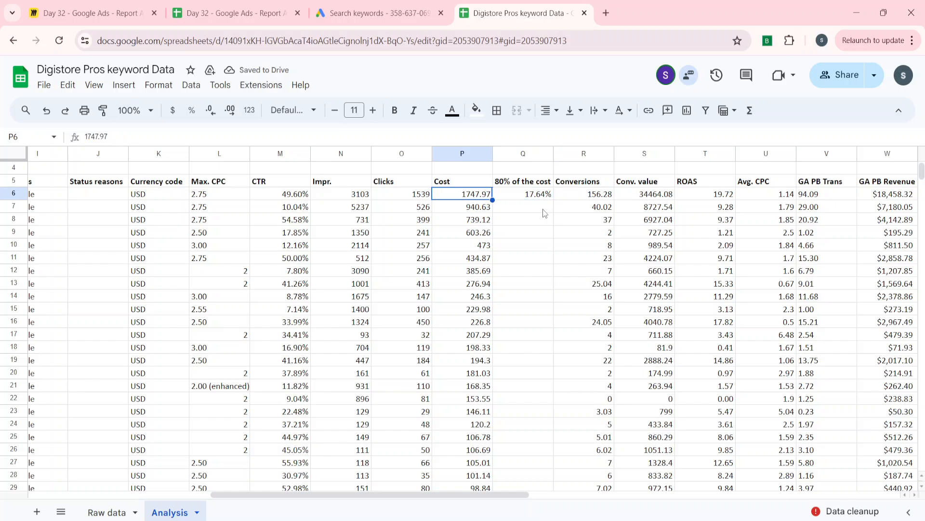
key(Right)
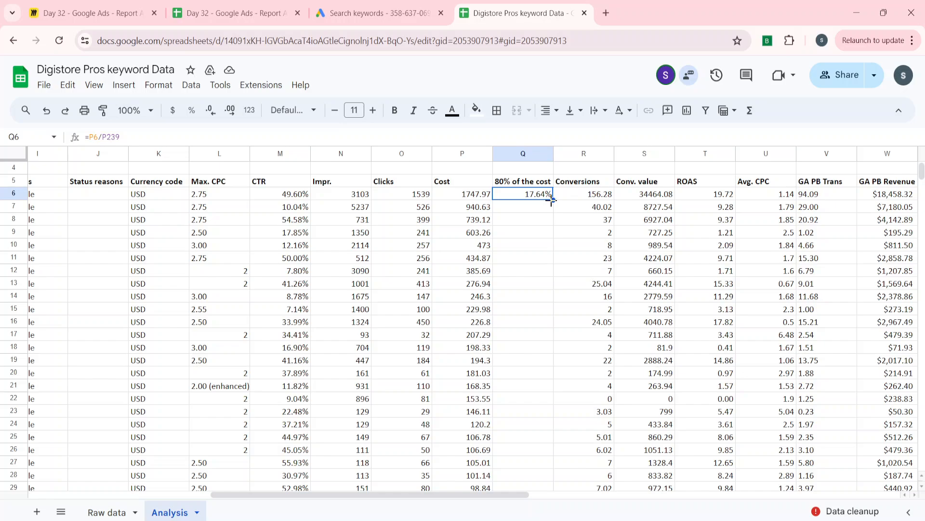
double_click(552, 200)
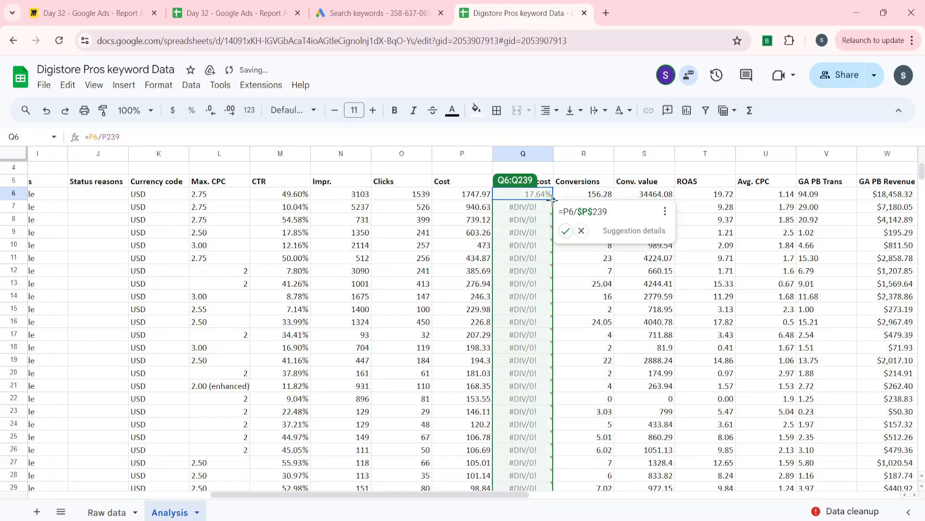
click(566, 231)
Examine the cost share percentages in the first keyword rows and check the formula in Q6
click(529, 263)
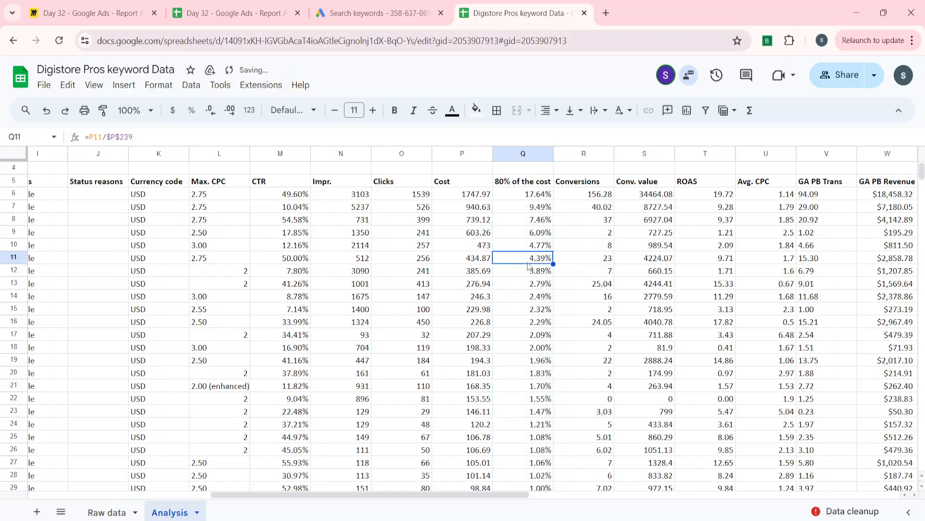
key(Up)
key(Up)
key(Up)
key(Up)
key(Up)
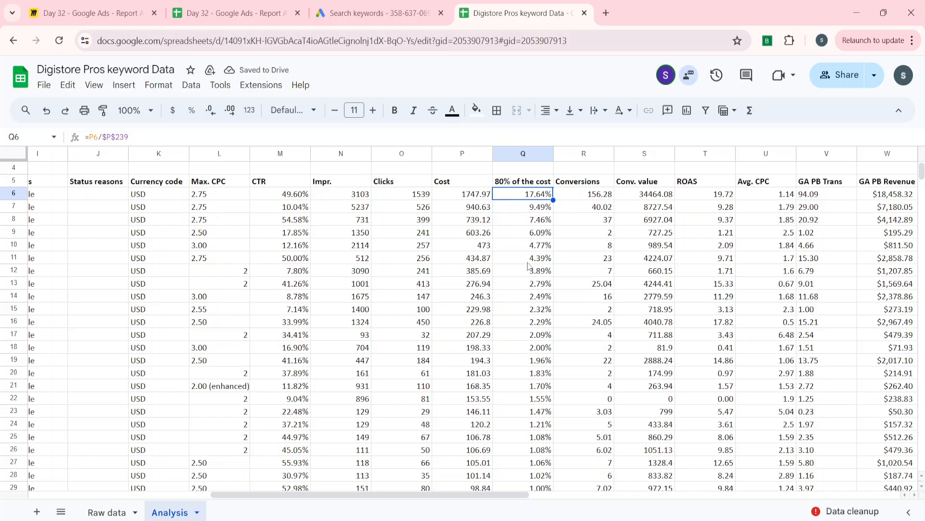
key(Down)
key(Down)
key(Down)
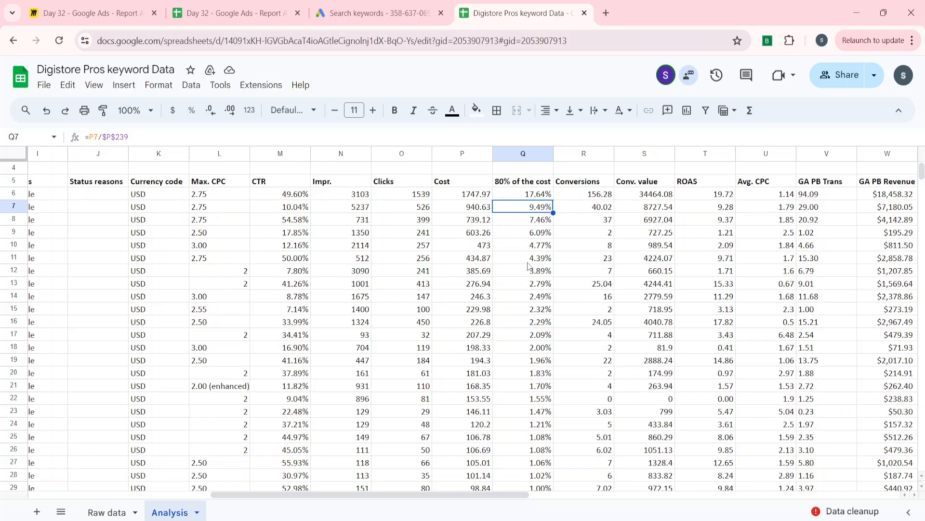
key(Up)
key(Up)
key(Up)
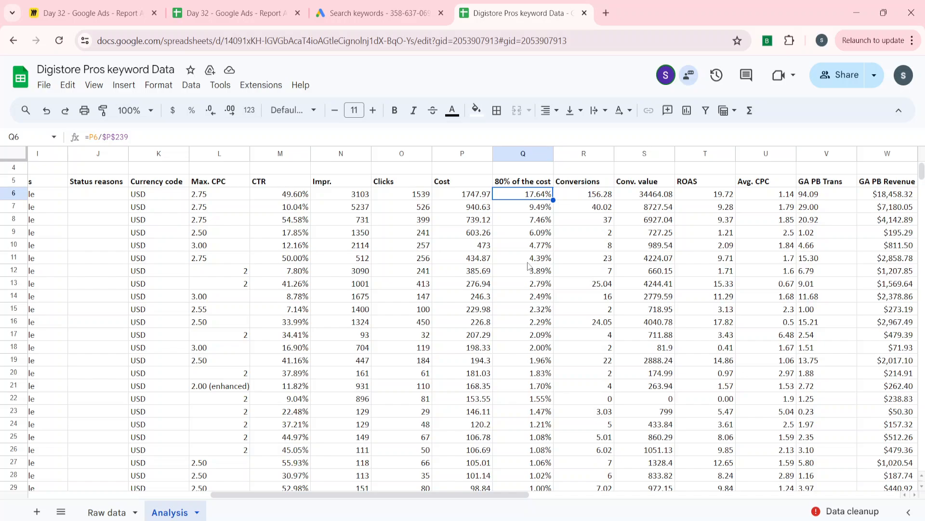
key(XF86MonBrightnessDown)
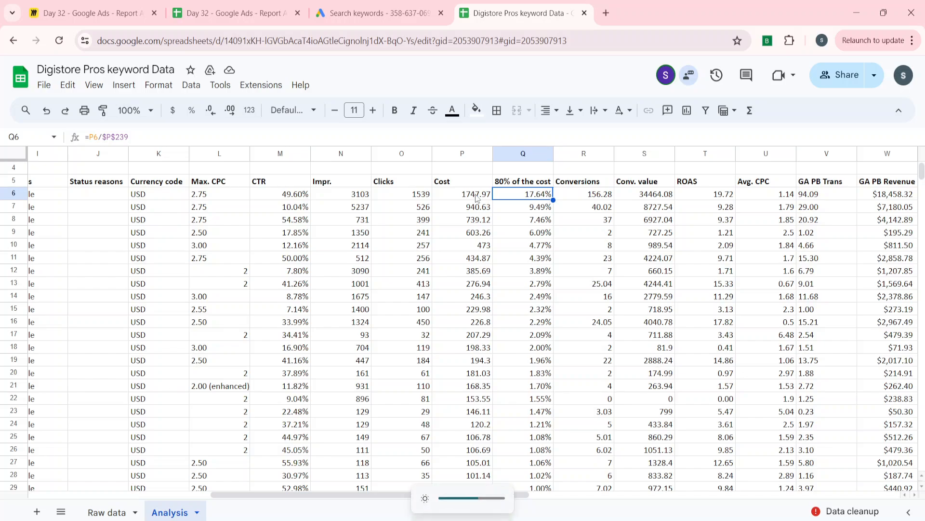
double_click(515, 196)
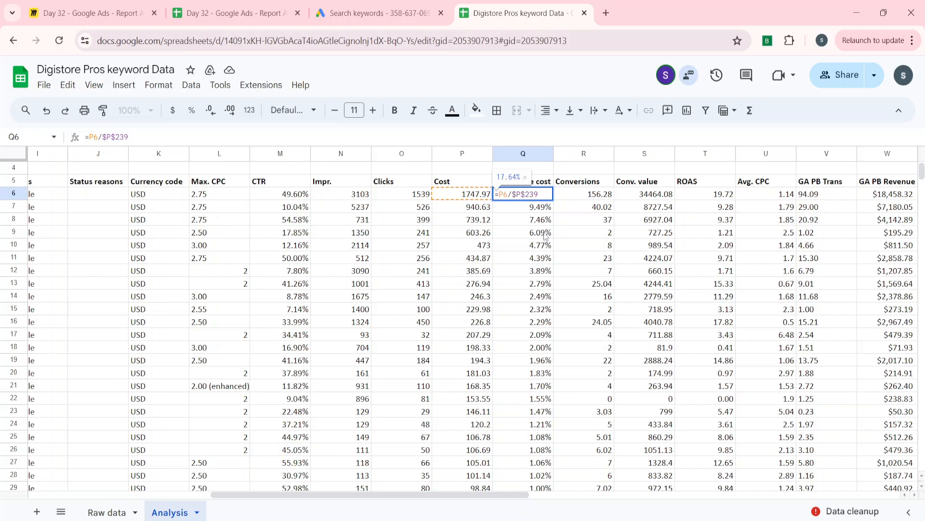
key(Return)
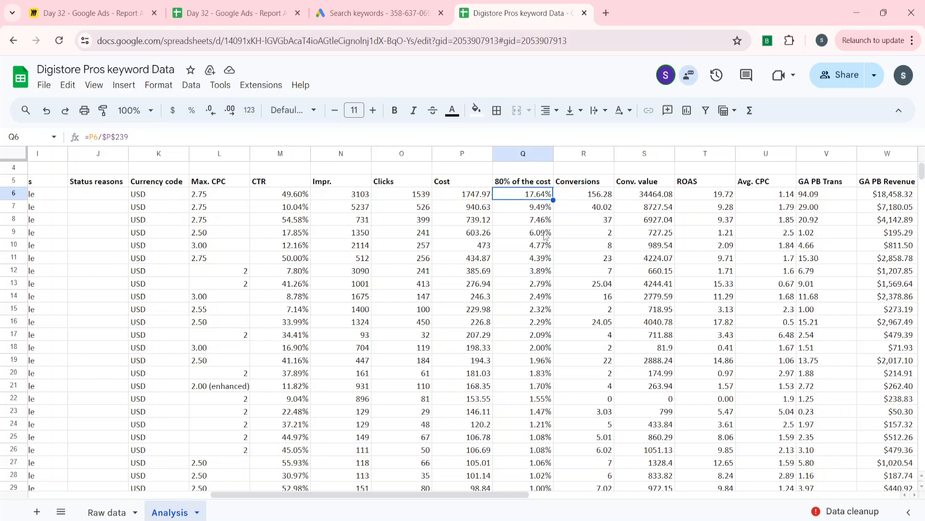
Clear the cost shares in Q7:Q239 and refill the Q6 formula down through Q238, leaving out the total row
key(ctrl+shift+Down)
key(Delete)
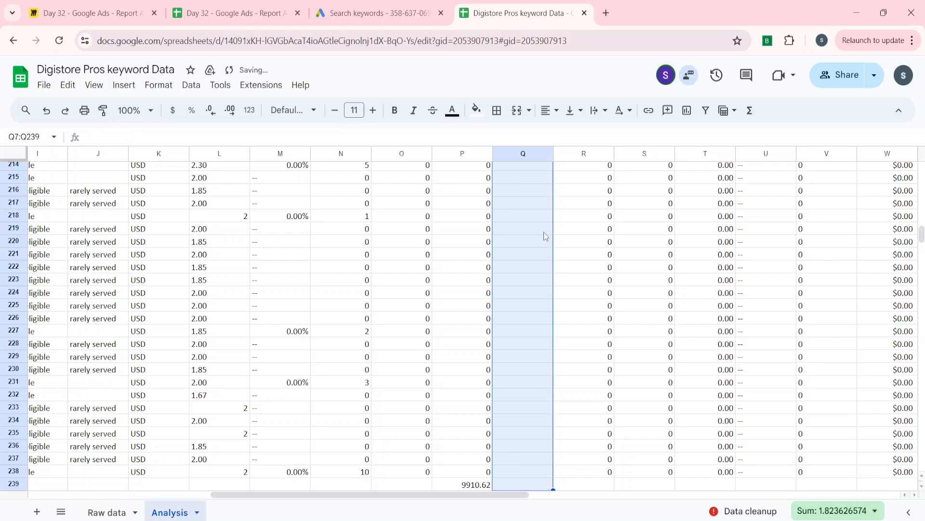
key(Up)
key(Left)
key(ctrl+Down)
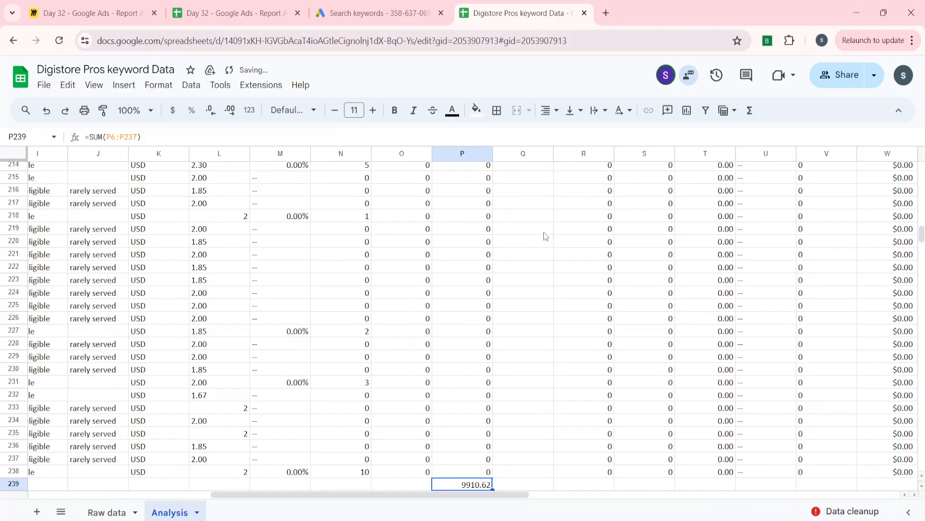
key(Right)
key(Left)
key(Up)
key(Right)
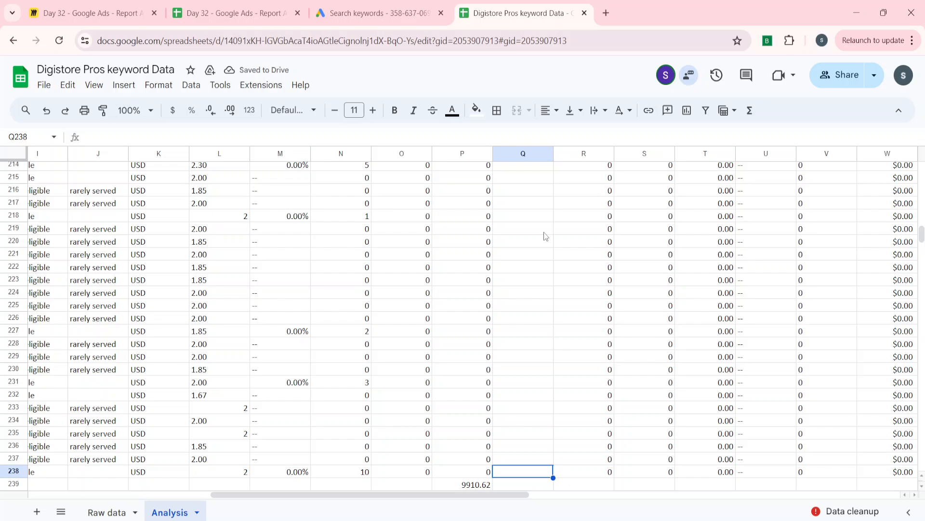
key(ctrl+shift+Up)
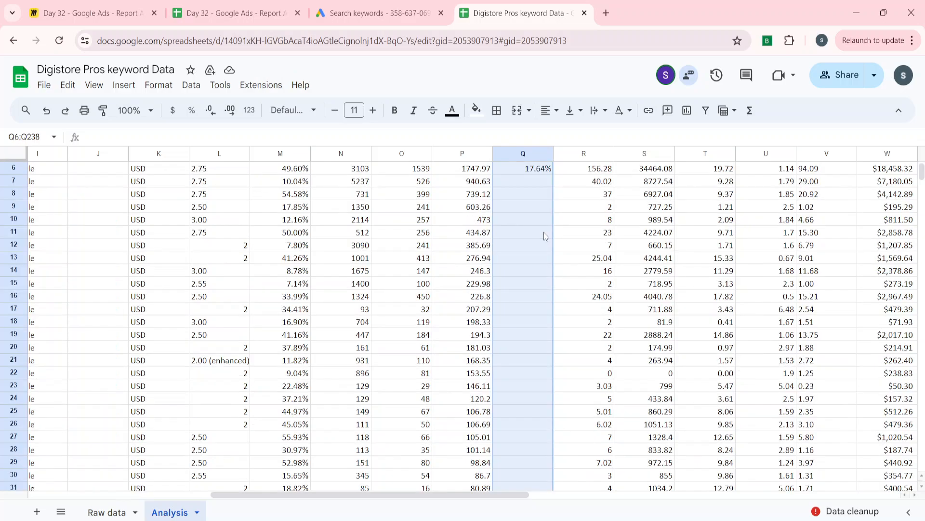
key(ctrl+d)
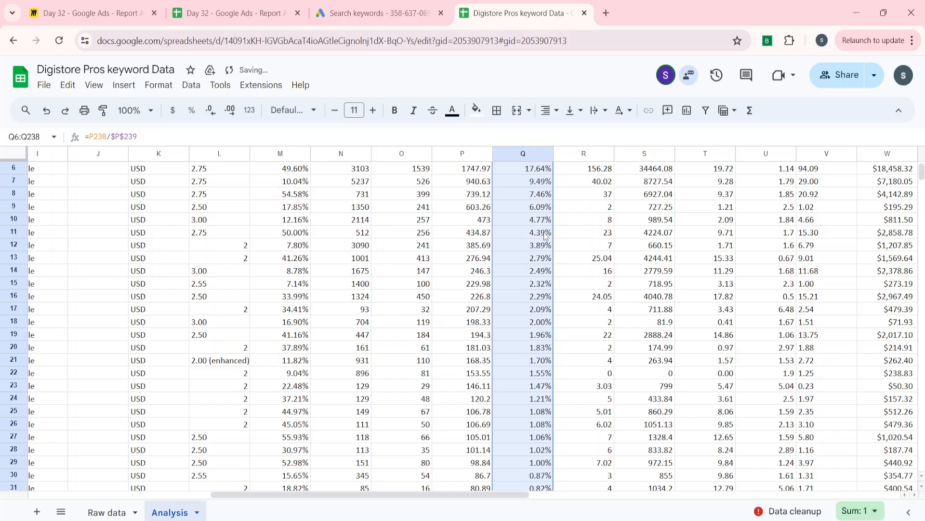
Check the cost share formula in Q6 against the total cost cell P239 that it references
key(Up)
key(ctrl+Up)
key(Down)
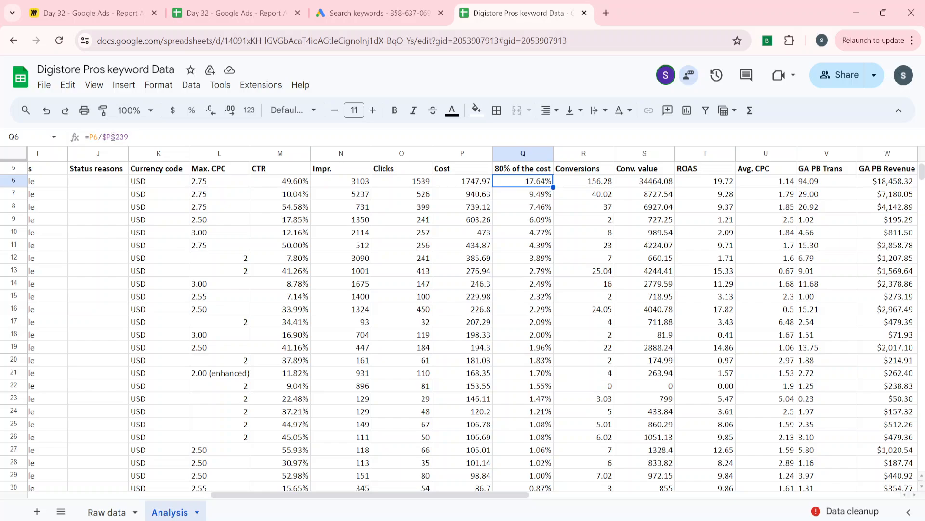
click(452, 238)
key(ctrl+Down)
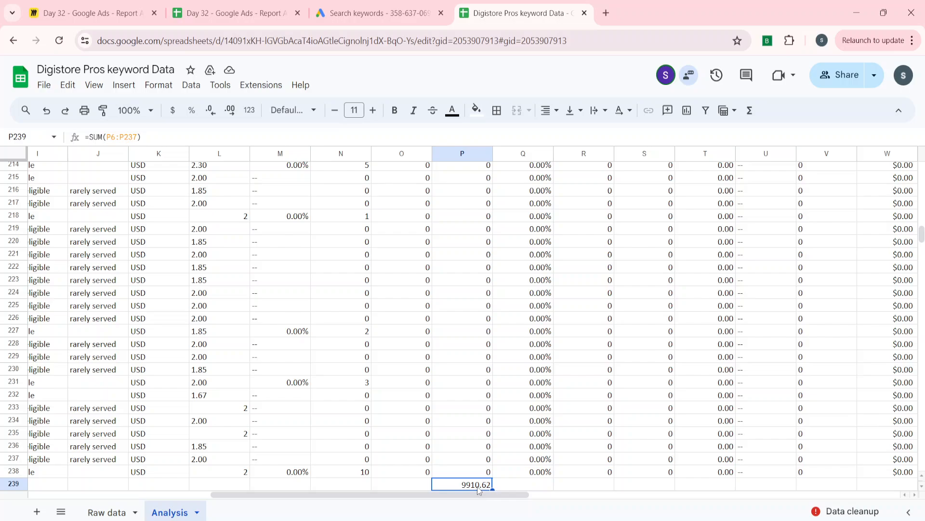
key(ctrl+Up)
key(Down)
key(Down)
key(Down)
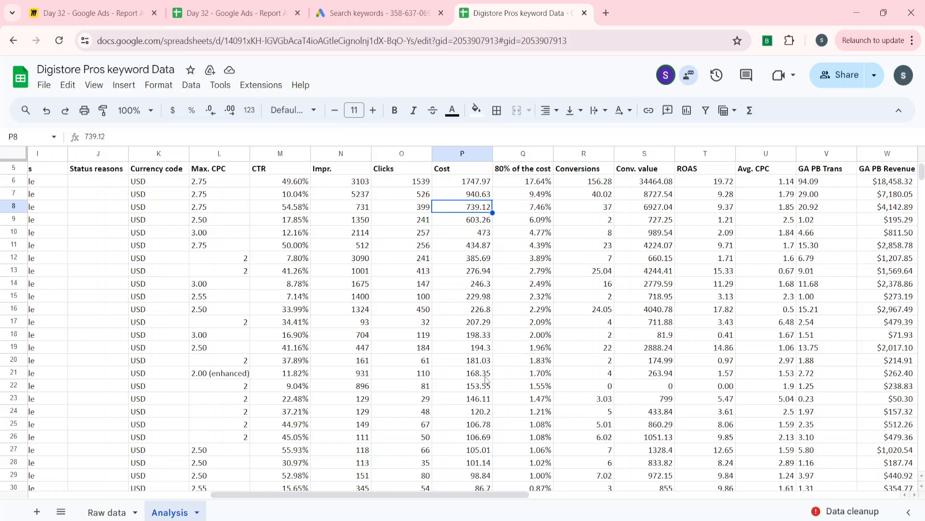
key(ctrl+Down)
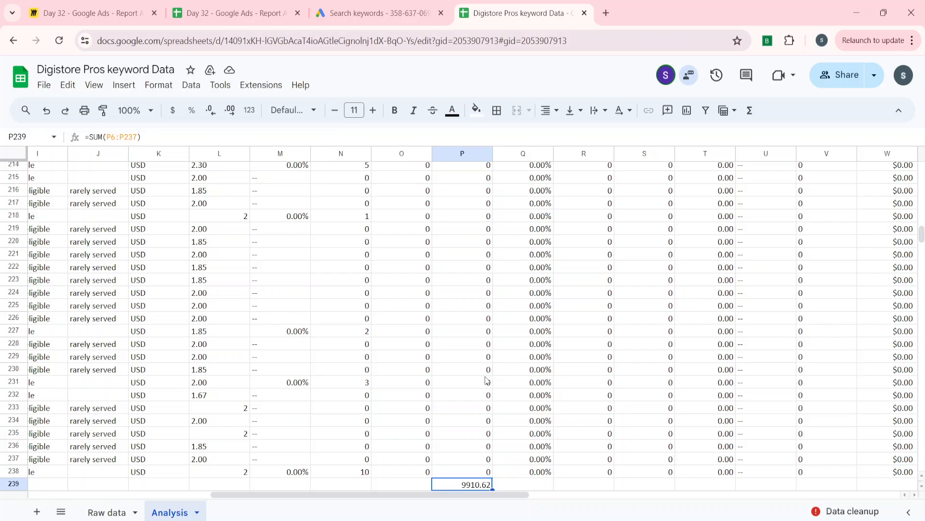
Compare the formulas in Q6 and Q7 to see how the locked reference to the total cost carries down
key(ctrl+Up)
key(ctrl+Up)
key(Down)
key(Down)
key(Down)
key(Down)
key(Down)
key(Right)
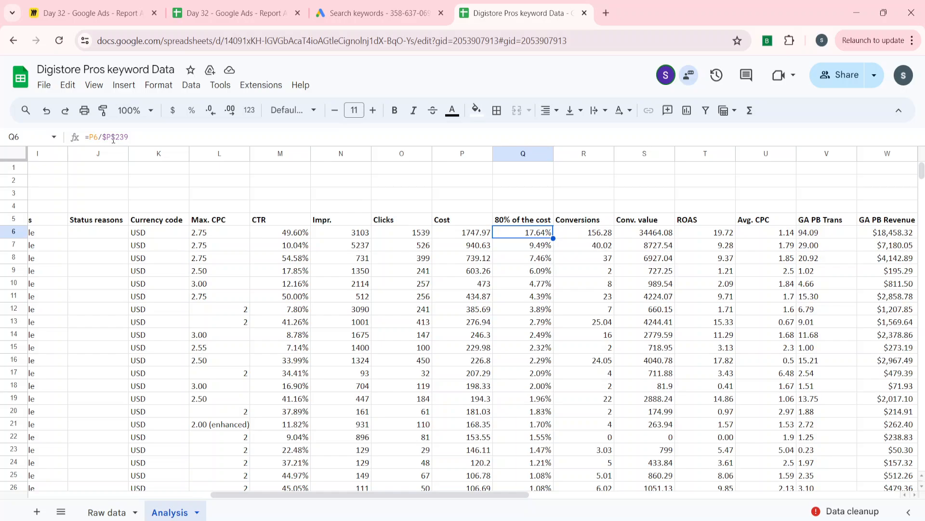
key(Down)
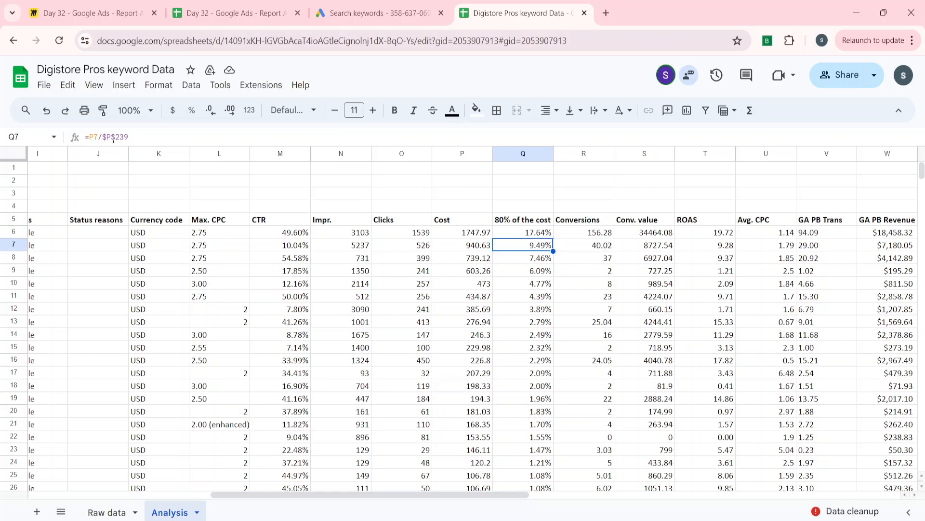
key(Up)
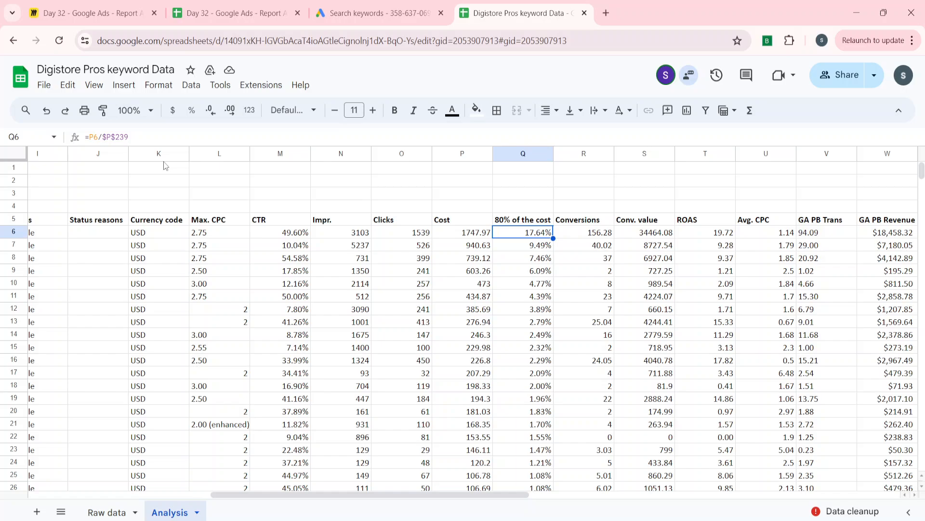
Extend a selection down from Q6 to look for the row where the summed cost shares reach 80%
key(shift+Down)
key(shift+Down)
key(shift+Down)
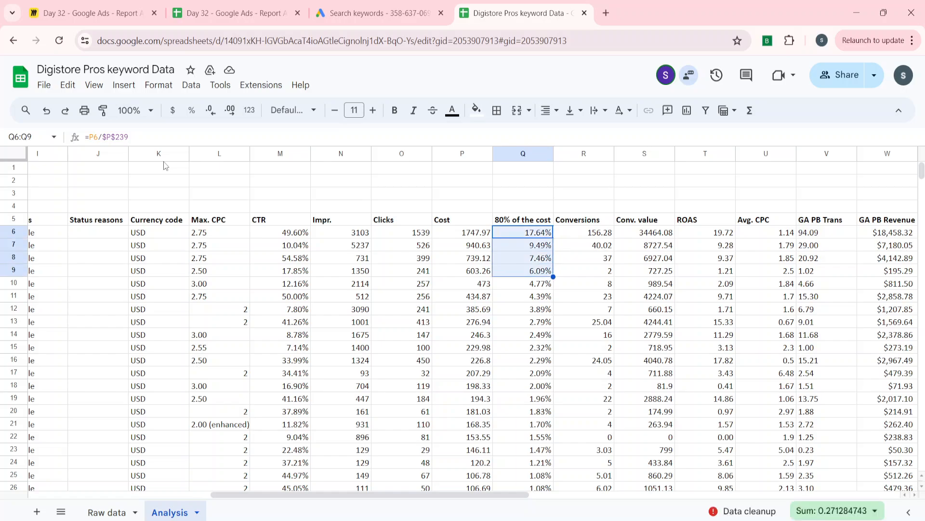
key(Up)
key(Down)
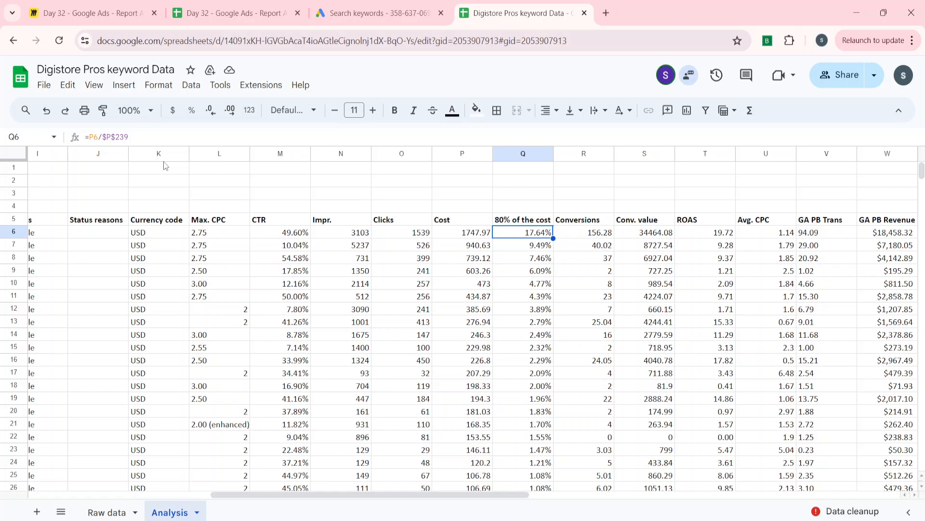
key(shift+Down)
key(shift+Down)
key(shift+Down)
key(shift+Down)
key(shift+Down)
key(shift+Down)
key(shift+Down)
key(shift+Down)
key(shift+Down)
key(shift+Down)
key(shift+Down)
key(shift+Down)
key(shift+Down)
key(shift+Down)
key(shift+Down)
key(shift+Down)
key(shift+Down)
key(shift+Down)
key(shift+Down)
key(shift+Down)
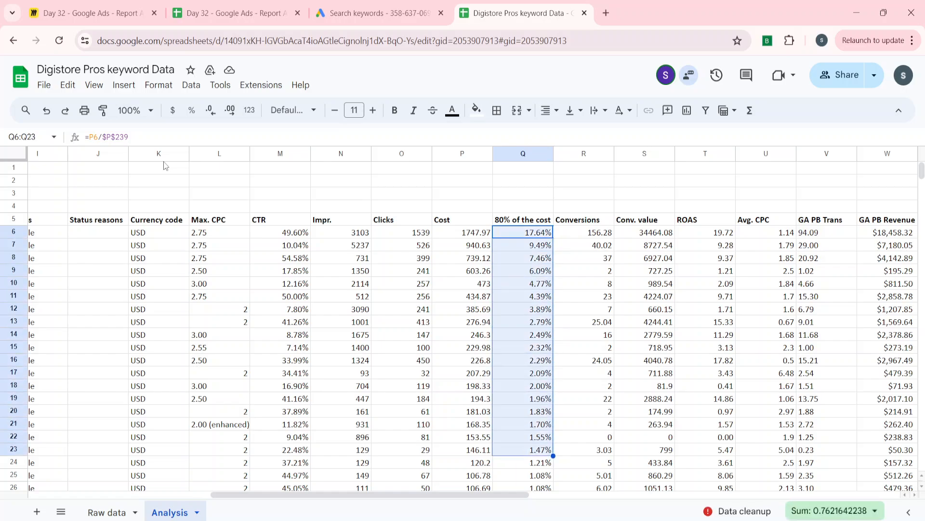
key(shift+Down)
key(shift+Down)
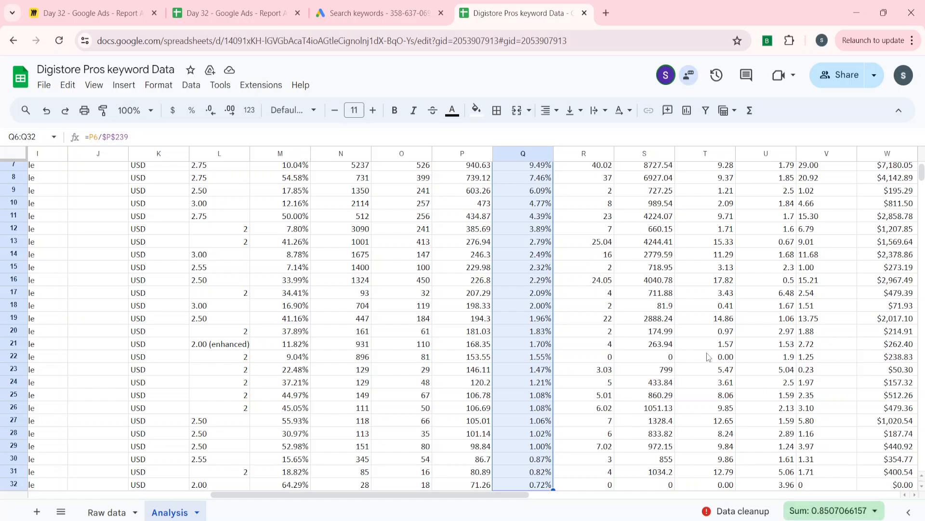
key(shift+Down)
key(shift+Down)
key(shift+Down)
key(shift+Down)
key(shift+Down)
key(shift+Down)
key(shift+Down)
key(shift+Down)
key(shift+Down)
key(shift+Down)
key(shift+Down)
key(shift+Down)
key(shift+Down)
key(shift+Down)
key(shift+Down)
key(shift+Down)
key(shift+Down)
key(shift+Down)
key(shift+Down)
key(shift+Down)
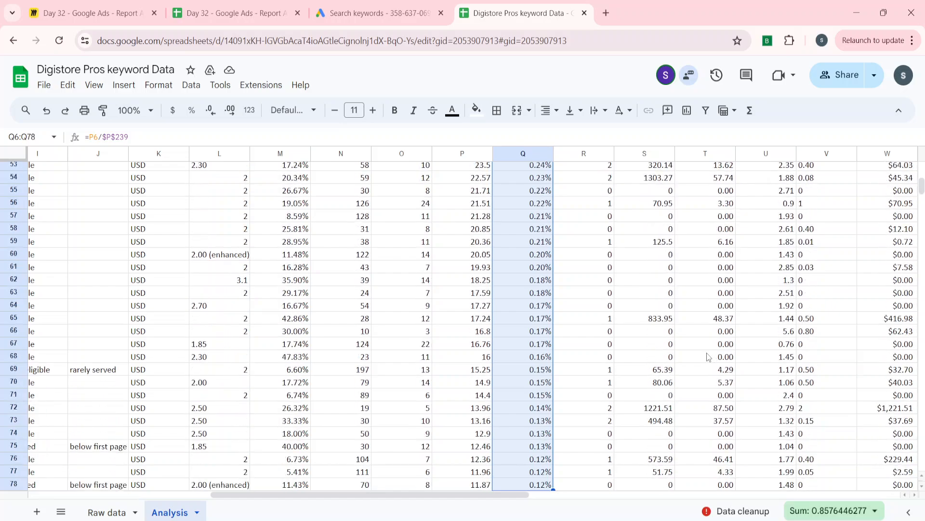
key(shift+Up)
key(shift+Up)
key(shift+Up)
key(shift+Up)
key(shift+Up)
key(shift+Up)
key(shift+Up)
key(shift+Up)
key(shift+Up)
key(shift+Up)
key(shift+Up)
key(shift+Up)
key(shift+Up)
key(shift+Up)
key(shift+Up)
key(shift+Up)
key(shift+Up)
key(shift+Up)
key(shift+Up)
key(shift+Up)
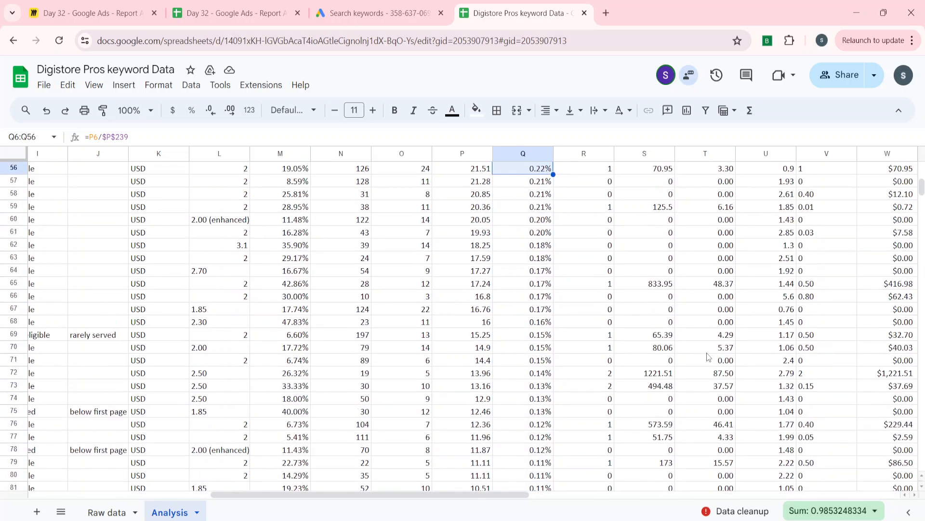
key(shift+Up)
key(shift+Up)
key(shift+Up)
key(shift+Up)
key(shift+Up)
key(shift+Up)
key(shift+Up)
key(shift+Up)
key(shift+Up)
key(shift+Up)
key(shift+Up)
key(shift+Up)
key(shift+Up)
key(shift+Up)
key(shift+Up)
key(shift+Up)
key(shift+Up)
key(shift+Up)
key(shift+Up)
key(shift+Up)
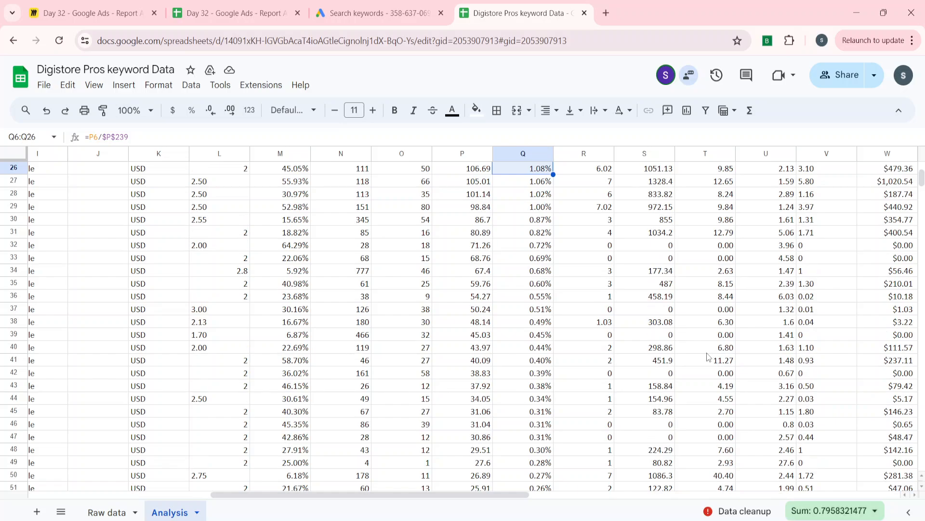
key(shift+Up)
key(shift+Up)
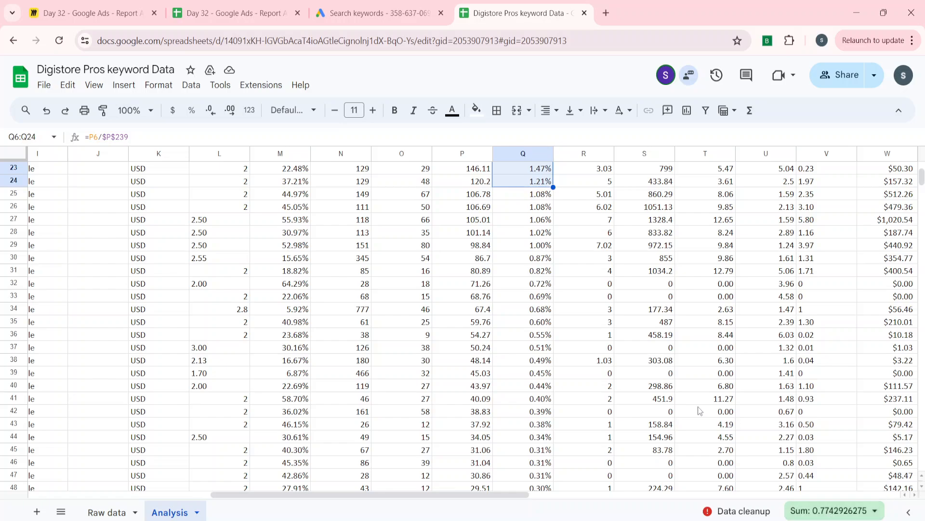
Narrow the cost share selection to Q6:Q27, covering about 80% of the cost, and fill those cells with light magenta
key(shift+Down)
key(shift+Down)
key(shift+Down)
key(shift+Down)
key(shift+Down)
key(shift+Down)
key(shift+Down)
key(shift+Down)
key(shift+Down)
key(shift+Down)
key(shift+Down)
key(shift+Down)
key(shift+Down)
key(shift+Down)
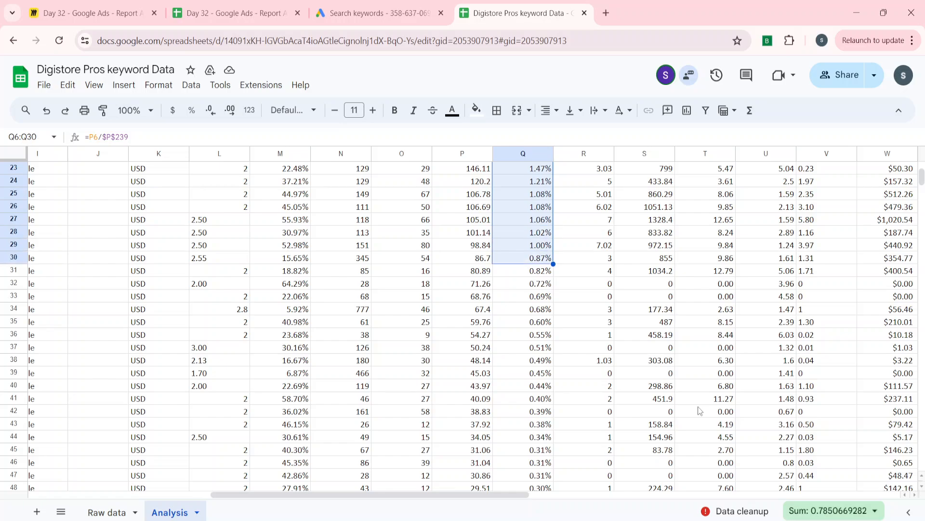
key(shift+Down)
key(shift+Down)
key(shift+Down)
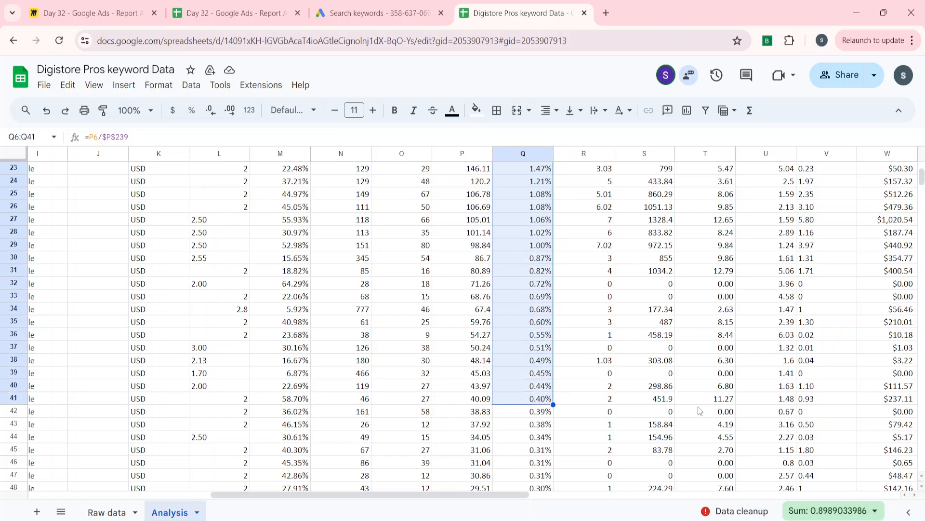
key(shift+Up)
key(shift+Up)
key(shift+Up)
key(shift+Up)
key(shift+Up)
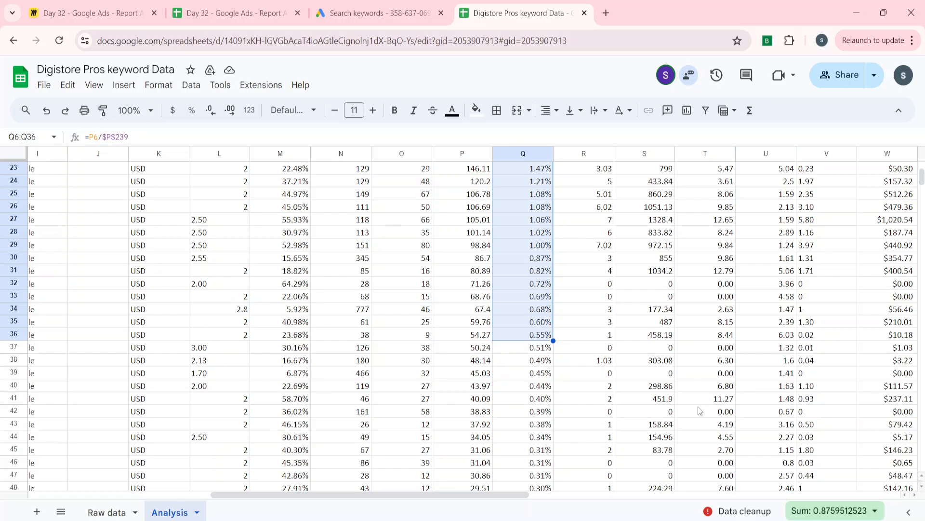
key(shift+Up)
key(shift+Up)
key(shift+Up)
key(shift+Up)
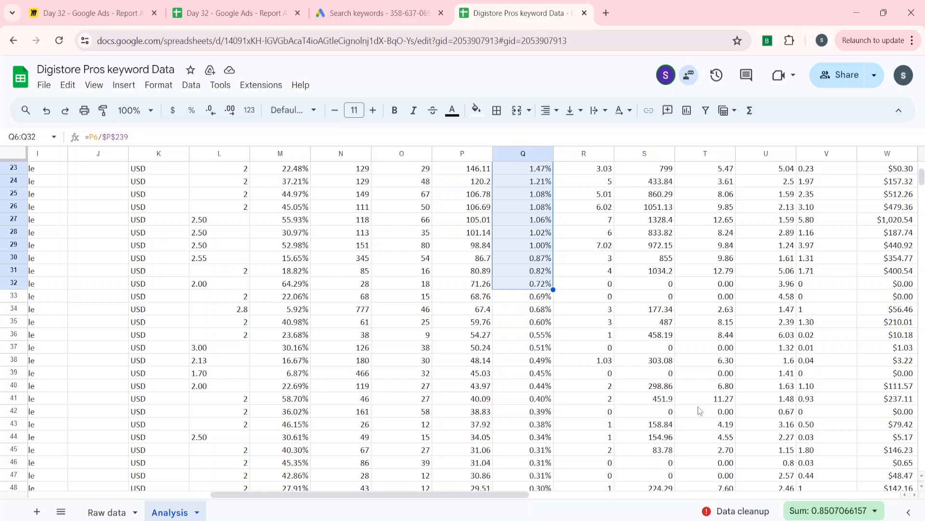
key(shift+Up)
key(shift+Up)
key(shift+Up)
key(shift+Up)
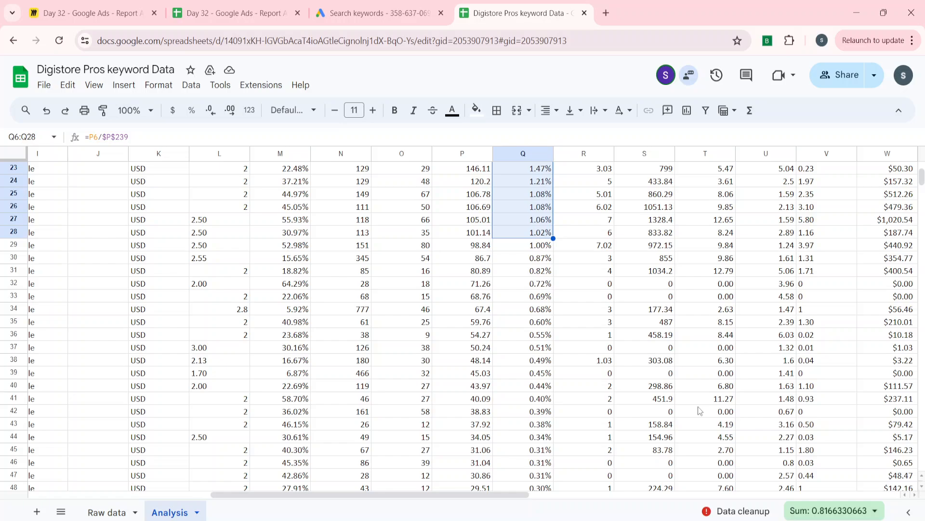
key(shift+Up)
scroll(607, 431, up, 6)
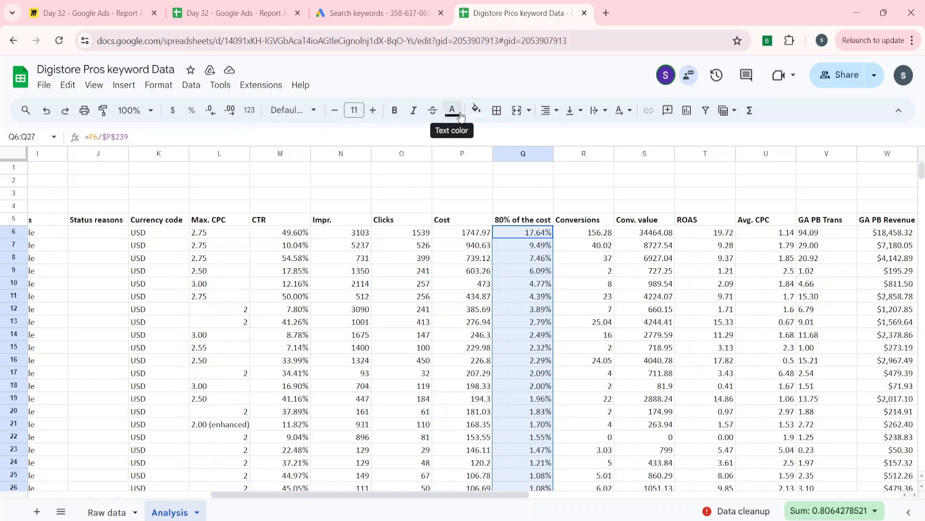
click(477, 110)
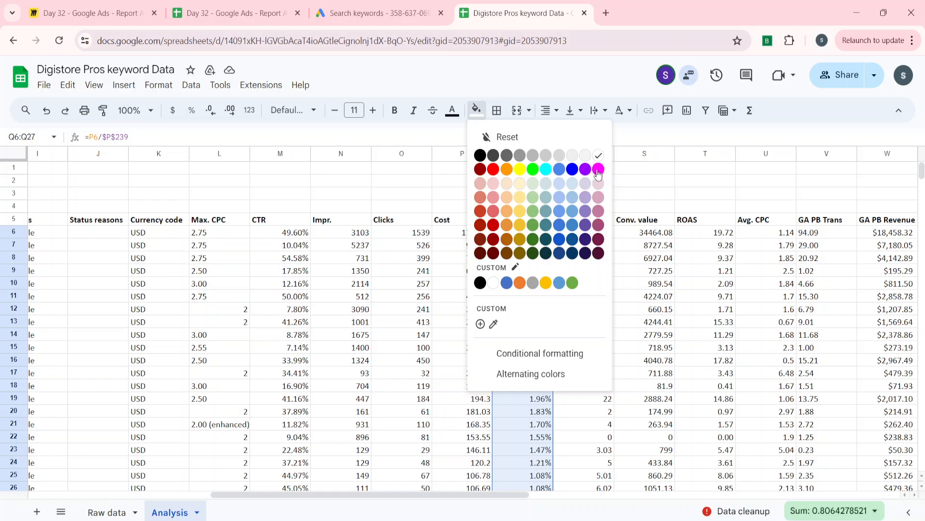
click(598, 184)
click(458, 271)
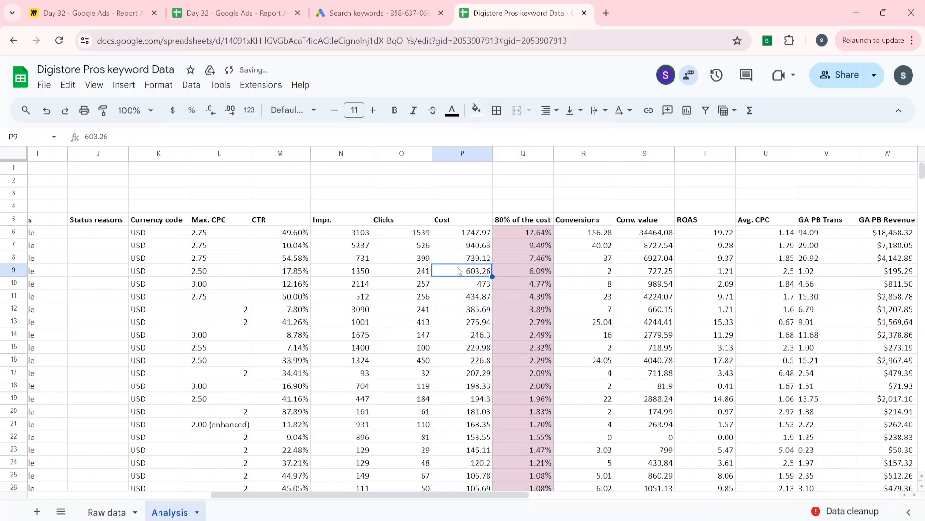
key(Right)
key(Right)
key(Right)
key(Left)
key(Left)
key(Left)
key(Up)
key(Up)
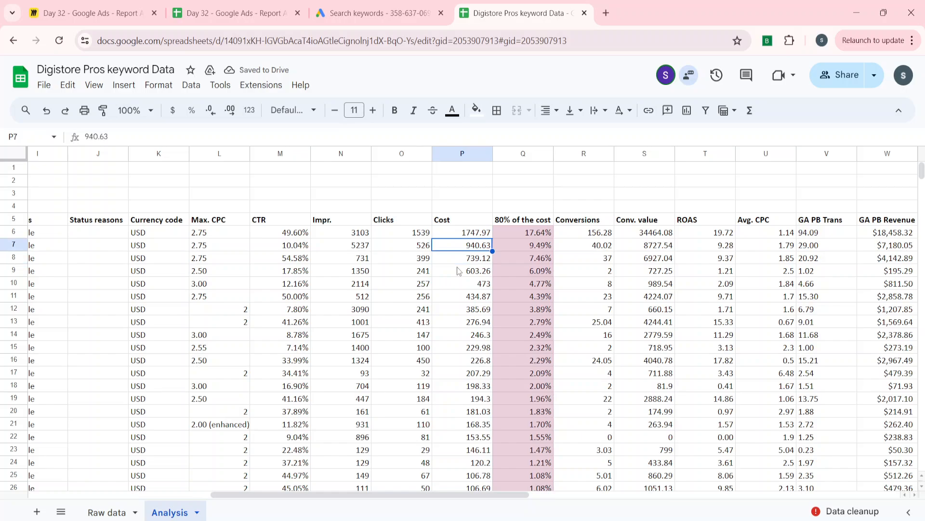
key(ctrl+Left)
key(ctrl+Left)
key(ctrl+Left)
key(Right)
key(Right)
key(Right)
key(Right)
key(Right)
key(Right)
key(Right)
key(Right)
key(Right)
key(Right)
key(Right)
key(Right)
key(Right)
key(Right)
key(Right)
key(Right)
key(Right)
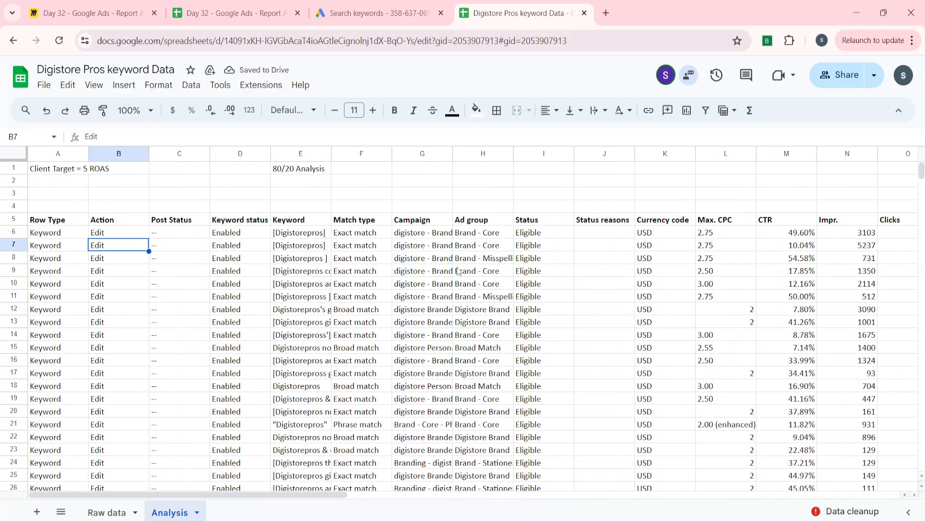
key(Left)
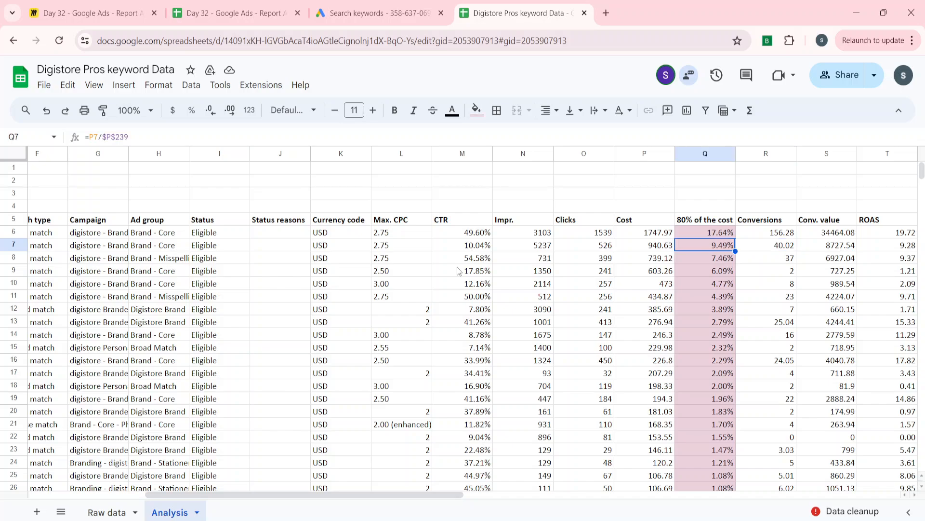
Select the keyword costs beside the highlighted shares, from P6 down to P25, to check their sum
key(Up)
key(Left)
key(shift+Down)
key(shift+Down)
key(shift+Down)
key(shift+Down)
key(shift+Down)
key(shift+Down)
key(shift+Down)
key(shift+Down)
key(shift+Down)
key(shift+Down)
key(shift+Down)
key(shift+Down)
key(shift+Down)
key(shift+Down)
key(shift+Down)
key(shift+Down)
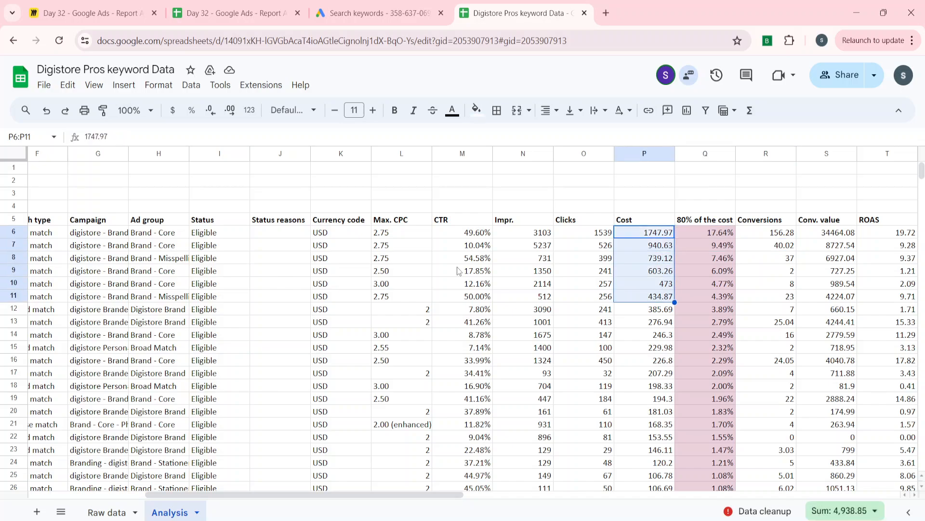
key(shift+Down)
key(shift+Down)
key(shift+Down)
key(shift+Down)
key(shift+Down)
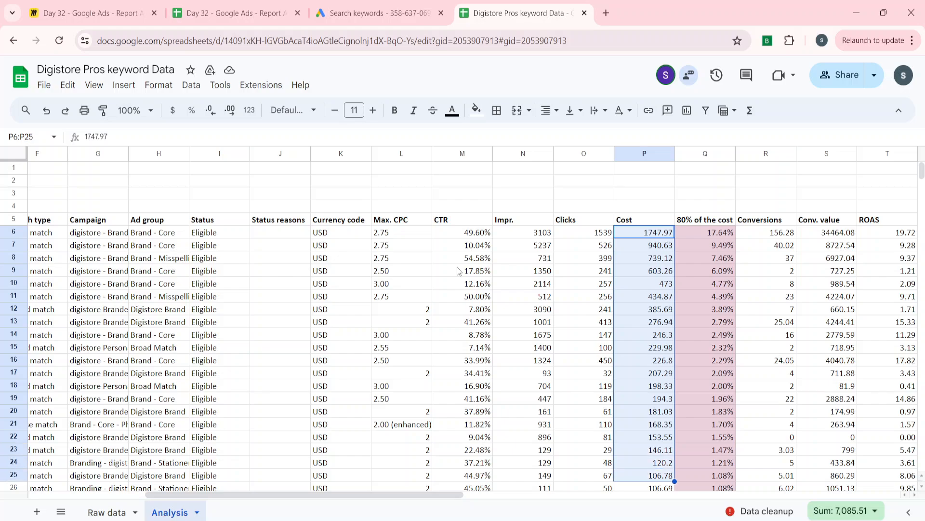
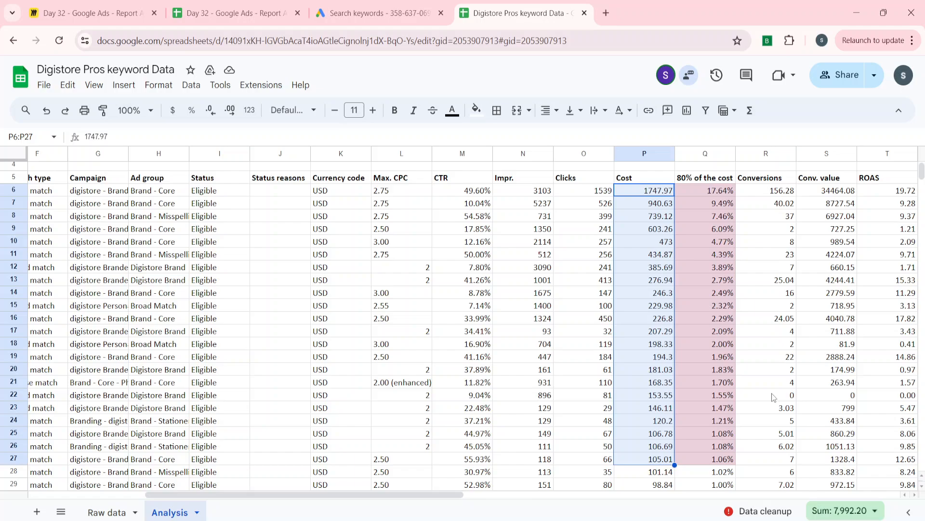
Enter 7992 in P1 as the summed cost of the highlighted keywords
key(ctrl+Up)
key(ctrl+Up)
text(7)
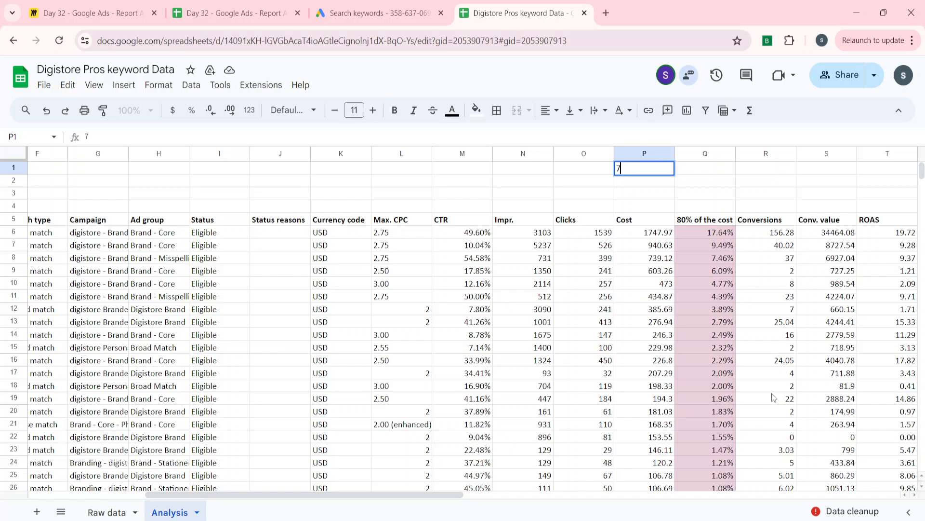
text(992)
key(Return)
Check the total cost formula at the end of the Cost column, in P239
key(Down)
key(Down)
key(Down)
key(Down)
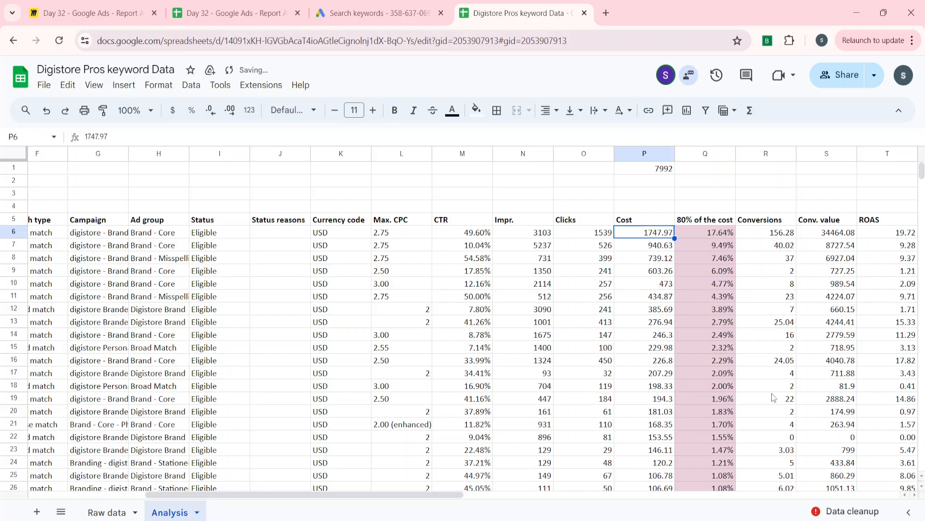
key(Down)
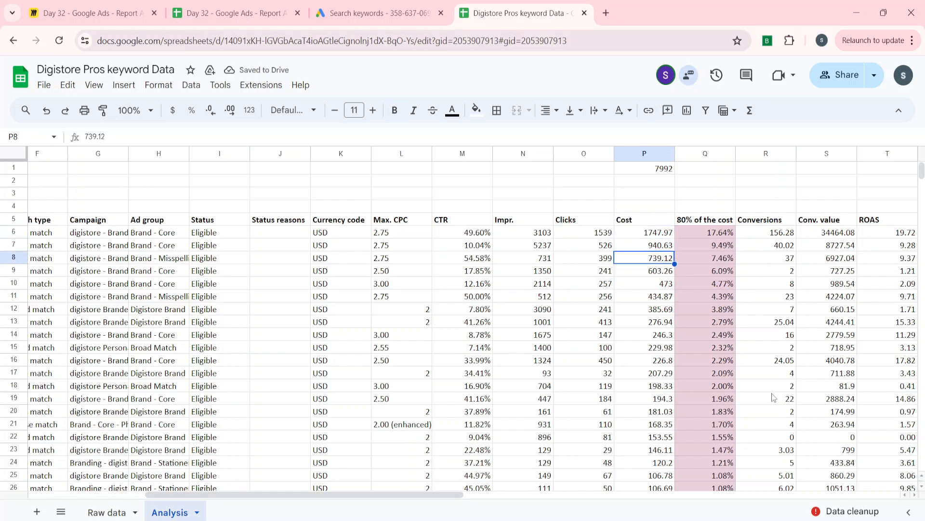
key(ctrl+Down)
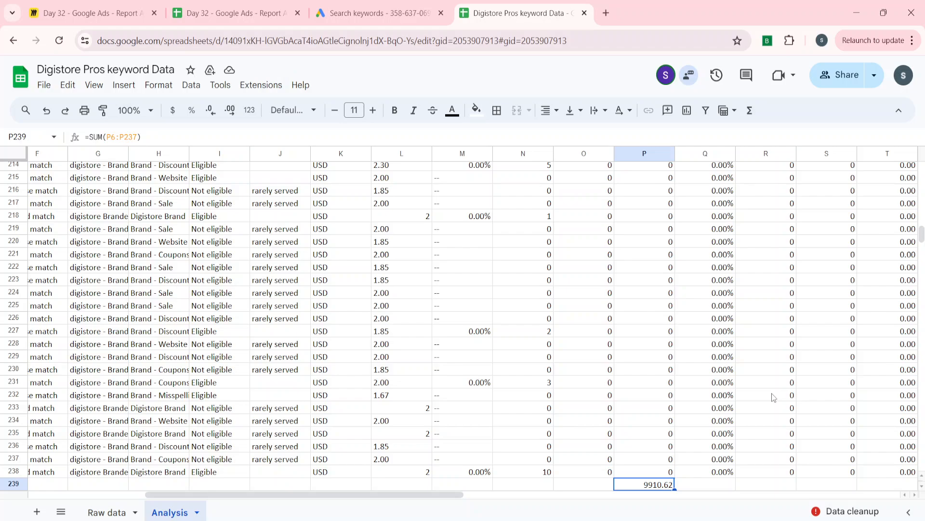
Enter 9912 in L1 as the total keyword cost
key(ctrl+Up)
key(Left)
key(Left)
key(Left)
key(Left)
key(Left)
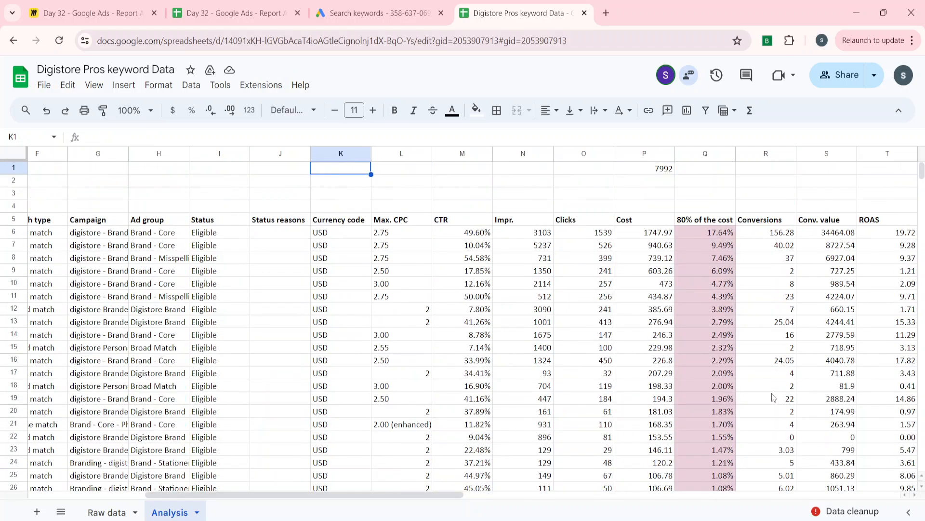
key(ctrl+Right)
key(ctrl+Right)
key(Down)
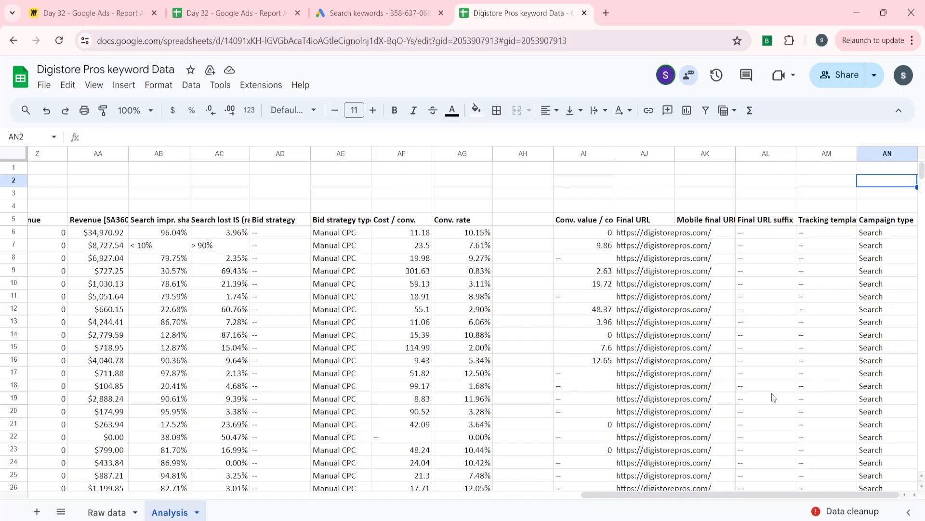
key(Left)
key(Left)
key(Left)
key(ctrl+Left)
key(Up)
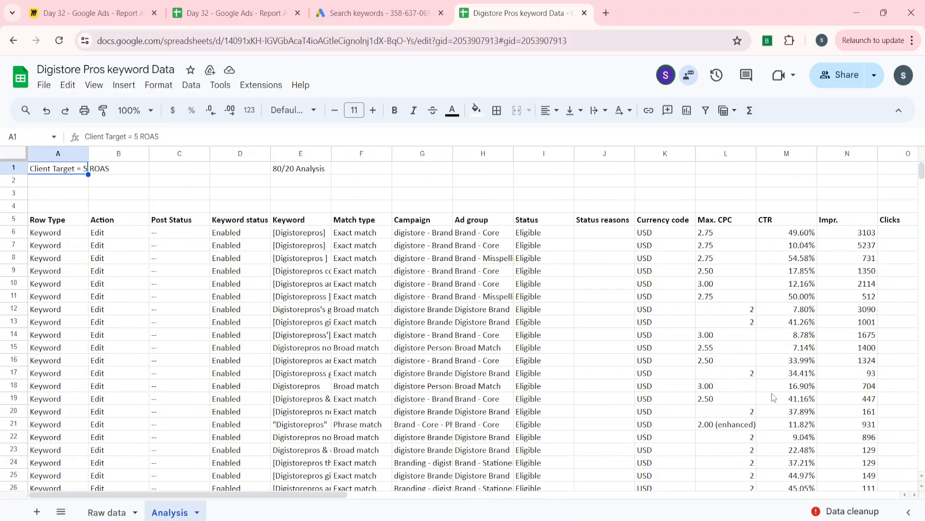
key(Right)
key(Right)
key(Right)
key(Right)
key(ctrl+Right)
key(Right)
key(Right)
key(Left)
key(Left)
key(Left)
key(Left)
key(Left)
key(Left)
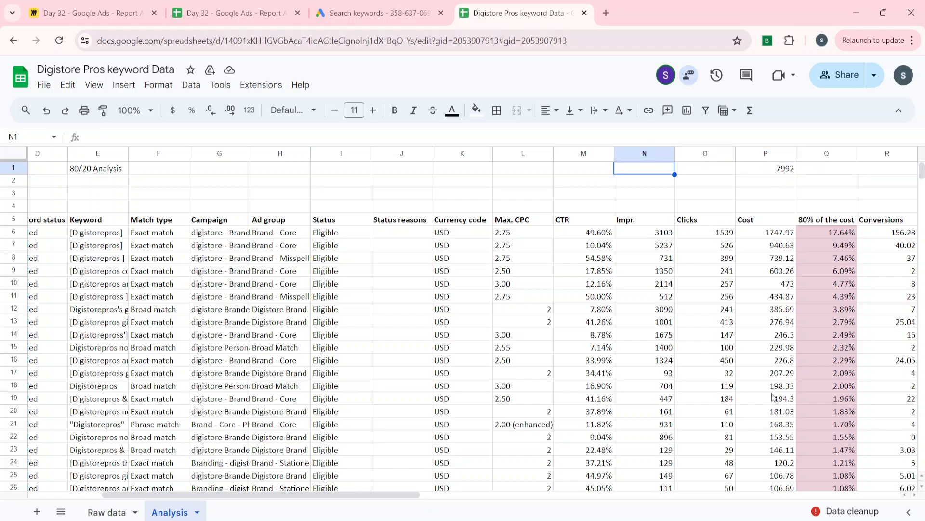
text(991)
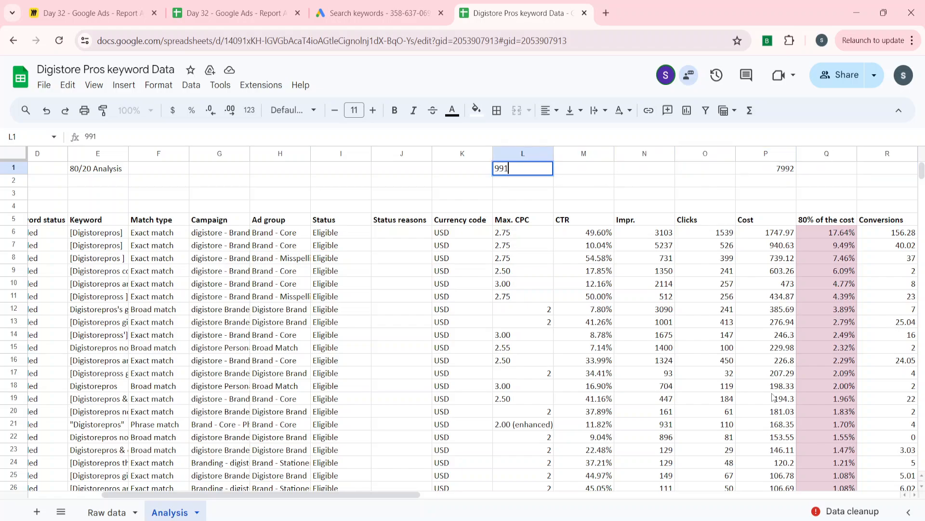
key(Right)
key(Right)
key(Right)
key(Right)
key(Right)
key(Right)
key(Right)
key(Right)
key(Right)
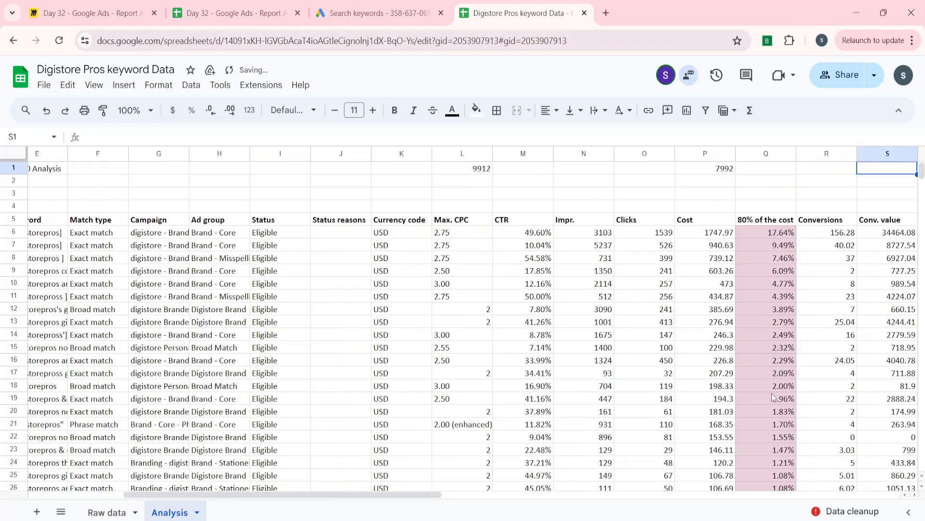
Calculate the highlighted keywords' share of total cost in S1 with =P1/L1, formatted as a percentage
key(Left)
key(Left)
text(=)
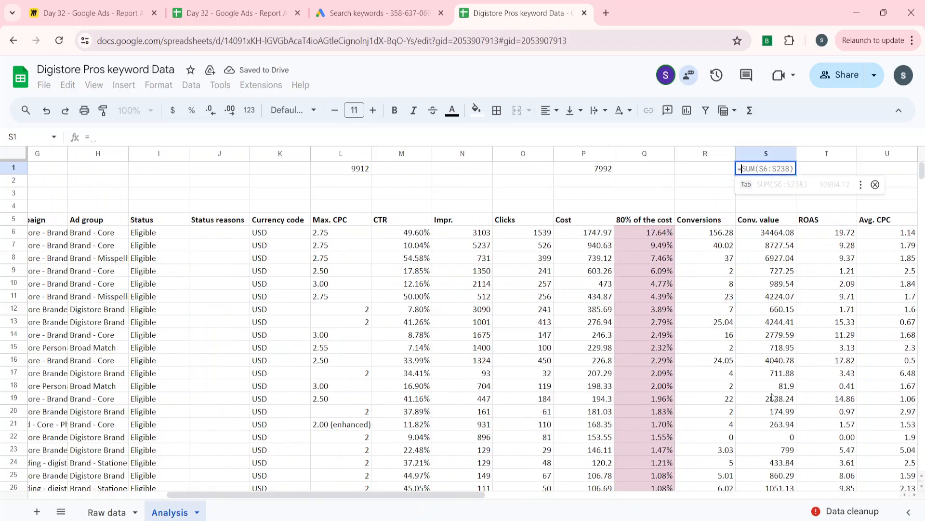
key(Left)
key(Left)
key(Left)
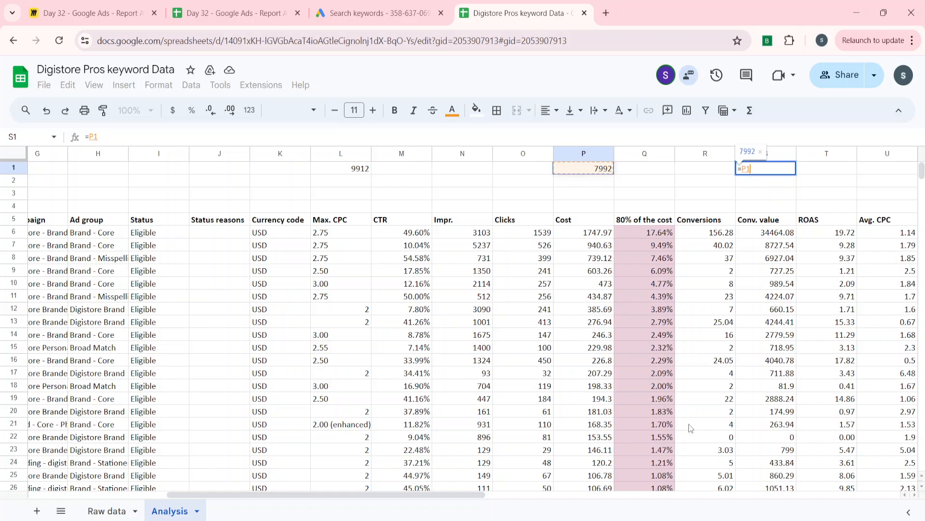
text(/)
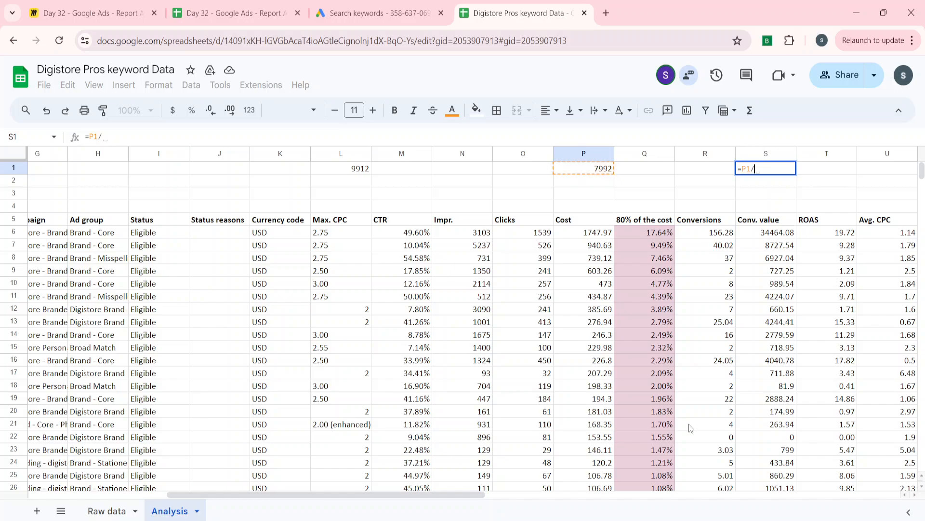
click(354, 173)
key(Return)
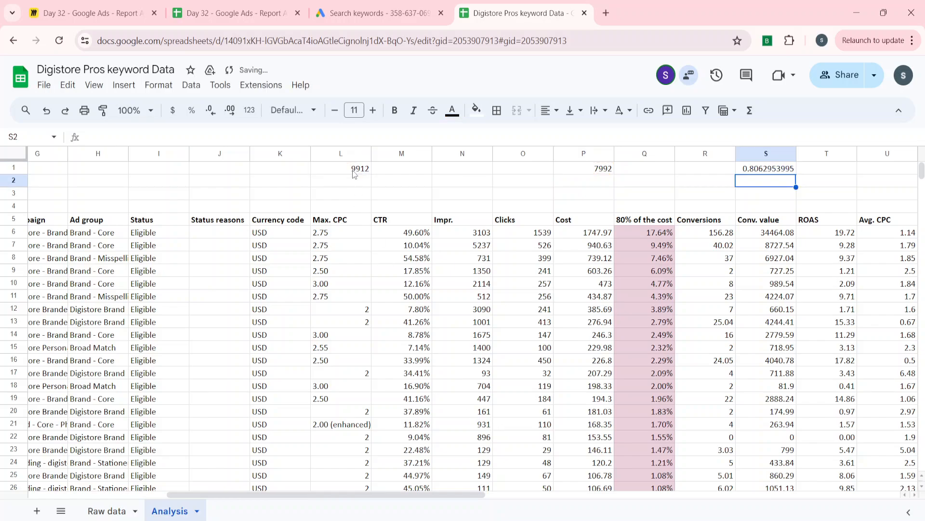
key(Up)
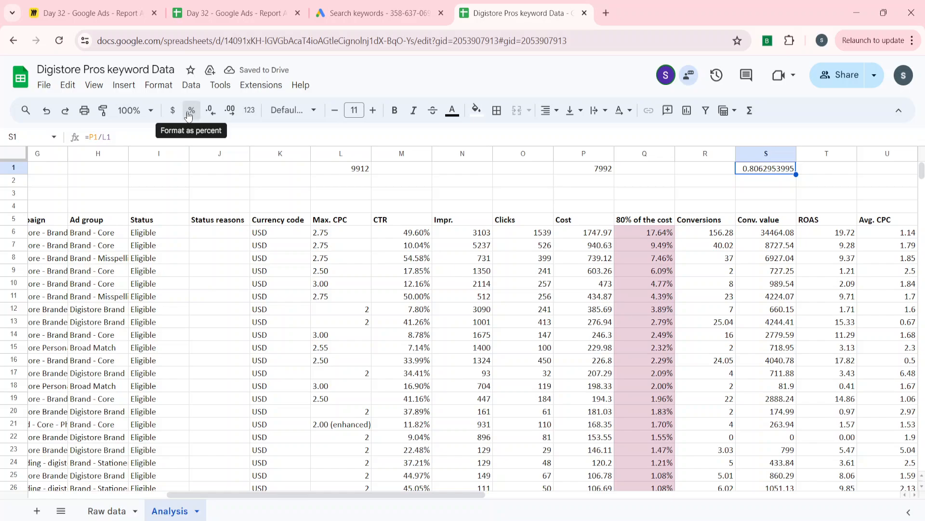
click(189, 114)
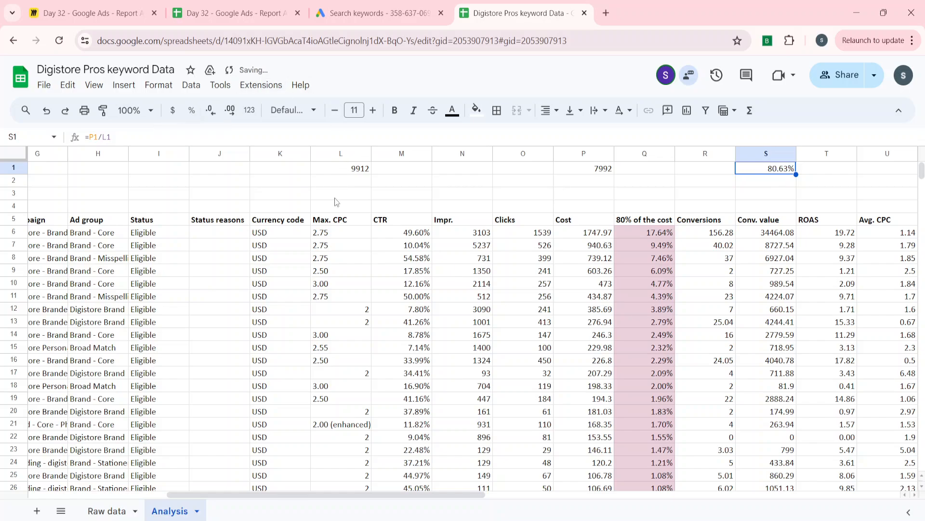
Clear the scratch figures from L1:S1
key(Left)
key(Left)
key(Left)
key(Left)
key(Left)
key(Left)
key(Left)
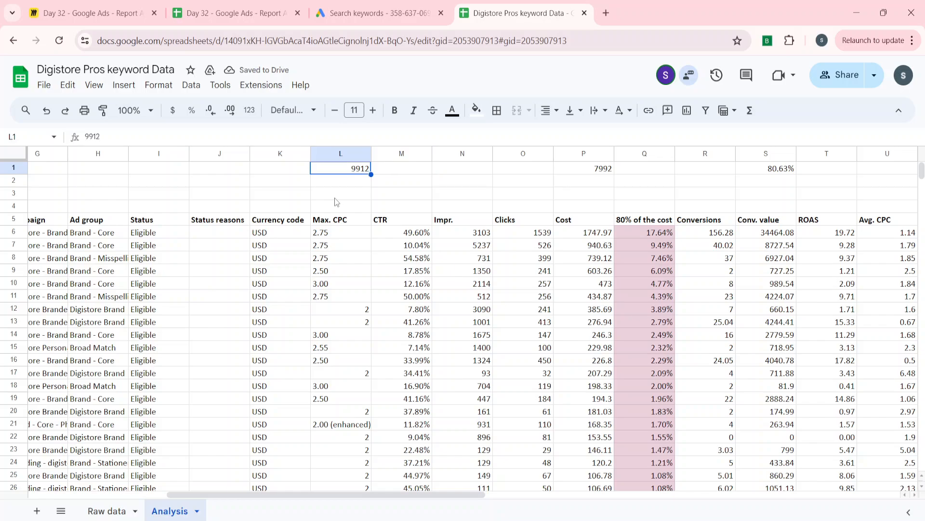
key(shift+Right)
key(shift+Right)
key(shift+Right)
key(shift+Right)
key(shift+Right)
key(shift+Right)
key(shift+Right)
key(Delete)
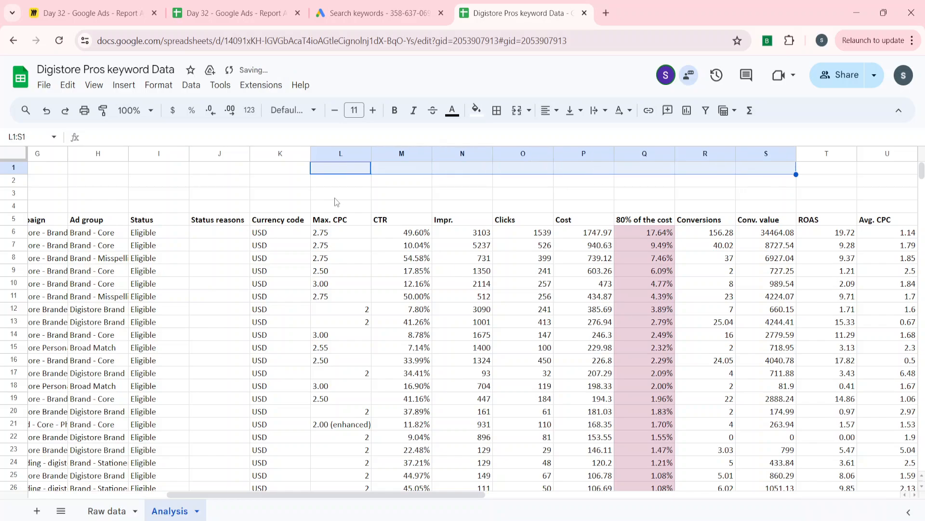
key(Left)
key(Down)
key(Down)
key(Down)
key(Down)
key(Down)
key(Right)
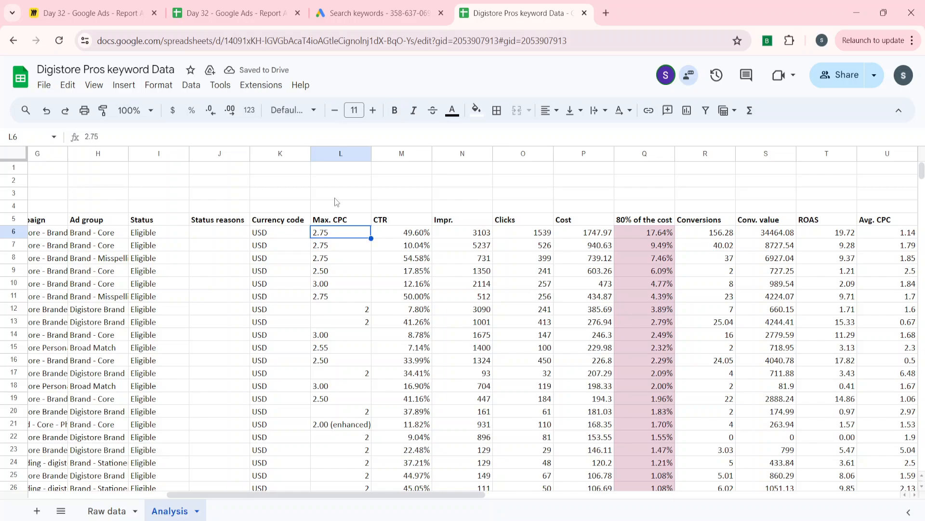
key(Left)
key(Left)
key(Left)
key(Left)
key(Left)
key(Right)
key(Right)
key(Right)
key(Right)
key(Right)
key(Up)
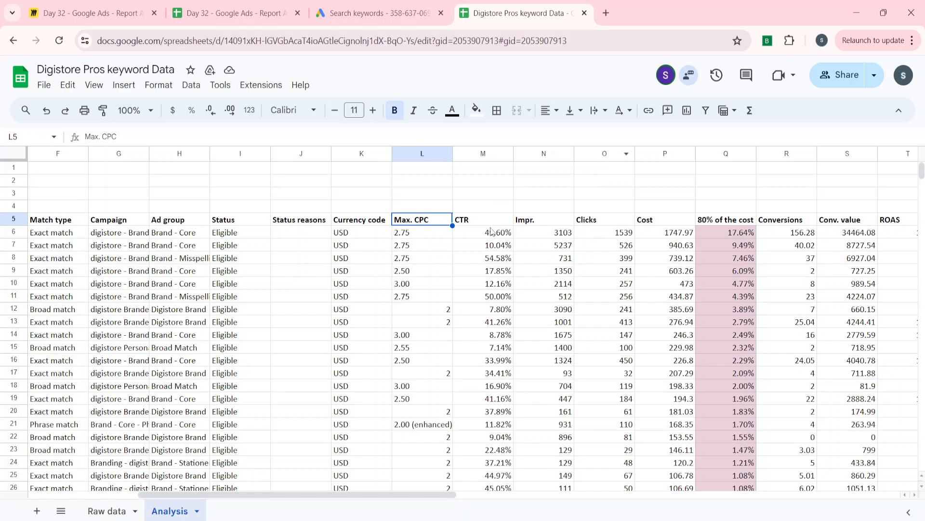
Insert an empty column between Max. CPC and CTR
click(491, 231)
key(ctrl+shift+Down)
key(ctrl+space)
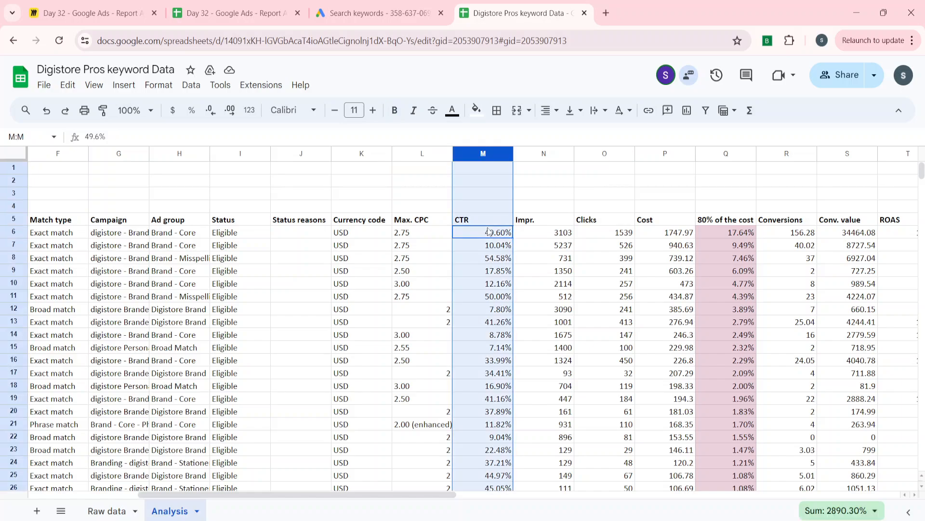
right_click(479, 153)
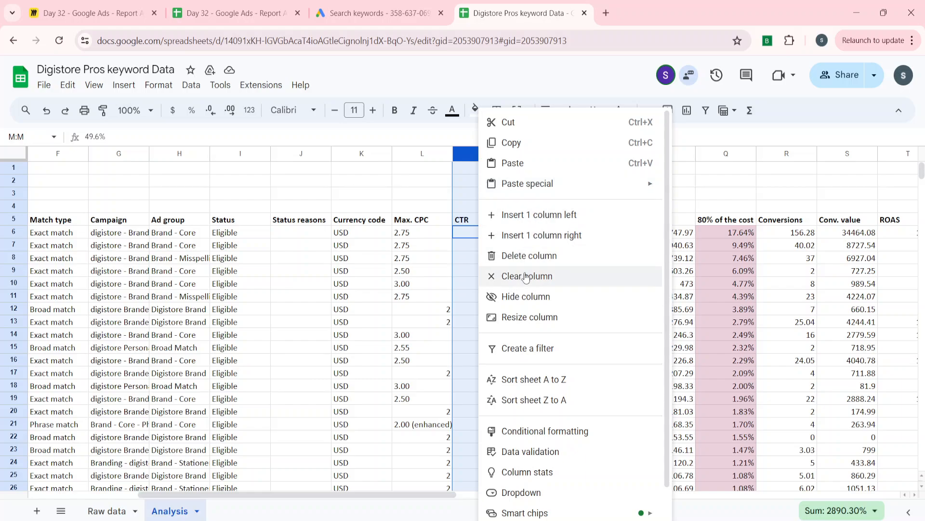
click(539, 215)
Enter the header "Comment" for the new column in M5
key(Left)
key(Up)
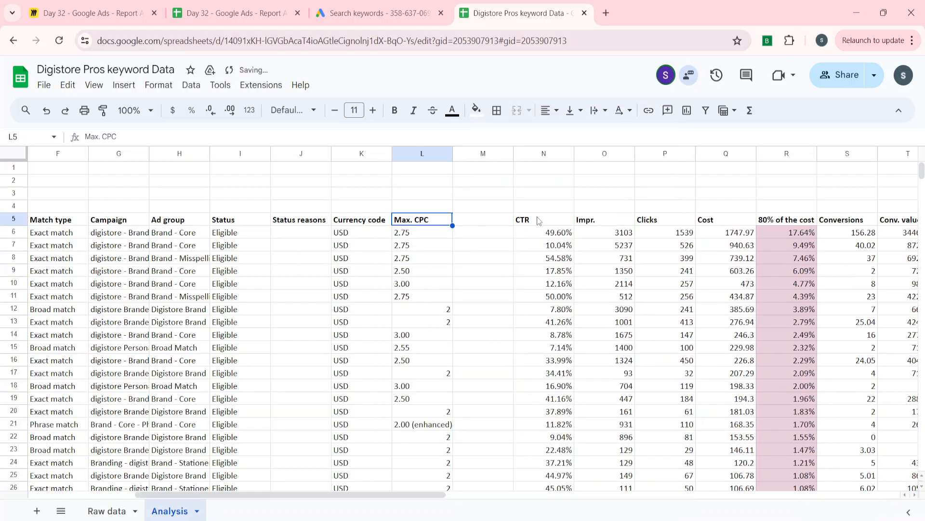
key(Right)
text(Comment)
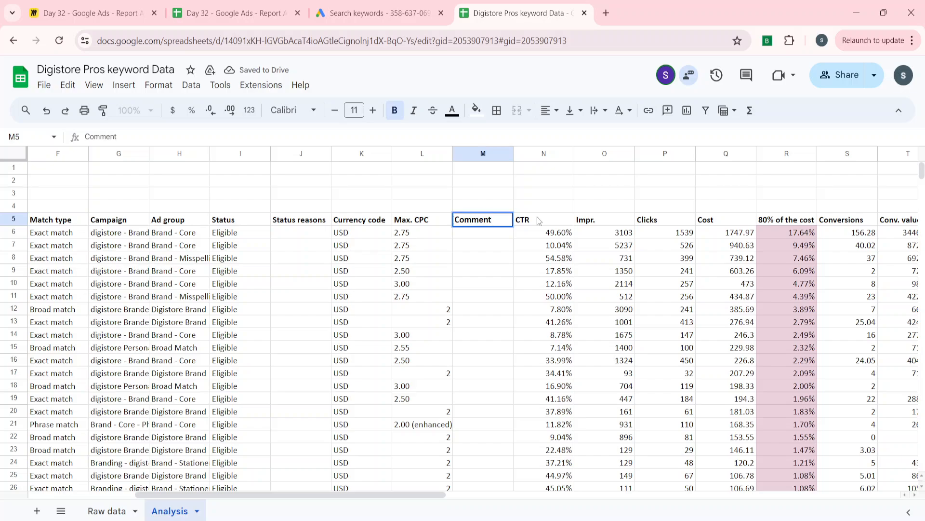
key(Return)
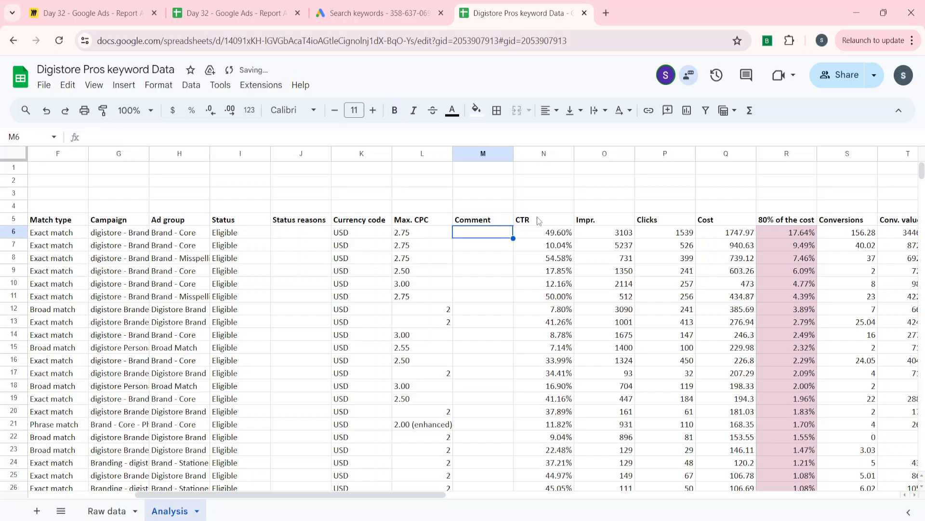
Delete the Comment column M
click(480, 153)
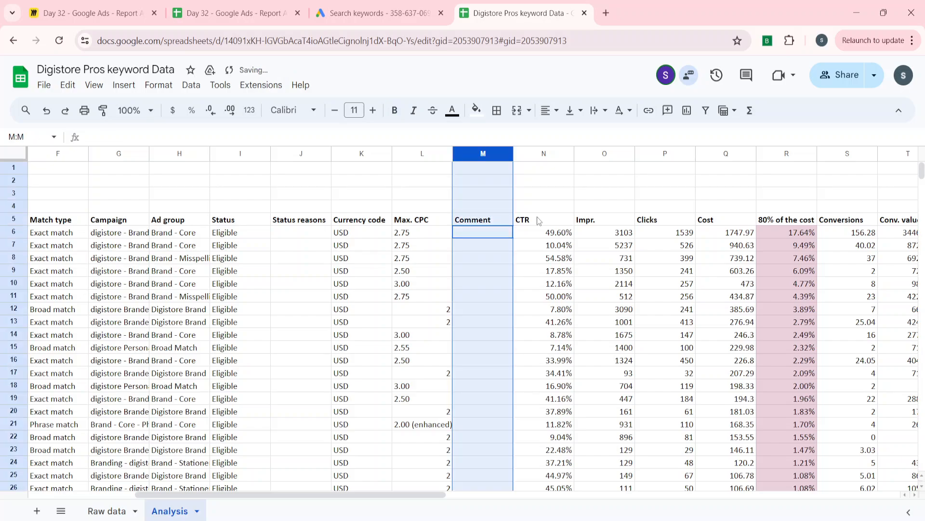
right_click(480, 153)
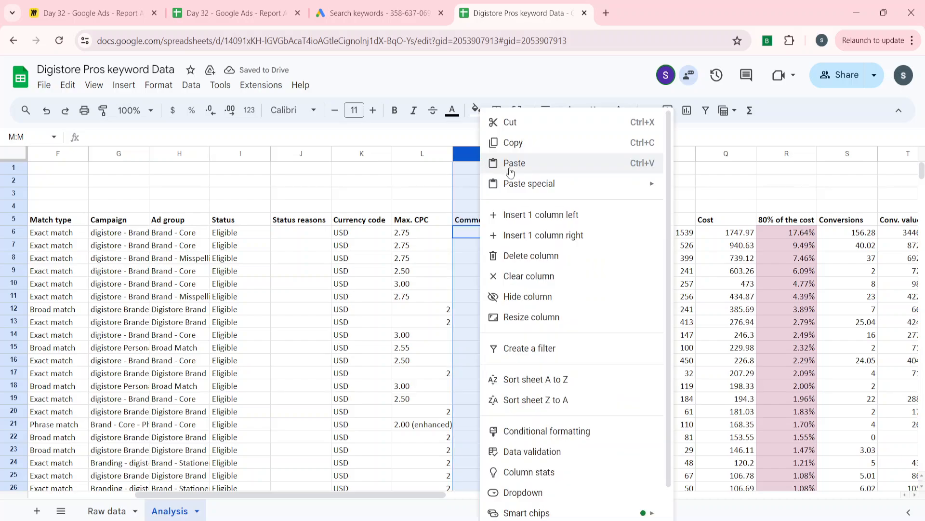
click(515, 255)
click(438, 286)
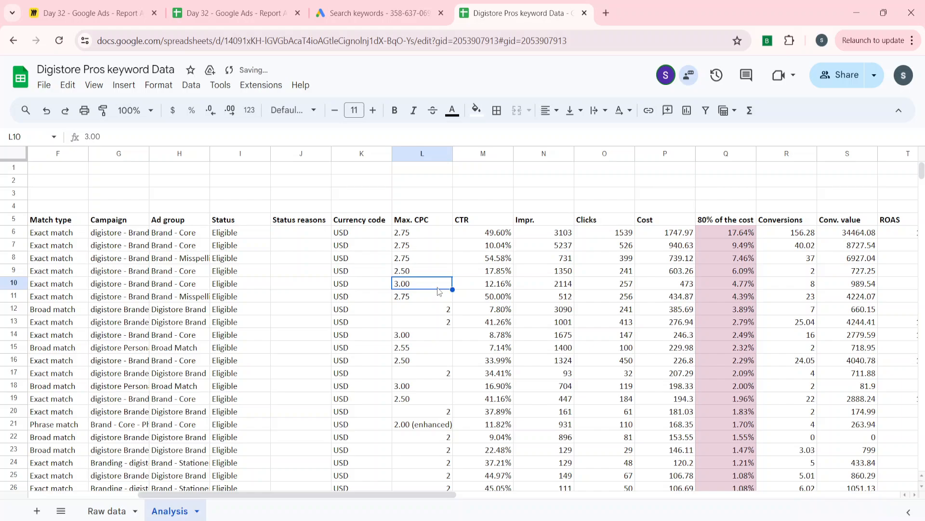
key(ctrl+Up)
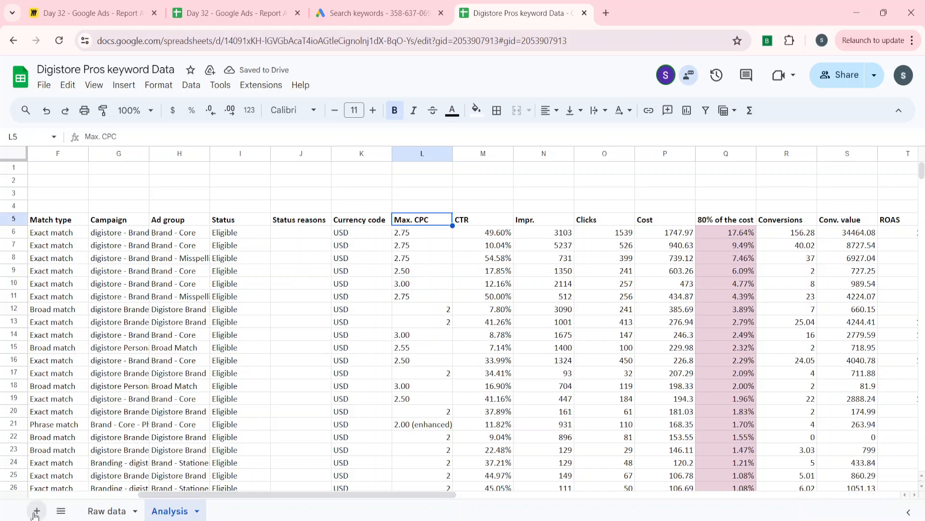
Add a new sheet named "80% of the cost" and return to the Analysis sheet
click(36, 510)
double_click(230, 510)
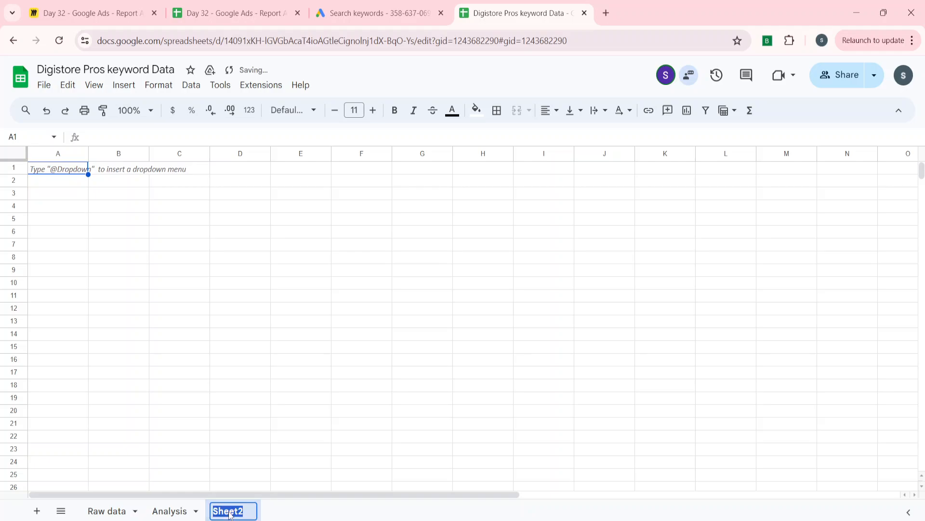
key(BackSpace)
text(80)
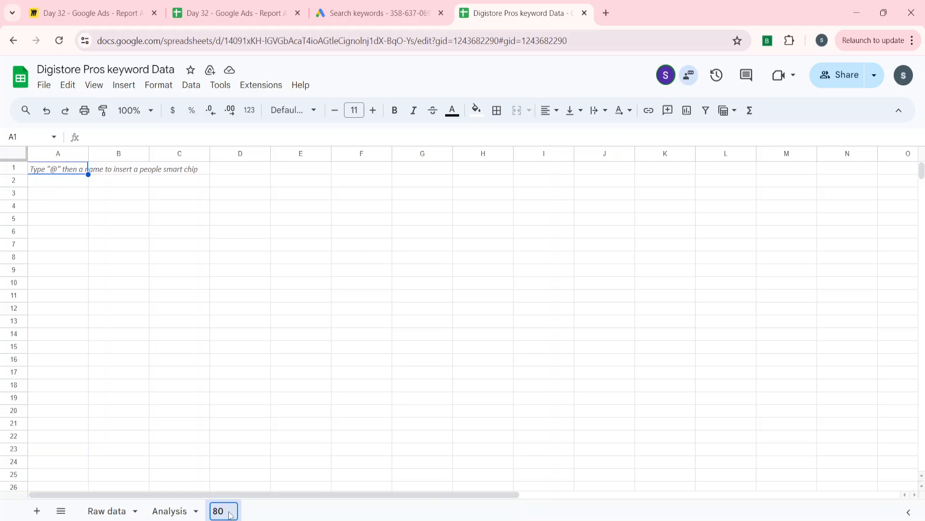
text(% of )
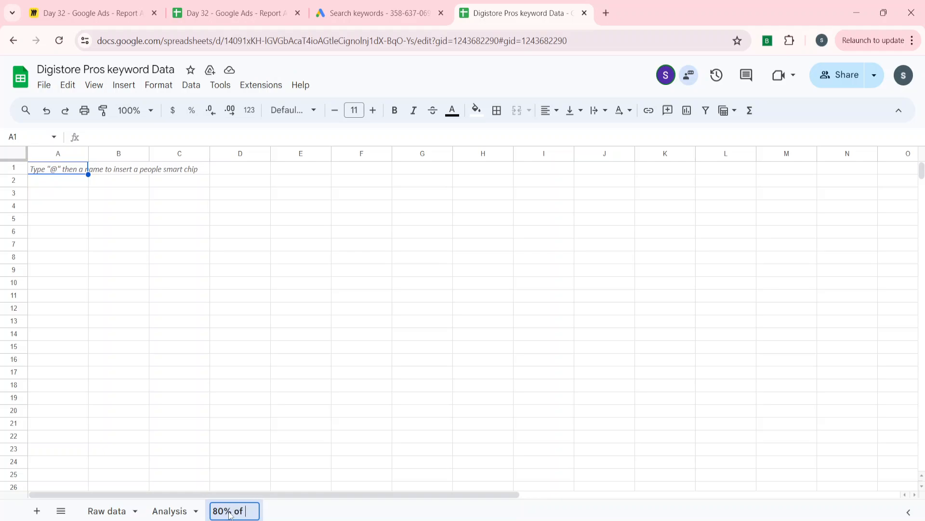
text(the cost)
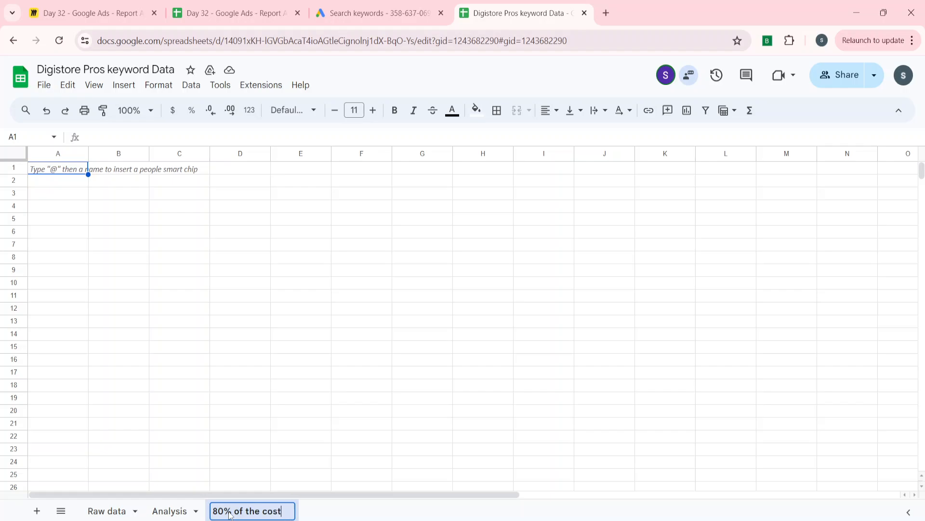
key(Return)
click(174, 511)
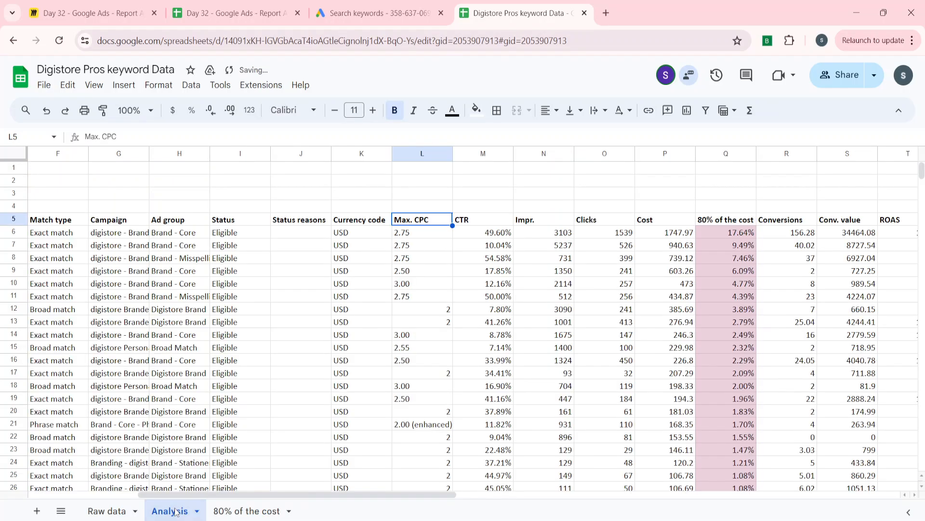
text(000)
key(BackSpace)
key(BackSpace)
key(BackSpace)
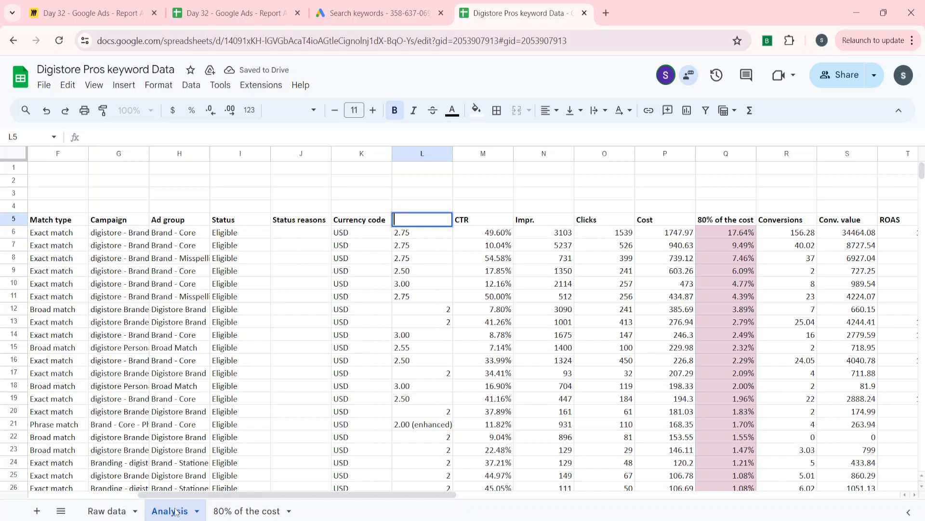
key(Return)
key(Return)
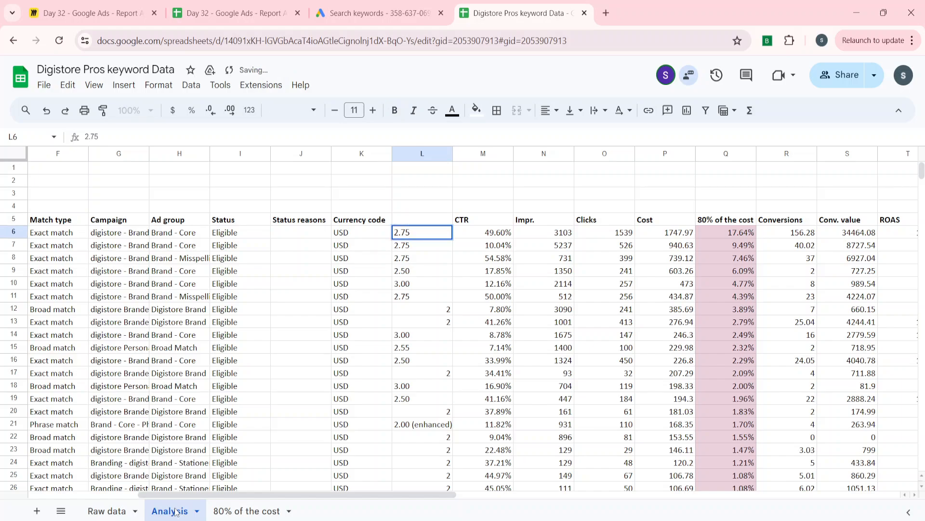
key(Return)
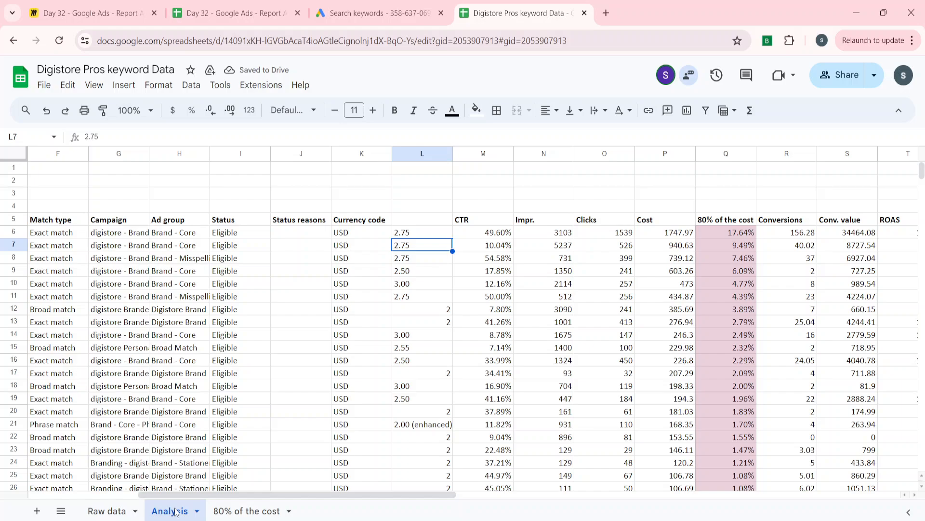
key(ctrl+z)
Add a filter to the header row 5 of the Analysis sheet
key(Right)
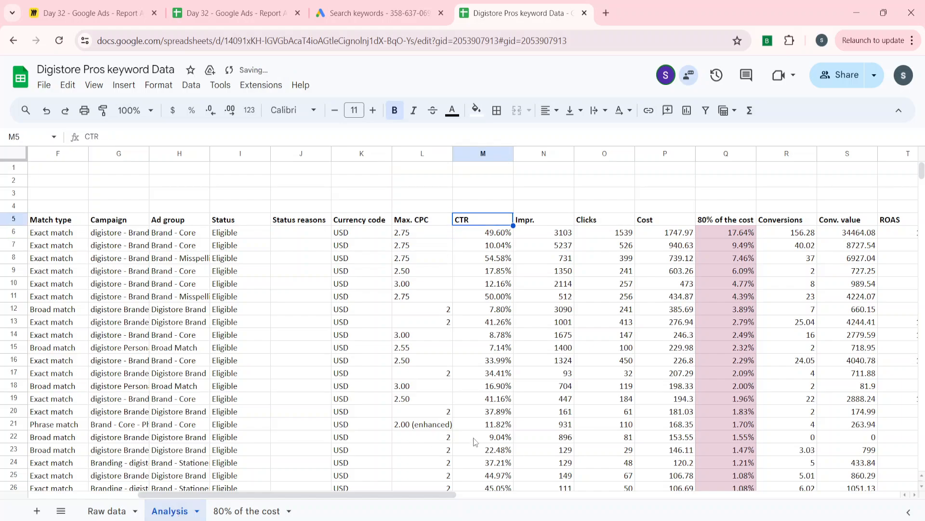
key(shift+space)
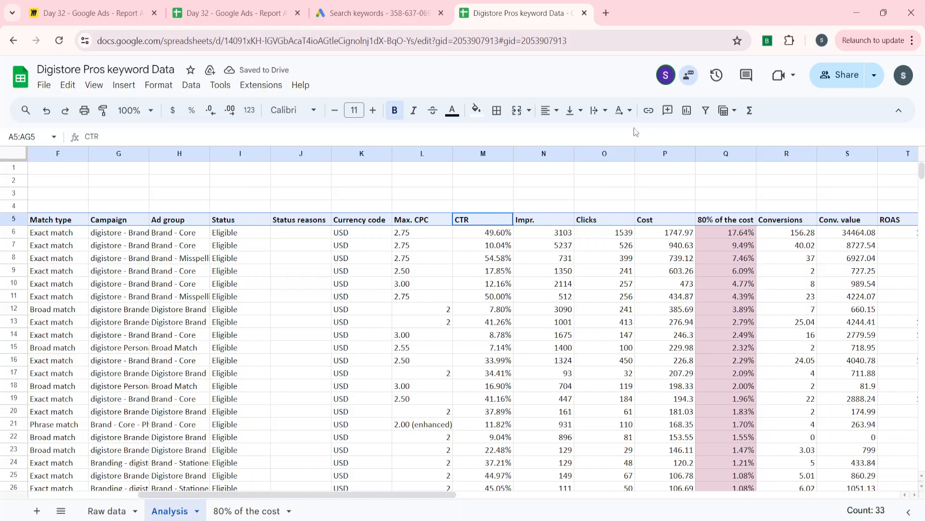
click(706, 111)
click(567, 270)
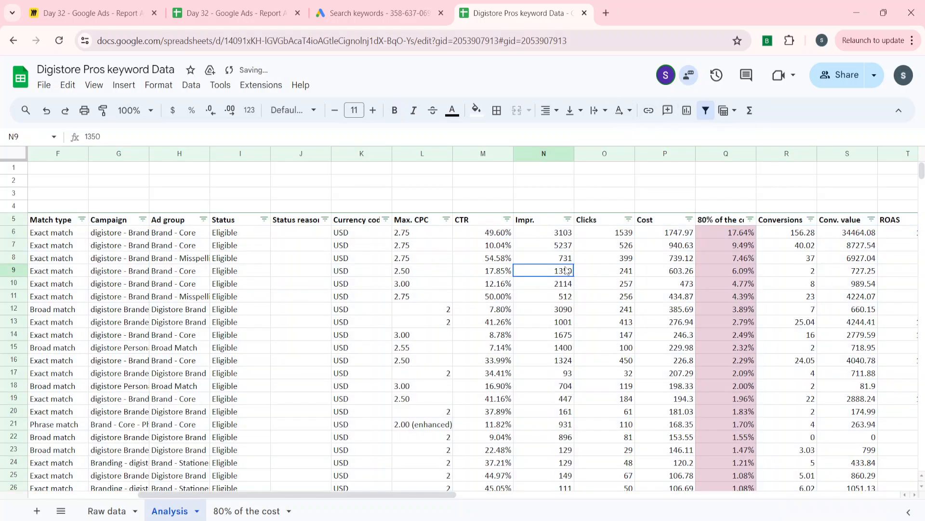
Filter the "80% of the cost" column by the light magenta 3 fill color
click(750, 219)
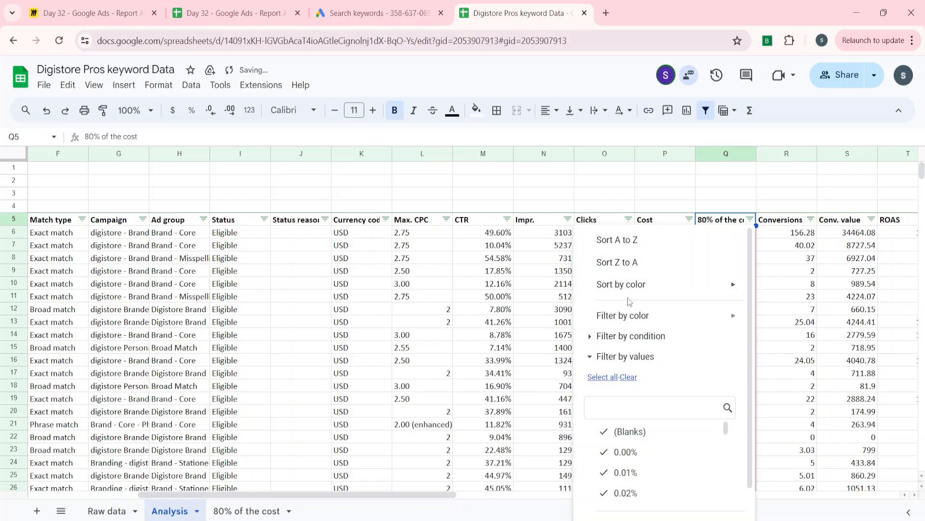
mouse_move(626, 314)
mouse_move(784, 341)
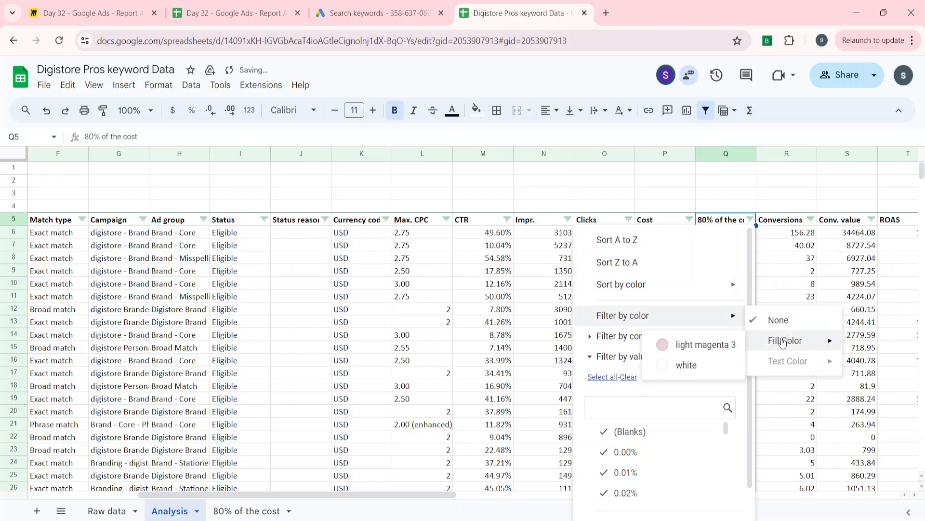
click(707, 353)
click(590, 275)
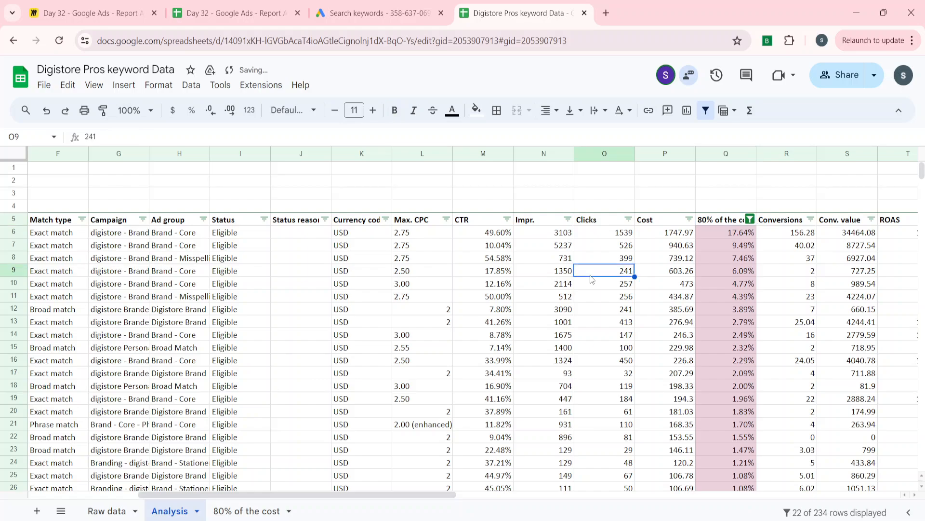
Copy the filtered keyword table including its headers, range A5:AG27, from the Analysis sheet
key(ctrl+Left)
key(ctrl+Up)
key(ctrl+Left)
key(ctrl+shift+Right)
key(ctrl+shift+Down)
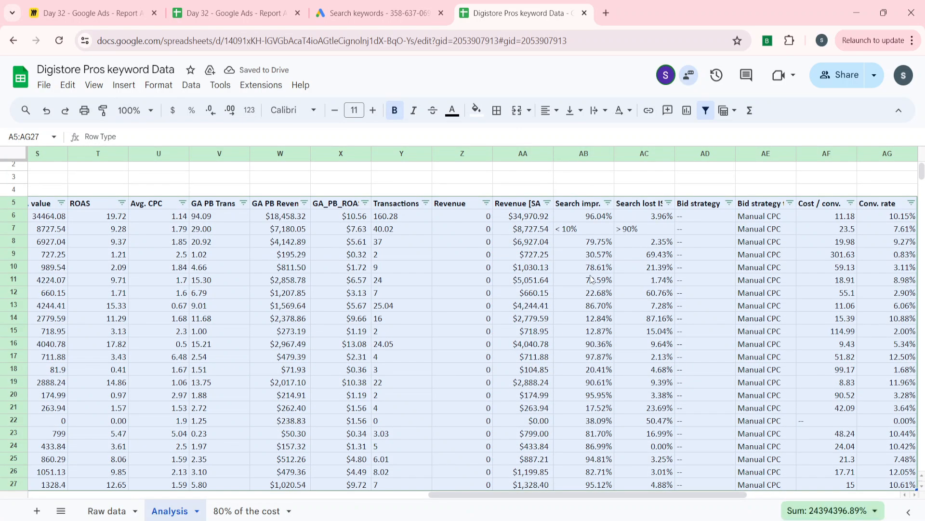
key(Down)
key(Down)
key(ctrl+Down)
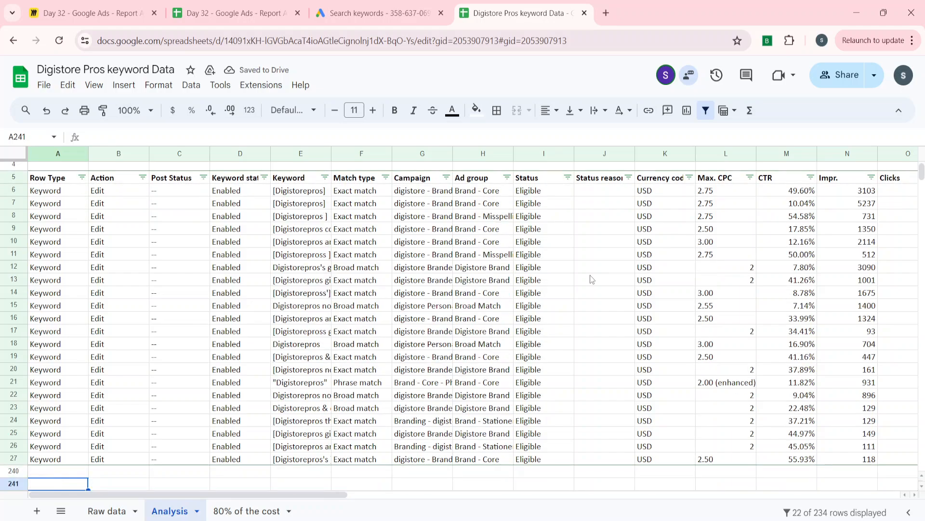
key(ctrl+Up)
key(ctrl+shift+Right)
key(ctrl+shift+Down)
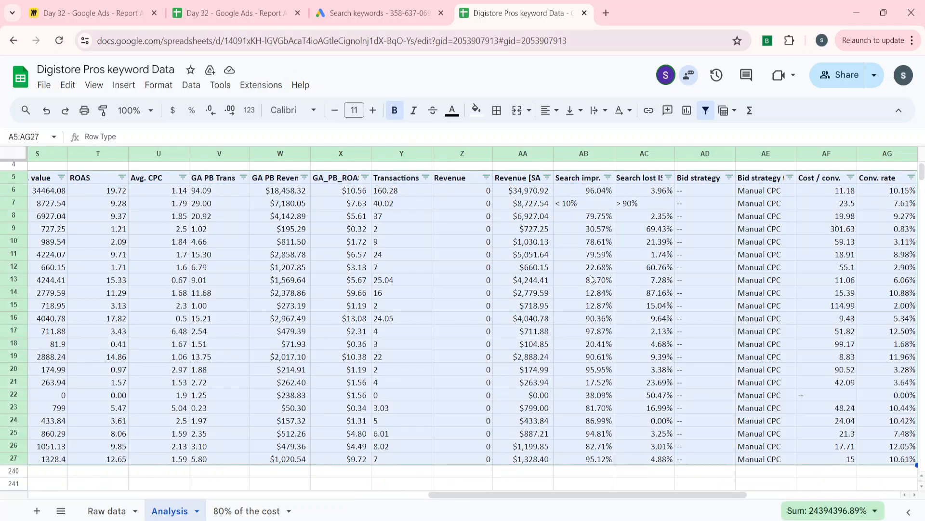
Paste the copied keyword table into the "80% of the cost" sheet starting at cell A5
click(235, 510)
key(Down)
key(Down)
key(Down)
key(Down)
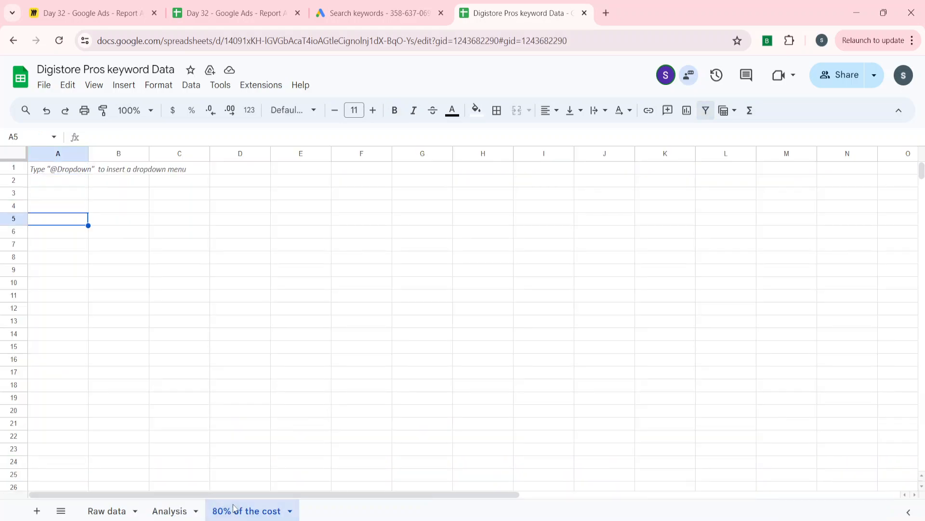
key(ctrl+v)
key(Left)
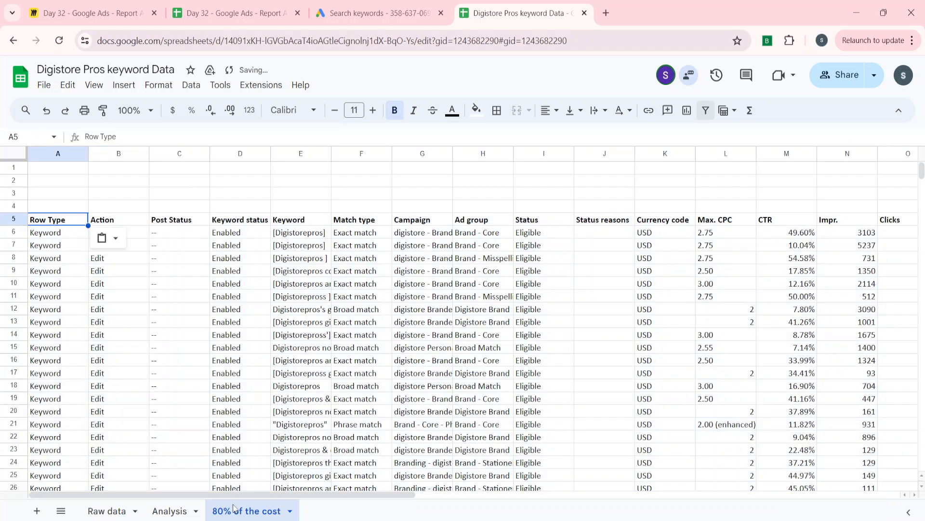
Check the pasted keyword rows down to the end of the table
key(ctrl+Down)
key(Right)
key(Right)
key(Right)
key(Right)
key(Right)
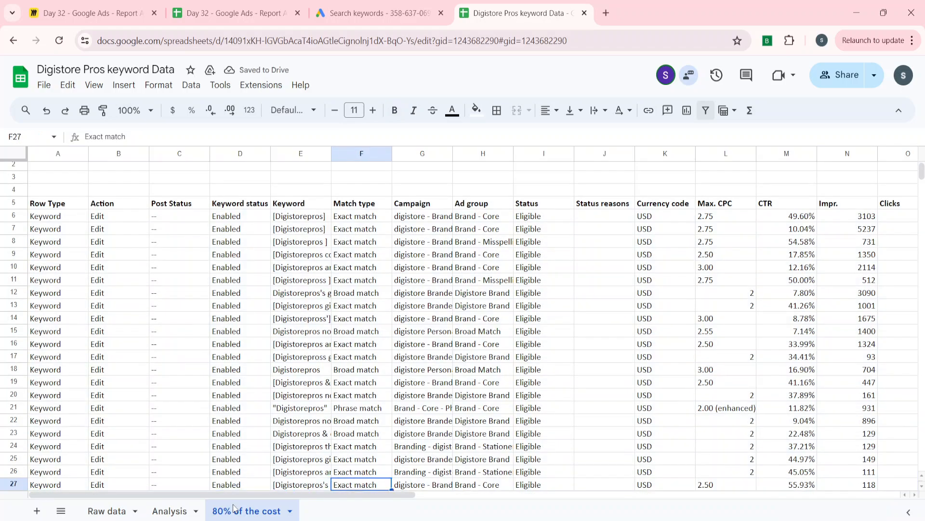
key(Down)
key(Up)
key(Up)
key(Up)
key(Up)
key(Up)
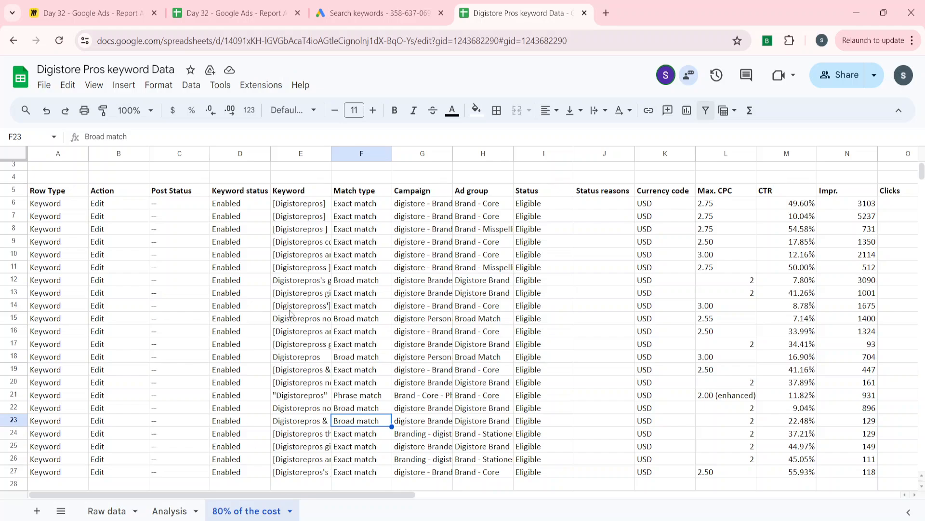
Delete the "80% of the cost" column Q from the pasted table
click(485, 293)
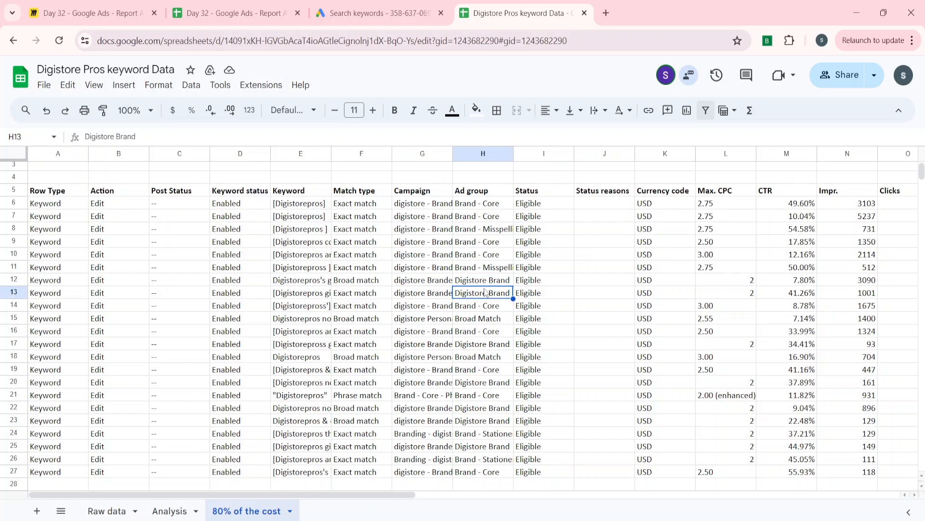
key(Right)
key(Right)
key(Right)
key(Right)
key(Right)
key(Right)
key(Right)
key(Right)
key(Right)
key(Right)
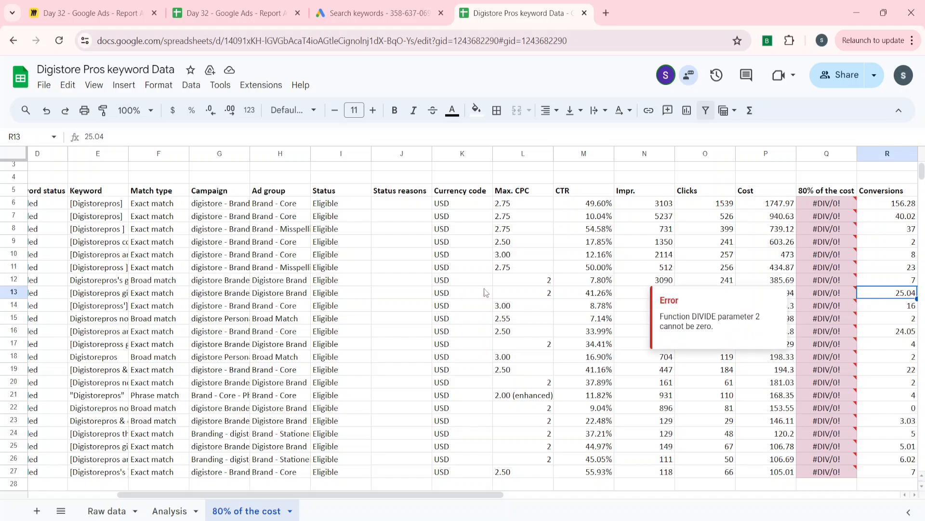
key(Left)
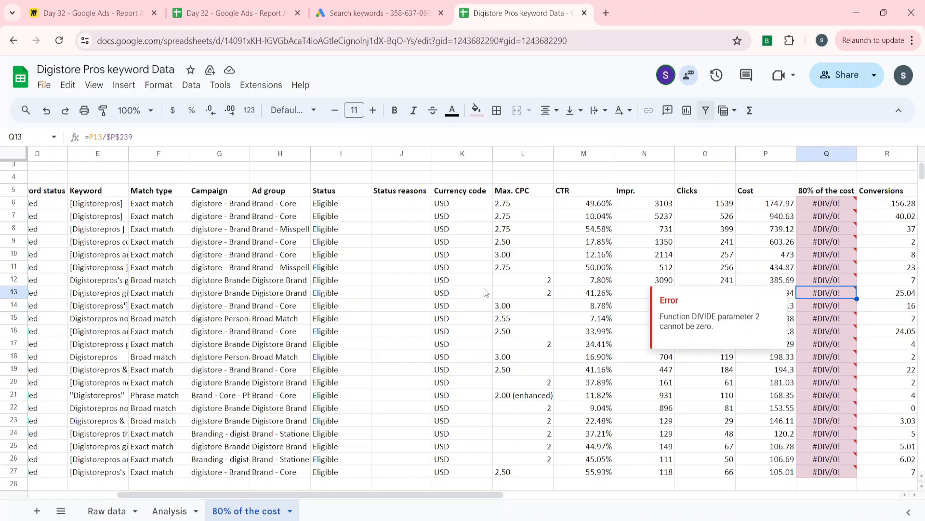
key(ctrl+space)
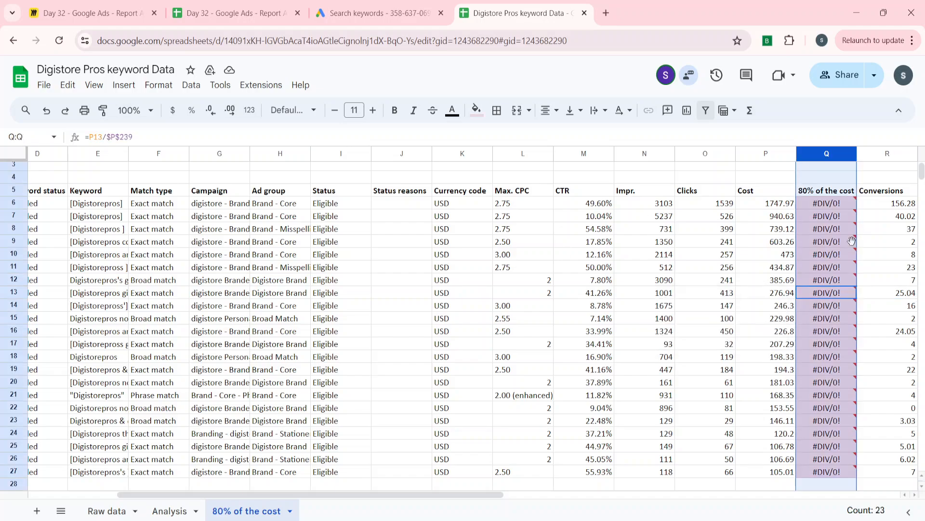
click(824, 152)
right_click(828, 155)
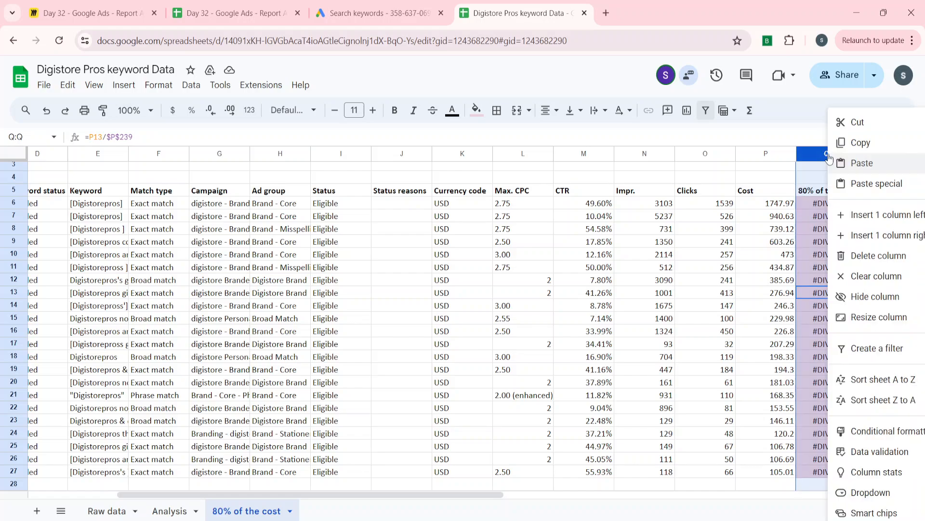
click(858, 257)
click(730, 235)
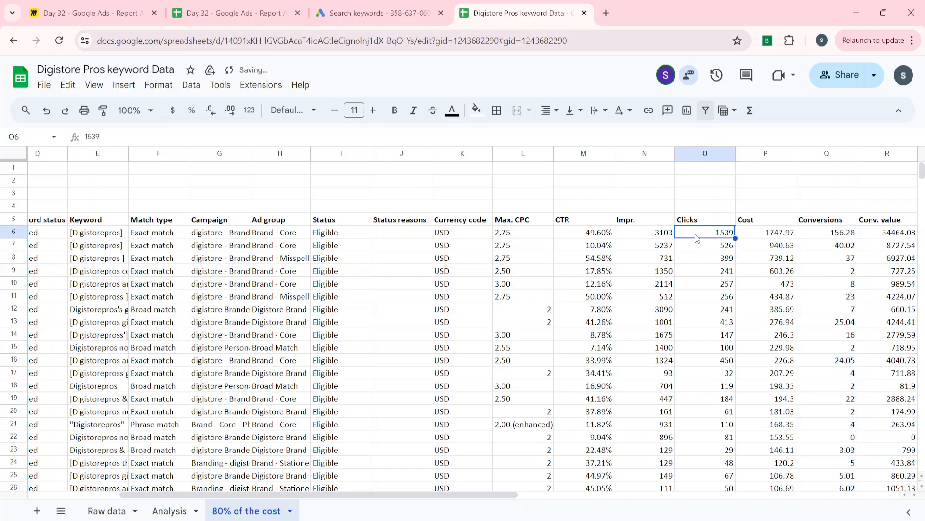
Enter the note "Client Target = 5 ROAS" in cell A1 of the "80% of the cost" sheet
key(ctrl+Left)
key(ctrl+Left)
key(ctrl+Left)
key(ctrl+Up)
key(Up)
key(Up)
key(Up)
key(Up)
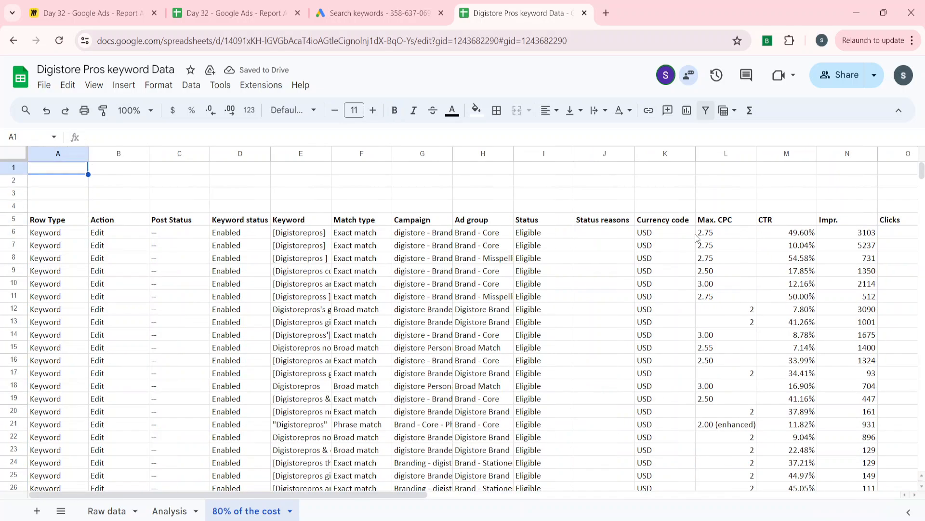
text(Clin)
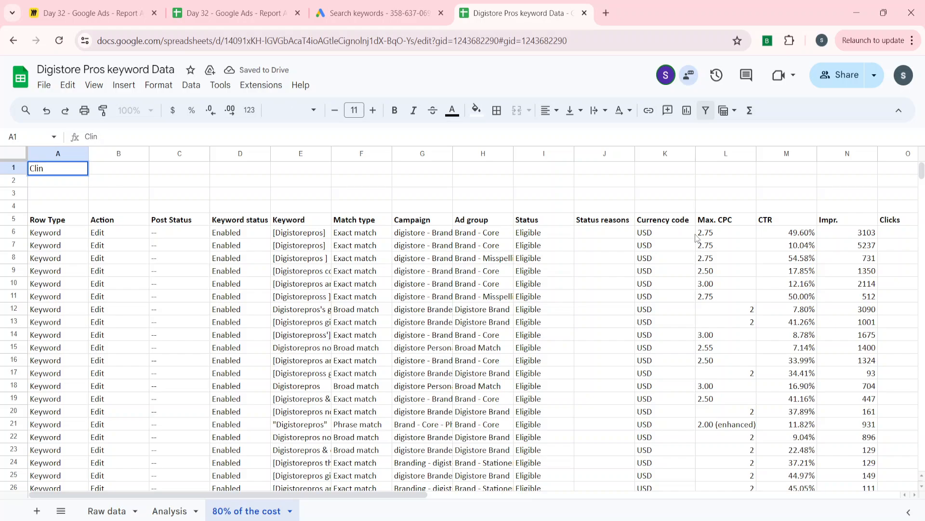
text(e)
key(BackSpace)
key(BackSpace)
text(emnt)
text( Target)
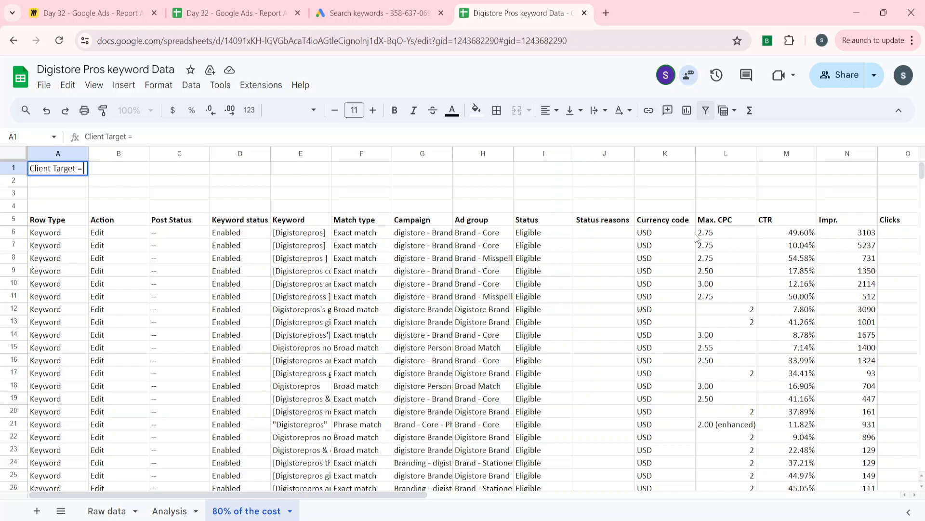
text( = 5 ROAS)
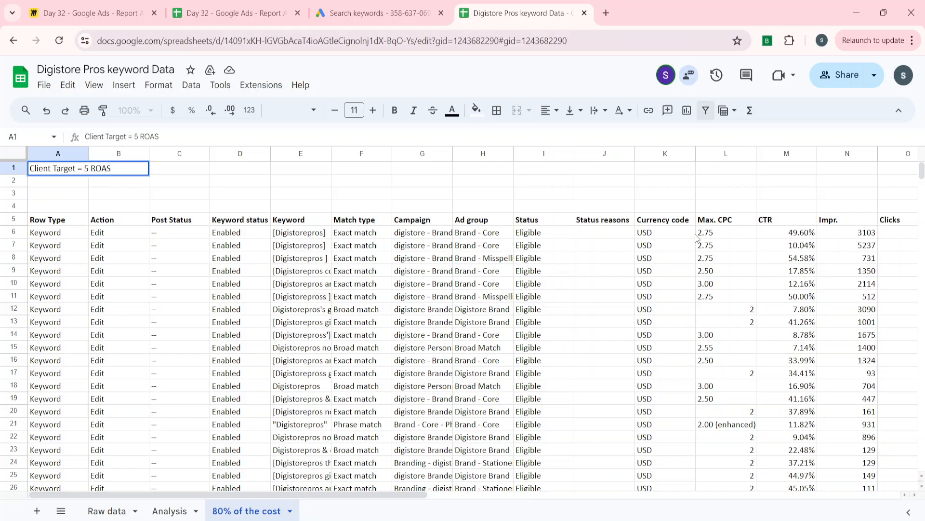
key(Return)
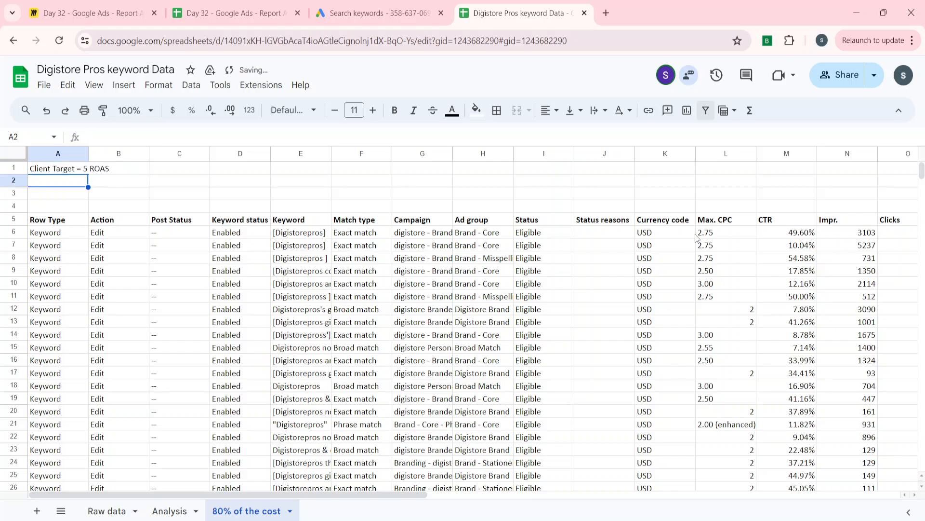
key(Down)
key(Down)
key(Down)
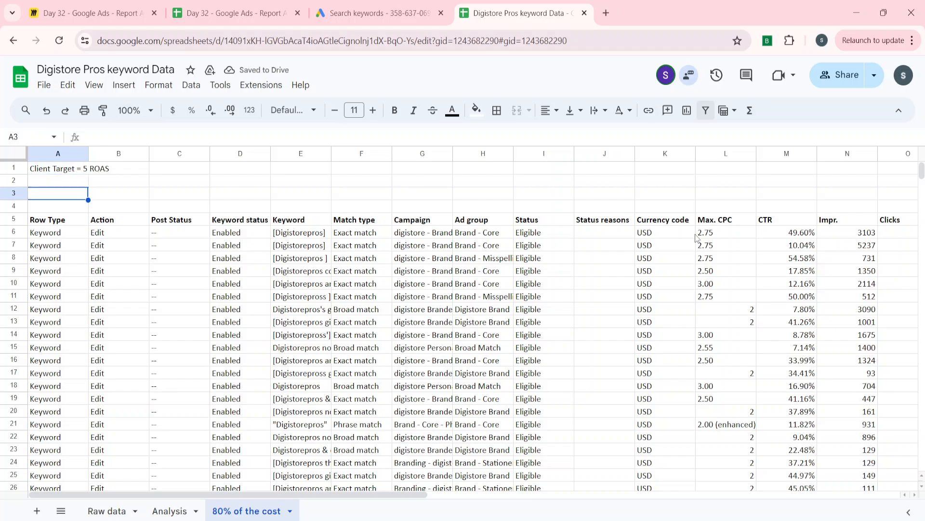
key(Right)
key(Right)
key(Right)
key(Right)
key(Right)
key(Right)
key(Right)
key(Right)
key(Right)
key(Right)
key(Right)
key(Right)
key(Right)
key(Right)
key(Right)
key(Right)
key(Right)
key(Right)
key(Right)
key(Right)
key(Left)
key(Left)
key(Left)
key(Left)
key(Left)
key(Left)
key(Left)
key(Left)
key(Left)
key(Left)
key(Left)
key(Left)
key(Left)
key(Left)
key(Left)
key(Left)
key(Left)
key(Left)
key(Left)
key(Left)
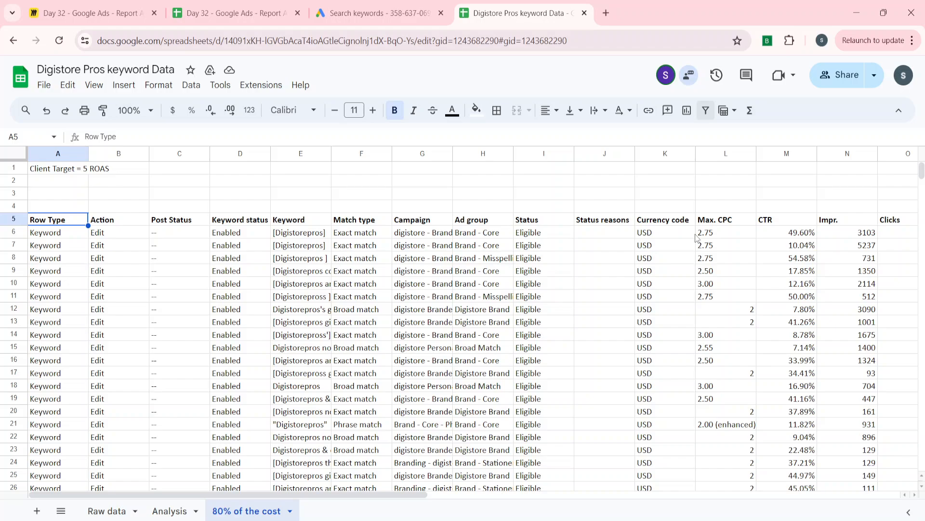
key(shift+space)
click(628, 250)
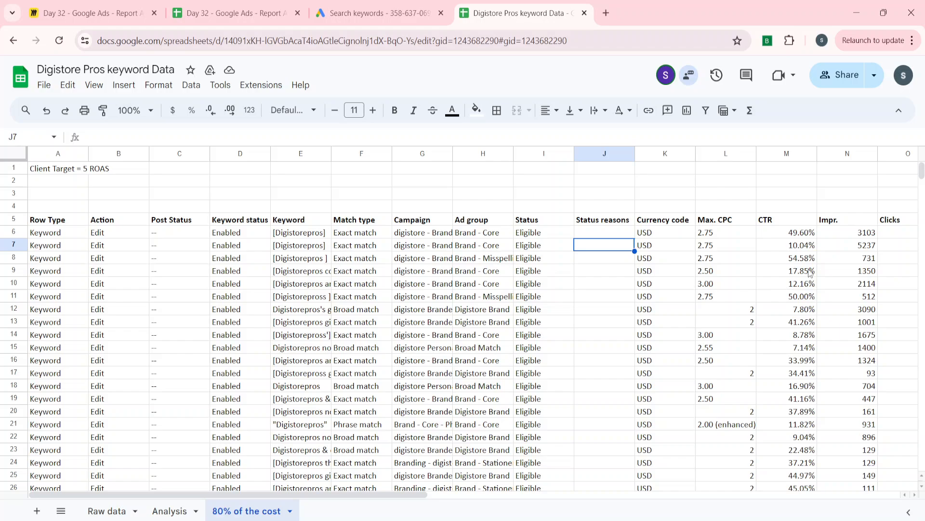
Add a filter to the header row 5 of the "80% of the cost" sheet
key(Right)
key(Right)
key(Right)
key(Right)
key(Right)
key(Right)
key(Right)
key(Right)
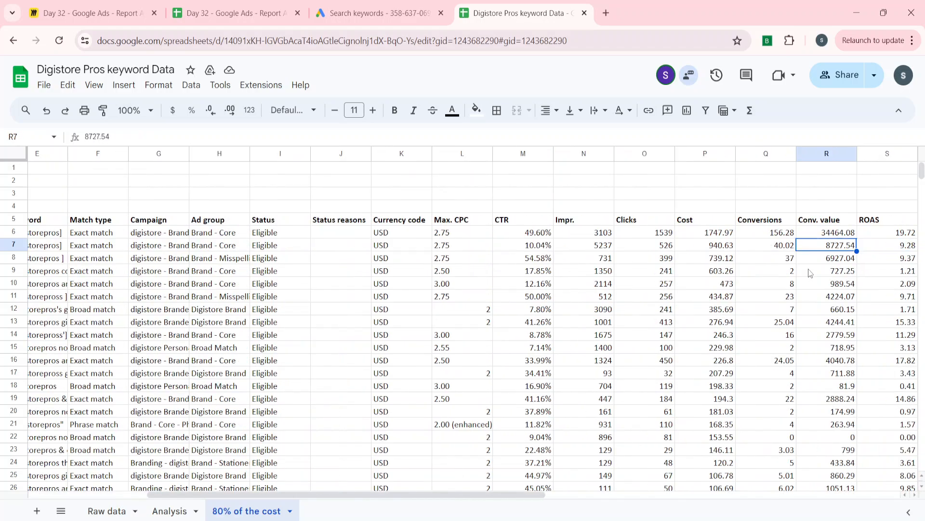
key(Right)
key(Right)
key(Up)
key(Up)
key(Left)
key(shift+space)
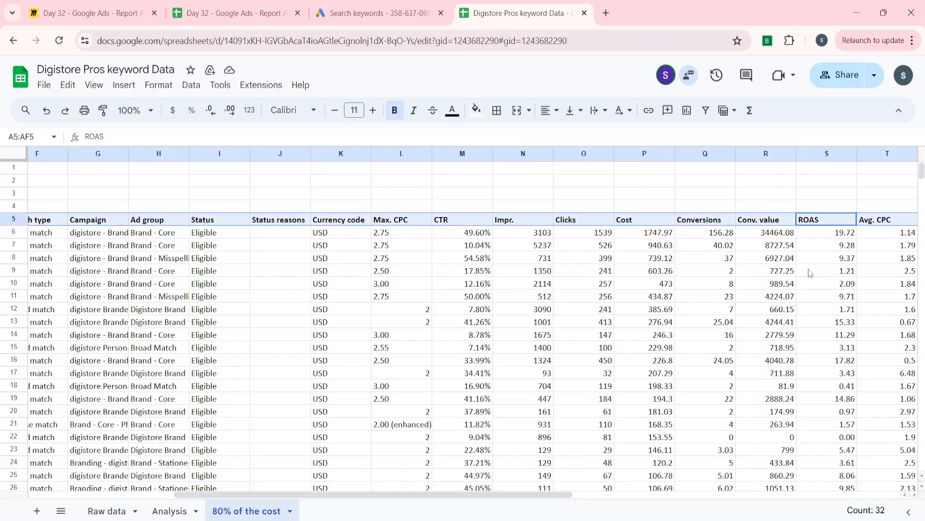
click(707, 112)
Sort the keyword table by ROAS from A to Z and re-sort it from Z to A
click(851, 220)
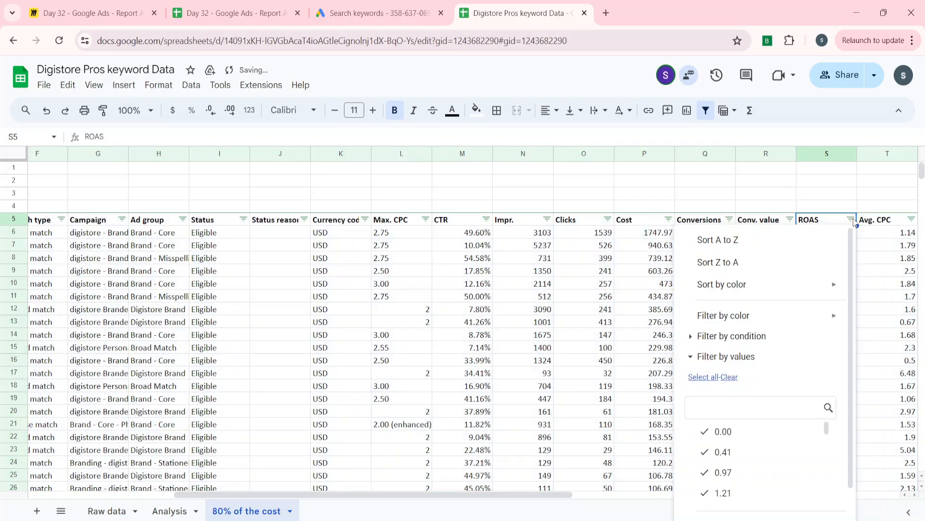
click(761, 238)
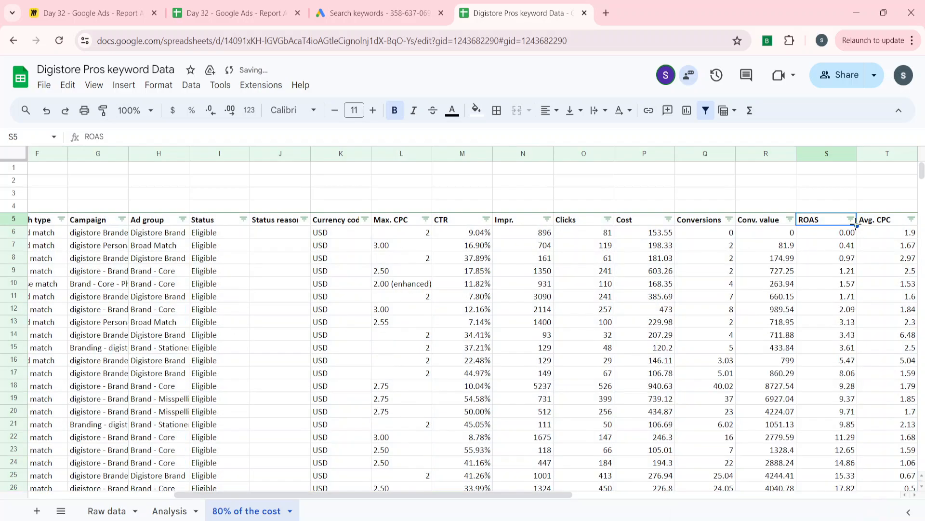
click(851, 220)
click(744, 261)
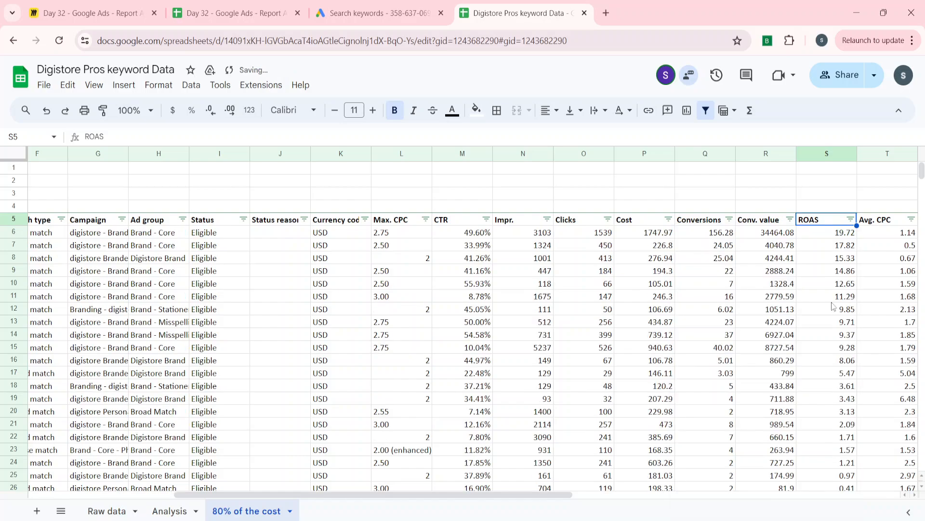
Remove the filter from the keyword table's header row
click(681, 284)
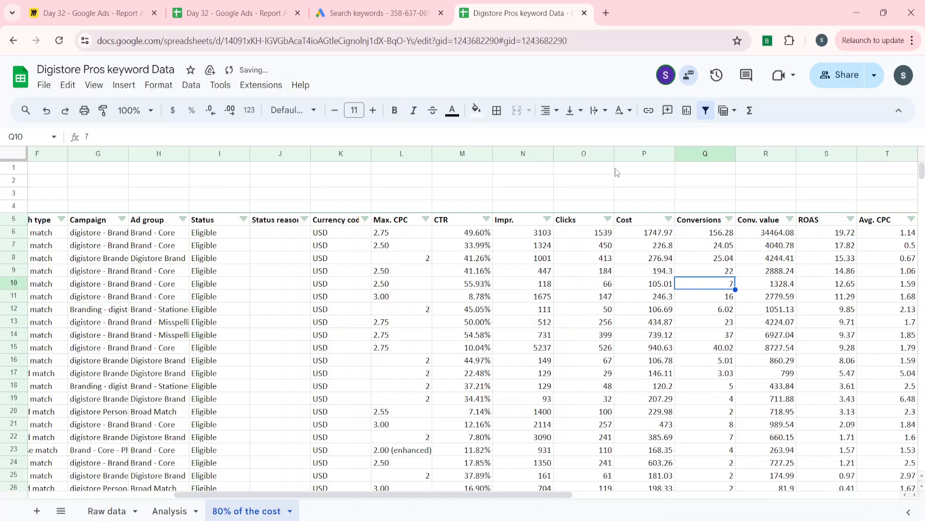
click(705, 110)
click(742, 234)
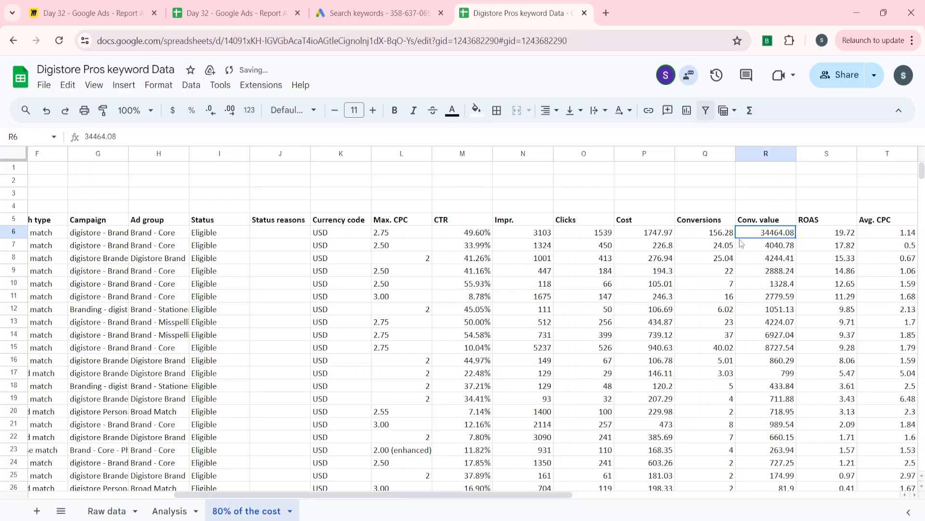
Insert an empty column before the CTR column
key(Left)
key(Left)
key(Left)
key(Left)
key(Left)
key(ctrl+space)
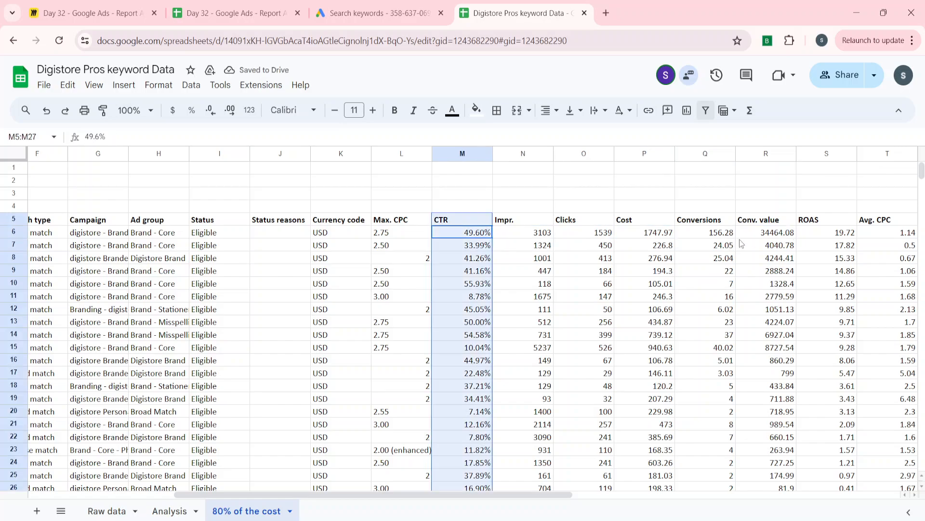
right_click(460, 149)
click(506, 215)
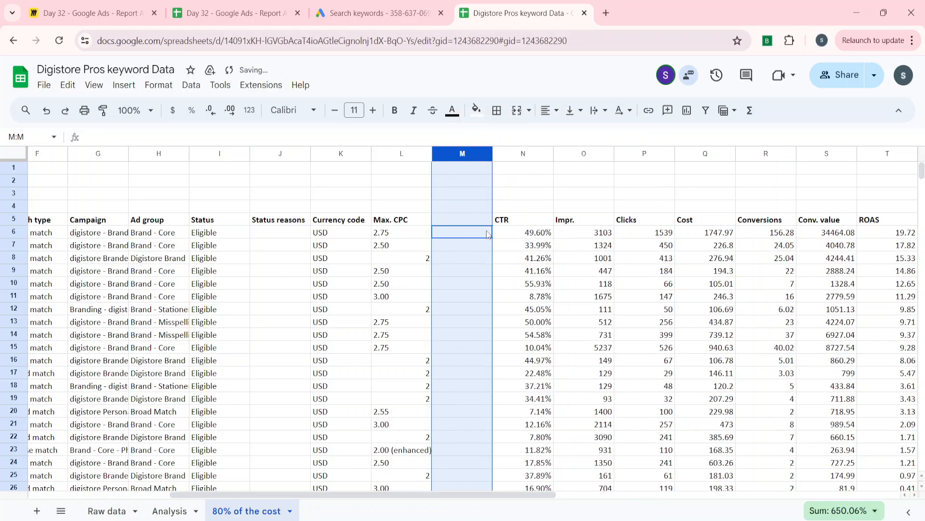
Enter the header "Comment" in cell M5 of the new column
click(423, 235)
key(Up)
key(Right)
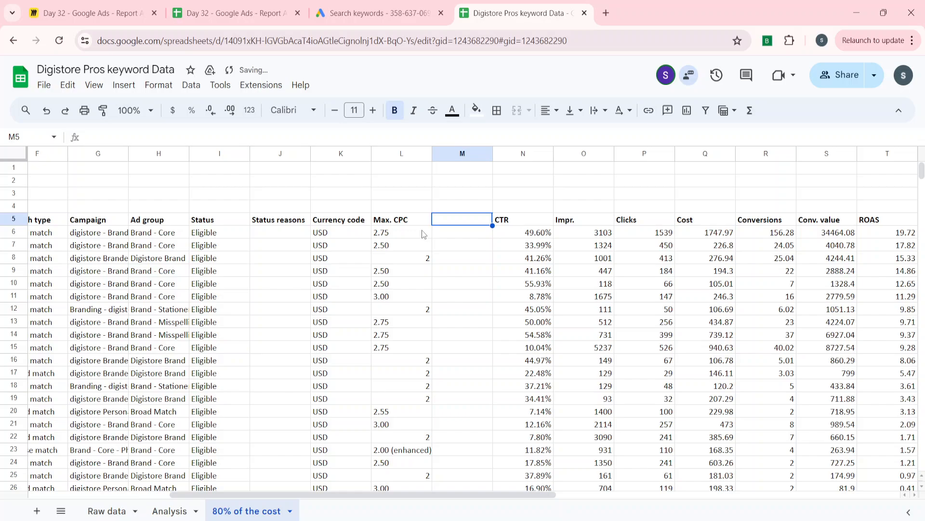
text(Comment)
key(Return)
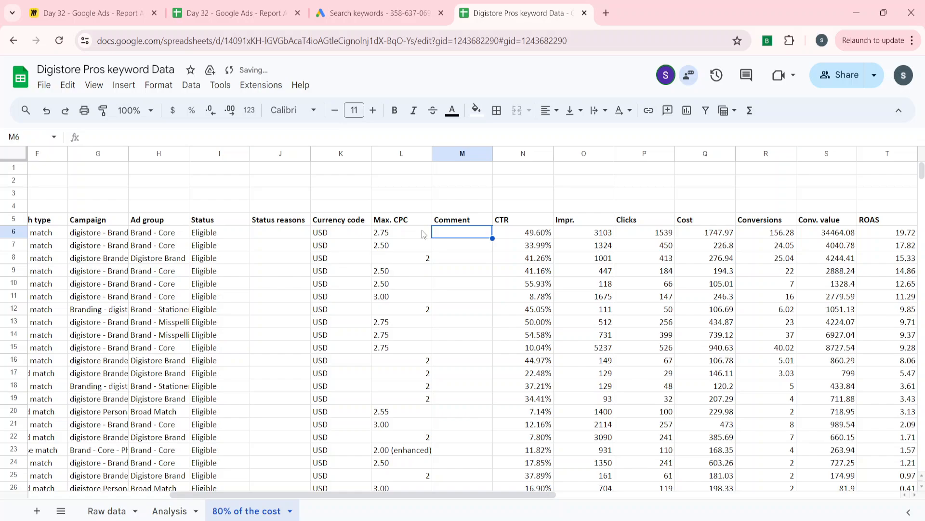
Review the keywords in rows 6 to 16, comparing their ROAS and conversions with the client's ROAS target
key(Right)
key(Right)
key(Right)
key(Right)
key(Right)
key(Right)
key(Right)
key(Down)
key(Down)
key(Down)
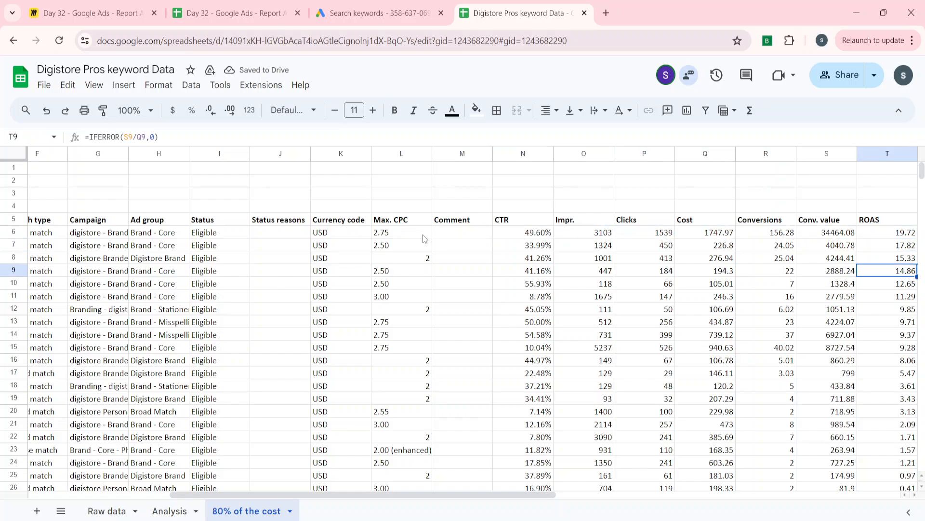
key(Down)
key(Down)
key(Down)
key(Down)
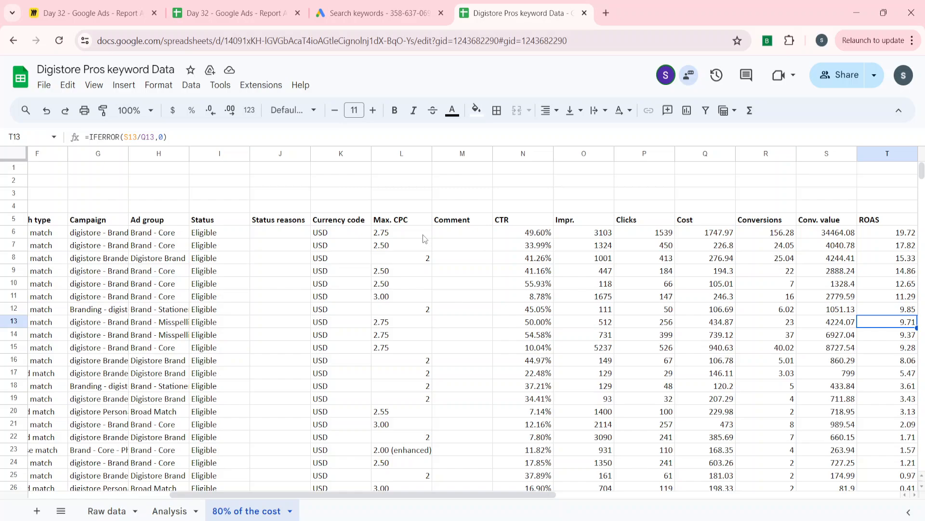
key(Right)
key(Left)
key(Left)
key(Left)
key(Left)
key(Left)
key(Left)
key(Left)
key(Left)
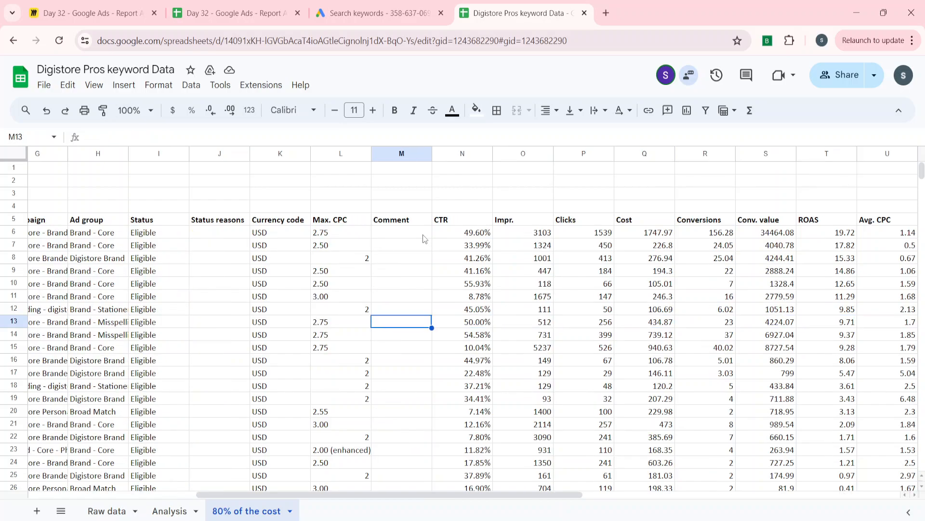
key(Left)
key(Right)
key(Right)
key(Right)
key(Right)
key(Right)
key(Right)
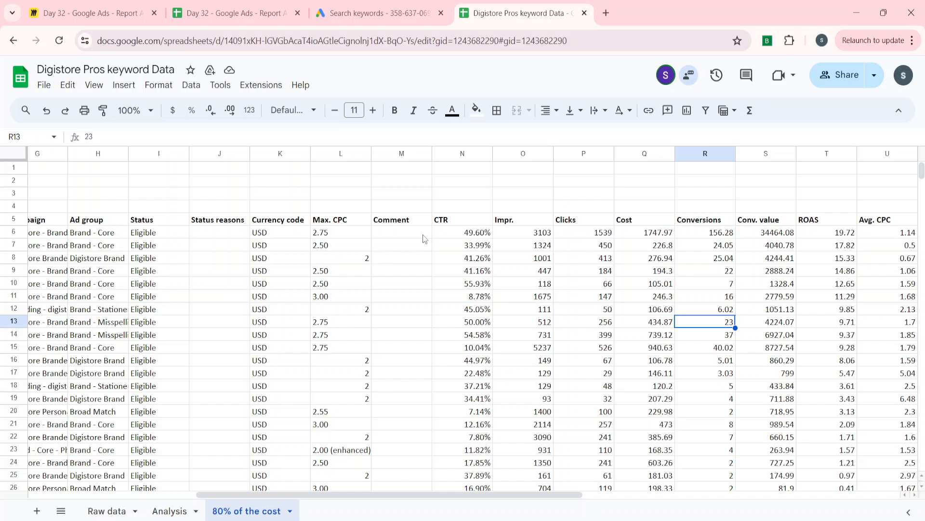
key(Right)
key(Right)
key(Right)
key(Left)
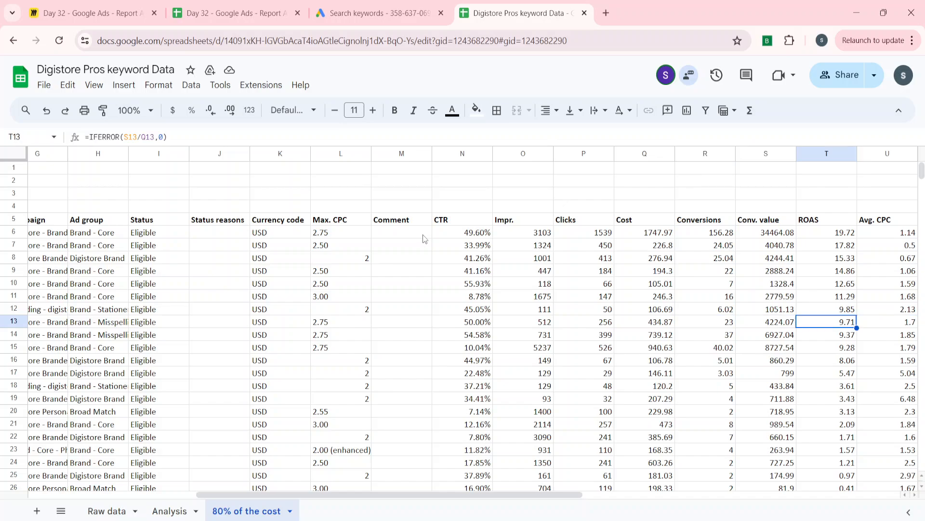
key(Down)
key(Down)
key(Down)
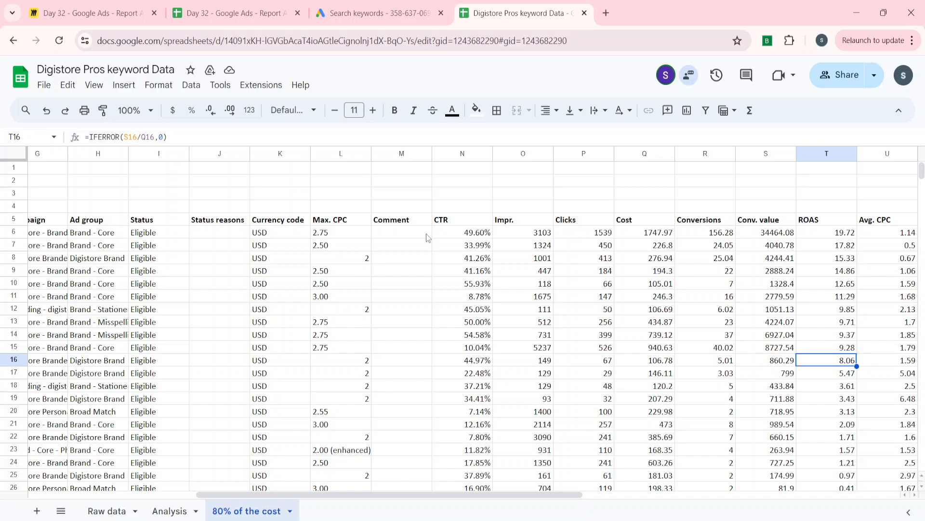
click(352, 296)
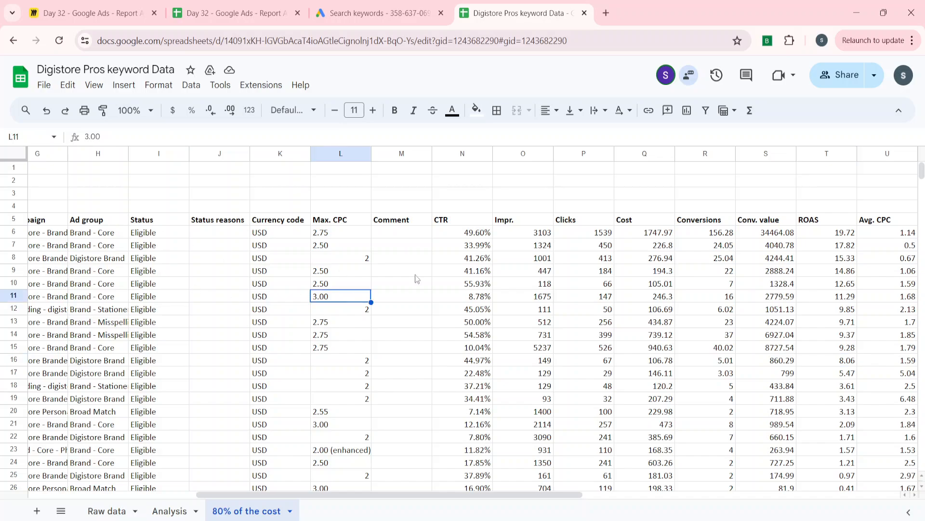
Fill the ROAS cells T6:T16 with light green
click(851, 366)
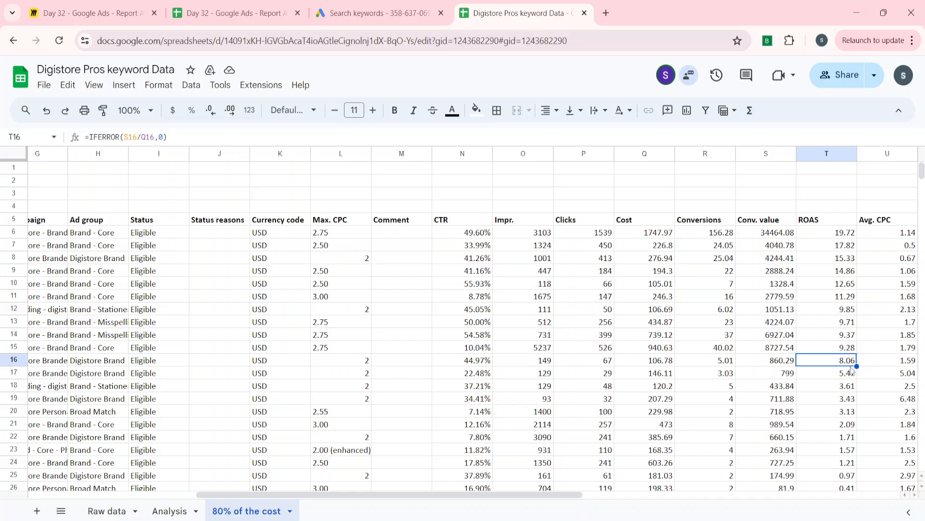
key(ctrl+shift+Up)
key(shift+Down)
key(shift+Down)
key(shift+Down)
key(shift+Down)
key(shift+Down)
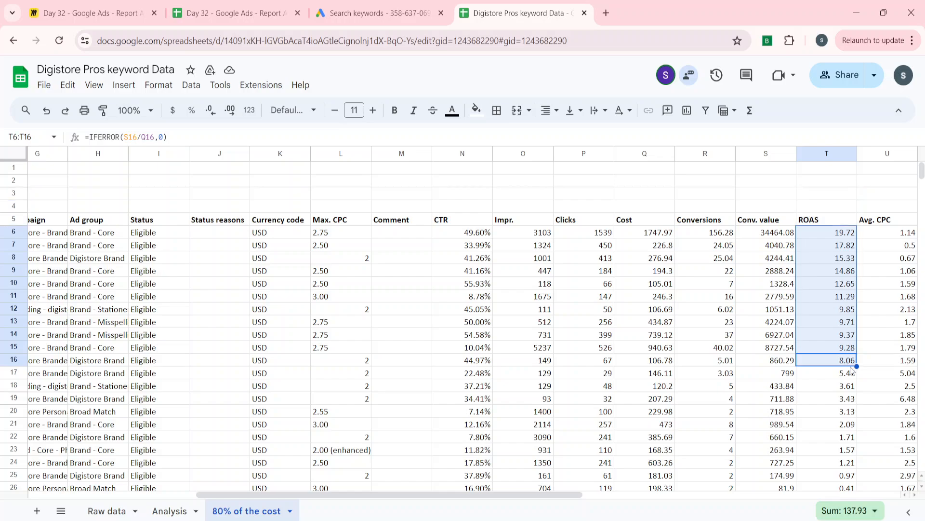
click(476, 110)
click(533, 185)
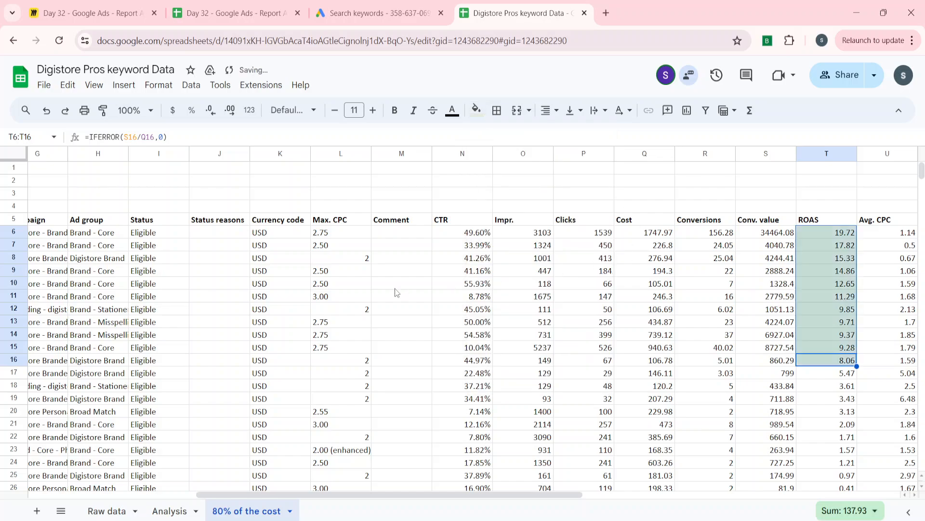
Enter the comment "Increase bid by 15%" in cell M6 for the first keyword
key(Left)
key(Left)
key(Left)
key(Left)
key(Left)
key(Left)
key(Left)
key(Up)
key(Up)
key(Up)
key(Up)
key(Up)
key(Up)
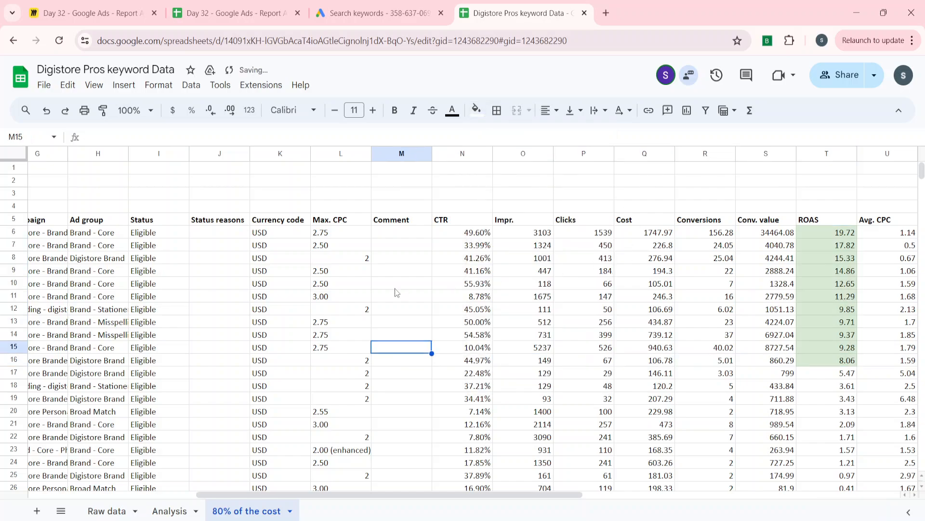
key(Up)
key(Up)
key(Up)
key(Up)
text(In)
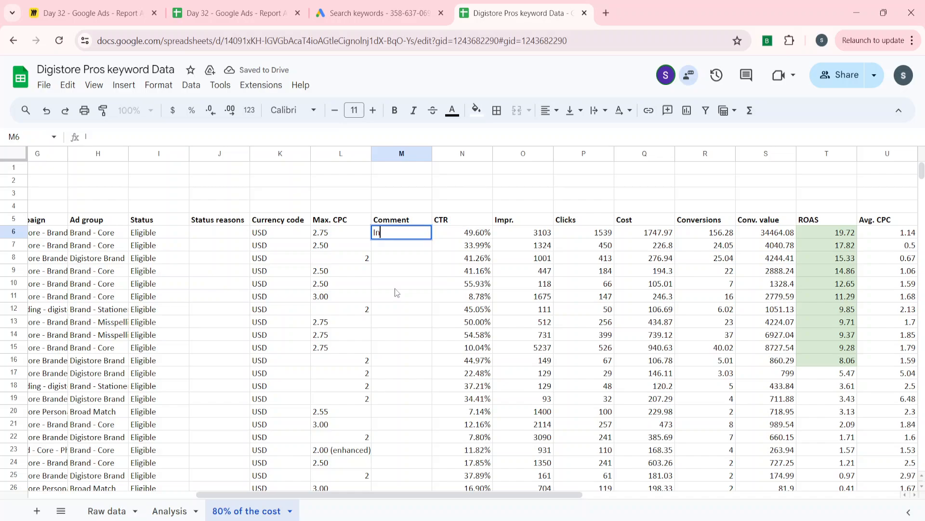
text(crese)
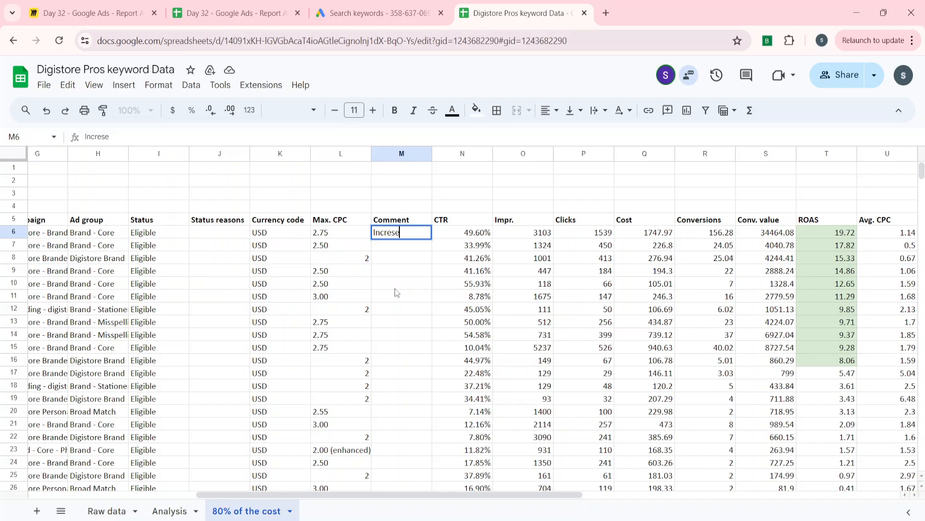
key(BackSpace)
key(BackSpace)
text(ase bid by 15%)
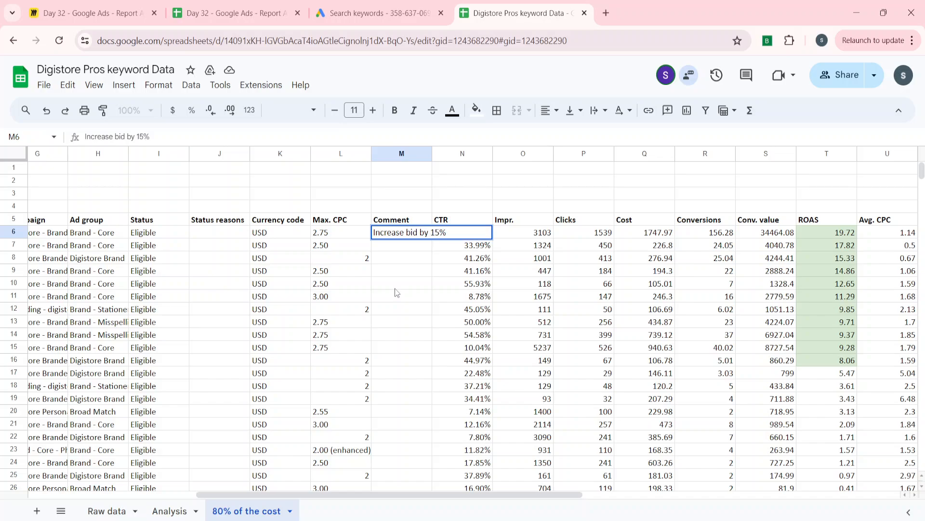
key(Return)
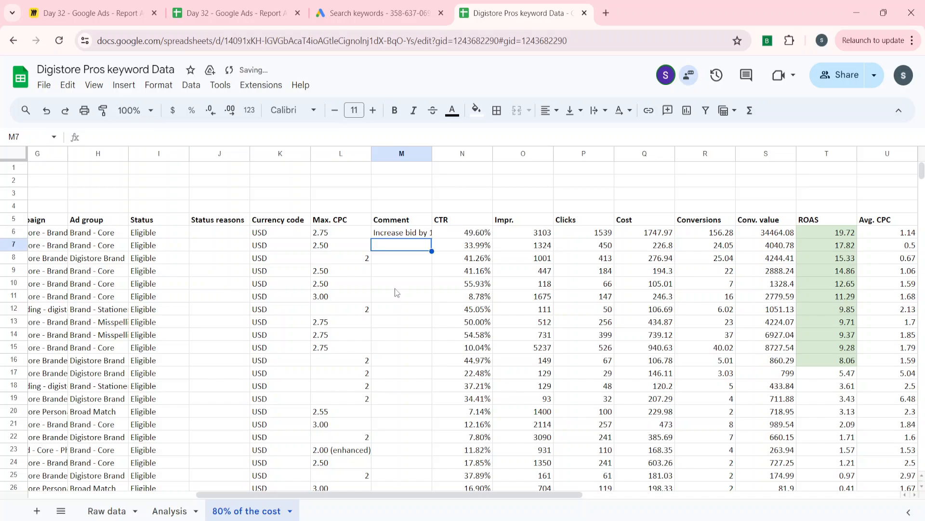
Fit the Comment column's width to its content and fill its header cell orange
double_click(432, 154)
key(Up)
key(Up)
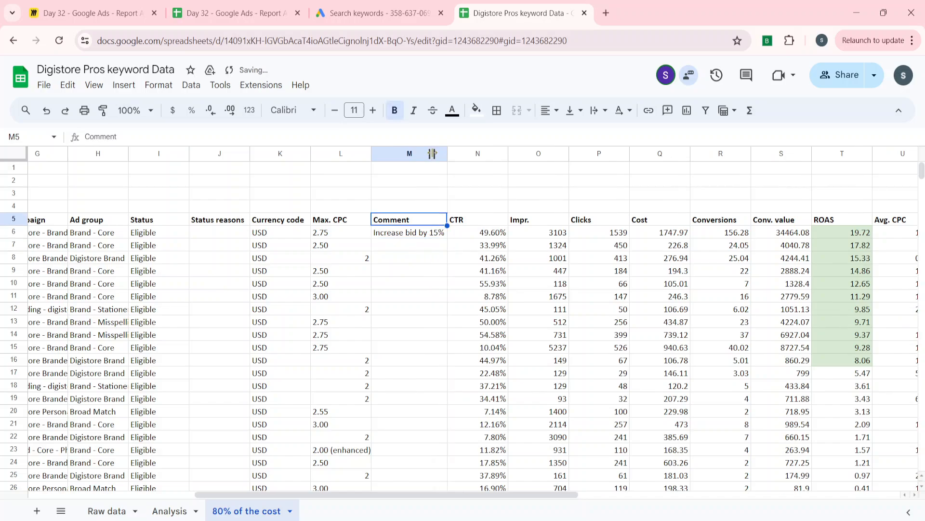
click(476, 111)
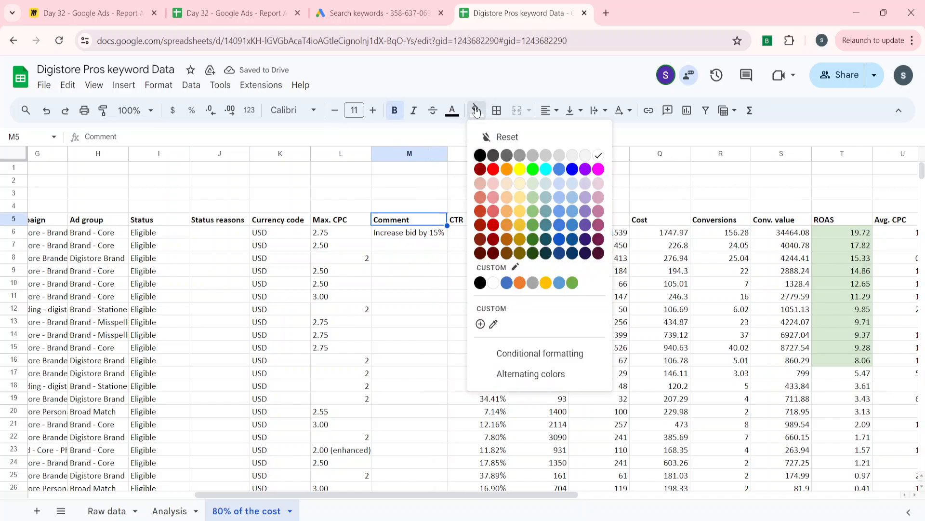
click(506, 169)
Fill the remaining ROAS cells T17:T27 with light magenta
scroll(578, 241, right, 1)
click(667, 290)
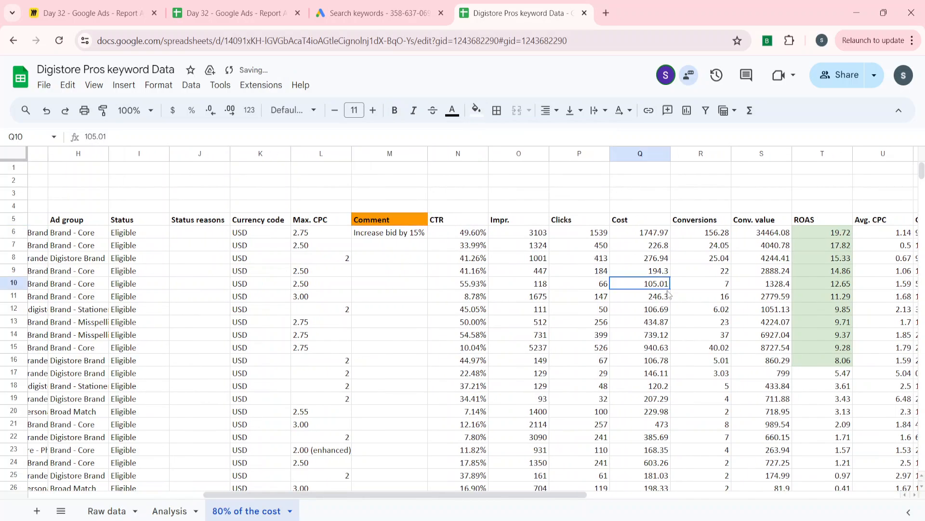
key(Down)
key(Down)
key(Down)
key(Down)
key(Down)
key(Down)
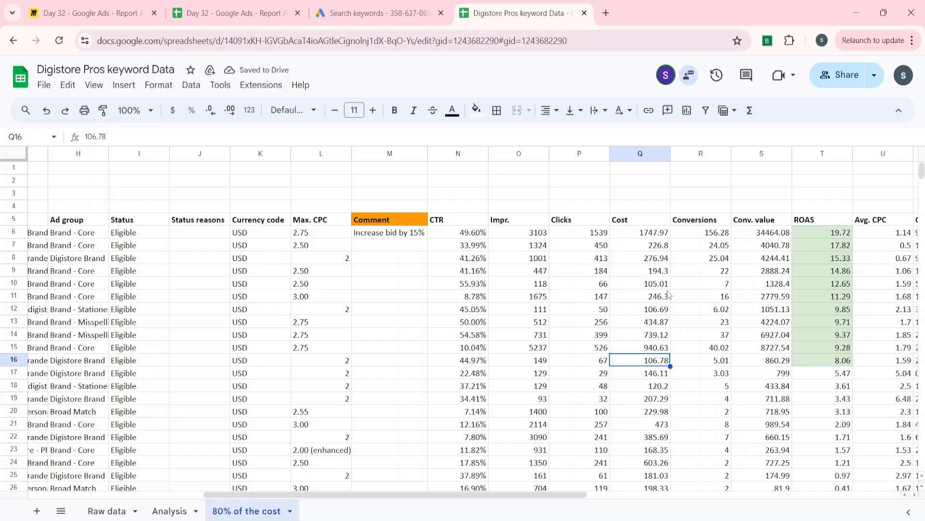
key(Down)
key(Down)
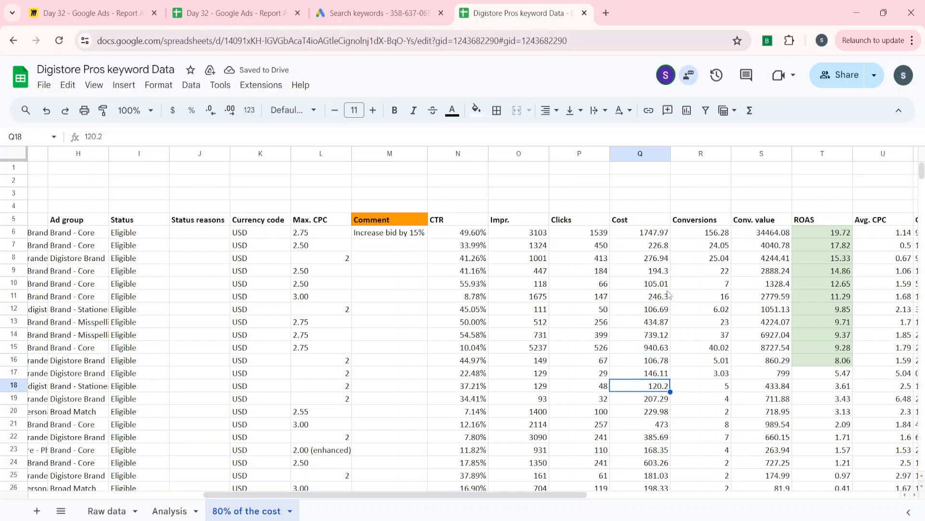
key(Up)
key(Right)
key(Right)
key(Right)
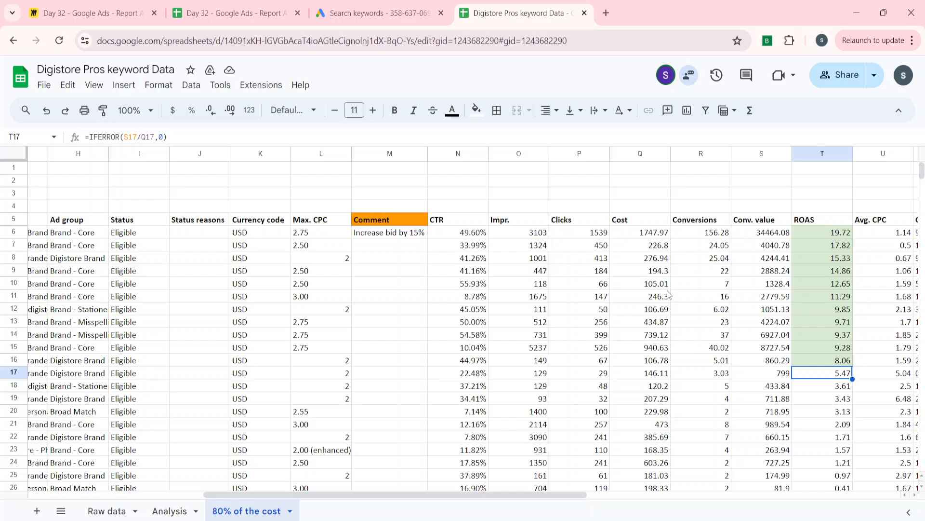
key(ctrl+shift+Down)
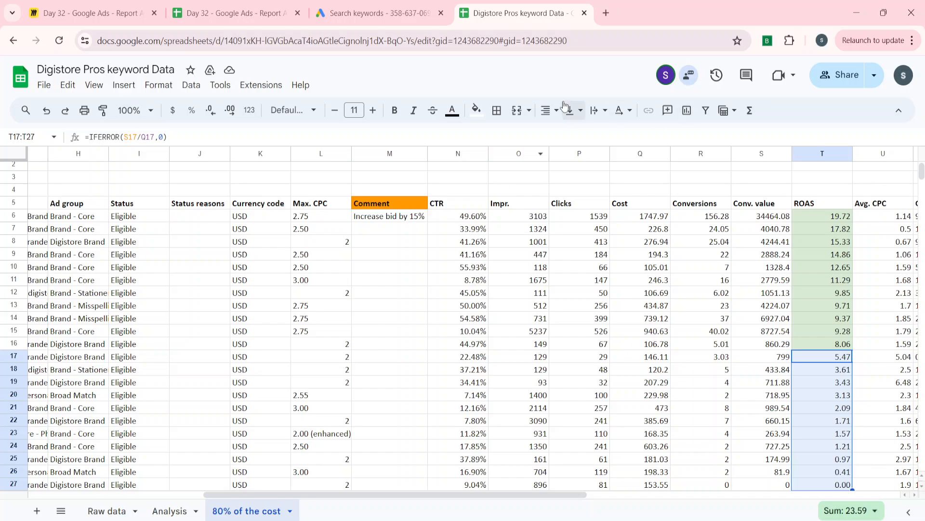
click(476, 111)
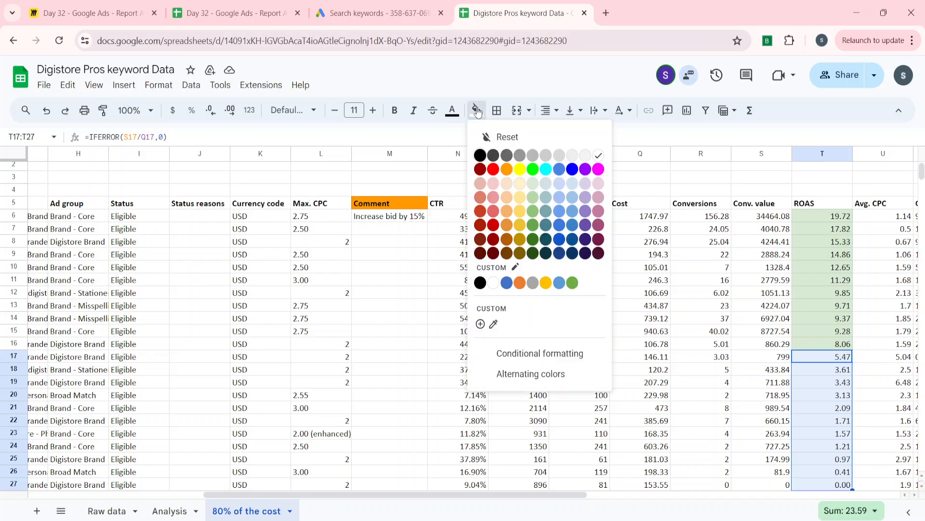
click(599, 183)
Copy the "Increase bid by 15%" comment from M6 down through M16, covering all green-marked ROAS rows
click(653, 345)
key(Down)
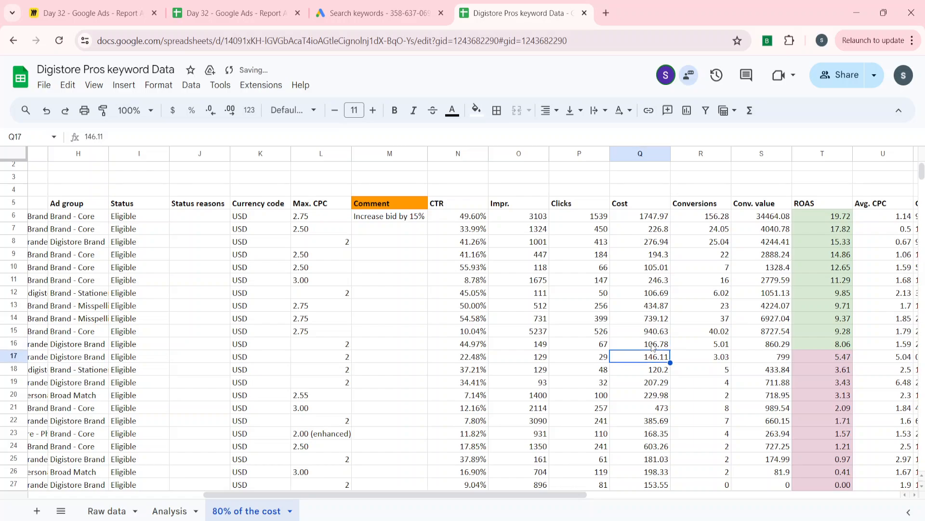
key(Right)
key(Right)
key(Up)
key(Right)
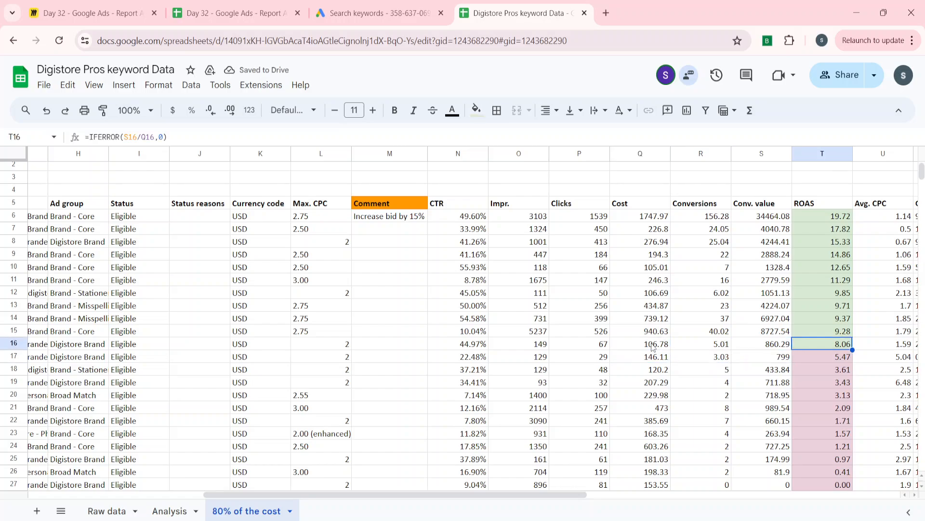
key(Left)
key(Left)
key(Left)
key(Left)
key(Left)
key(Left)
key(Left)
key(ctrl+shift+Up)
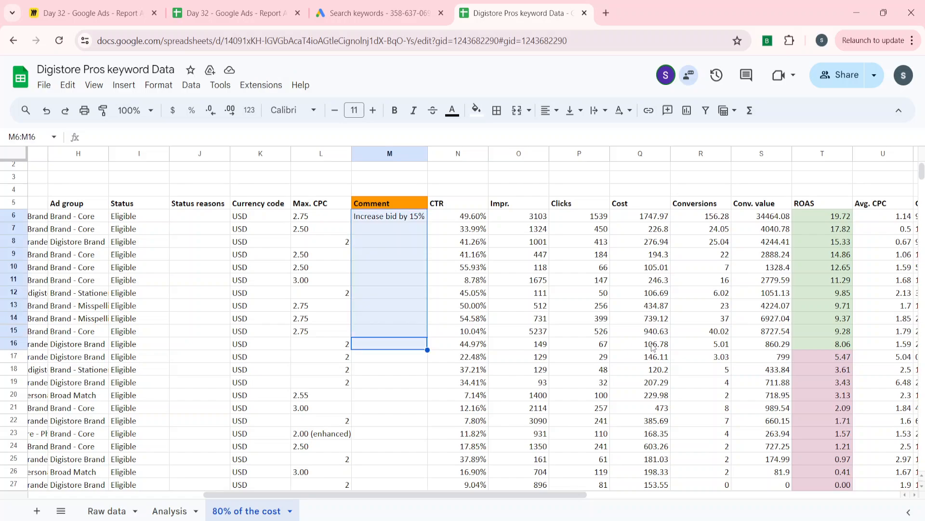
key(ctrl+d)
Enter the comment "Decrease bid by 10%" in cell M17 for the first magenta-marked keyword
key(Down)
key(Right)
key(Right)
key(Right)
key(Right)
key(Right)
key(Right)
key(Right)
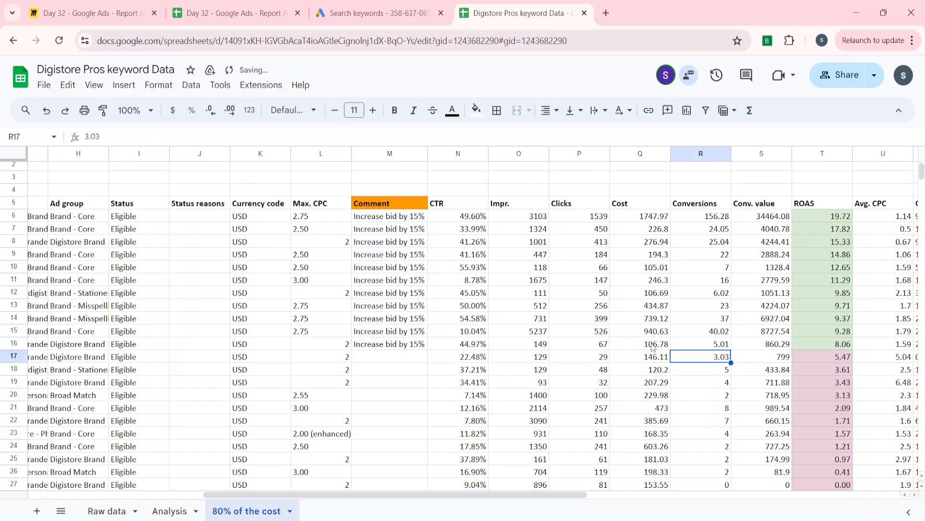
key(Left)
key(Left)
key(Left)
key(Left)
key(Left)
key(Left)
key(Left)
text(D)
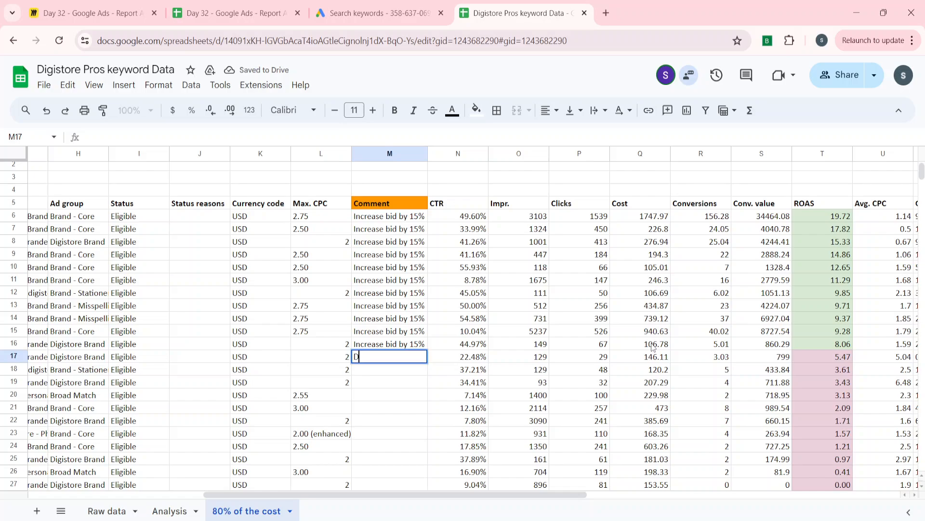
text(ecrease bid by)
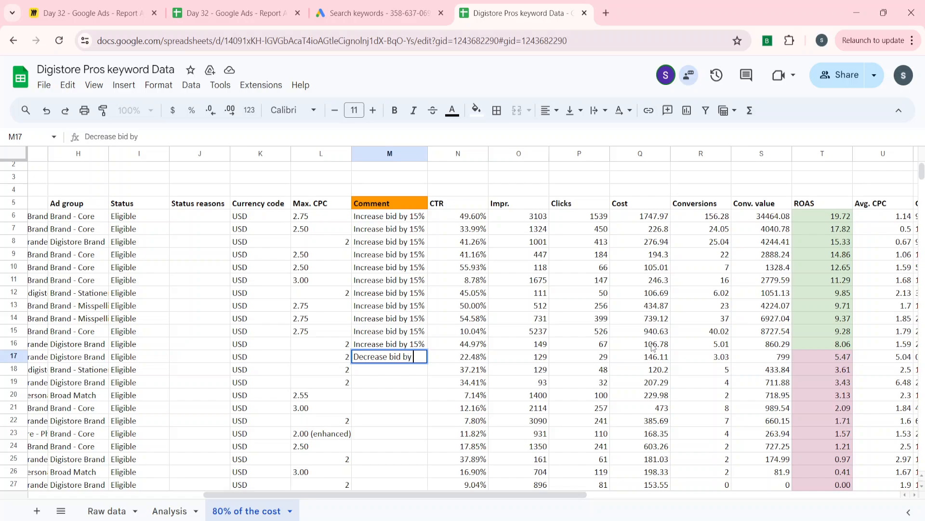
text( 1)
key(BackSpace)
text(0%)
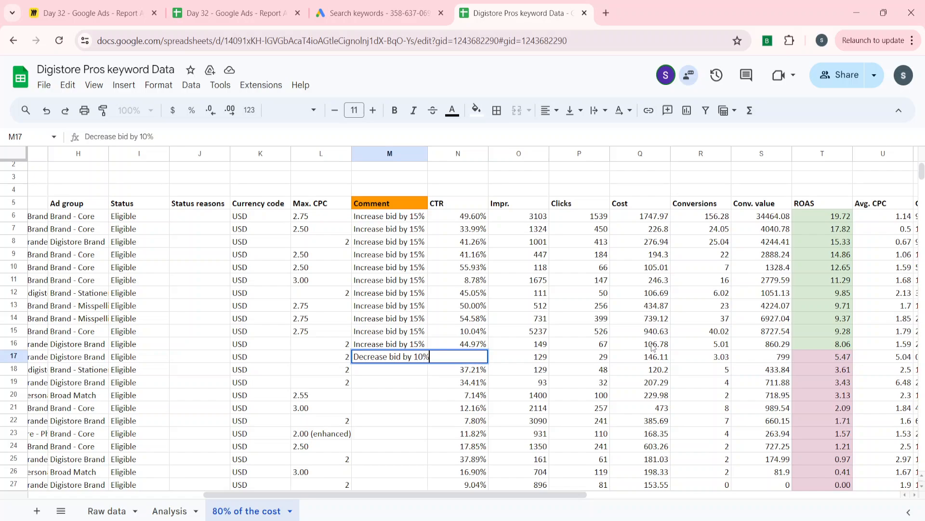
key(Return)
Copy the "Decrease bid by 10%" comment from M17 down through M27 and fit the Comment column's width to its content
key(Left)
key(ctrl+Down)
key(Right)
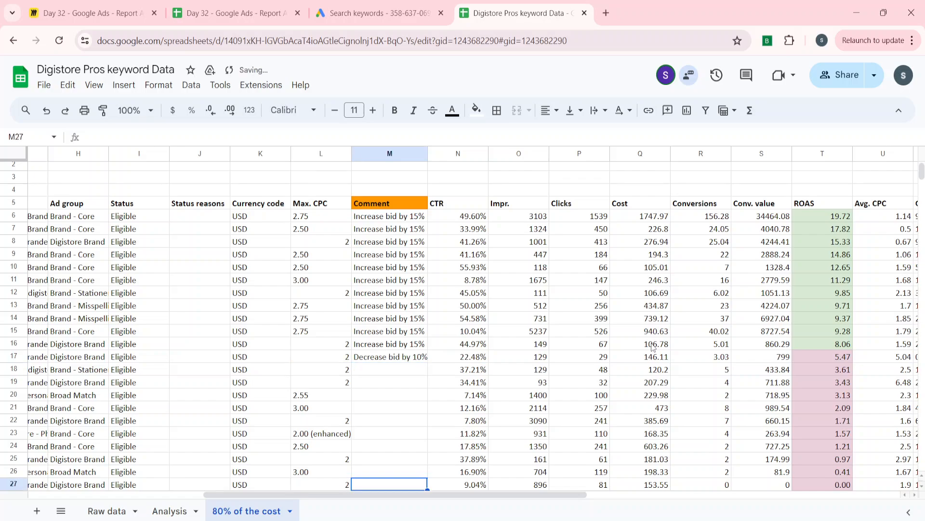
key(ctrl+shift+Up)
key(ctrl+d)
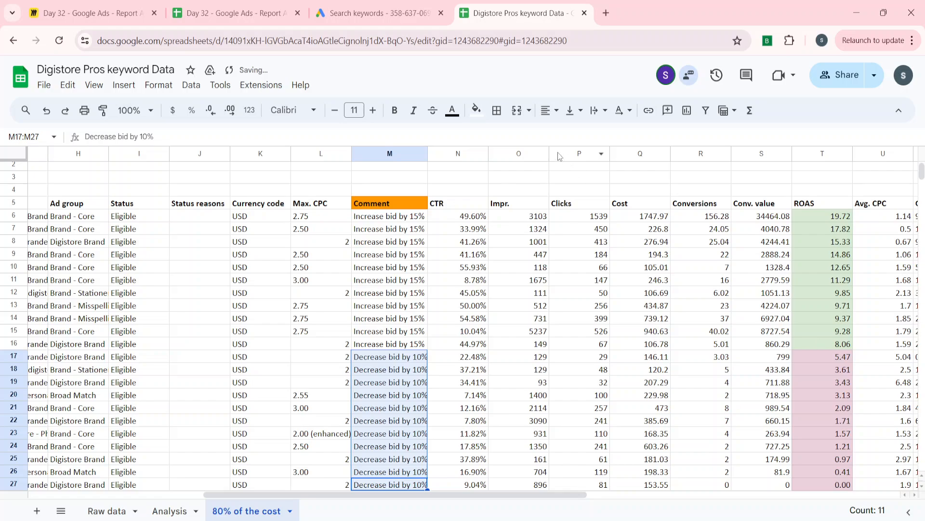
double_click(428, 152)
click(390, 282)
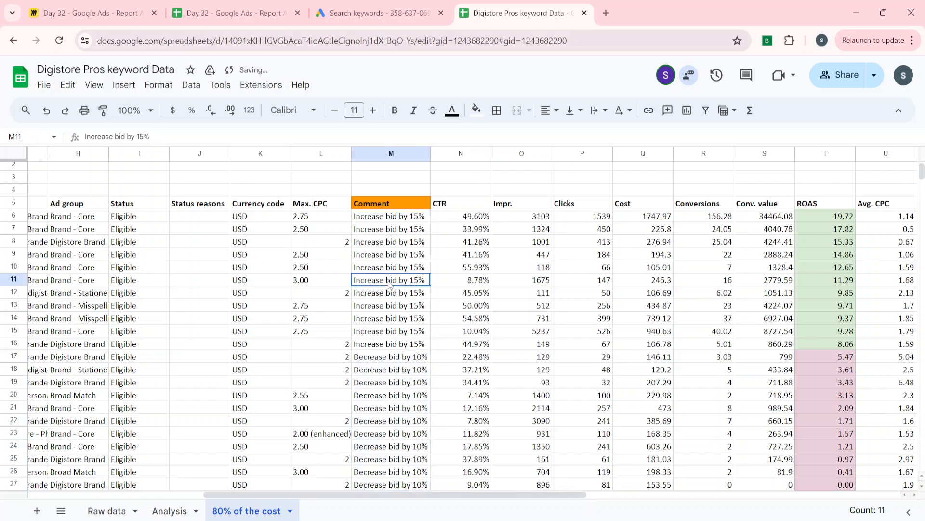
Apply all borders to the whole keyword table, A5:AG27
key(ctrl+Up)
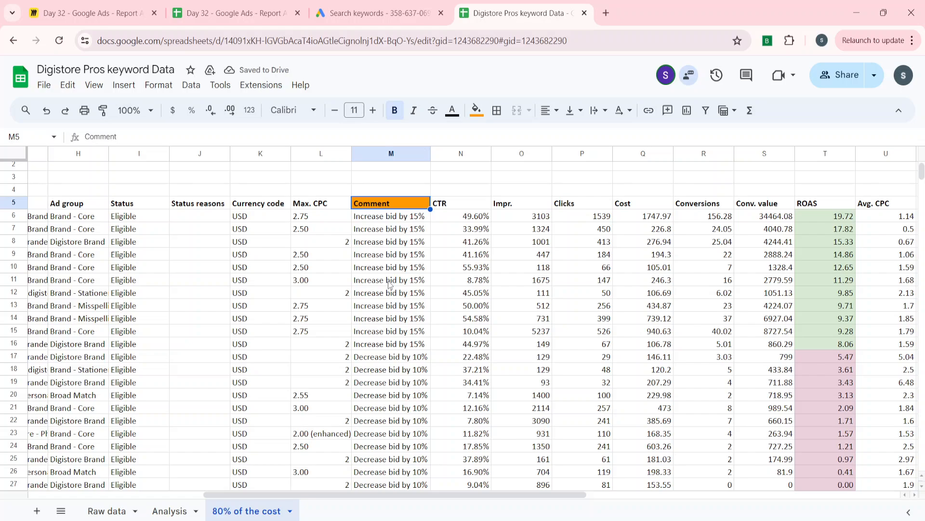
key(ctrl+Left)
key(ctrl+shift+Down)
key(ctrl+shift+Right)
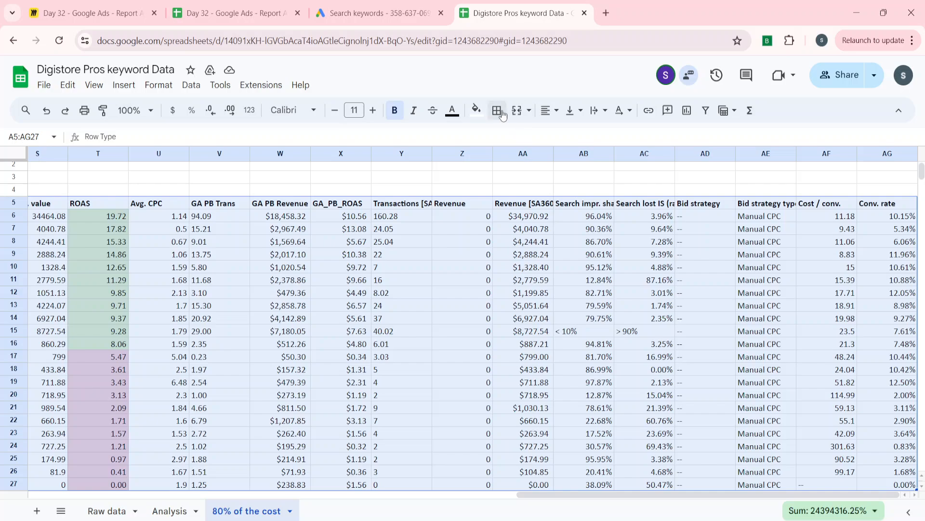
click(499, 112)
click(505, 140)
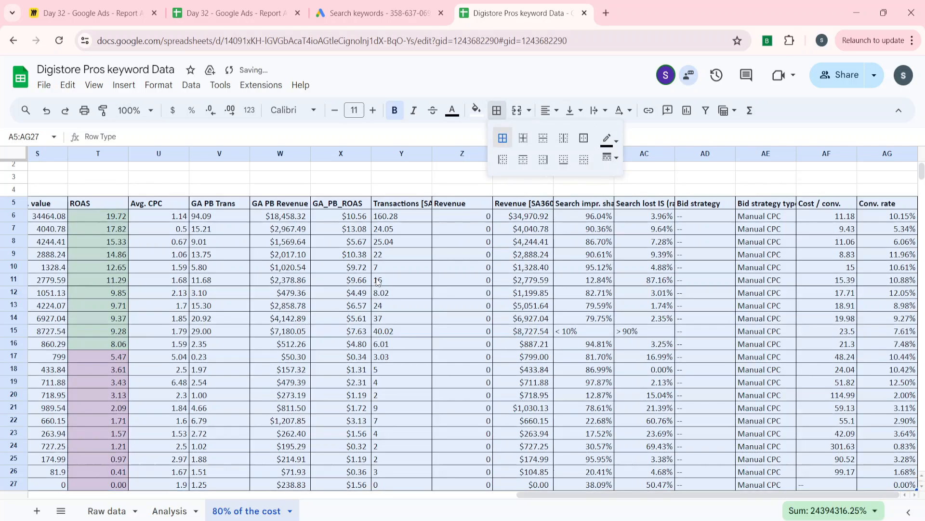
Hide the gridlines on the "80% of the cost" sheet
click(377, 283)
key(ctrl+Left)
key(ctrl+Up)
key(ctrl+Up)
key(ctrl+Down)
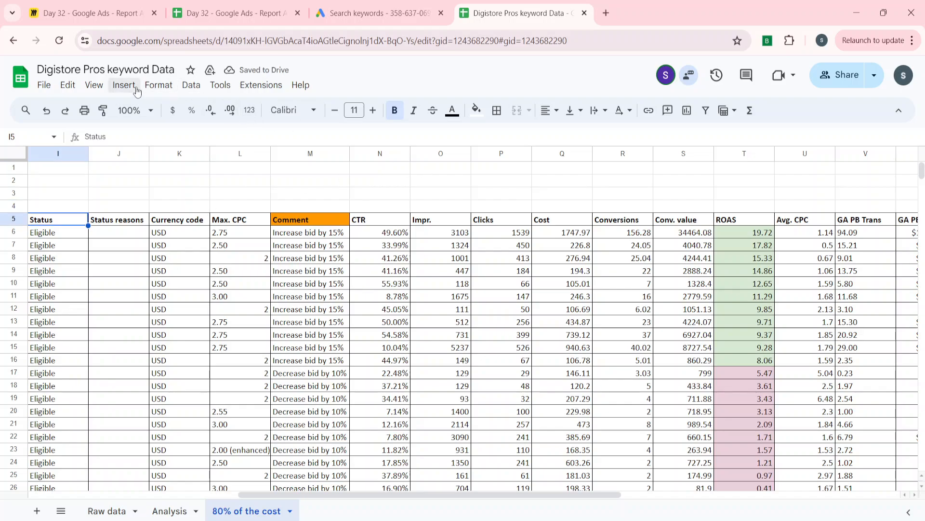
click(99, 87)
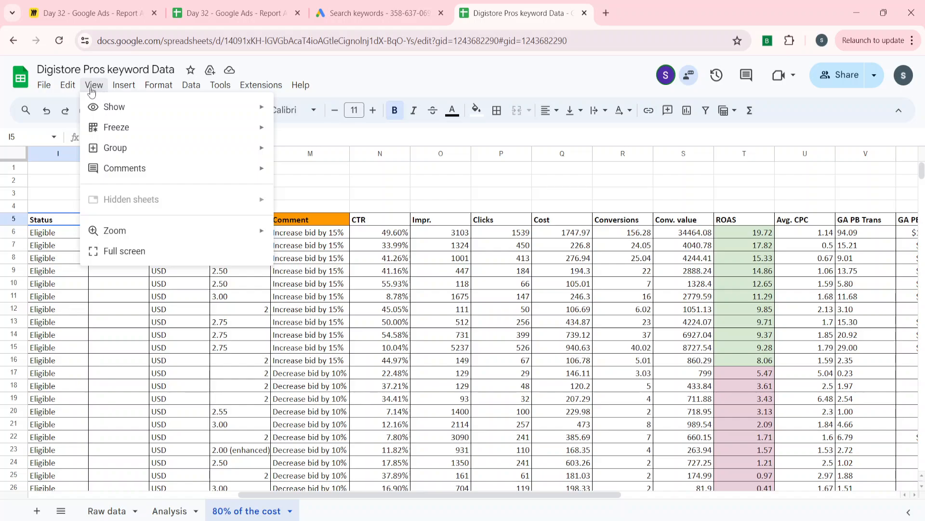
mouse_move(100, 109)
click(304, 142)
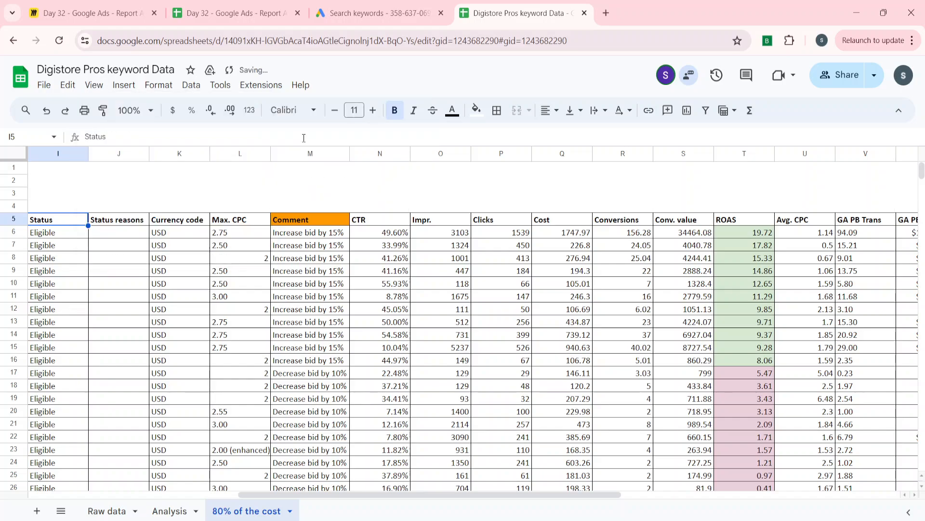
Review the first keyword's row from the row type across to its bid comment
key(Down)
key(Home)
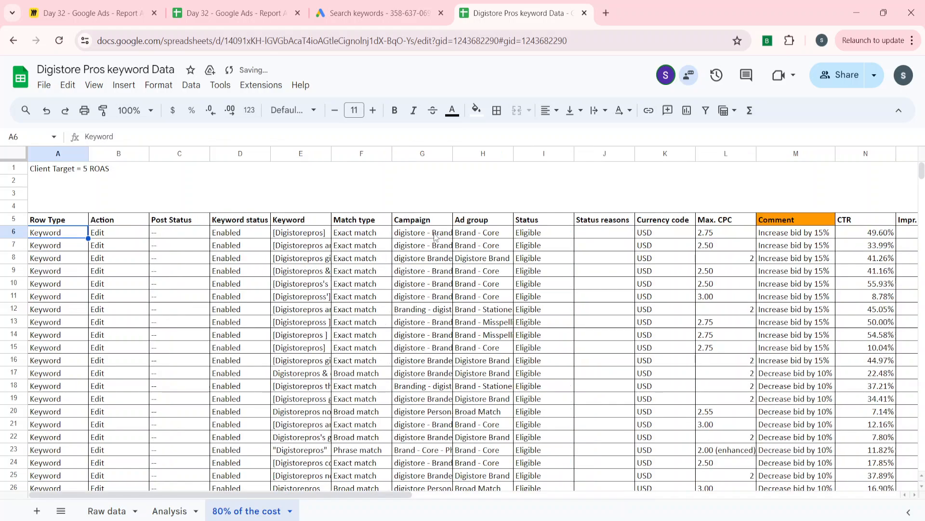
key(Right)
key(Right)
key(Right)
key(Right)
key(Right)
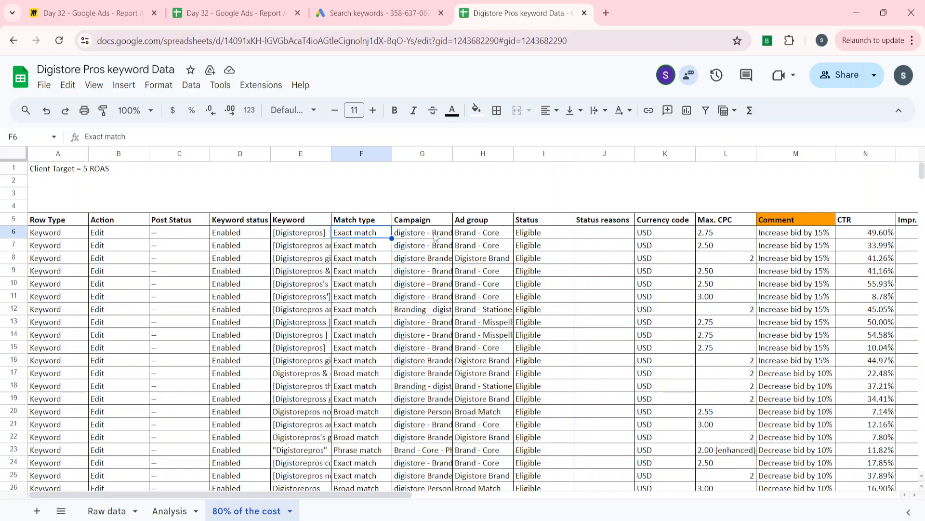
key(Right)
key(Right)
key(Right)
key(Right)
key(Right)
key(Right)
key(Right)
key(Right)
key(Right)
key(Right)
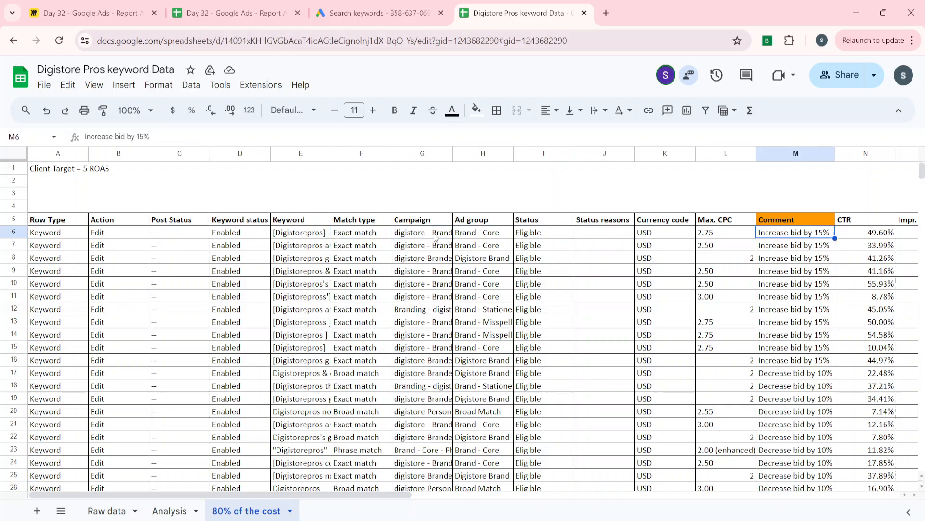
key(Left)
key(Left)
key(Left)
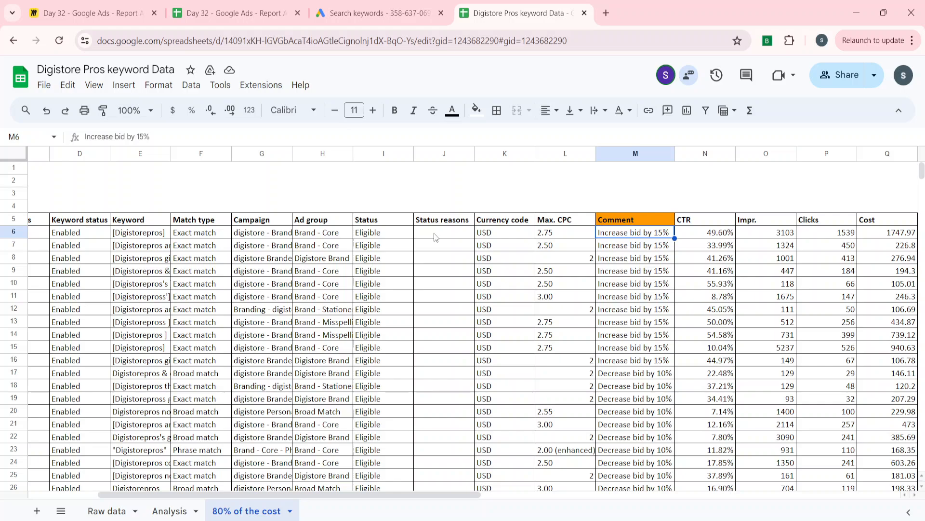
Create a filter on the keyword table's header row 5
key(Up)
key(shift+space)
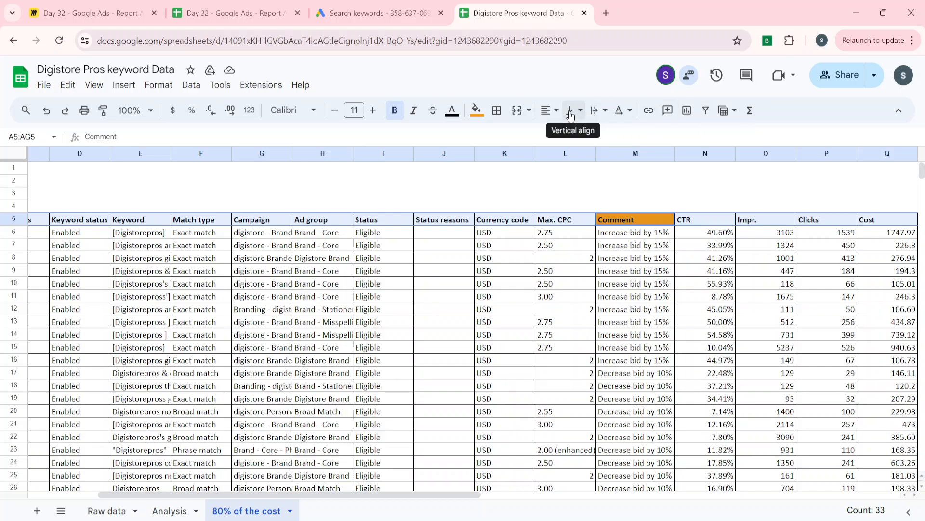
click(707, 112)
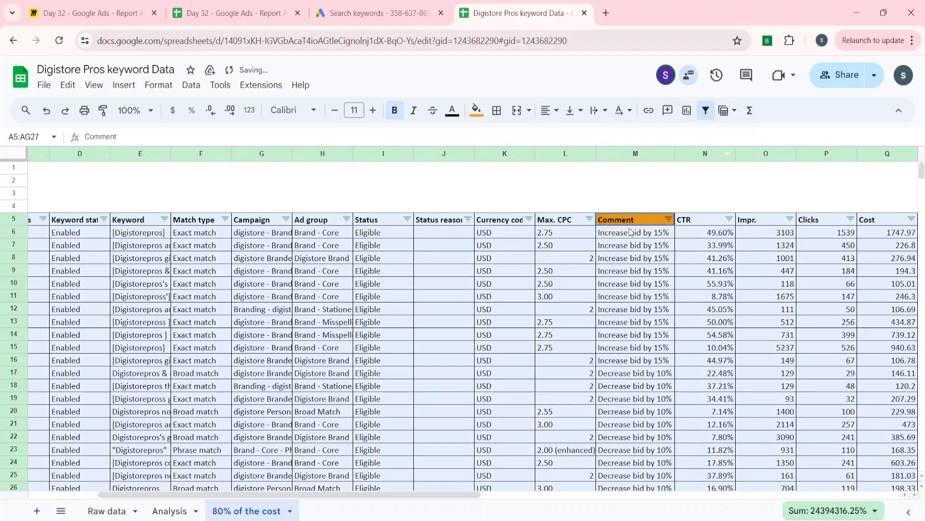
click(631, 232)
click(668, 220)
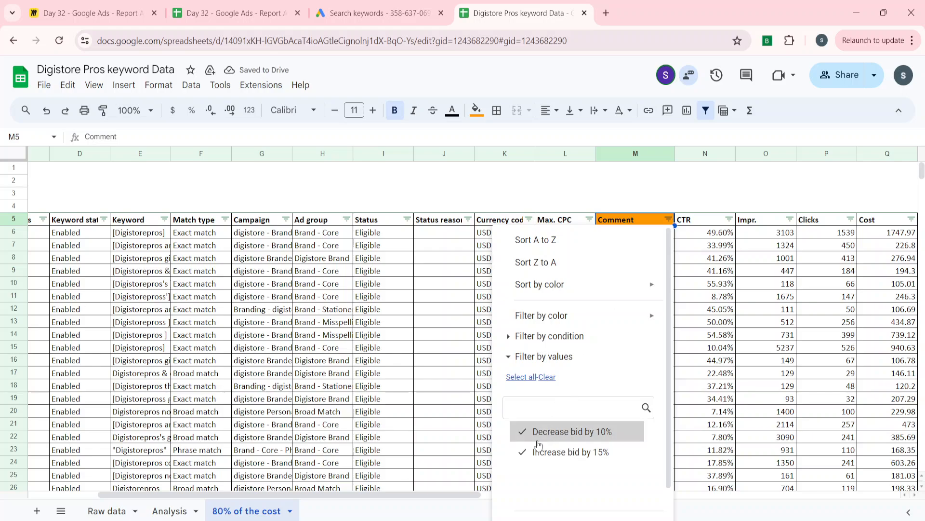
click(524, 435)
click(367, 410)
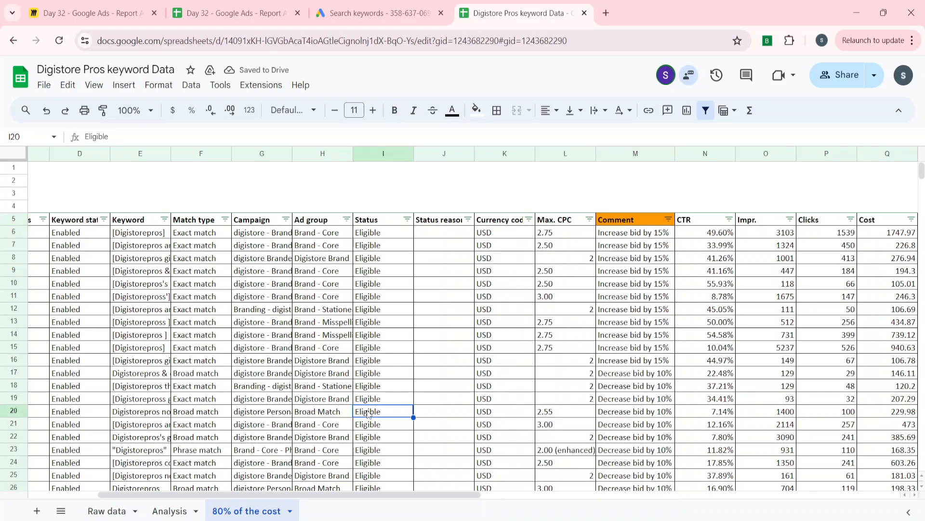
click(541, 283)
Filter the Comment column by values to show only "Increase bid by 15%"
click(668, 219)
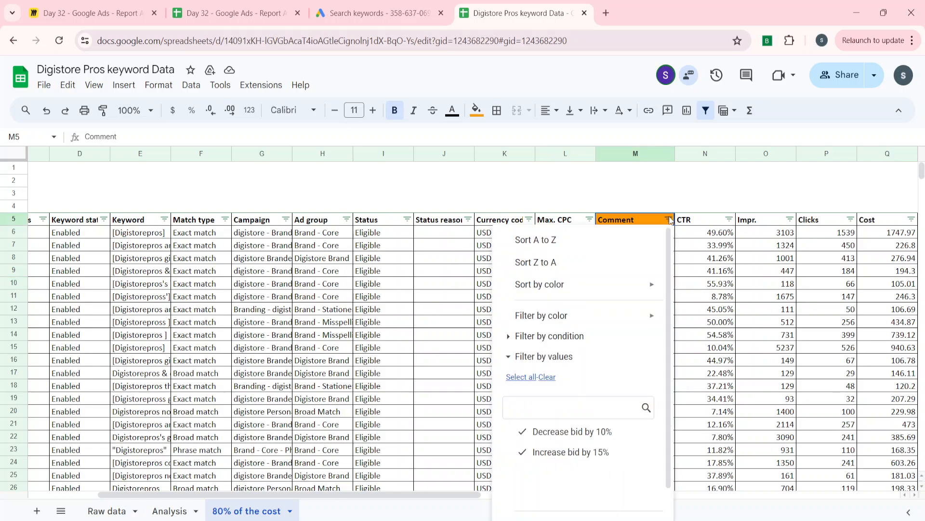
click(545, 378)
click(528, 452)
scroll(578, 463, down, 1)
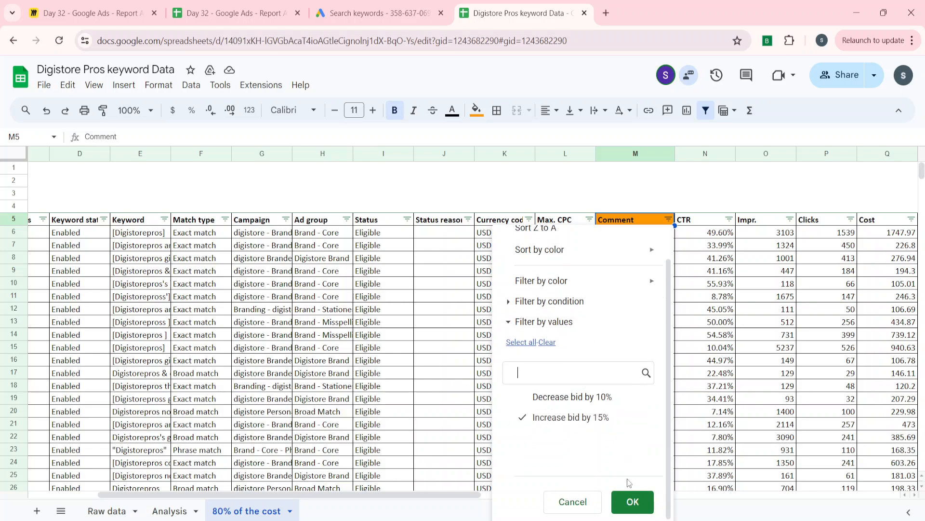
click(632, 502)
Copy the filtered table A5:AG16 with its headers into a new sheet and fit all column widths to their content
click(618, 297)
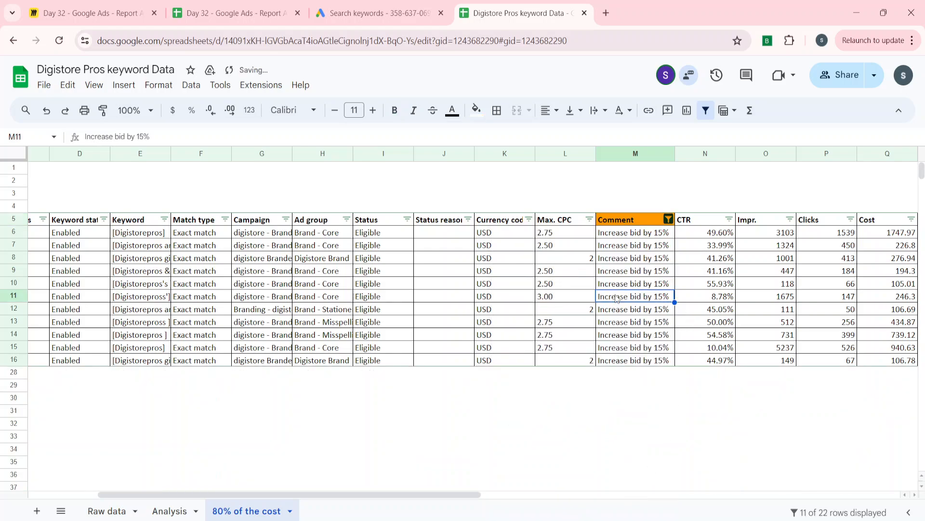
key(ctrl+Up)
key(ctrl+Left)
key(ctrl+shift+Right)
key(ctrl+shift+Down)
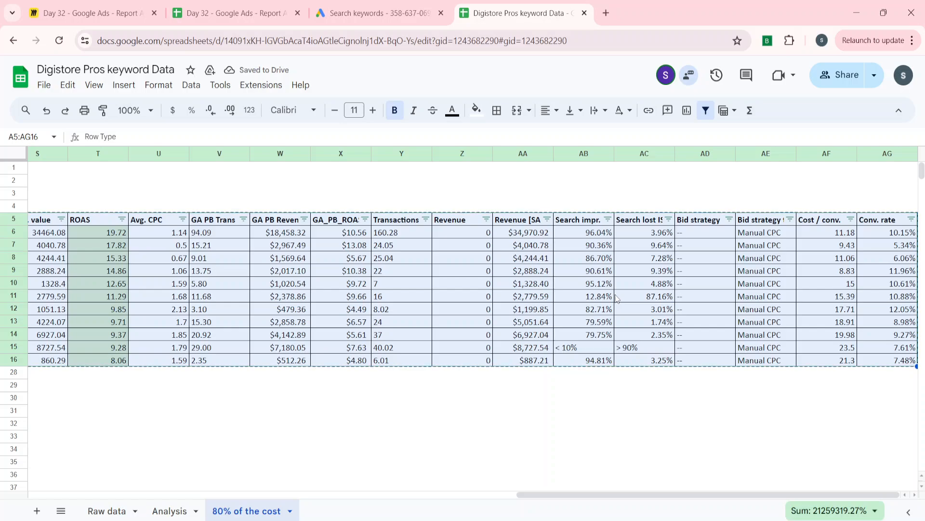
click(42, 515)
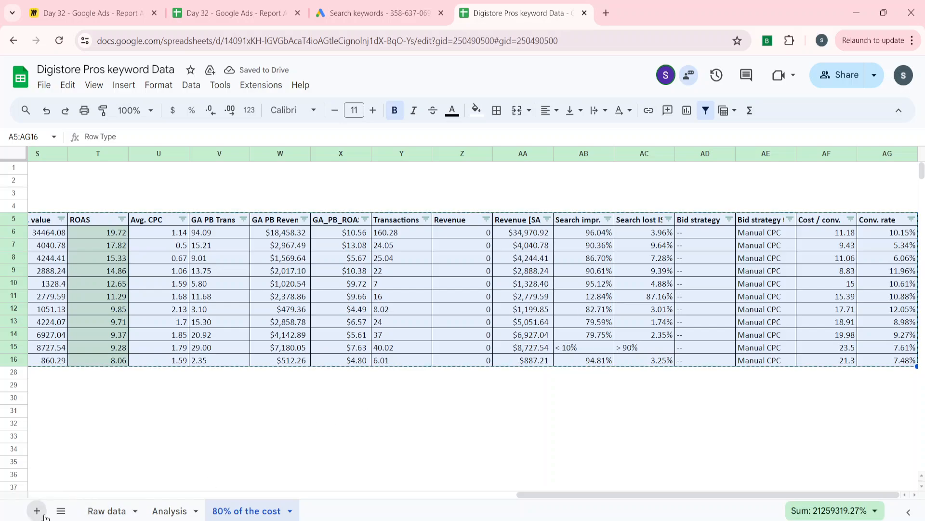
key(ctrl+v)
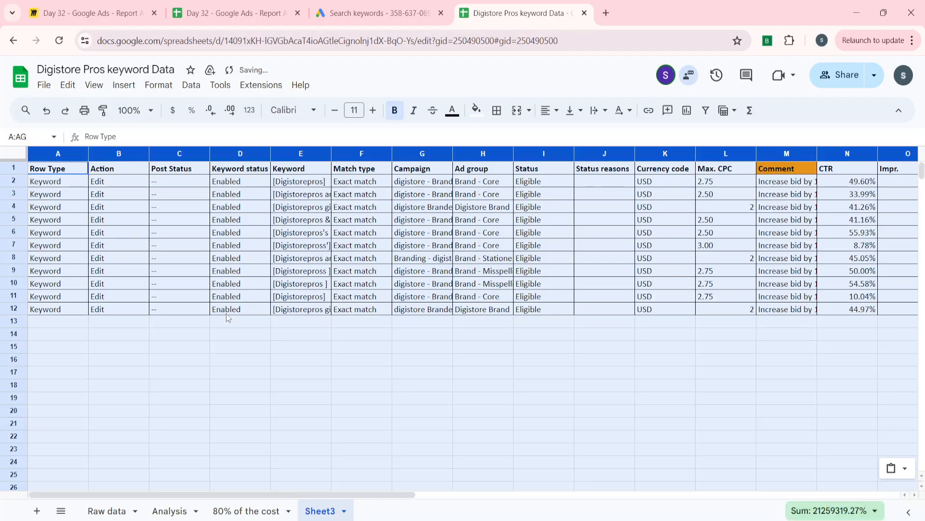
double_click(453, 153)
click(511, 219)
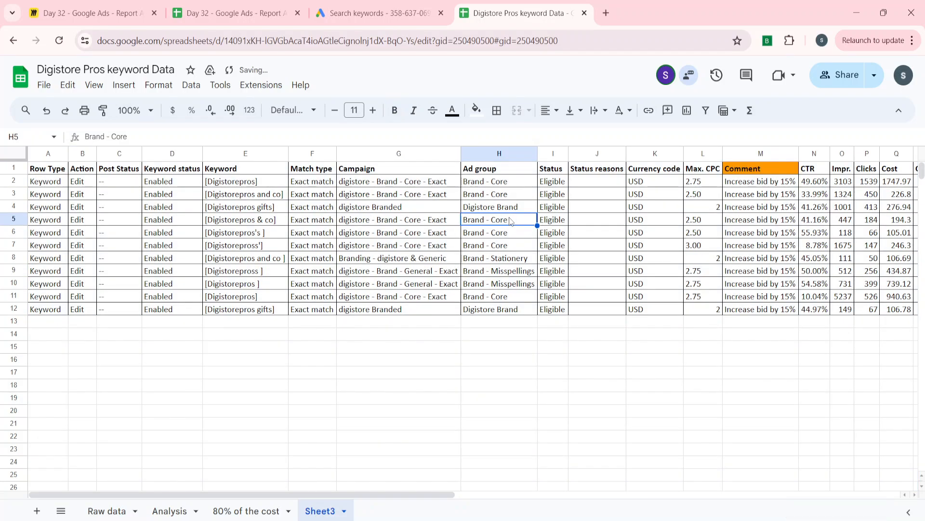
Look across the performance columns of the copied keywords in the new sheet
key(Right)
key(Right)
key(Right)
key(Right)
key(Right)
key(Right)
key(Right)
key(Right)
key(Right)
key(Right)
key(Right)
key(Right)
key(Right)
key(Right)
key(Right)
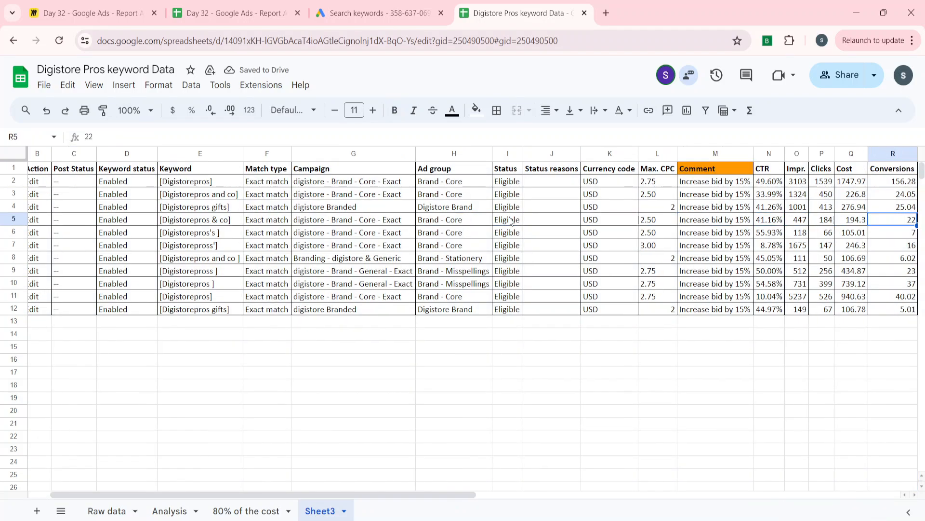
key(Right)
key(Right)
key(Left)
key(Left)
key(Left)
key(Left)
key(Left)
key(Left)
key(Left)
key(Left)
key(Left)
key(Left)
key(Left)
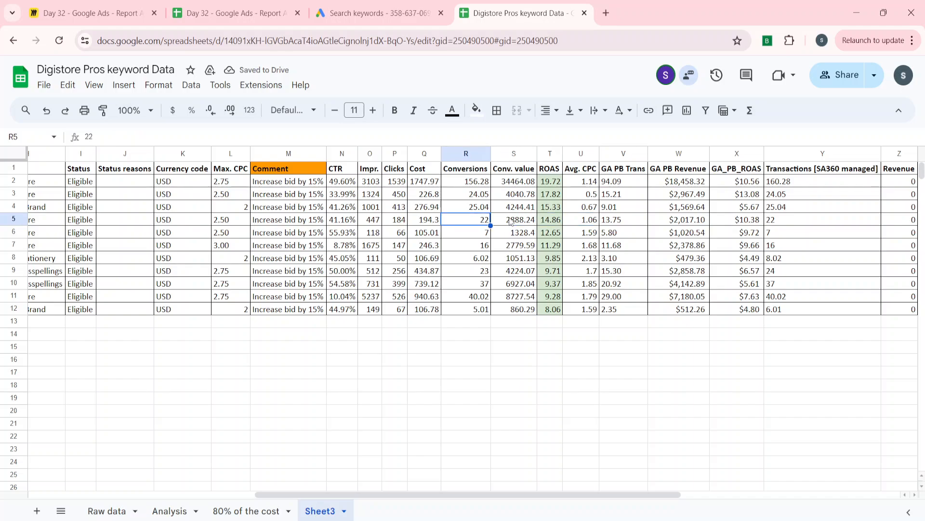
Insert one empty column between the Comment and CTR columns in the new sheet
key(Left)
key(Left)
key(Left)
key(Up)
key(Up)
key(Right)
key(Right)
key(Right)
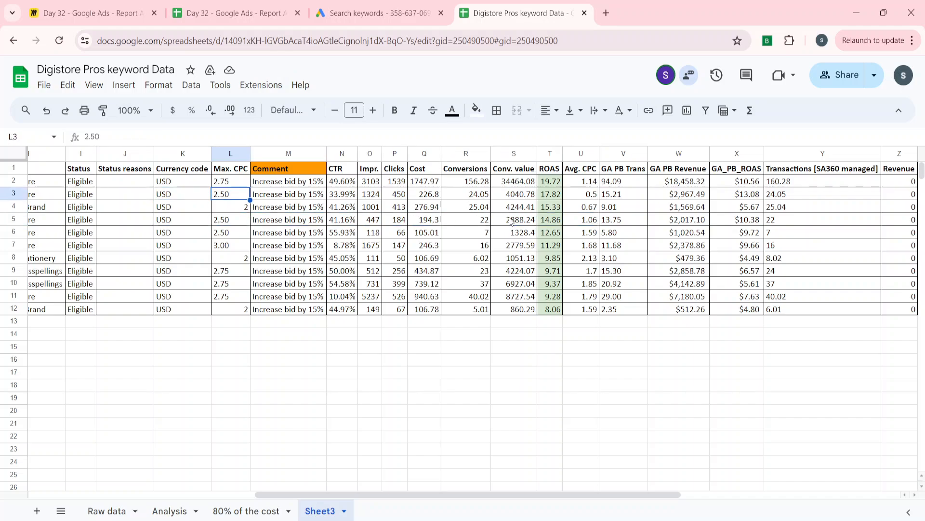
key(ctrl+space)
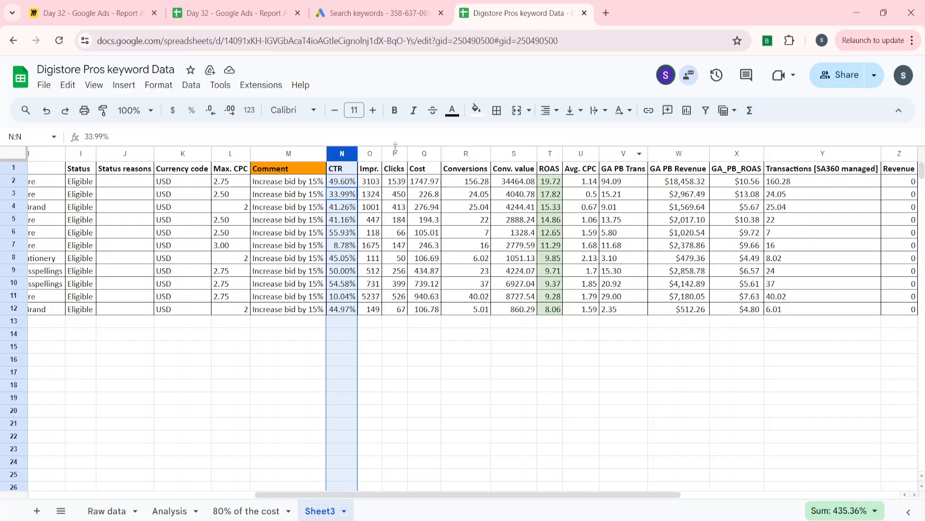
right_click(343, 154)
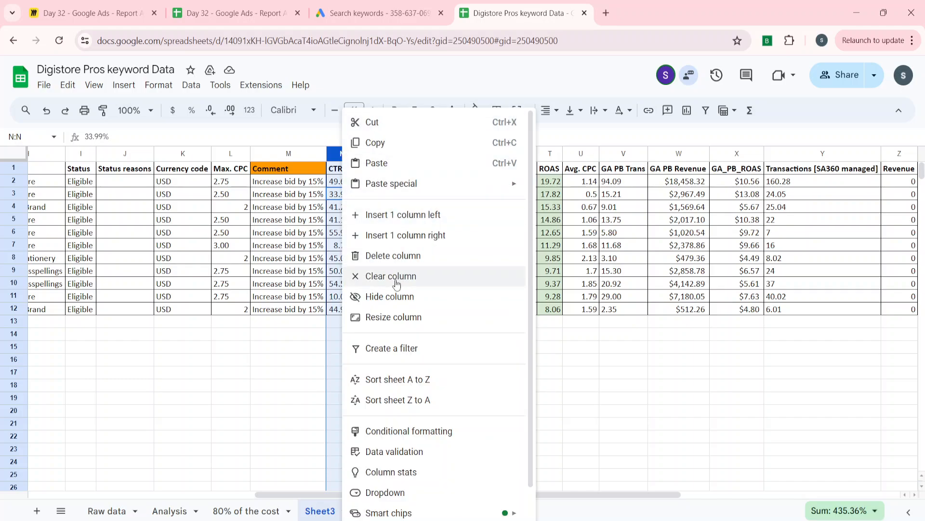
click(393, 214)
Enter 15% in cell N2, beside the first keyword's bid comment
key(Left)
key(Up)
key(Up)
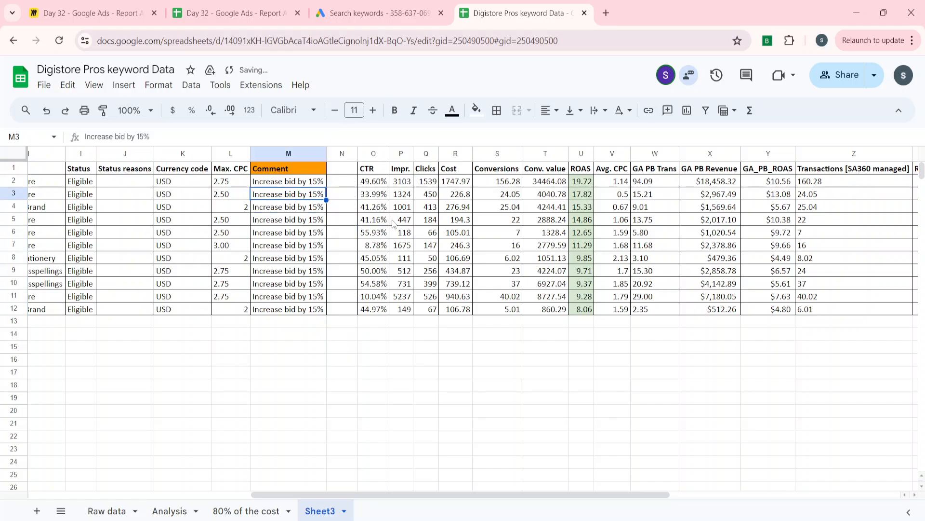
key(Right)
text(15%)
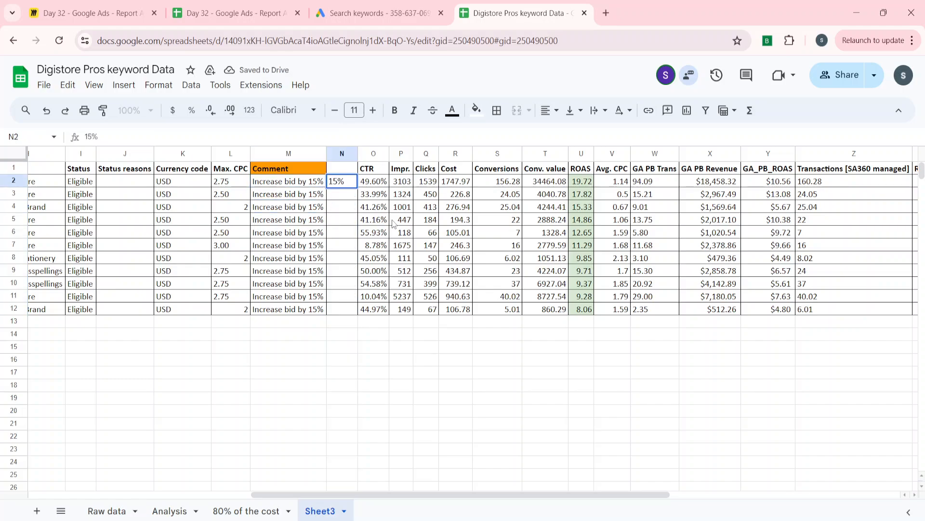
key(Return)
key(Up)
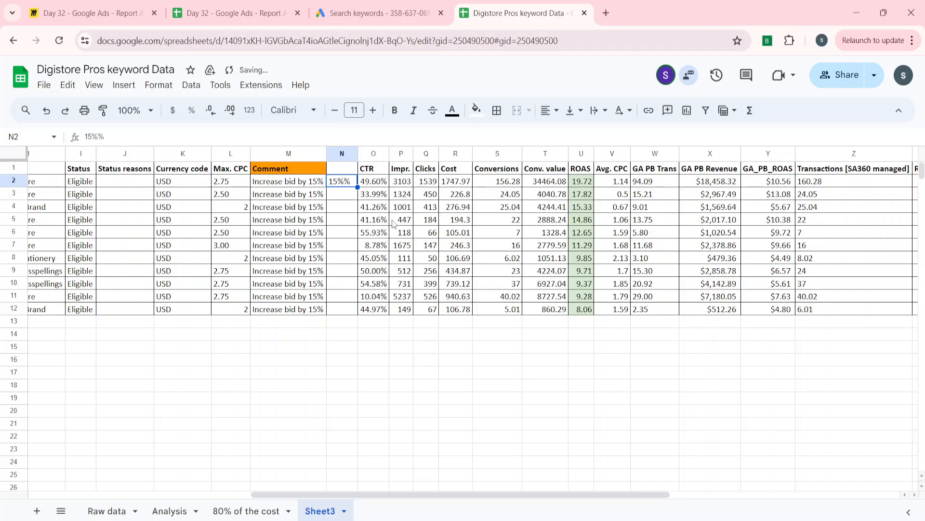
click(161, 132)
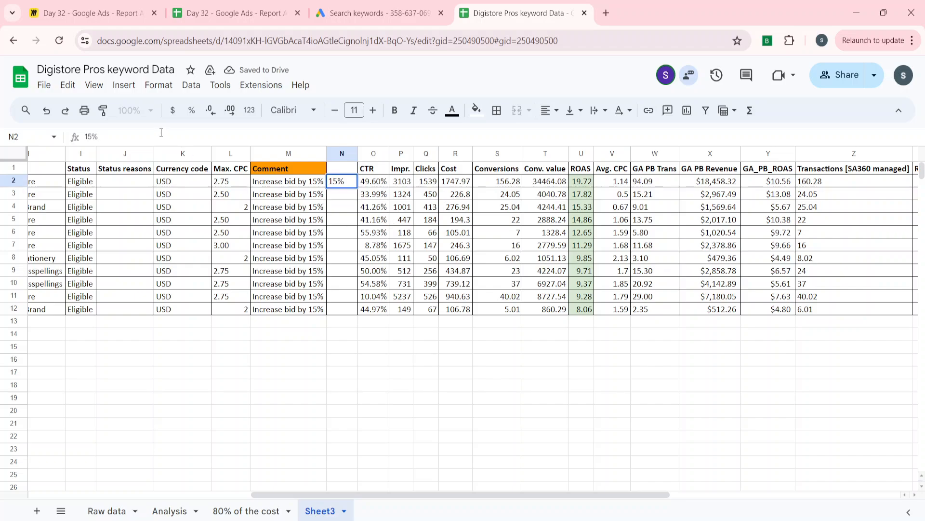
key(Return)
Fill the 15% value from N2 down the column through N12
key(Left)
key(ctrl+Down)
key(Right)
key(ctrl+Up)
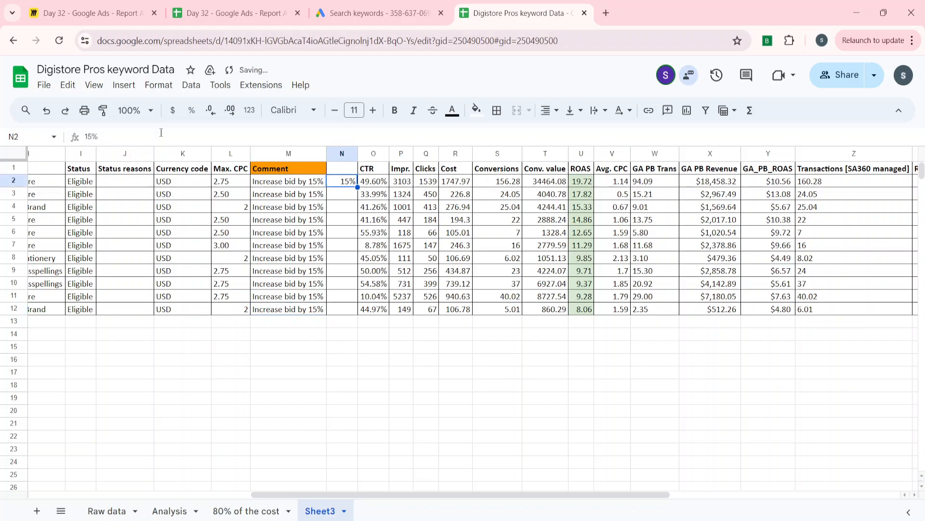
key(Left)
key(ctrl+Down)
key(Right)
key(ctrl+shift+Up)
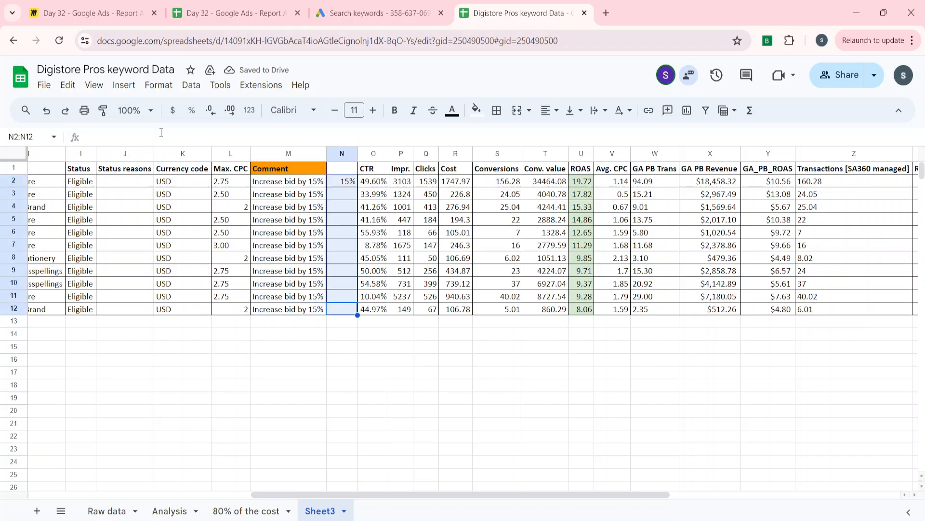
key(ctrl+d)
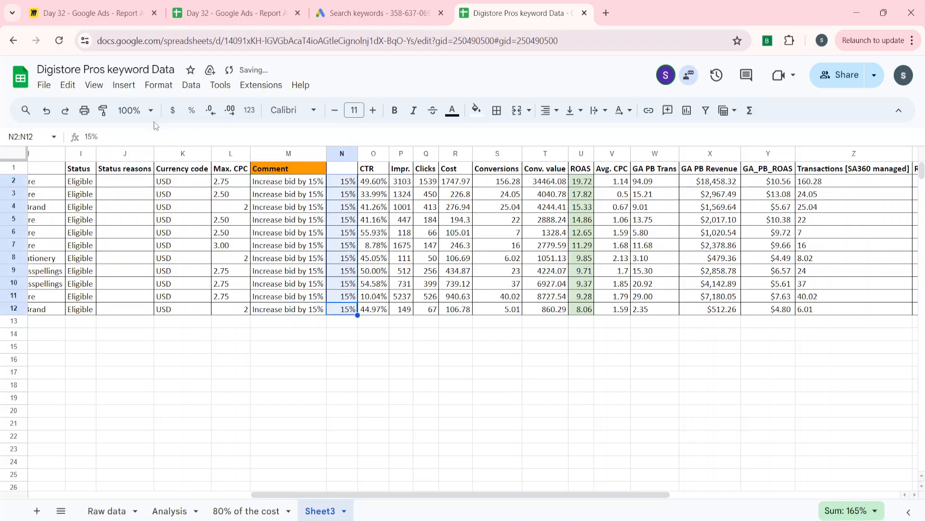
Insert two empty columns between the 15% column and the CTR column
click(374, 198)
click(232, 186)
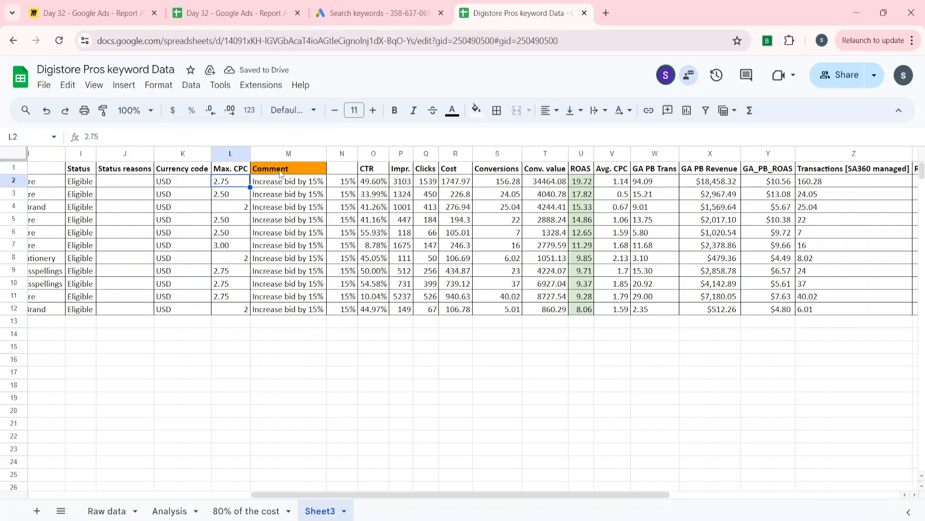
click(374, 182)
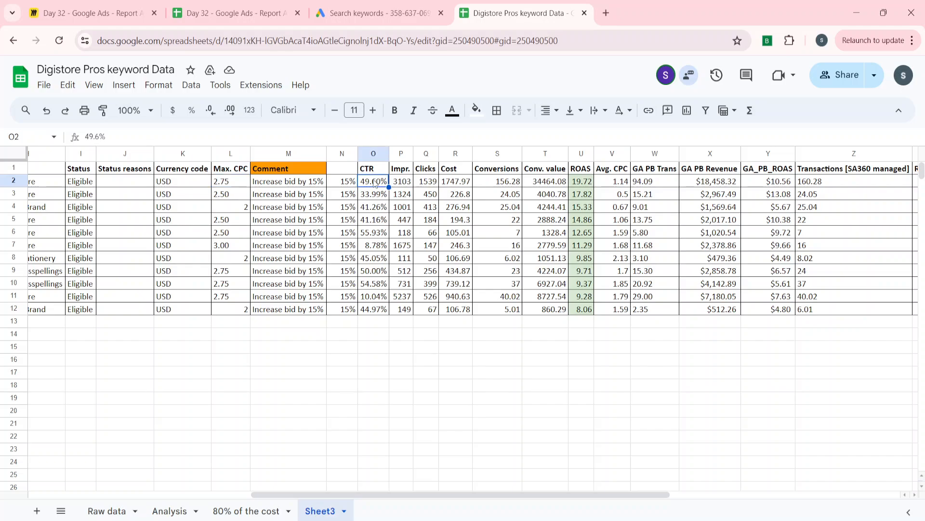
key(ctrl+space)
key(ctrl+plus)
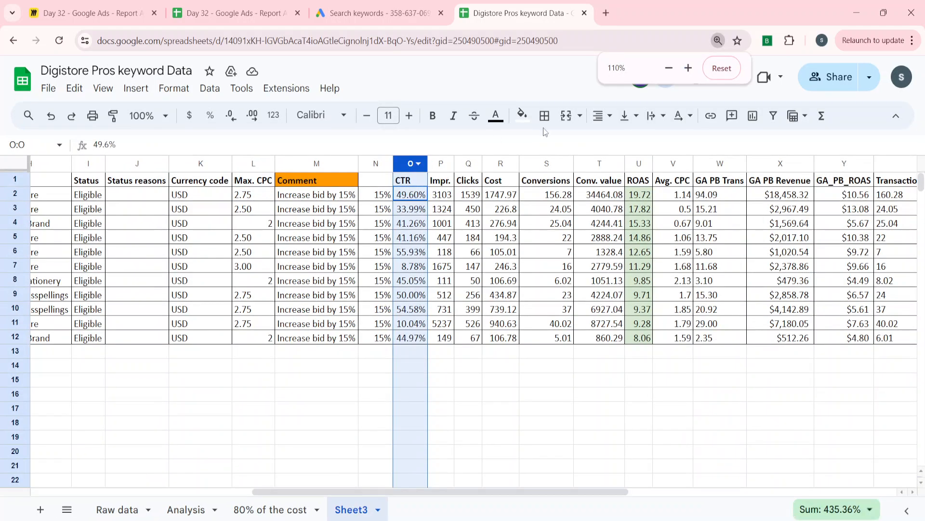
click(670, 68)
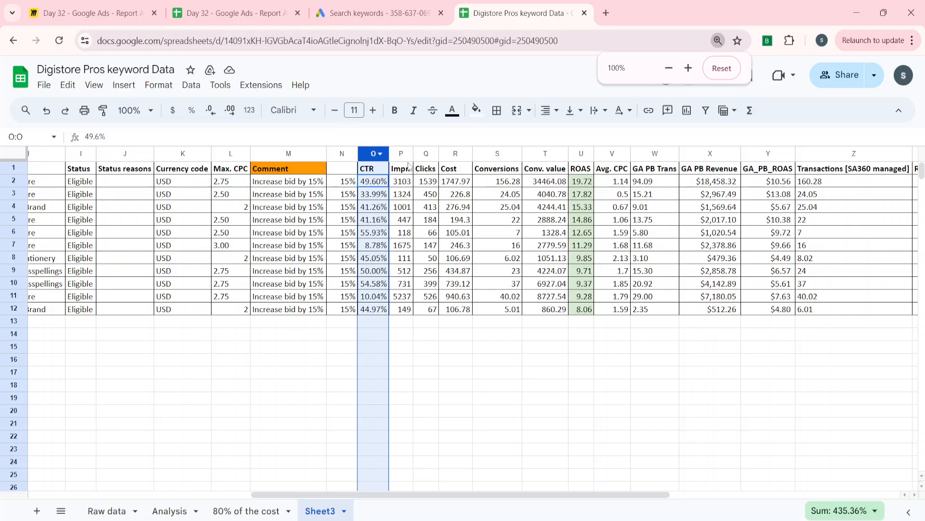
right_click(370, 158)
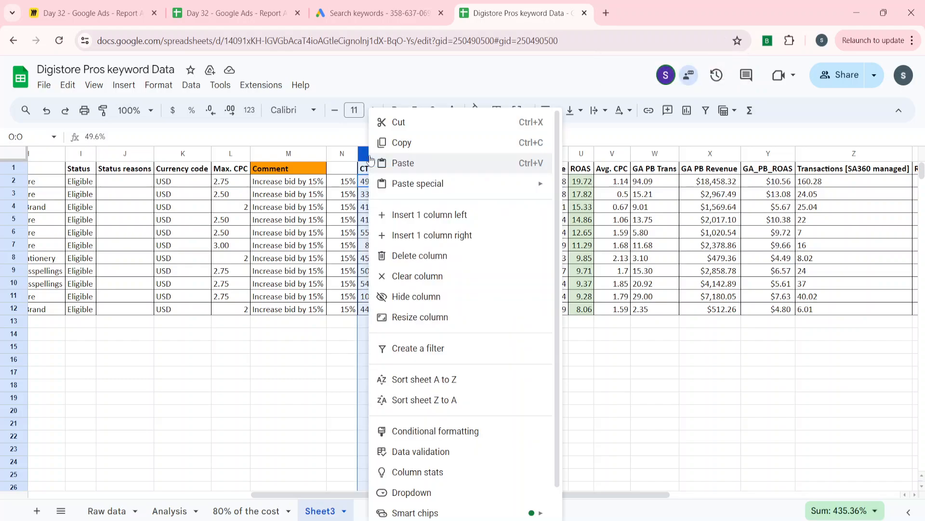
click(389, 217)
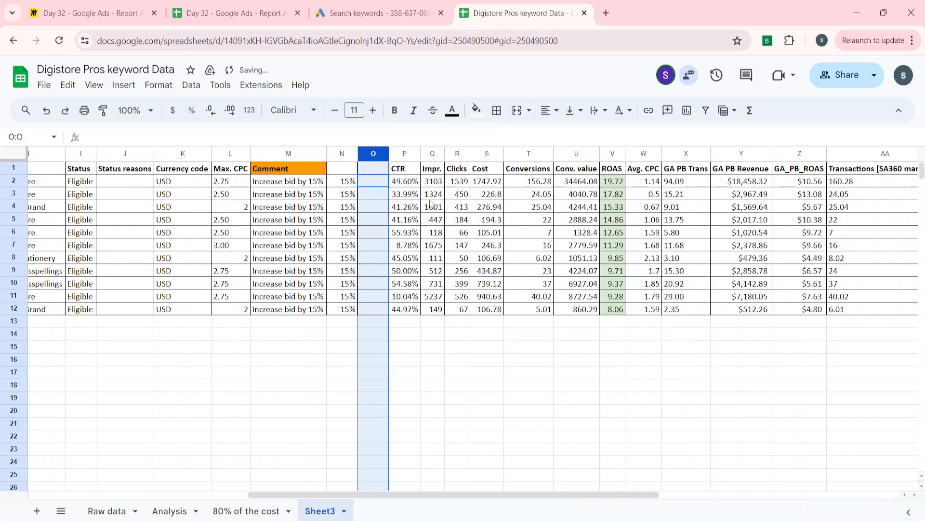
right_click(375, 154)
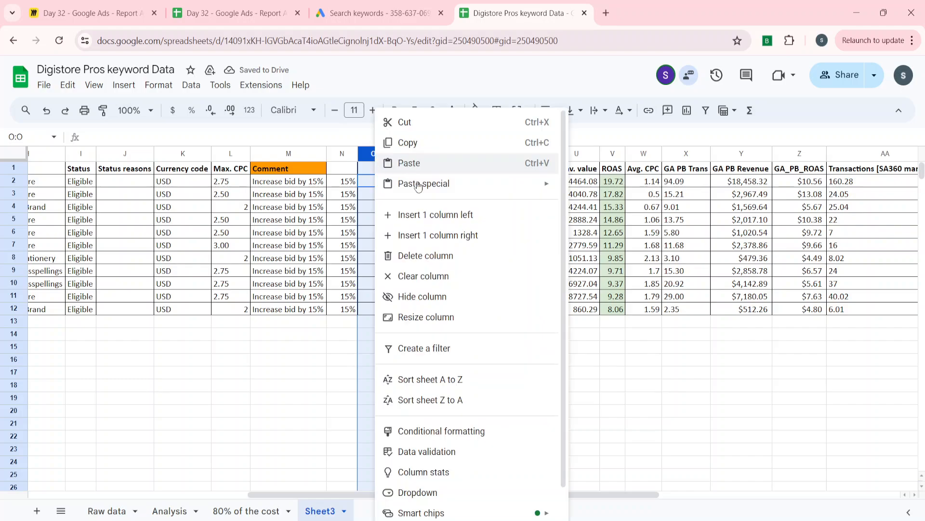
click(429, 220)
Enter the formula =L2+(L2*15%) in P2 to calculate the first keyword's increased Max. CPC
click(353, 186)
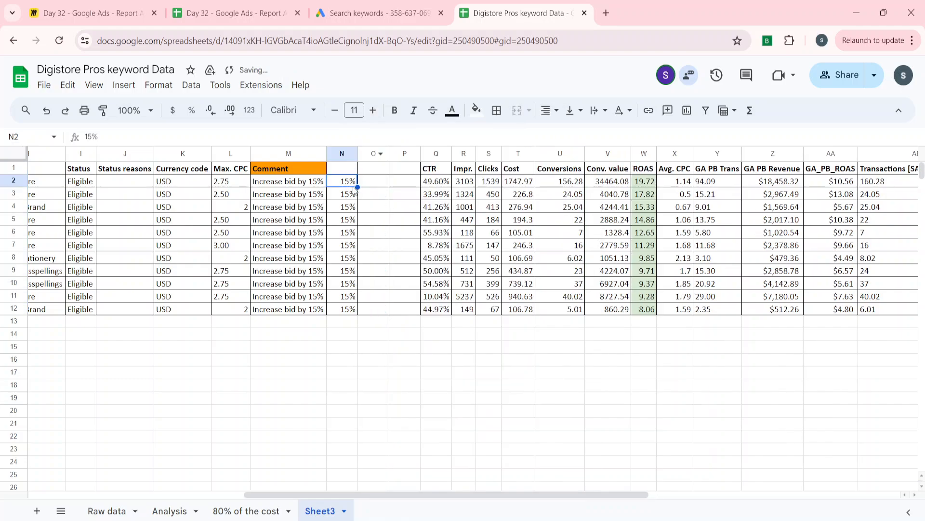
key(Left)
key(Left)
key(Left)
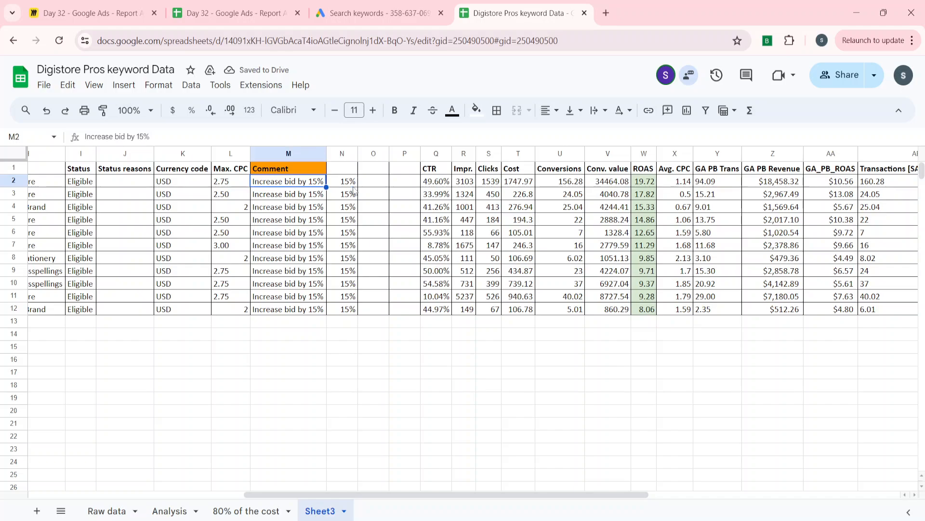
key(Right)
key(Right)
key(Right)
key(Right)
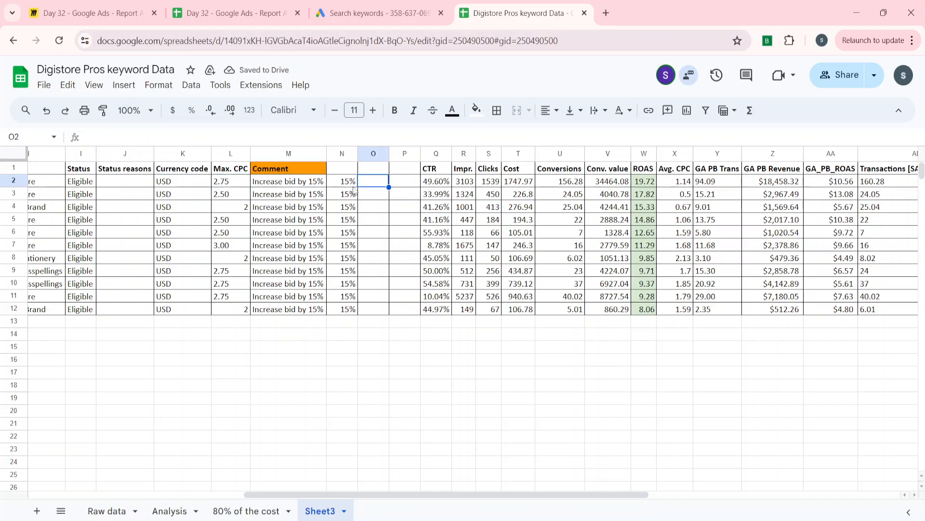
key(Right)
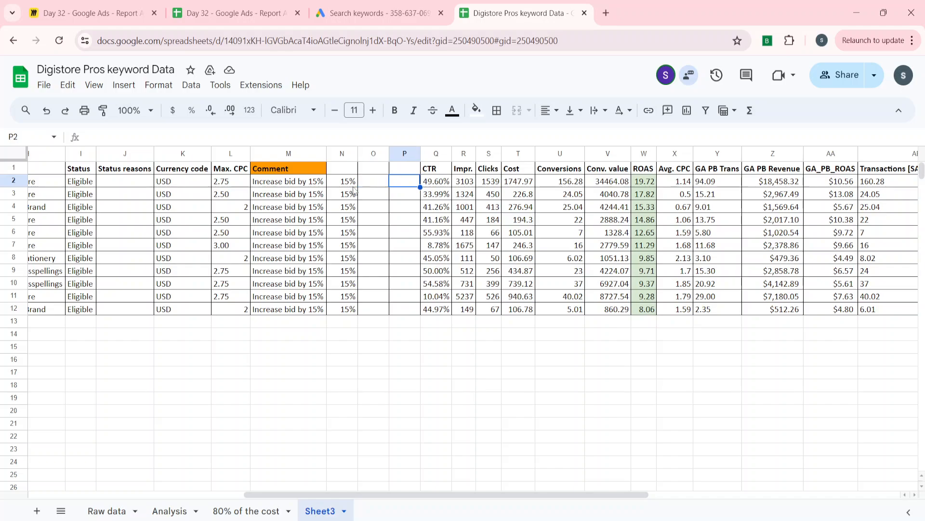
text(=)
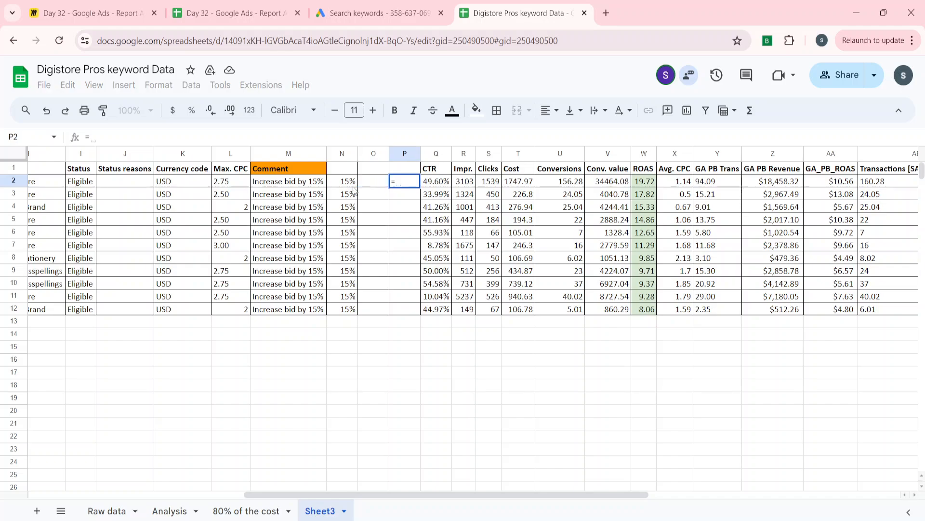
key(Left)
key(Left)
key(Left)
key(Left)
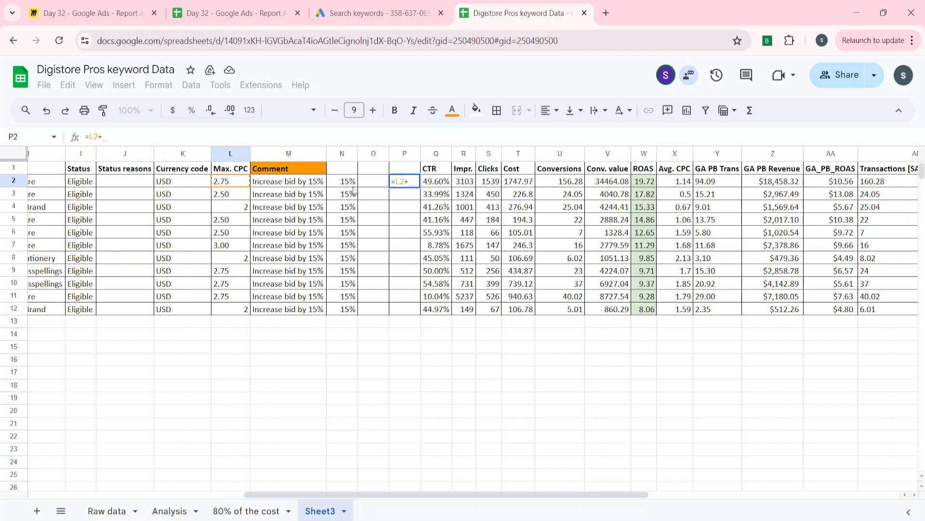
text(()
key(Left)
key(Left)
key(Left)
key(Left)
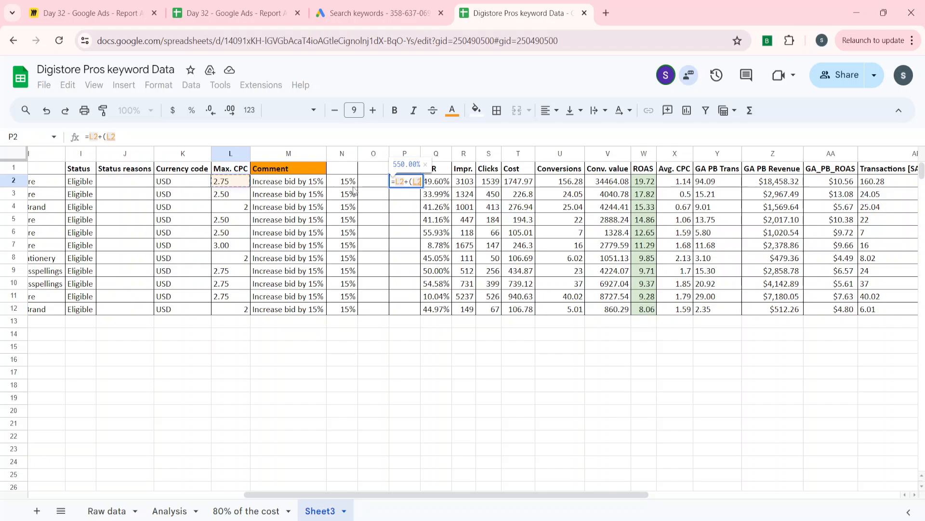
text(*)
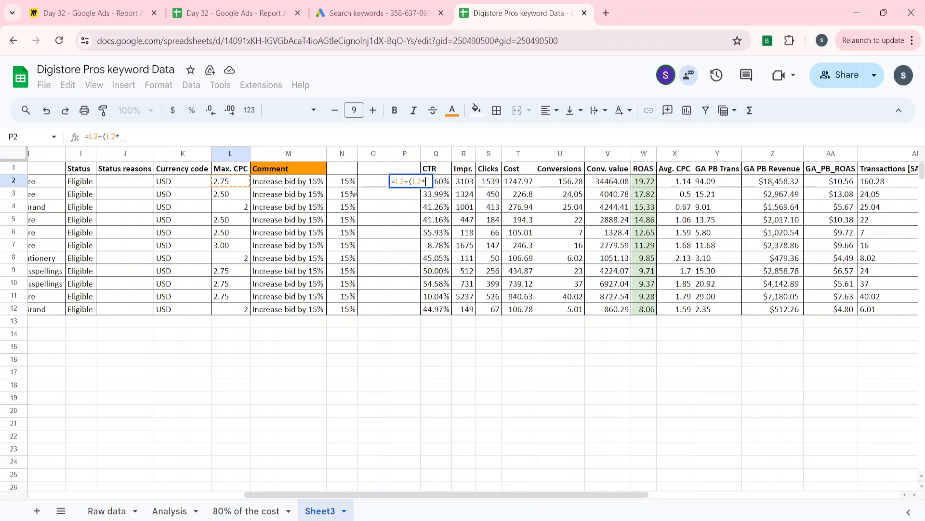
text(15%)
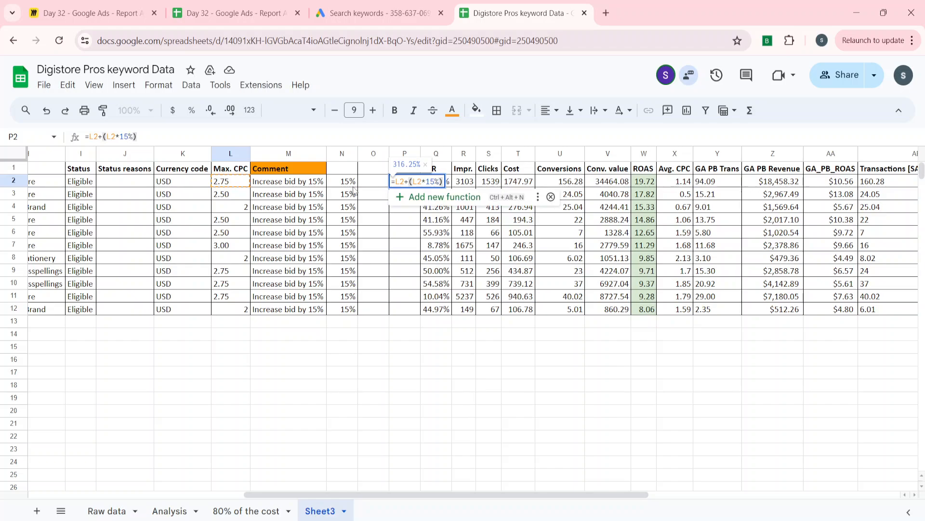
key(Return)
key(Up)
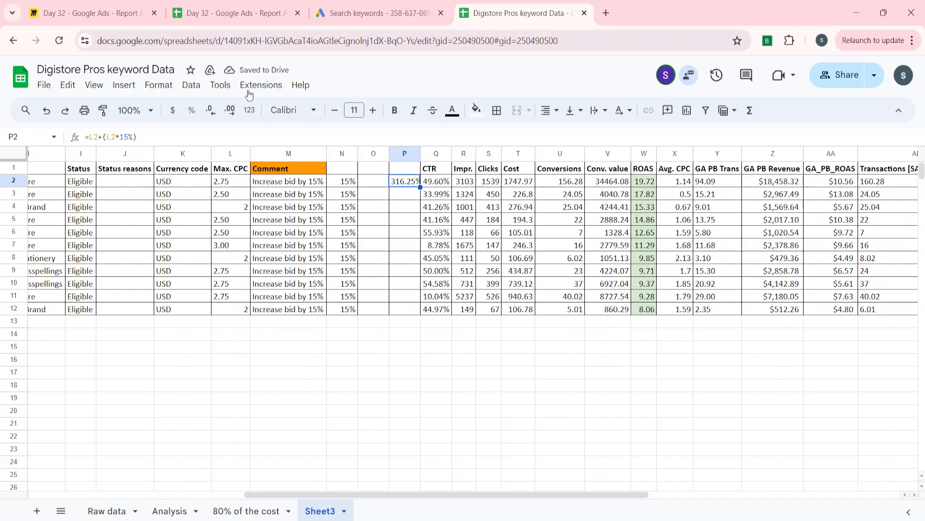
Widen column P and format the new bid in P2 as Number
click(193, 113)
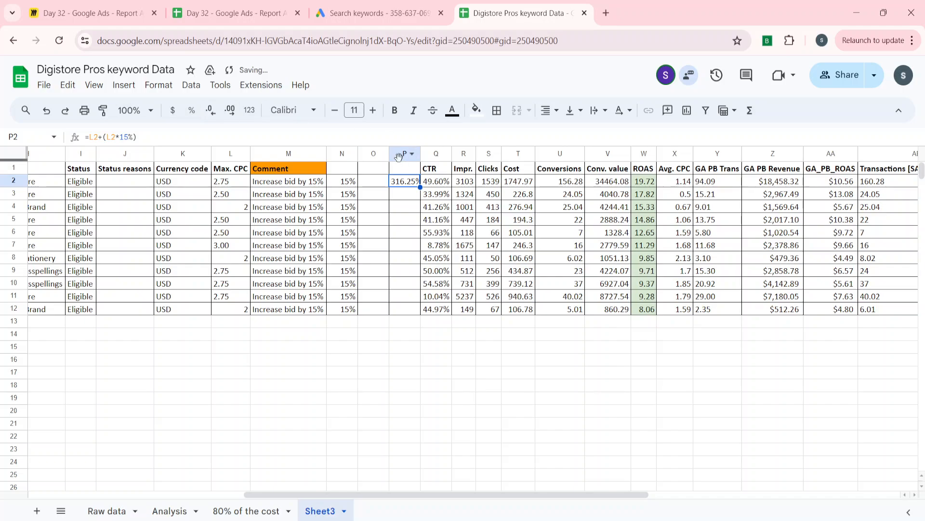
drag(421, 153, 480, 153)
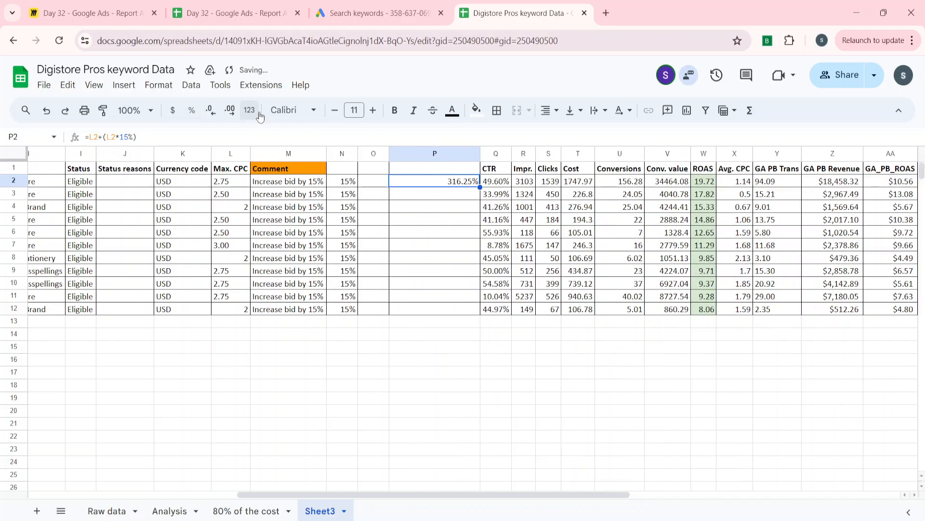
click(167, 87)
mouse_move(221, 138)
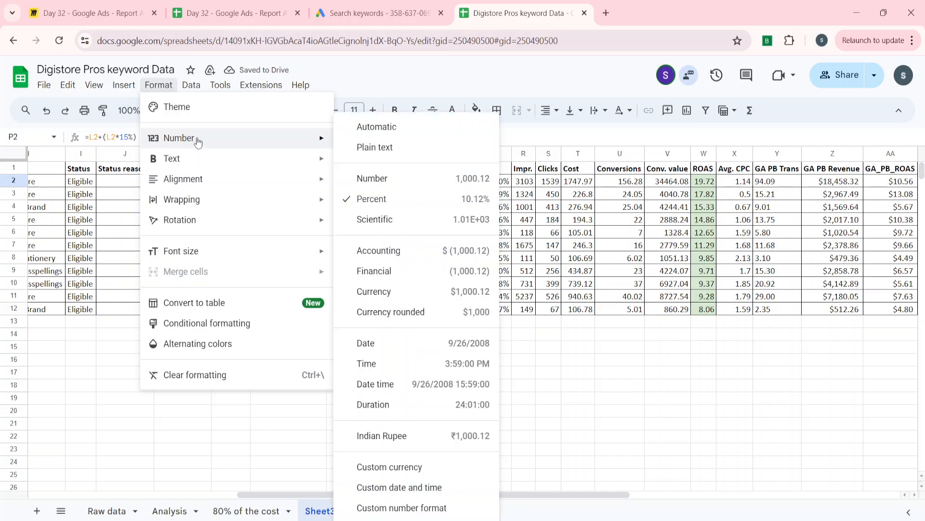
click(393, 179)
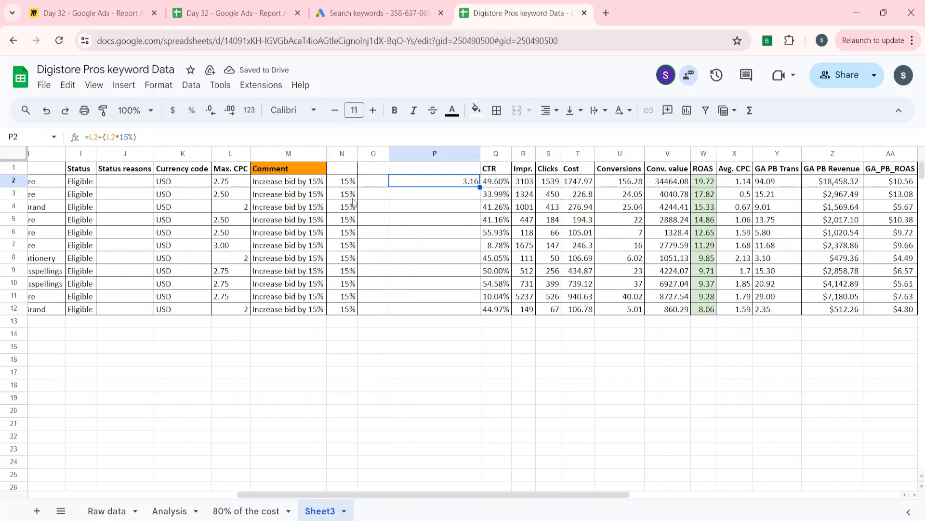
Fill the increased-bid formula from P2 down through P12 for all the listed keywords
key(Left)
key(Left)
key(ctrl+Down)
key(Right)
key(Right)
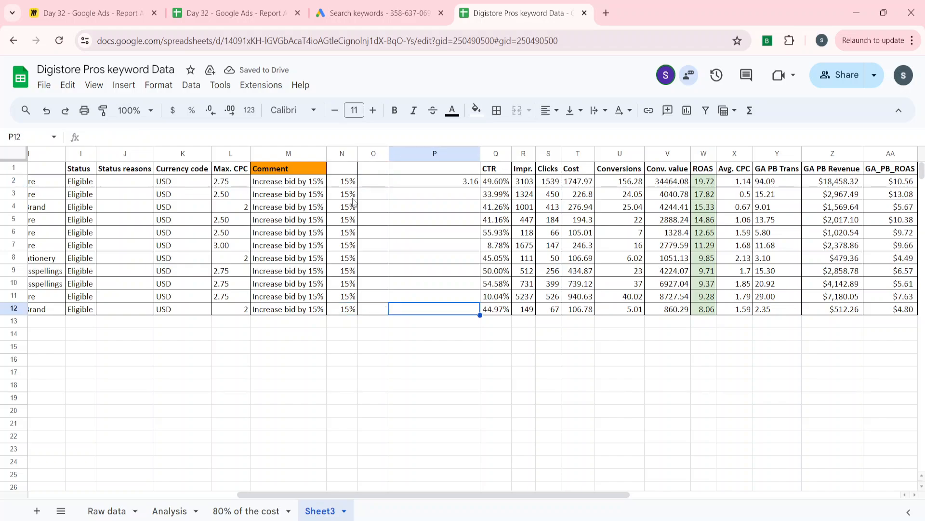
key(ctrl+shift+Up)
key(ctrl+d)
key(Down)
key(Down)
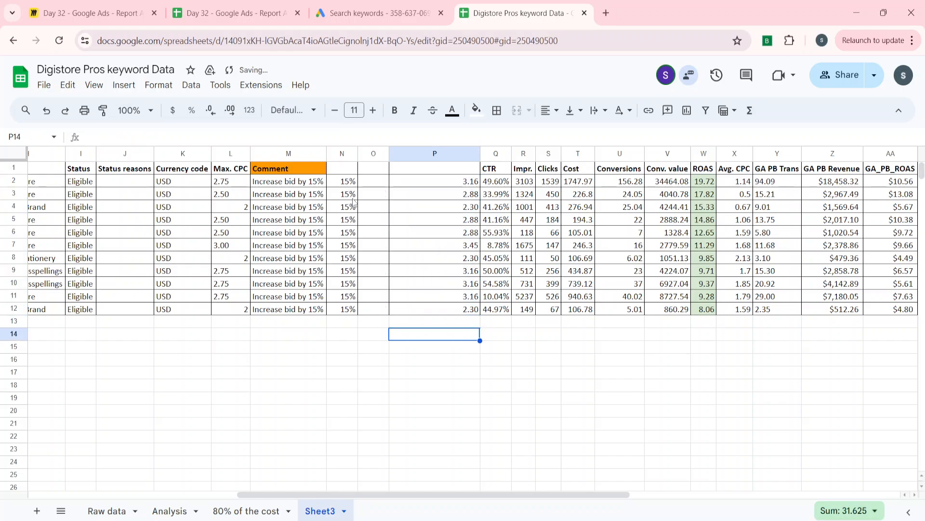
Enter the test formula =L2*N2 in N16 to calculate 15% of the first keyword's Max. CPC
key(Down)
key(Left)
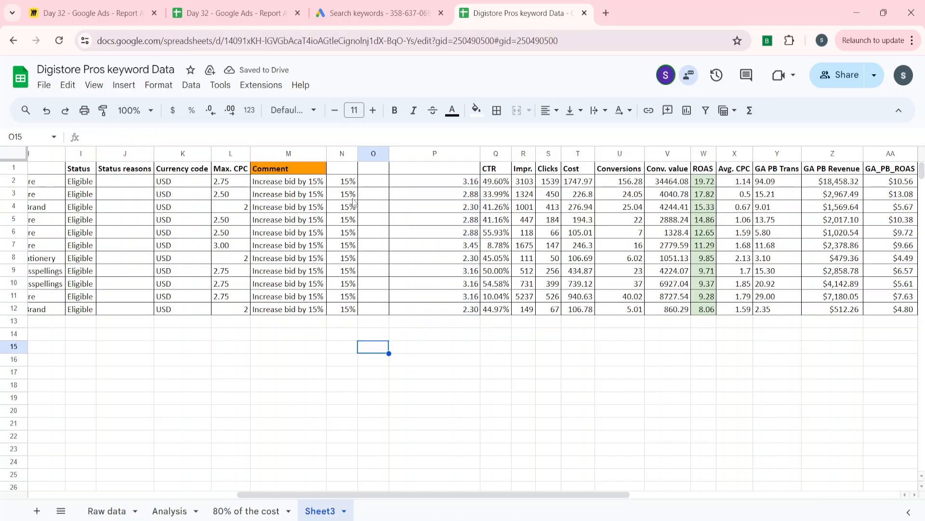
key(Left)
key(Down)
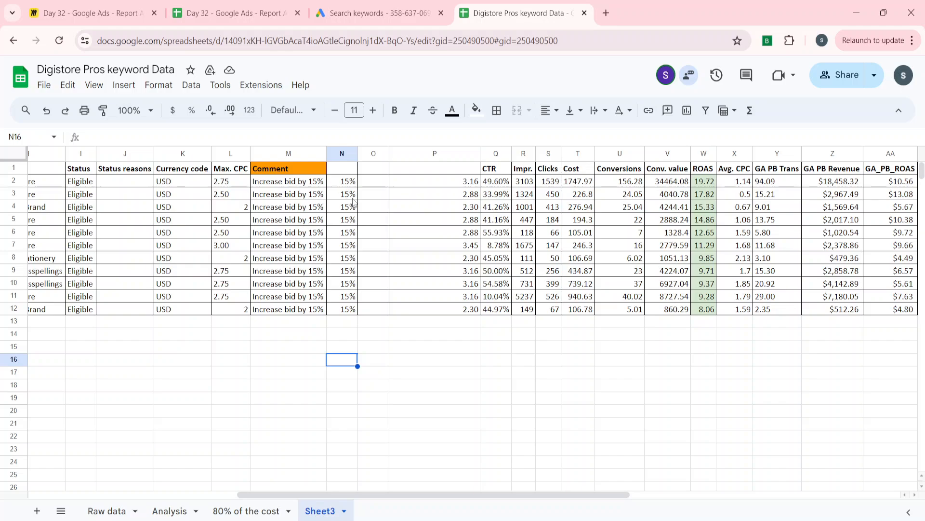
text(=)
key(Left)
key(Left)
key(Up)
key(Up)
key(Up)
key(Up)
key(Up)
key(Up)
key(Up)
key(Up)
key(Up)
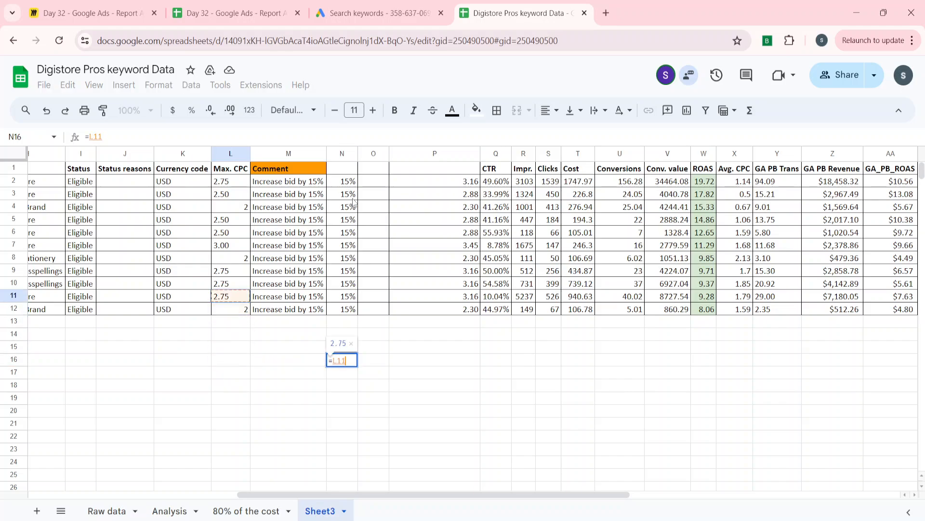
key(Up)
key(Up)
key(Up)
key(Up)
key(Up)
text(*)
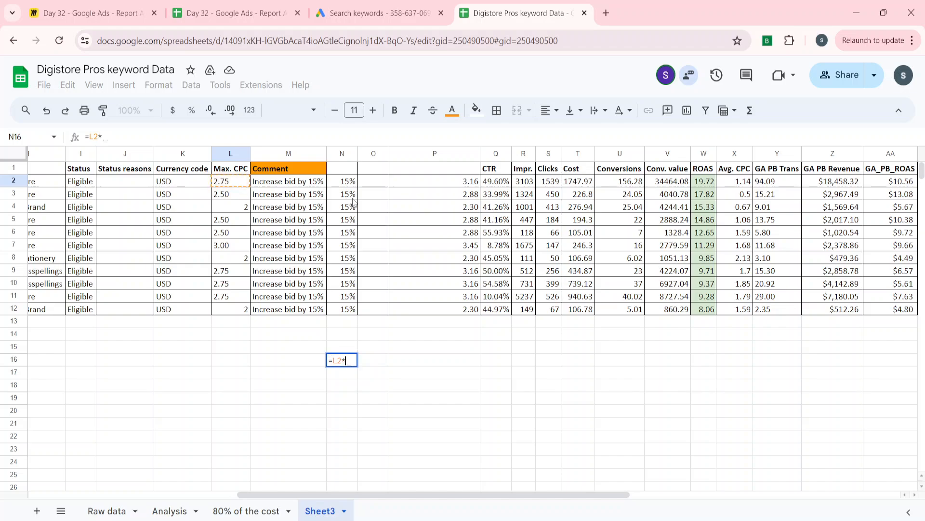
key(Up)
key(Up)
key(Up)
key(Up)
key(Up)
key(Up)
key(Up)
key(Up)
key(Up)
key(Up)
key(Up)
key(Up)
key(Up)
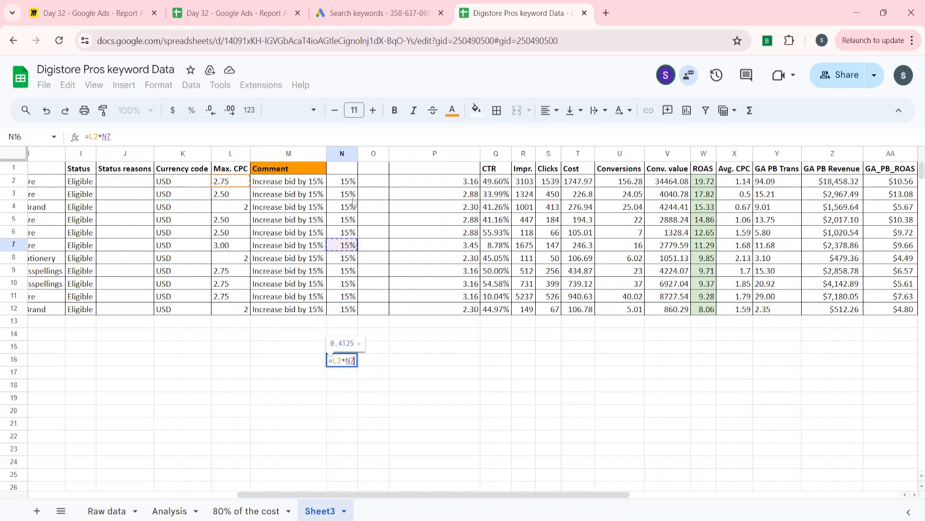
key(Return)
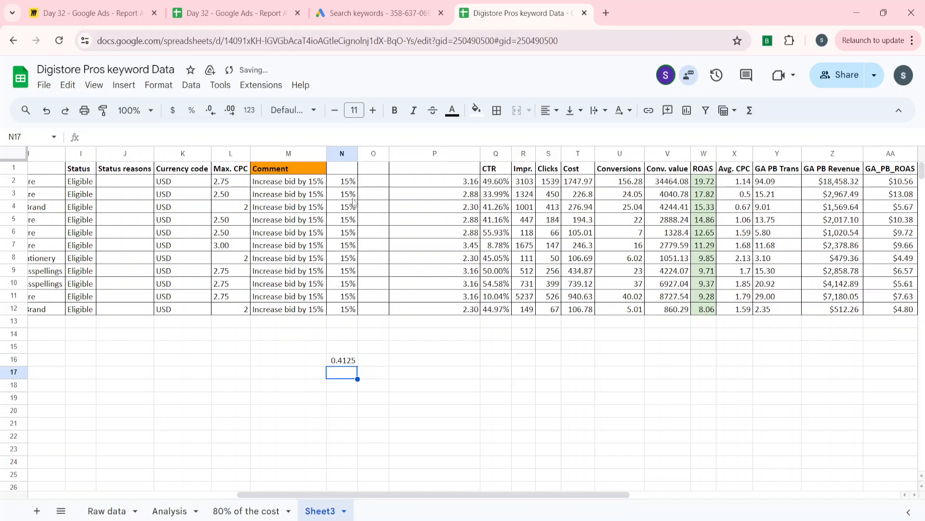
key(Up)
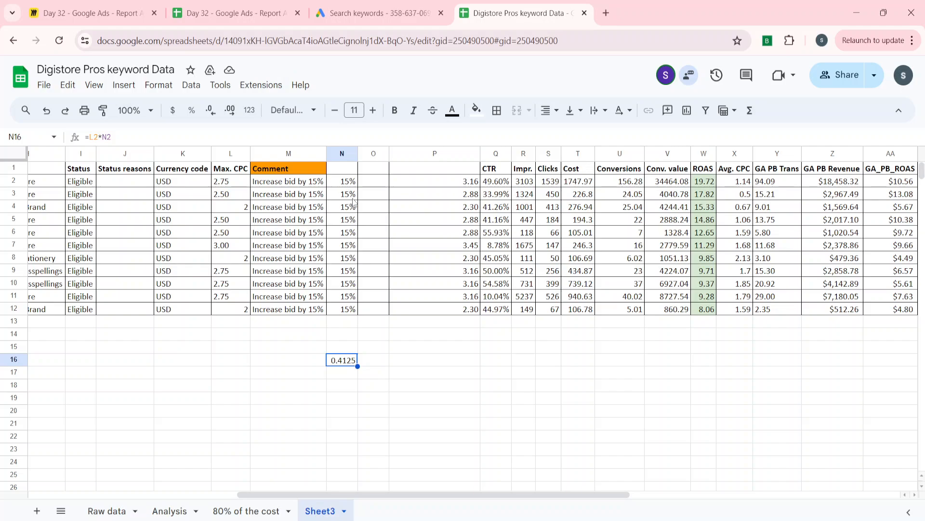
Enter the test formula =L2+N16 in P16 to add the 15% amount to the first keyword's Max. CPC
key(Right)
key(Right)
text(=)
key(Down)
key(Down)
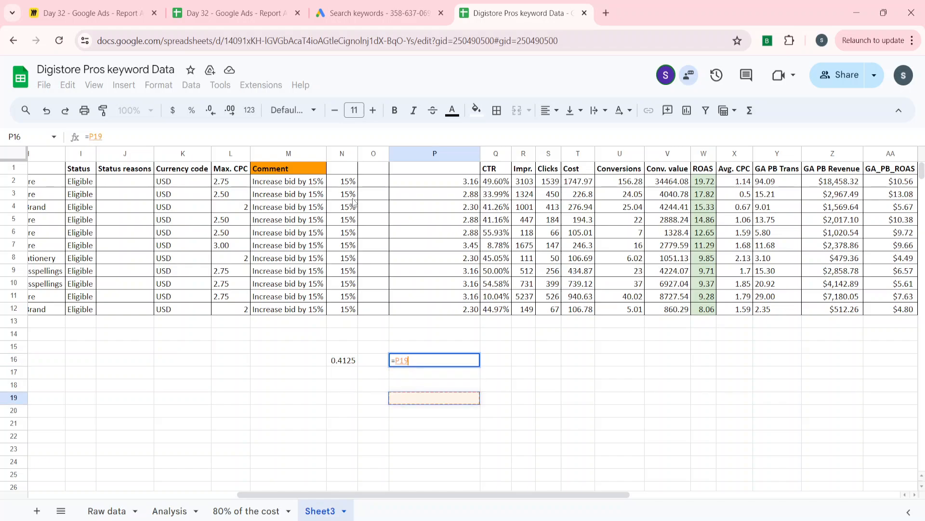
key(Left)
key(Left)
key(Left)
key(Left)
key(Up)
key(ctrl+Up)
key(ctrl+Up)
key(Down)
key(Down)
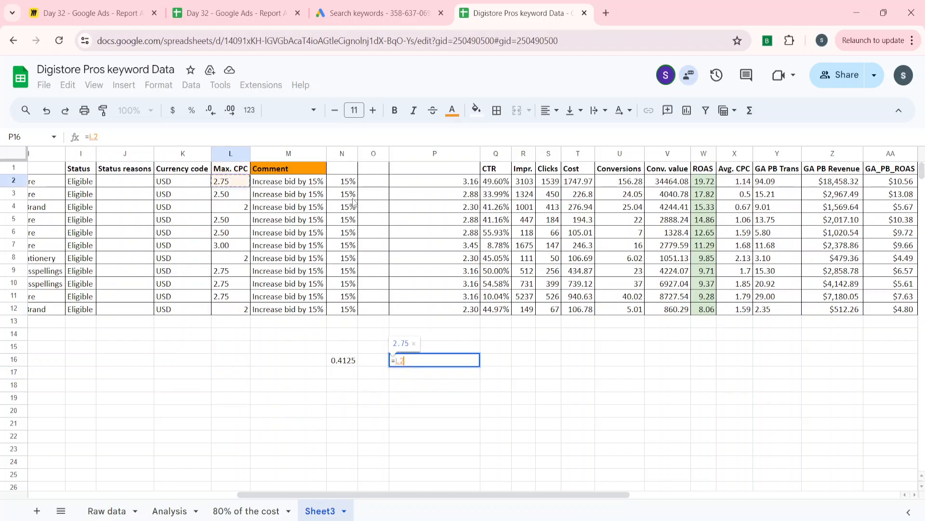
key(Up)
text(+)
key(Left)
key(Left)
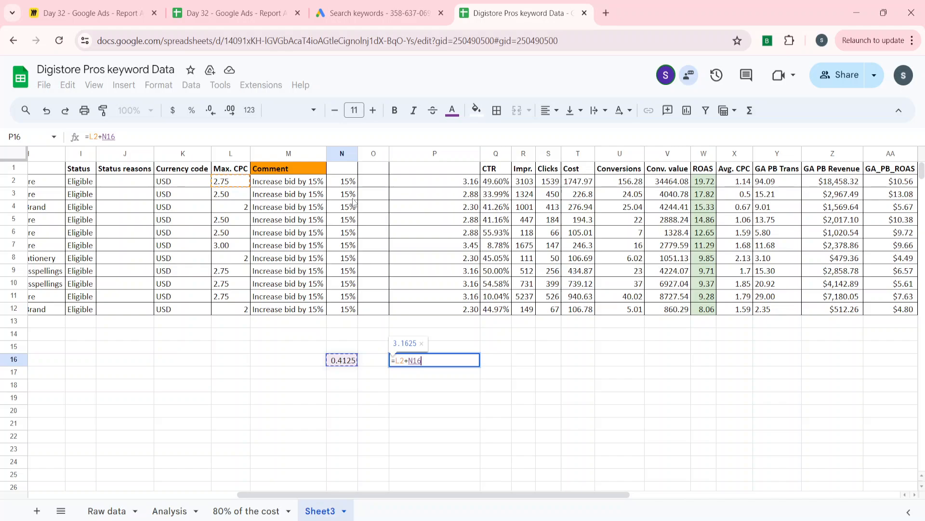
key(Return)
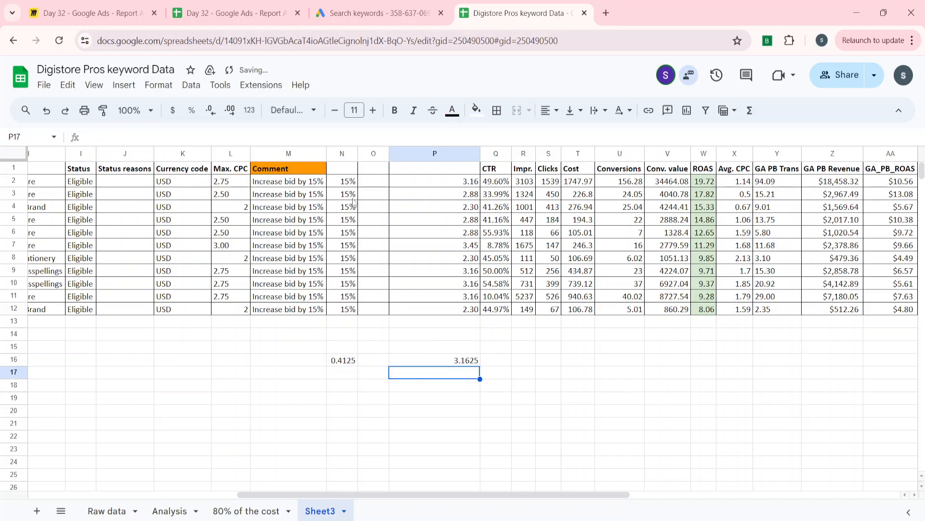
key(Up)
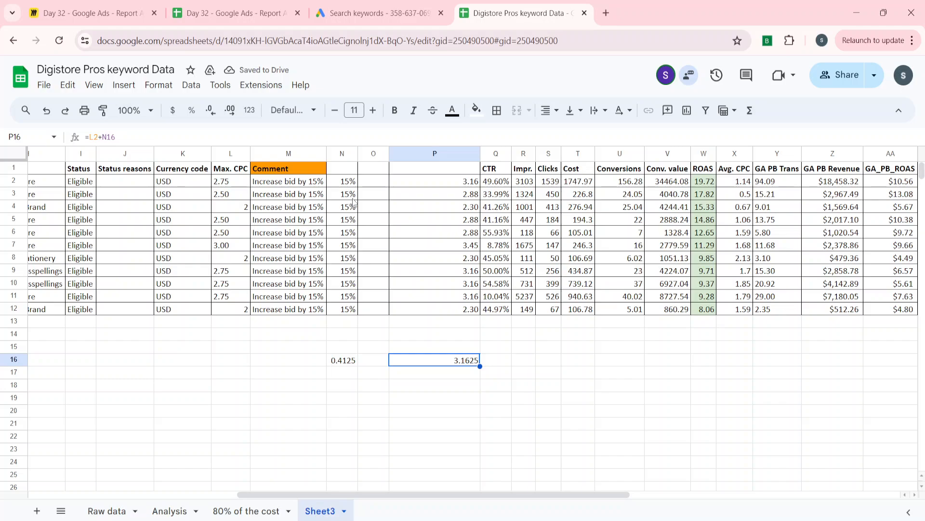
Reduce the P16 test result to two decimal places and compare it with the formula result in P2
key(Up)
key(Up)
key(Up)
key(Up)
key(Up)
key(Up)
key(Up)
key(Up)
key(Up)
key(Up)
key(Up)
key(Up)
key(Up)
key(Up)
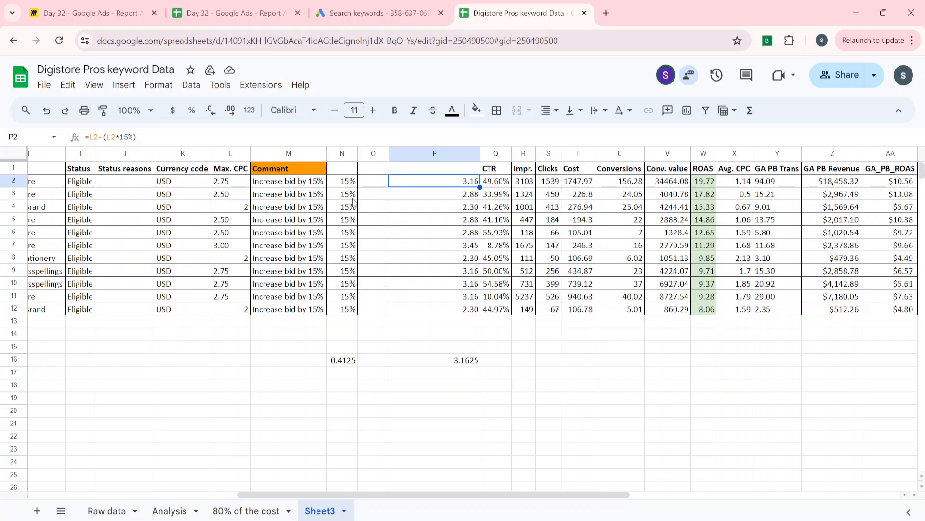
key(Down)
key(Down)
key(Down)
key(Down)
key(Down)
key(Down)
key(Down)
key(Down)
key(Down)
key(Down)
key(Down)
key(Down)
key(Down)
key(Down)
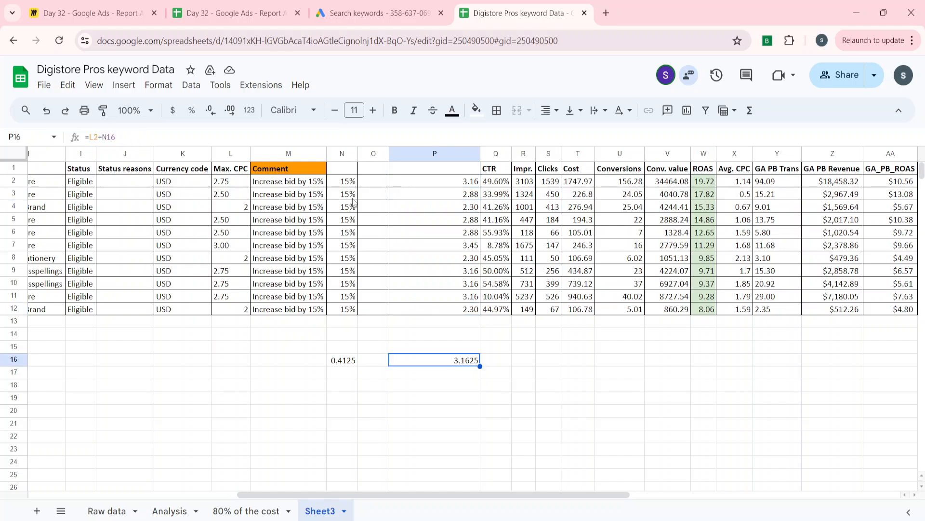
click(230, 110)
click(210, 110)
click(211, 110)
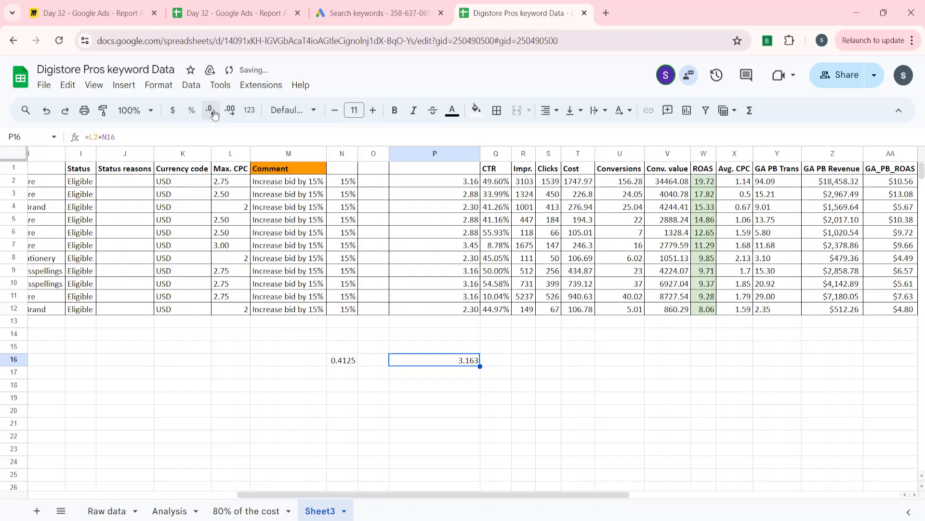
click(211, 110)
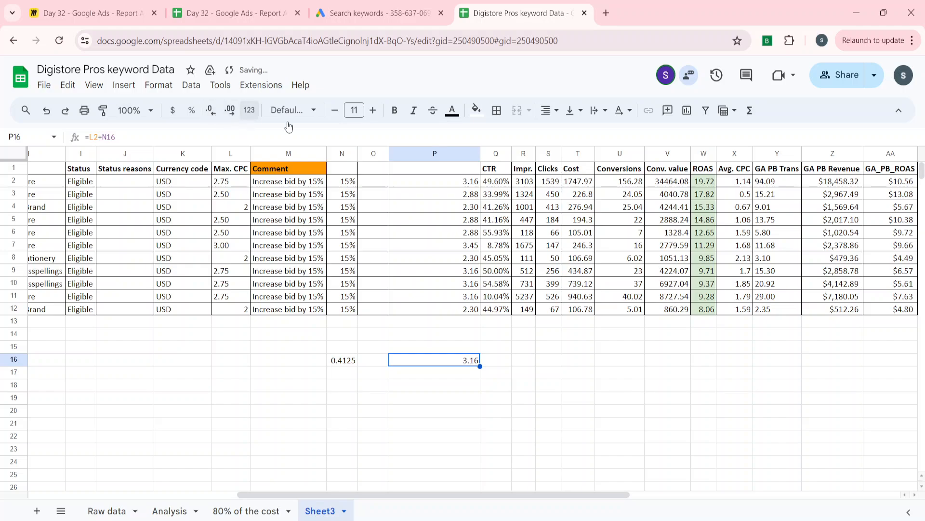
key(ctrl+Up)
key(ctrl+Up)
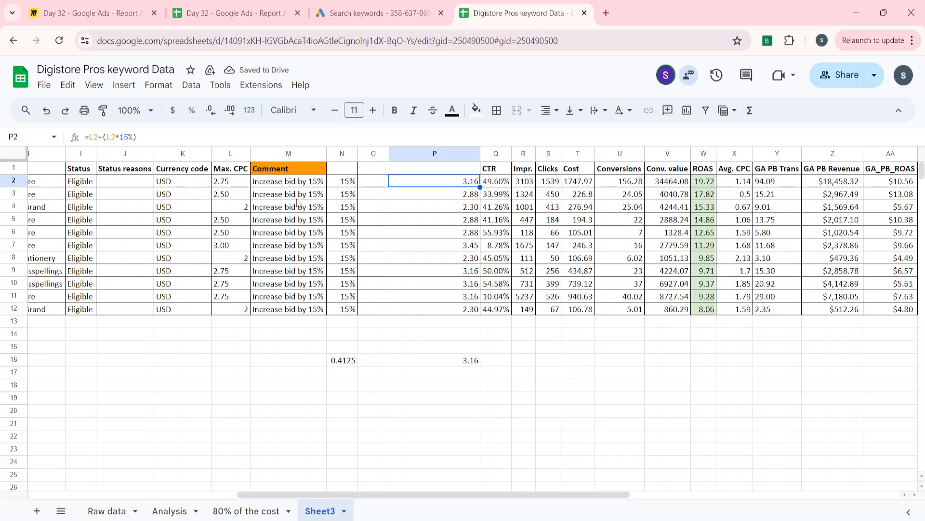
Delete the test calculations in N16:P16
key(Down)
key(Left)
key(Left)
key(Down)
key(Right)
key(Right)
key(Left)
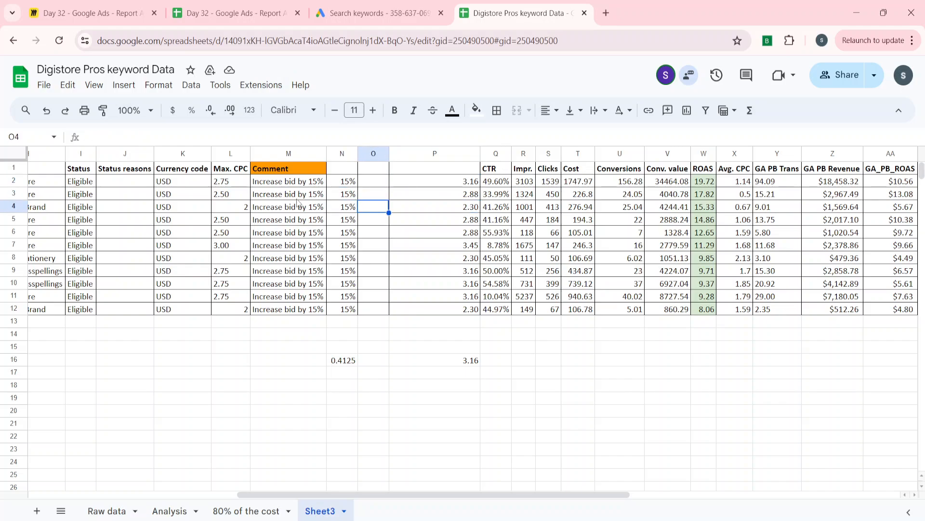
key(Left)
key(Down)
key(Down)
key(Down)
key(Down)
key(Down)
key(Down)
key(Down)
key(Down)
key(Down)
key(Down)
key(Down)
key(Down)
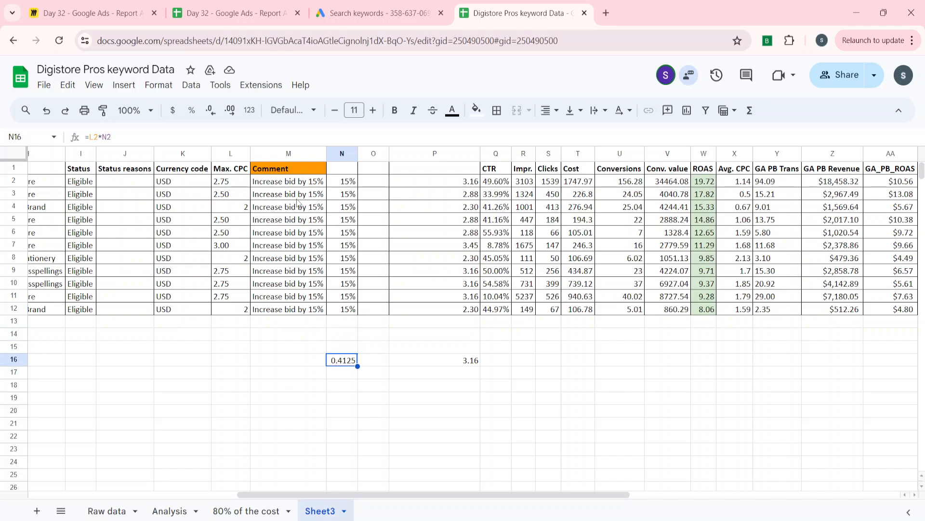
key(shift+Right)
key(shift+Right)
key(Delete)
key(Left)
key(Up)
key(Up)
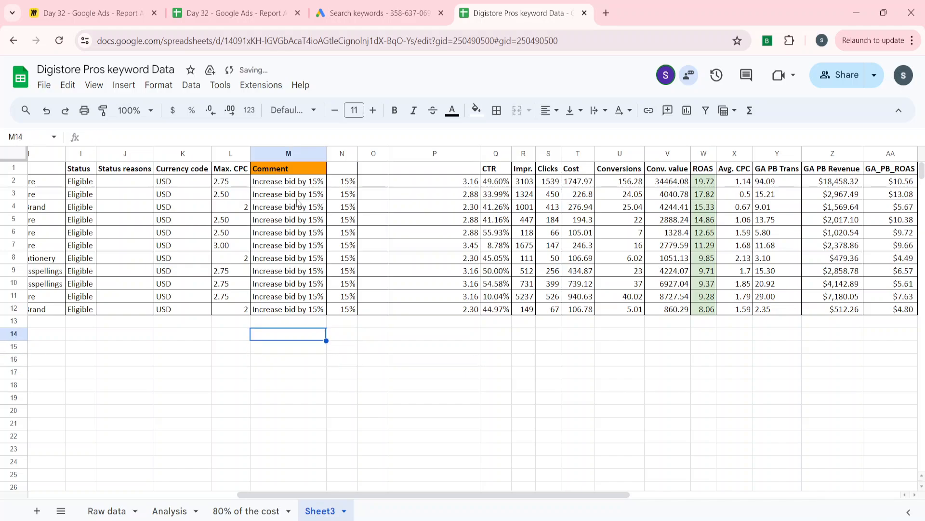
key(Up)
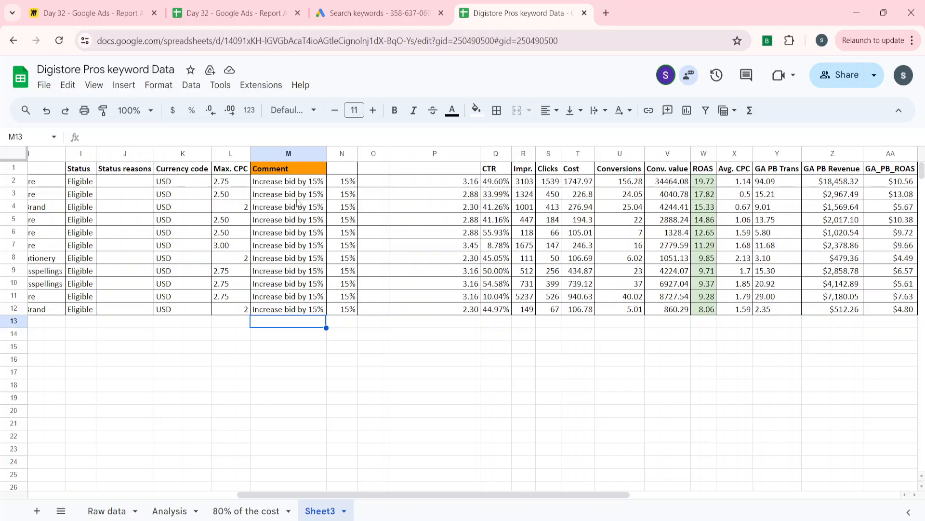
Copy the Keyword, Match type, Campaign and Ad group columns with their headers (E1:H12) and paste them starting at E17
key(ctrl+Up)
key(ctrl+Up)
key(ctrl+Left)
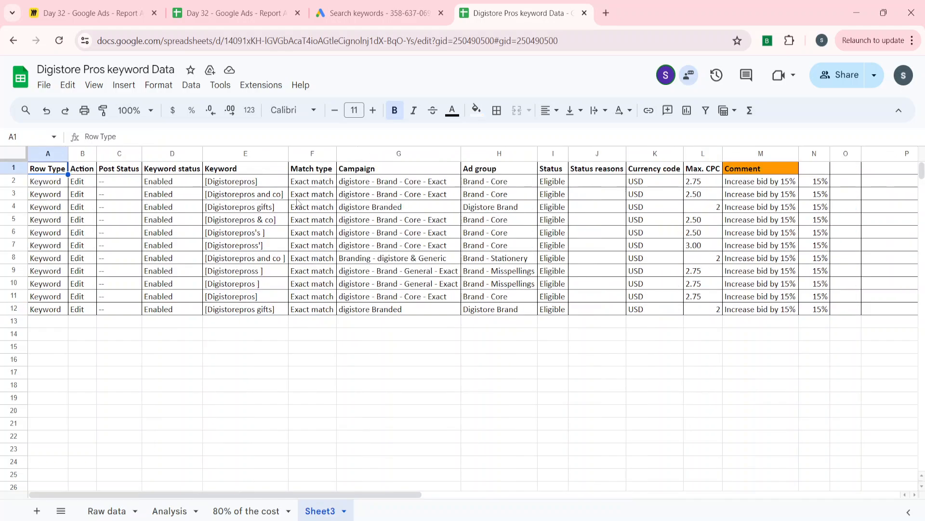
key(Right)
key(Right)
key(Right)
key(Right)
key(Right)
key(Right)
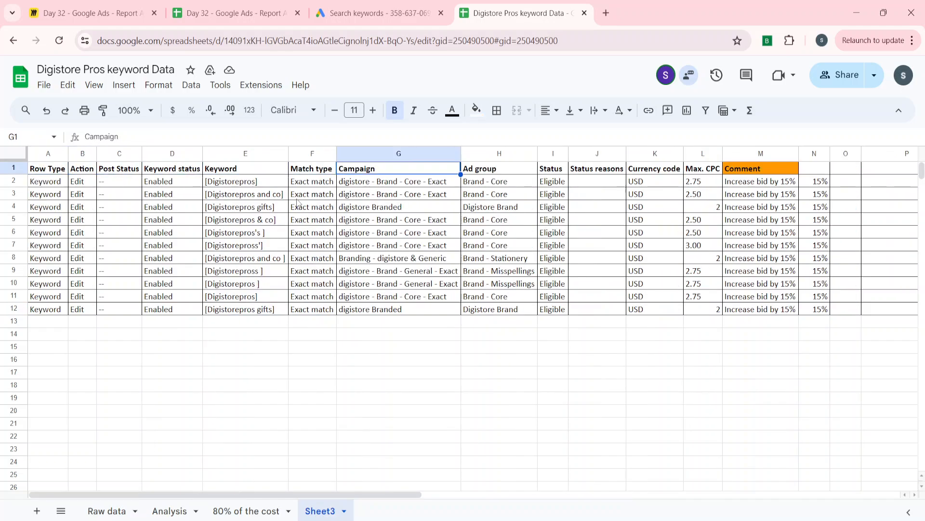
key(Left)
key(Left)
key(shift+Right)
key(shift+Right)
key(shift+Right)
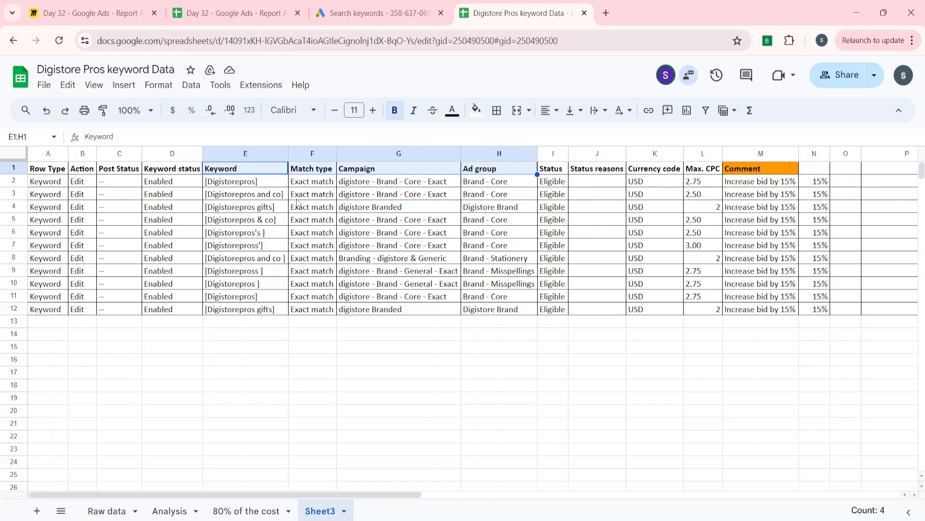
key(ctrl+shift+Down)
key(ctrl+c)
key(Down)
key(Down)
key(Down)
key(Down)
key(Down)
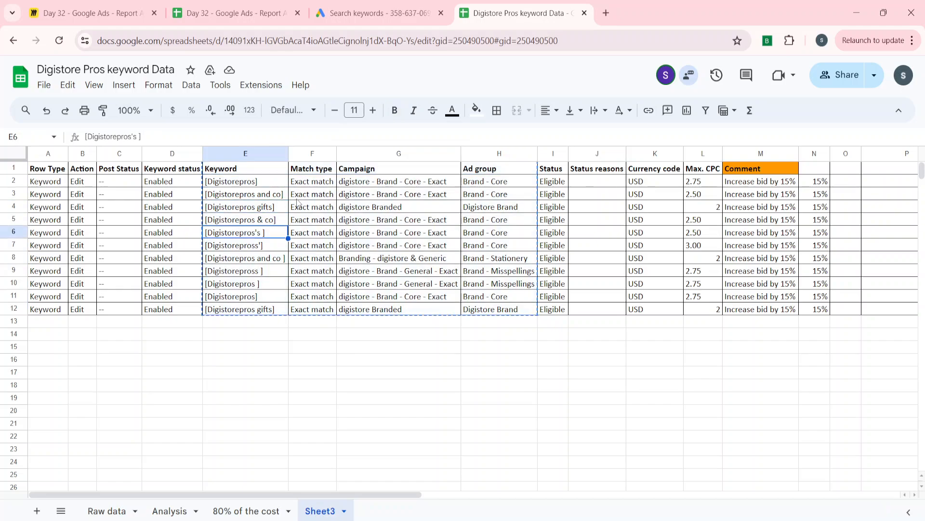
key(Down)
key(Down)
key(Down)
key(Down)
key(Down)
key(Down)
key(Down)
key(Down)
key(Down)
key(Down)
key(Down)
key(ctrl+v)
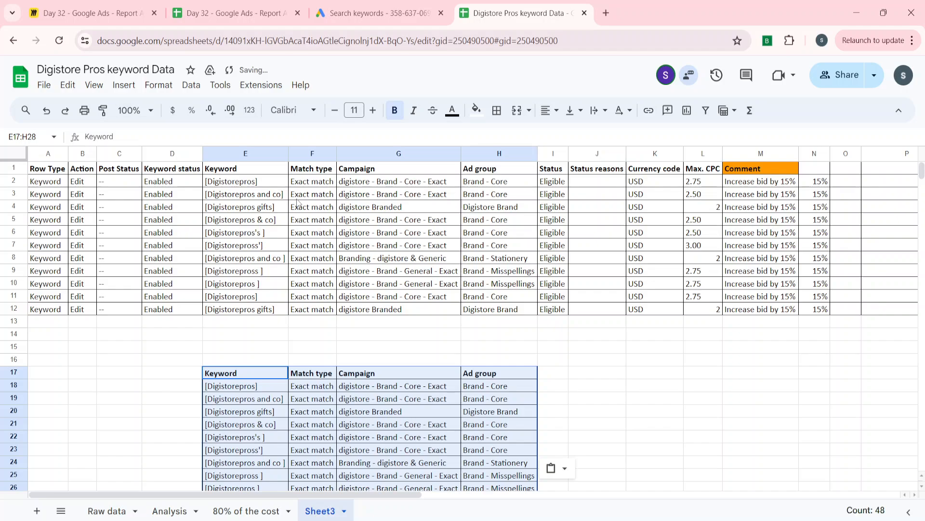
Copy the increased bids in P2:P12
key(Up)
key(Up)
key(Up)
key(Up)
key(Up)
key(Up)
key(Up)
key(Up)
key(Up)
key(Up)
key(Up)
key(Up)
key(Up)
key(Up)
key(Up)
key(Up)
key(Right)
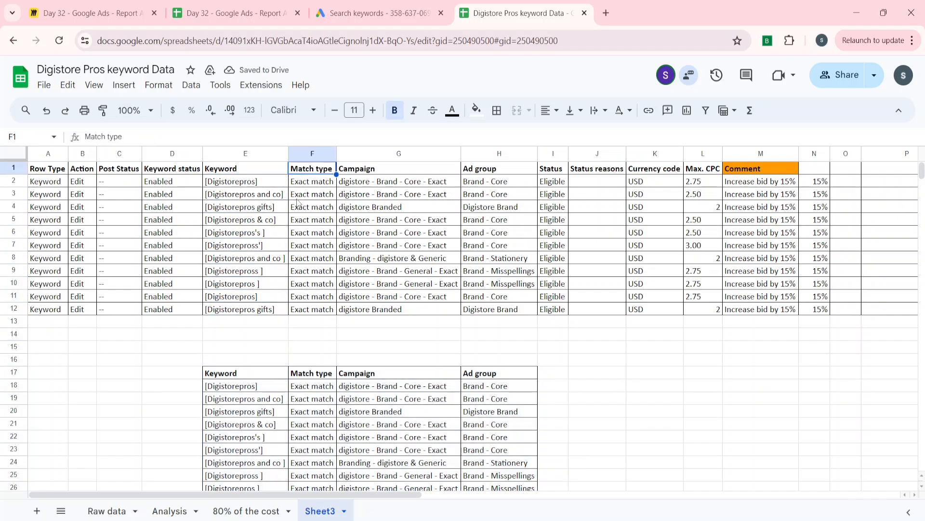
key(Right)
key(Right)
key(Right)
key(Right)
key(Right)
key(Right)
key(Right)
key(Left)
key(Right)
key(Right)
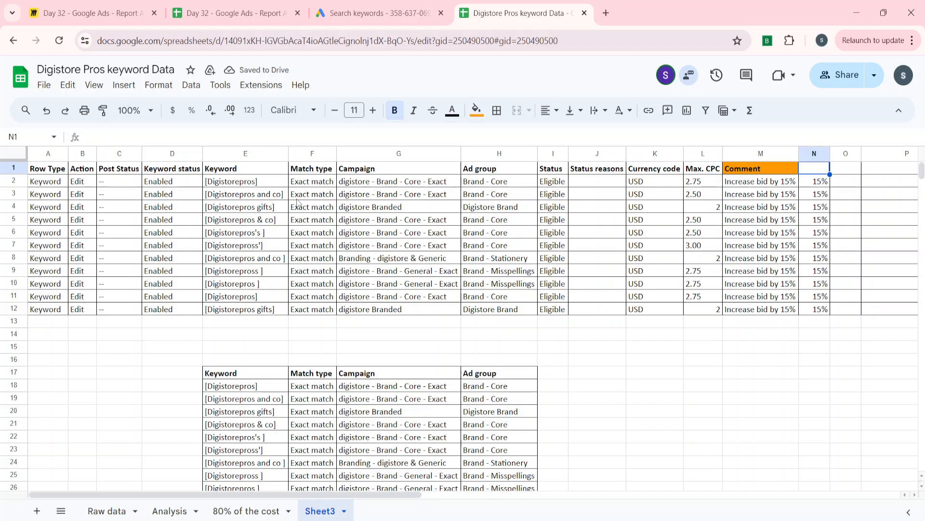
key(Right)
key(Right)
key(Down)
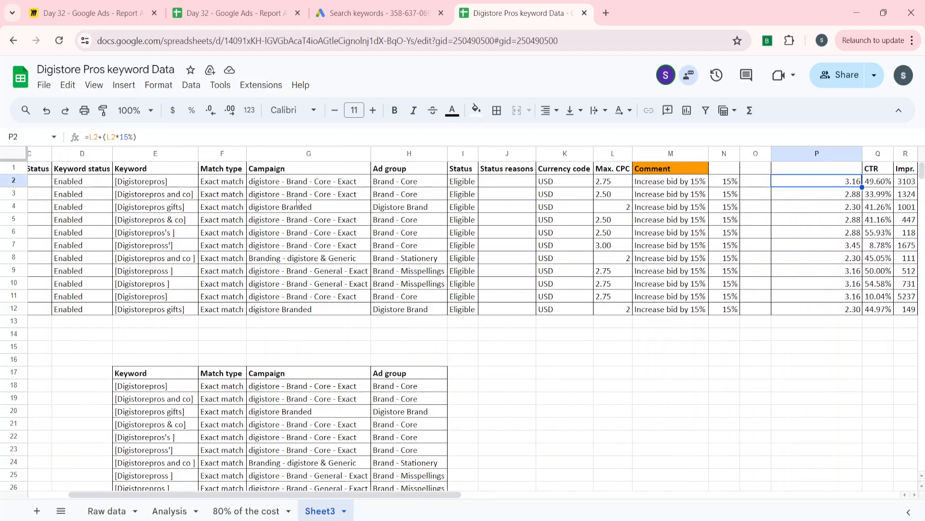
key(ctrl+shift+Down)
key(ctrl+c)
Try a regular paste of the copied bids next to the duplicated Ad group column, starting at I18
key(Left)
key(Left)
key(Left)
key(Left)
key(Left)
key(Left)
key(Left)
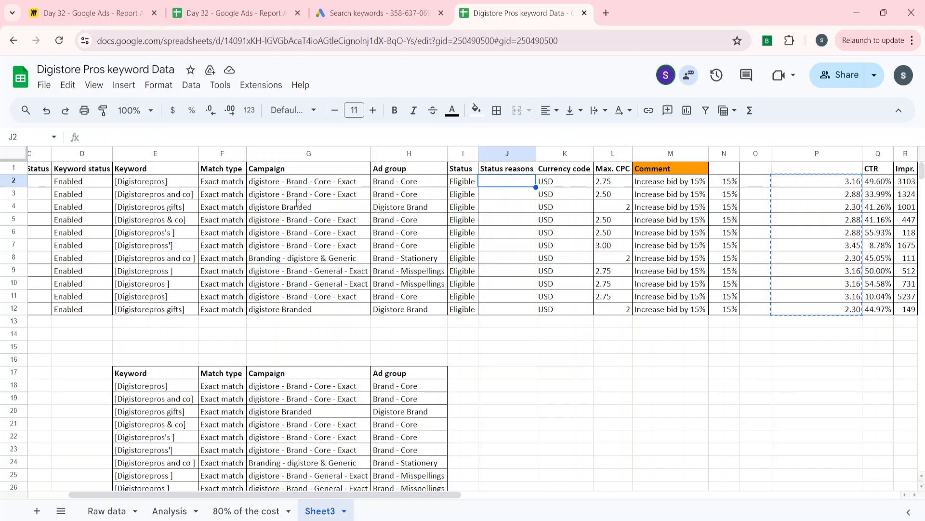
key(Down)
key(Down)
key(Down)
key(Down)
key(Down)
key(Down)
key(Down)
key(Down)
key(Down)
key(Down)
key(Down)
key(Down)
key(Down)
key(Down)
key(Down)
key(Down)
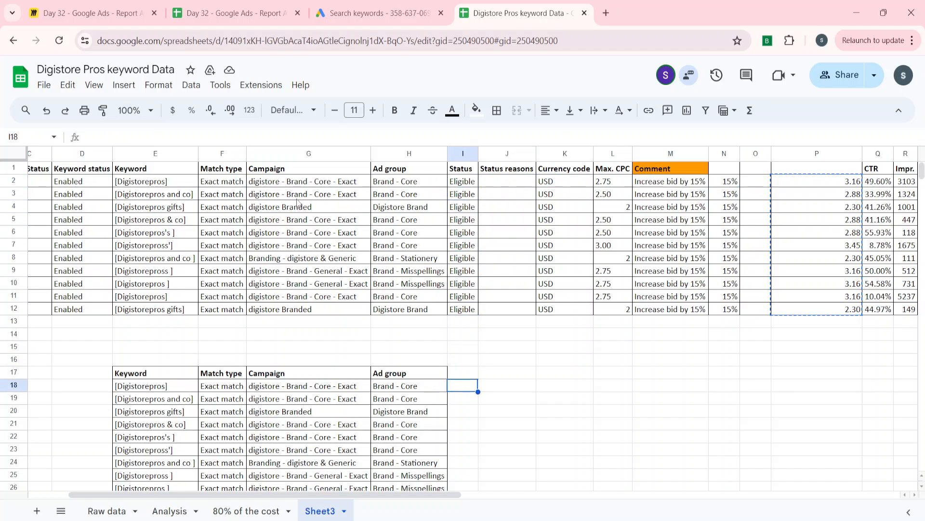
key(ctrl+v)
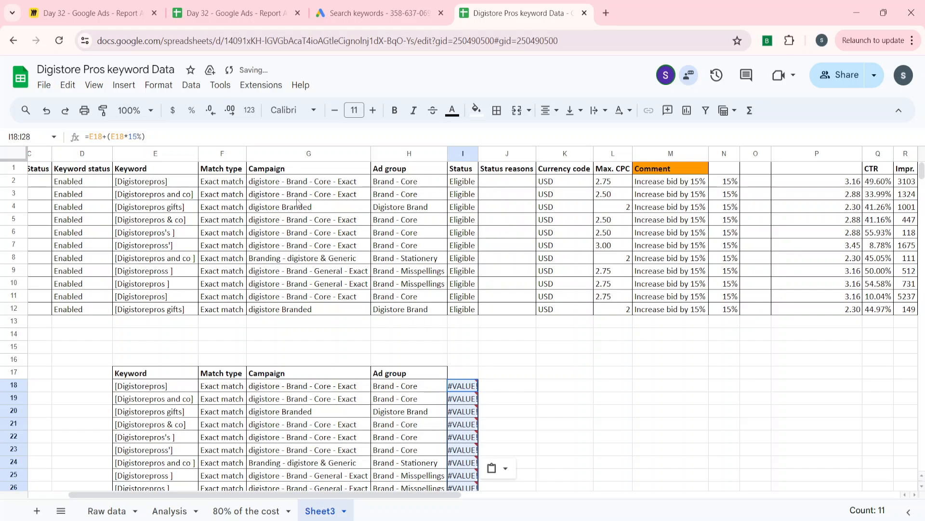
Clear the pasted formulas in I18:I28 and paste the copied bids there as values only
scroll(299, 202, down, 1)
key(Delete)
key(Left)
text(0)
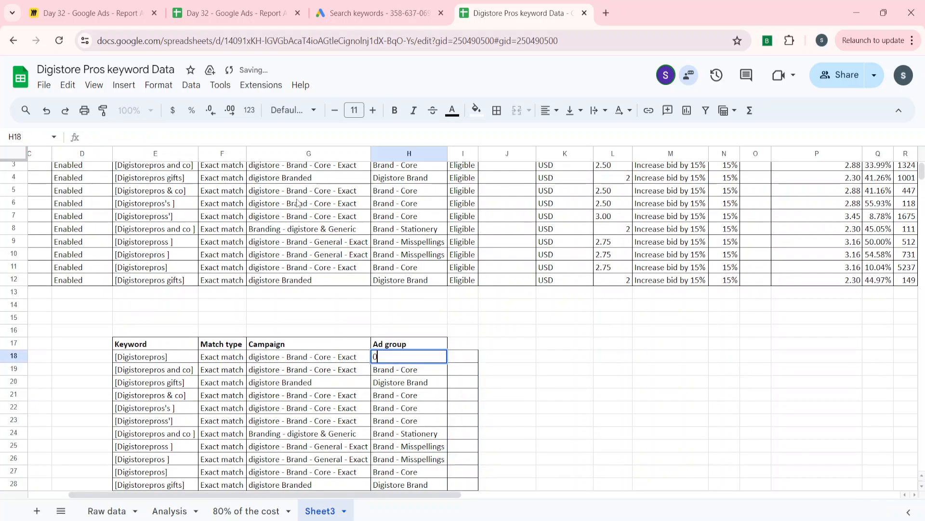
key(Escape)
key(Right)
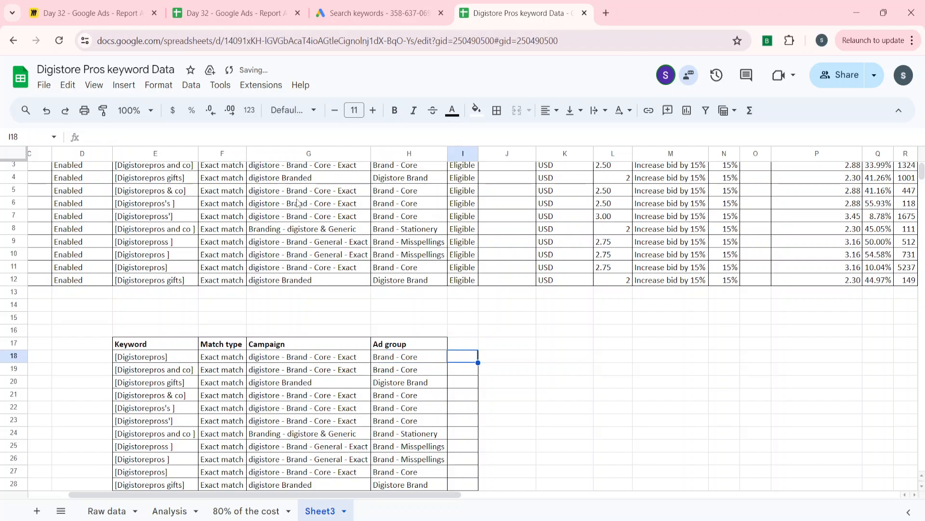
key(ctrl+shift+v)
key(Up)
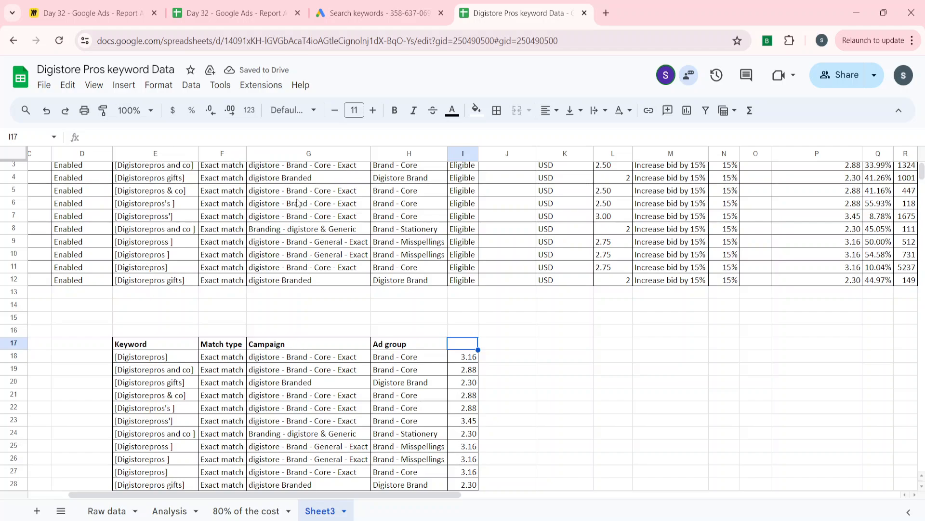
Enter the header "Max CPC" in I17 above the pasted bid values
text(MAx)
key(BackSpace)
key(BackSpace)
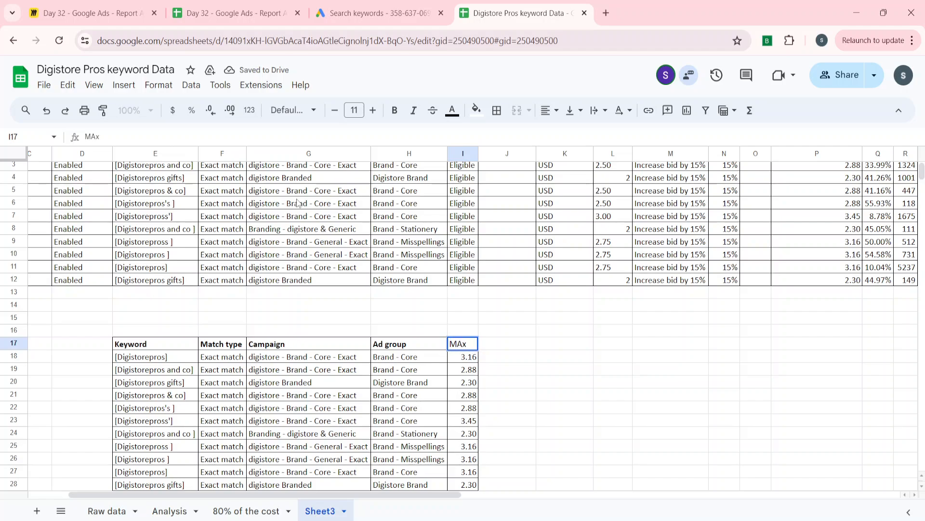
text(ax)
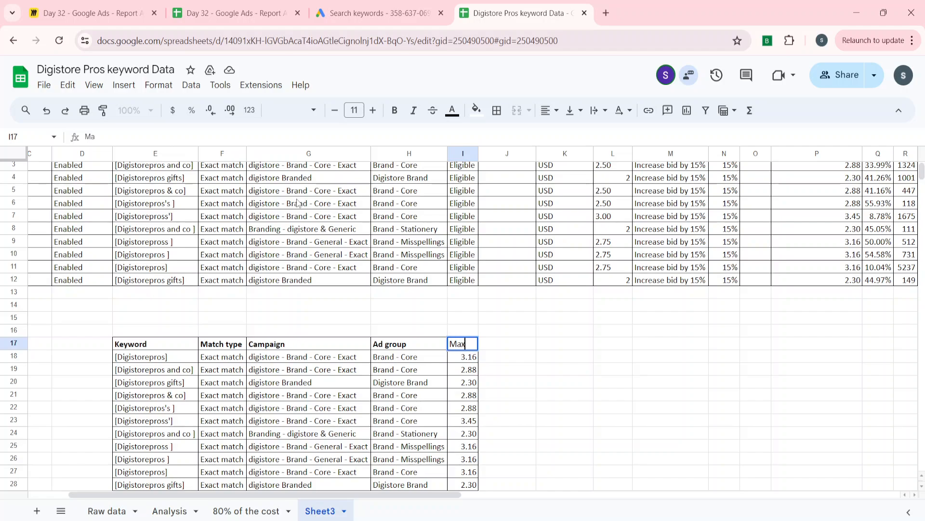
text( CPC)
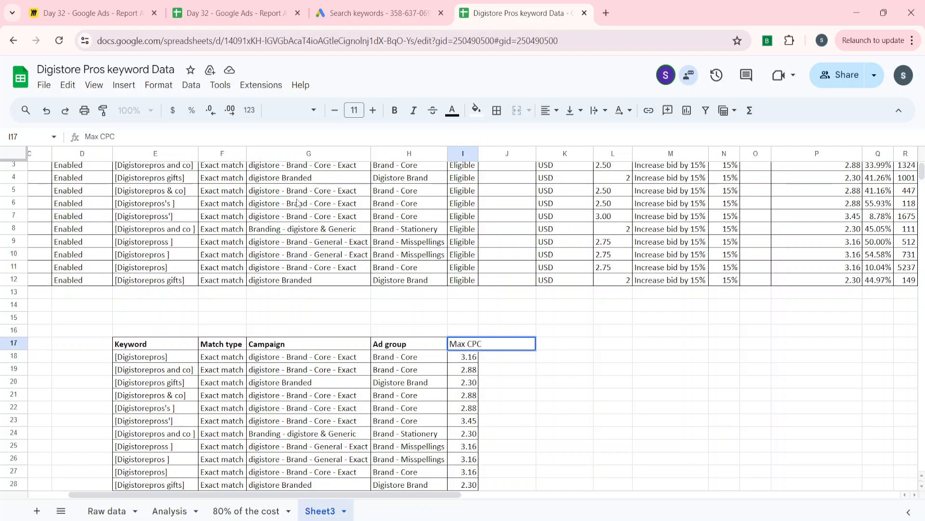
key(Return)
Copy the whole new keyword table with its headers, E17:I28
key(Up)
key(Left)
key(Left)
key(Left)
key(Left)
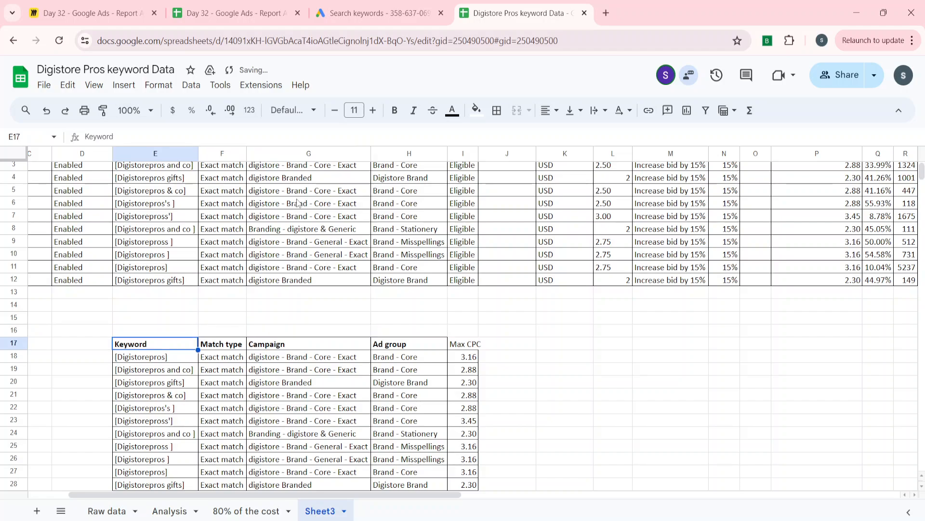
key(ctrl+shift+Right)
key(ctrl+shift+Down)
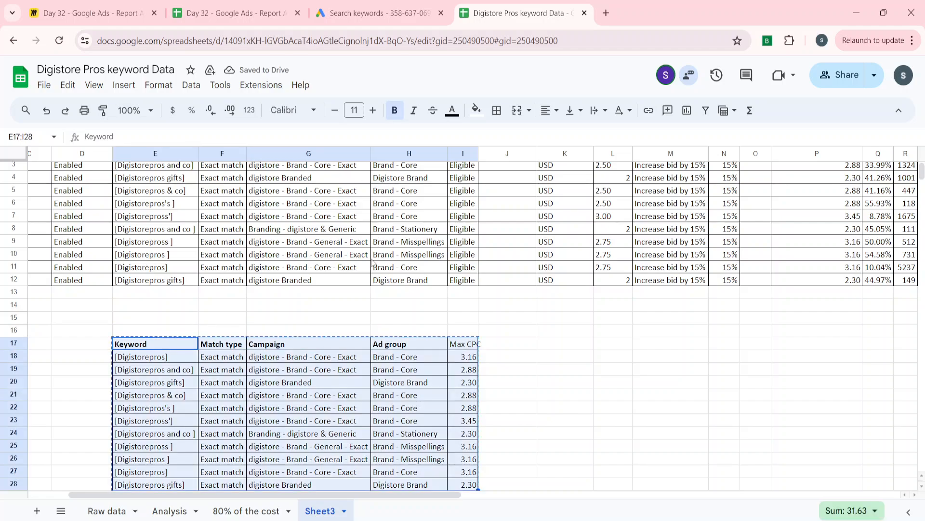
Switch to Google Ads Editor, maximize its window and show the account's Keywords list under Keywords & targeting
click(412, 519)
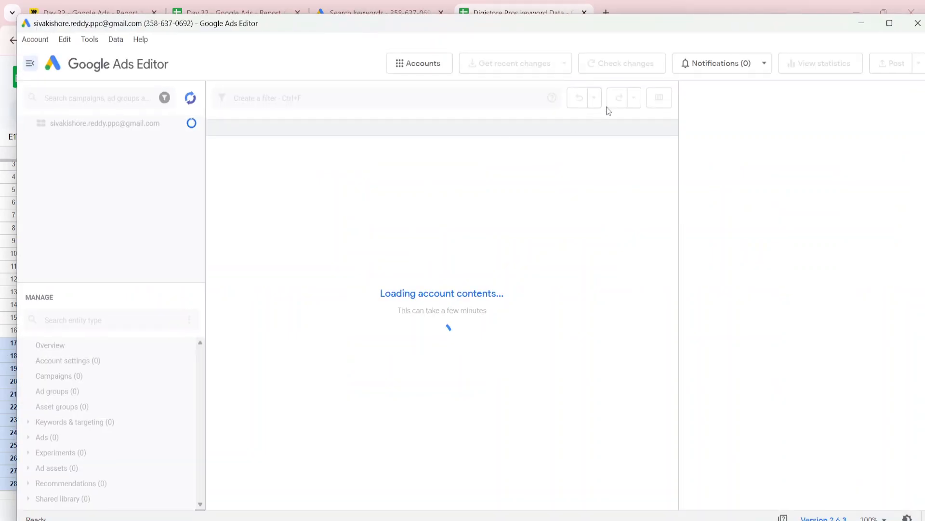
click(890, 23)
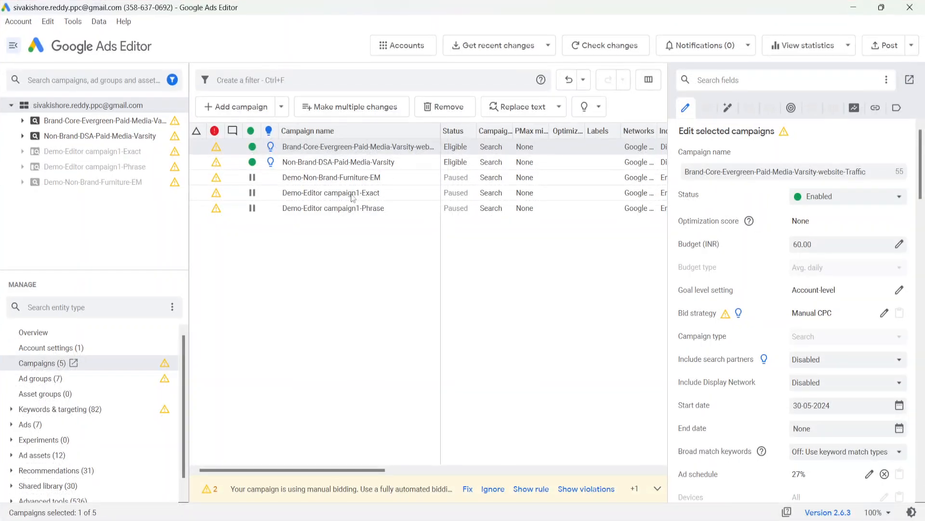
scroll(101, 401, down, 1)
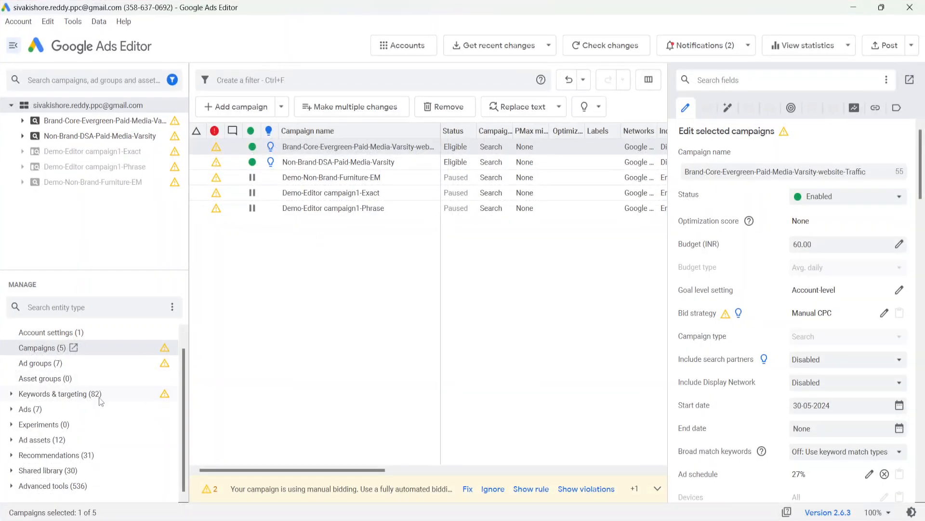
click(11, 394)
click(48, 409)
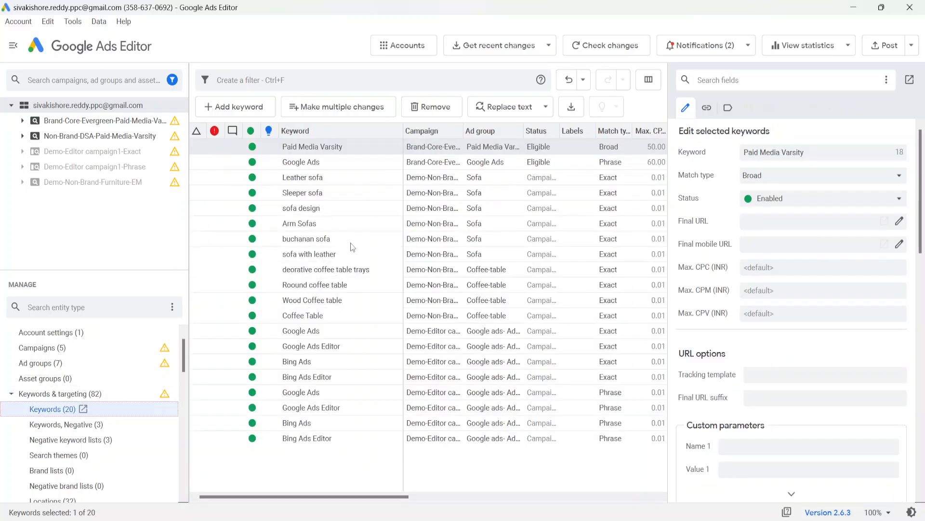
Start making multiple keyword changes, specify that the data includes campaign and/or ad group columns, and paste the copied table into the grid
click(344, 114)
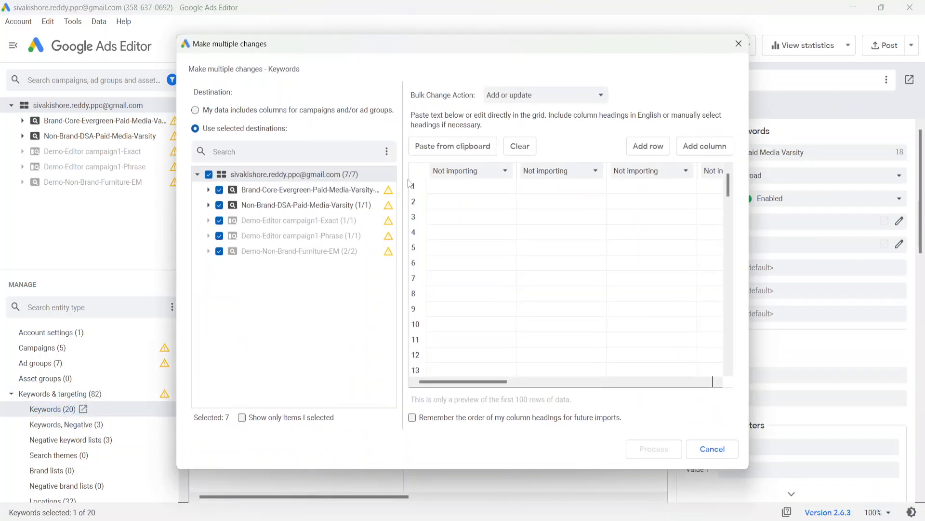
click(215, 111)
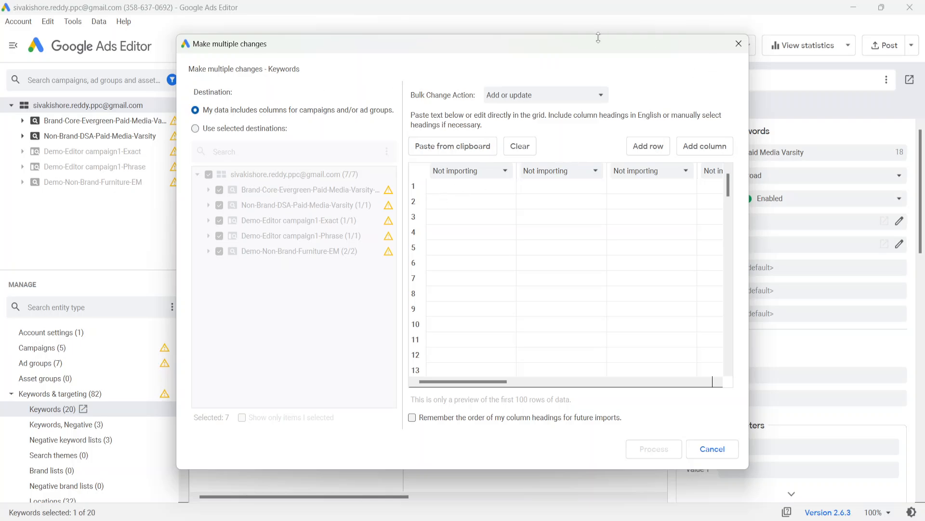
drag(598, 35, 578, 93)
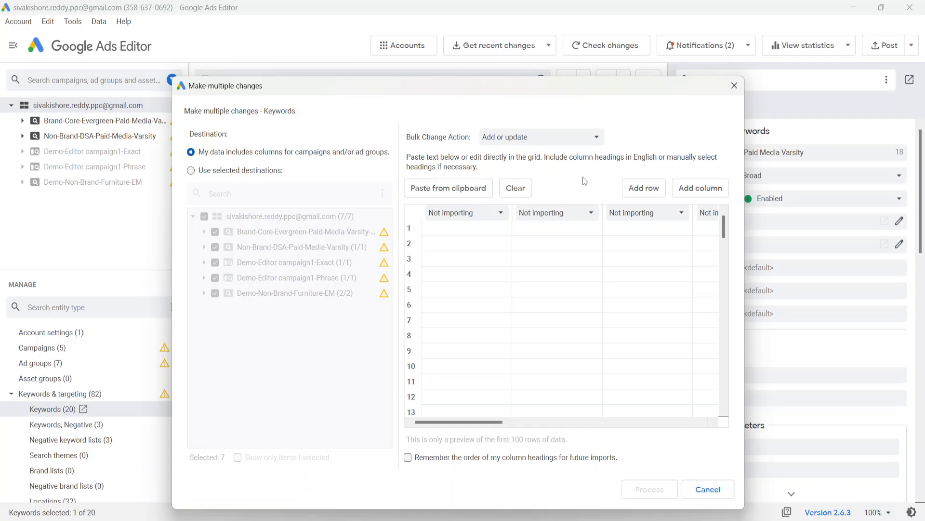
click(444, 227)
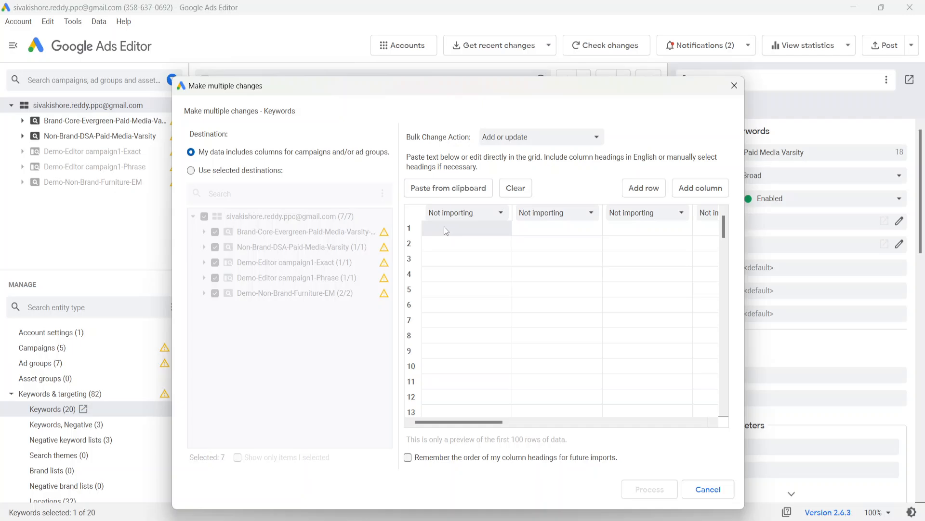
key(ctrl+v)
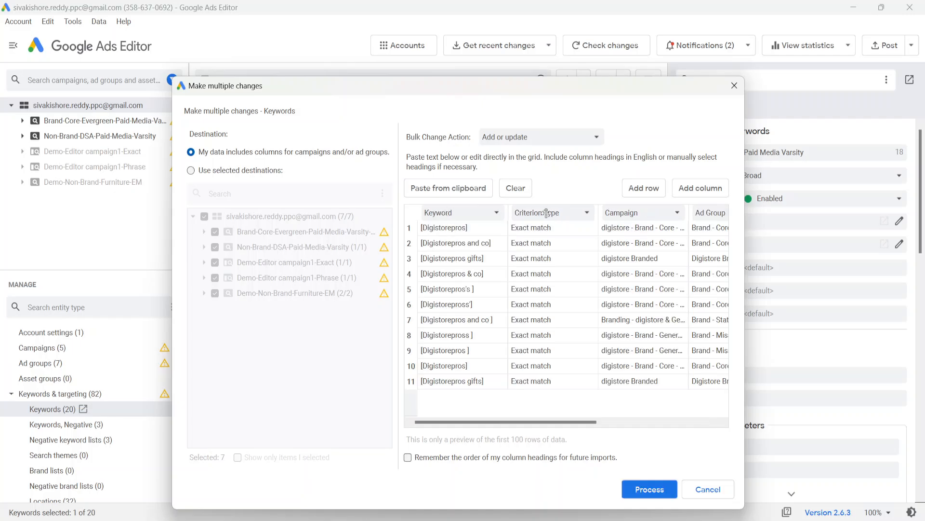
scroll(655, 232, right, 5)
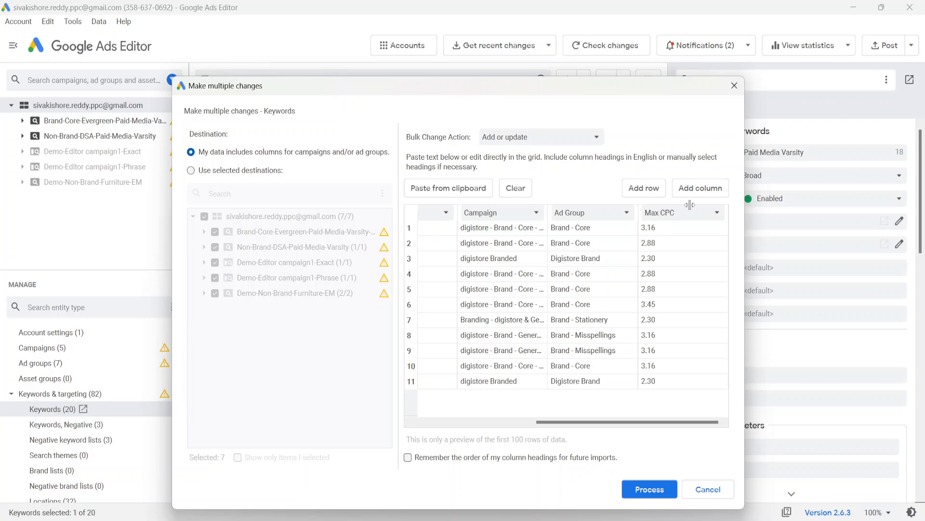